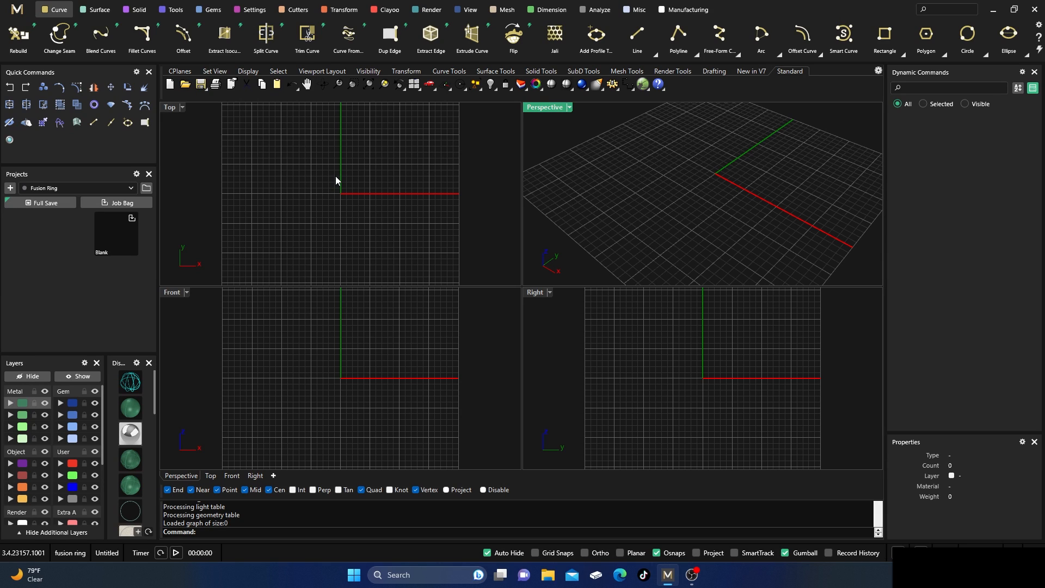
Create a finger-size ring rail curve in US size 7.
click(177, 11)
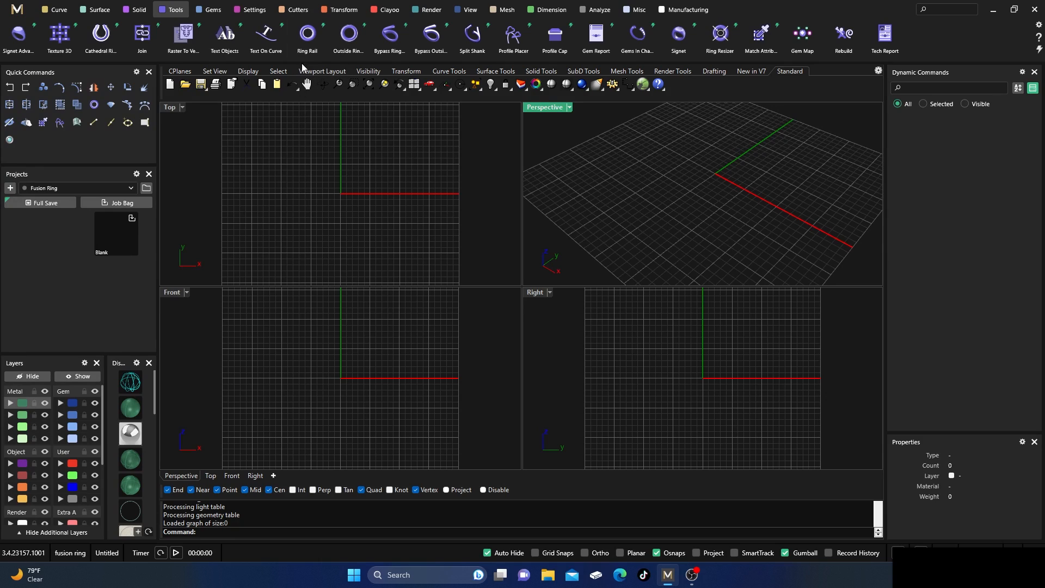
click(307, 38)
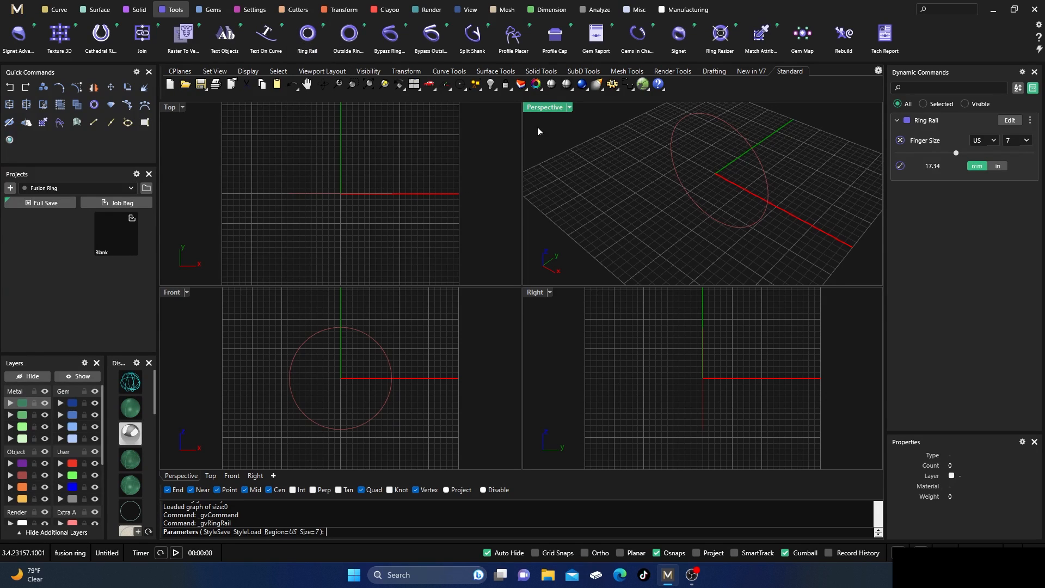
key(Return)
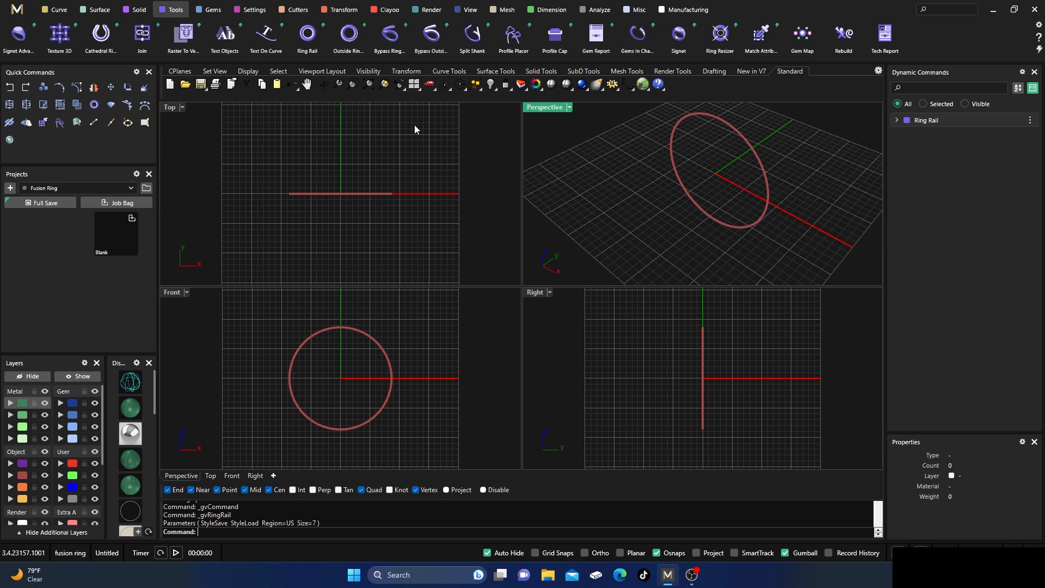
Add an outside ring rail around the finger rail, with its side and bottom thickness set to 2 mm.
click(348, 36)
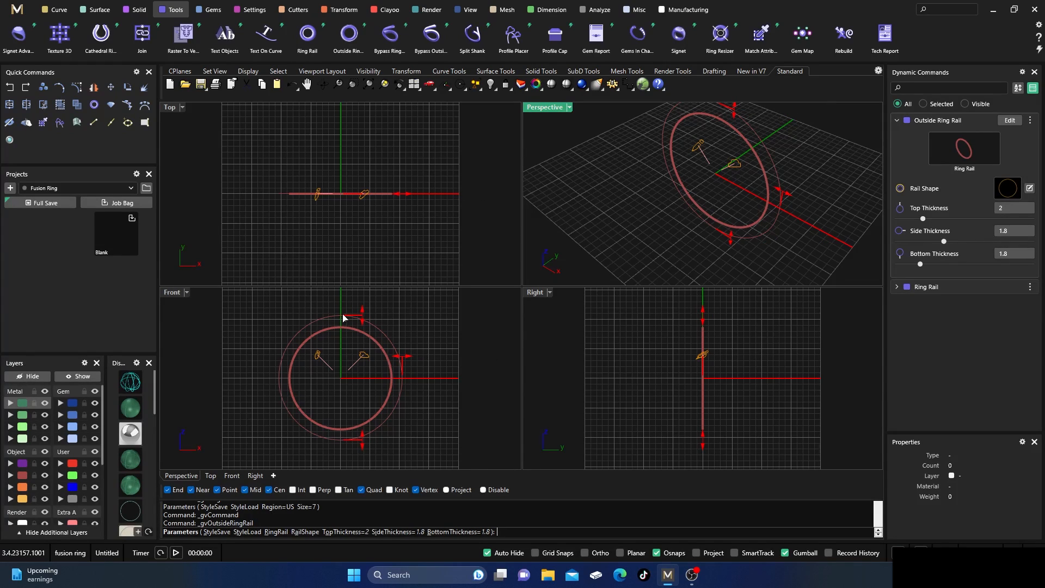
click(402, 361)
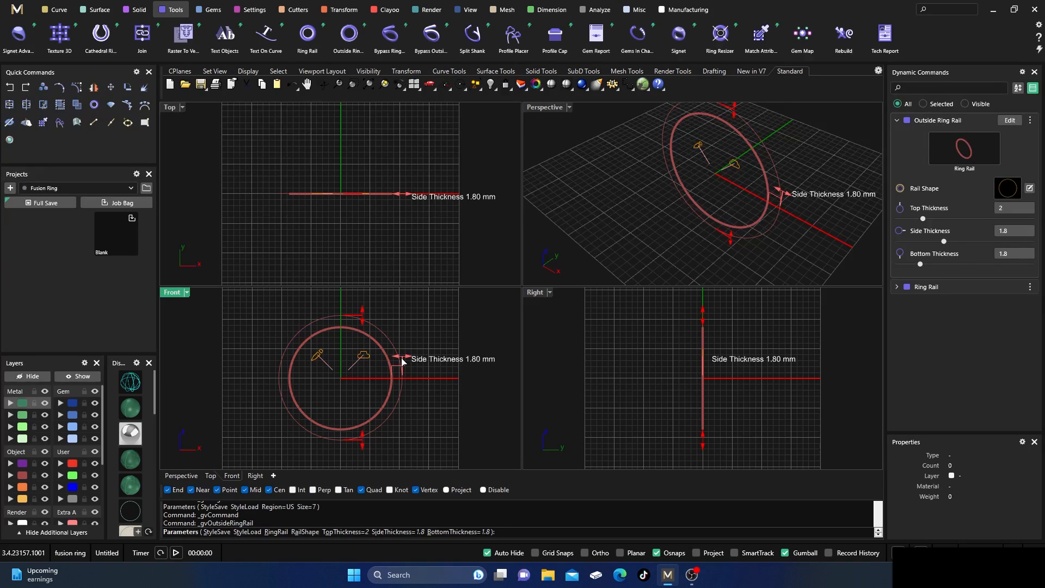
drag(402, 361, 408, 357)
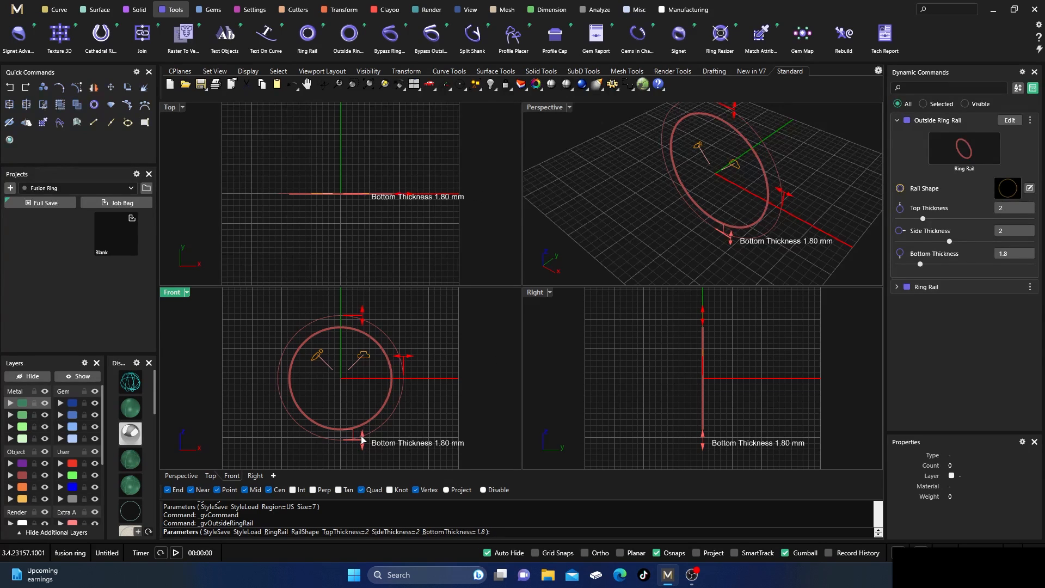
drag(361, 440, 364, 445)
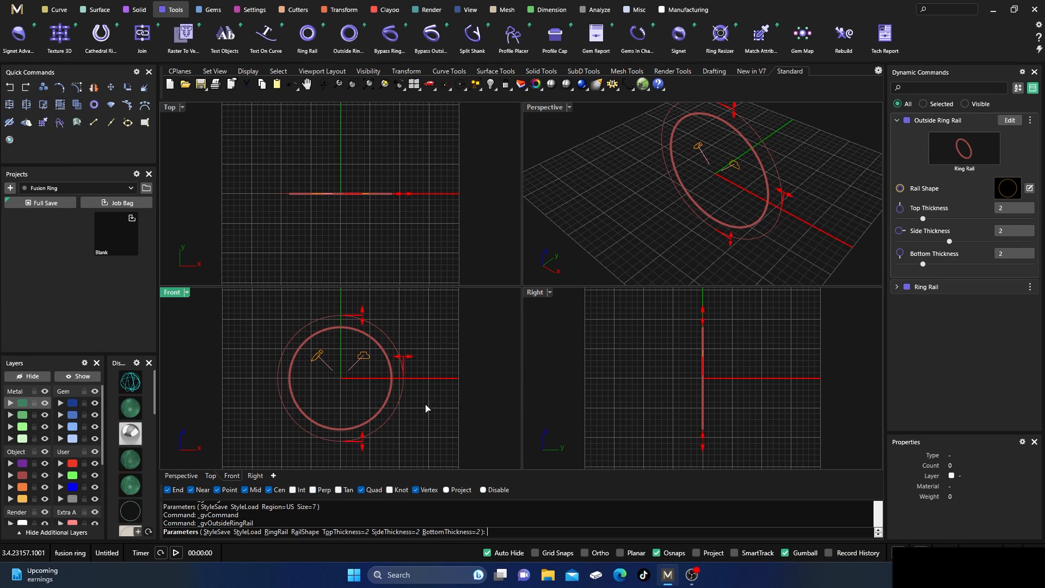
right_click(450, 359)
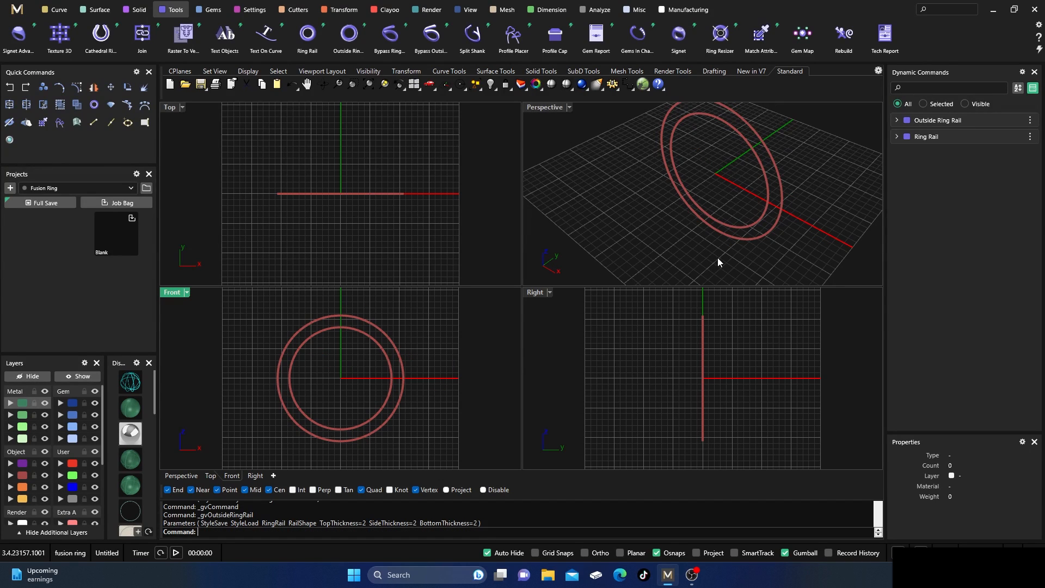
Extrude both ring rails straight into a solid band, 5 mm to both sides, with grid snaps turned on.
drag(717, 257, 679, 203)
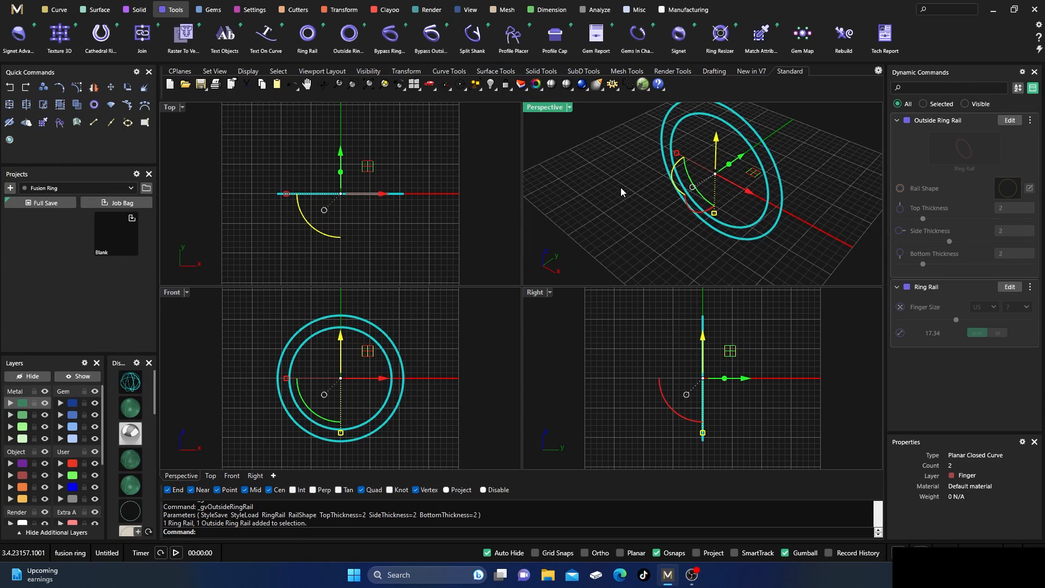
click(139, 10)
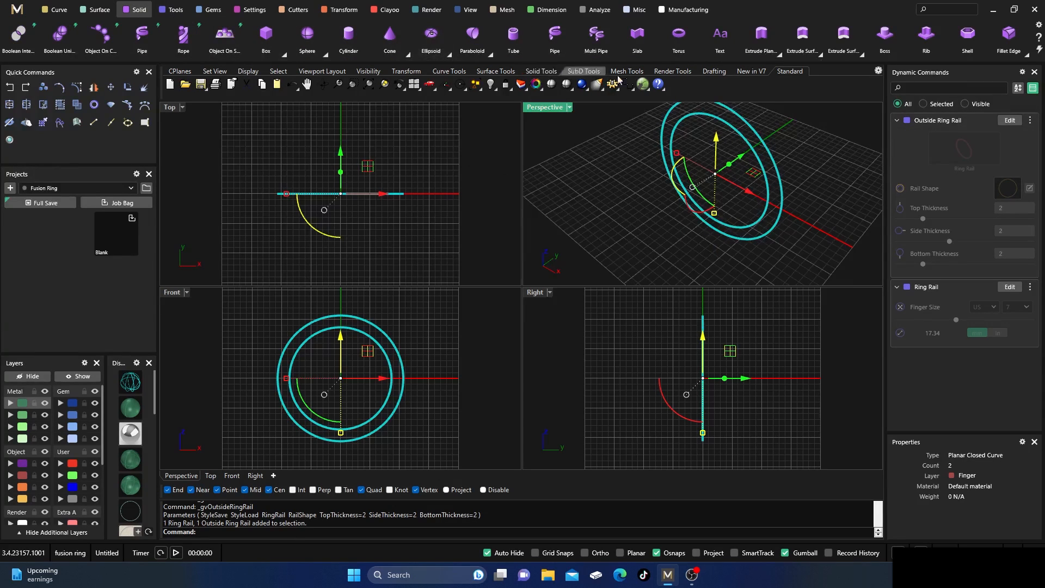
click(778, 55)
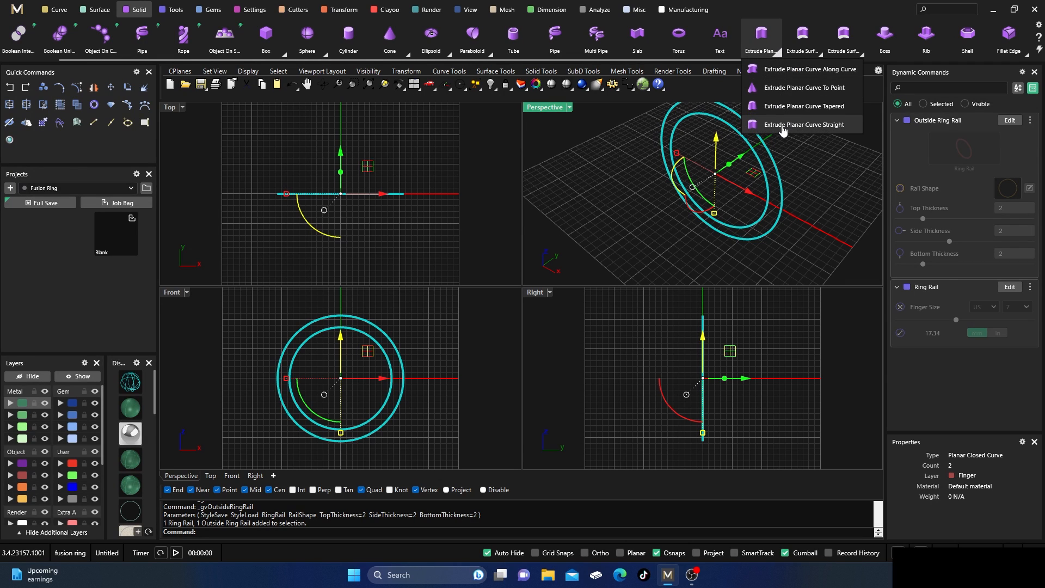
click(819, 126)
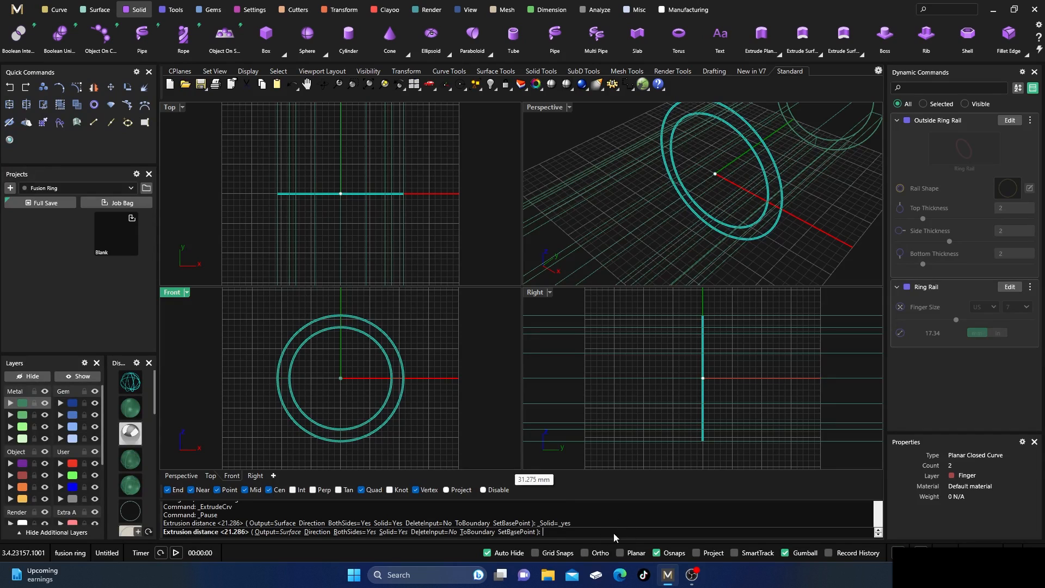
click(536, 553)
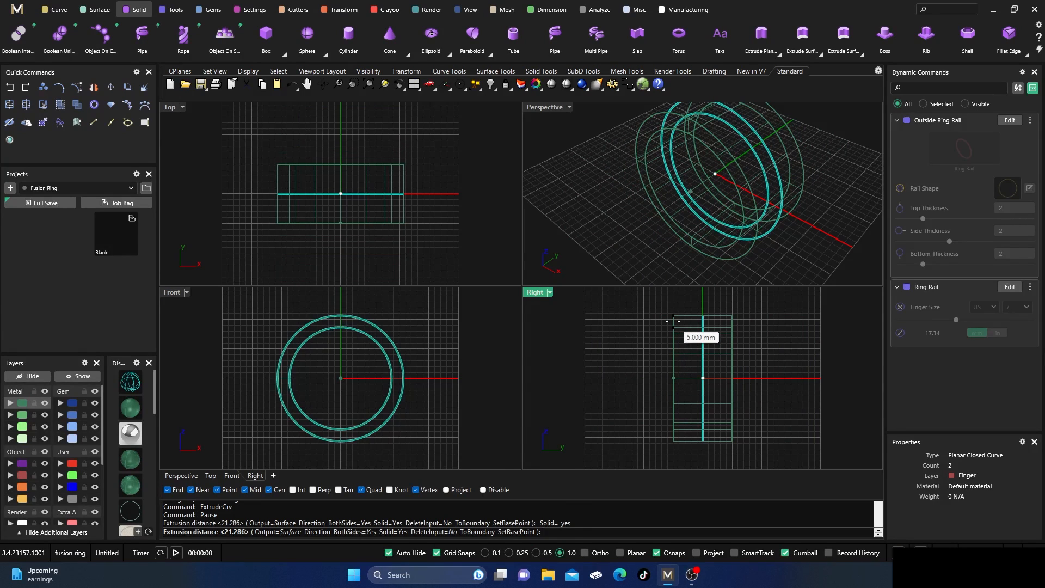
click(672, 321)
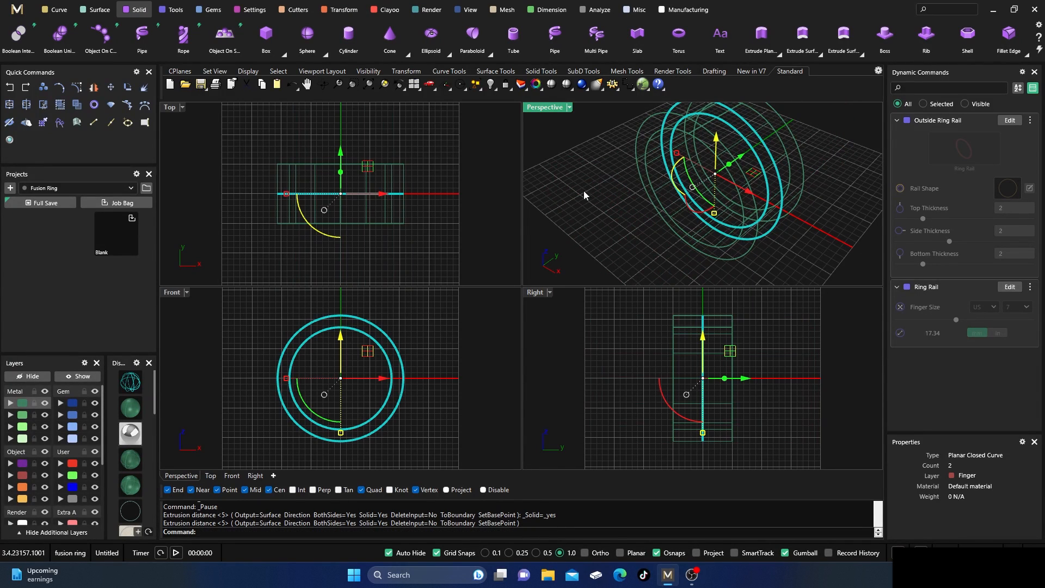
Show the band shaded in a maximized Perspective view and hide the Finger layer holding the rail curves.
double_click(547, 107)
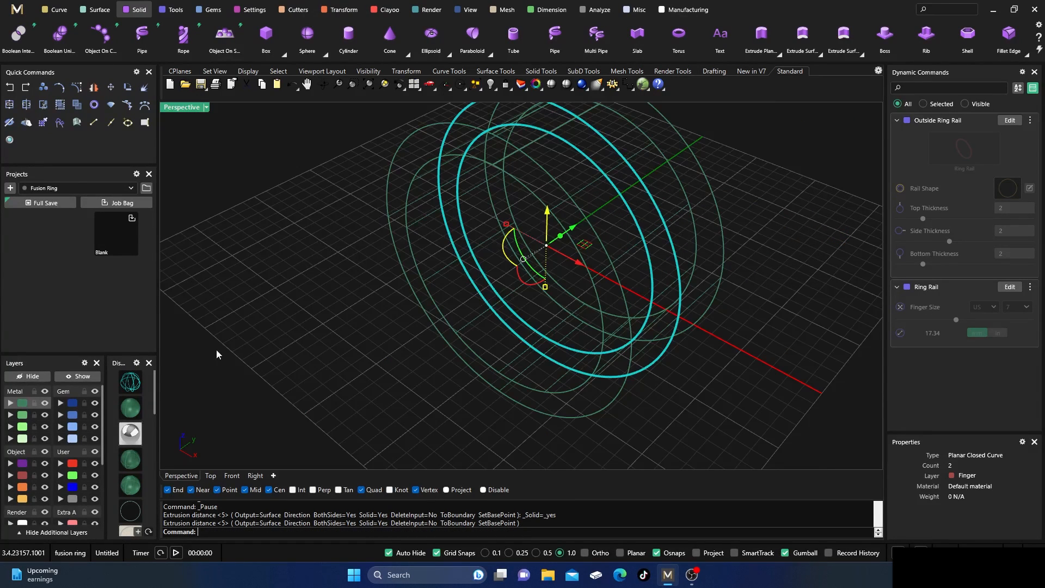
click(132, 409)
scroll(442, 259, down, 2)
click(386, 340)
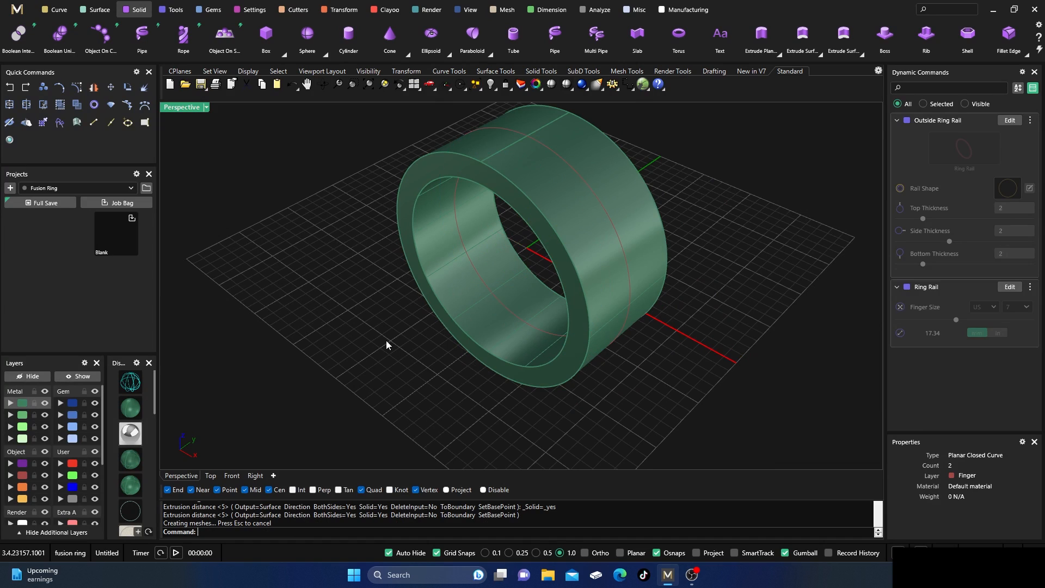
right_drag(387, 340, 406, 337)
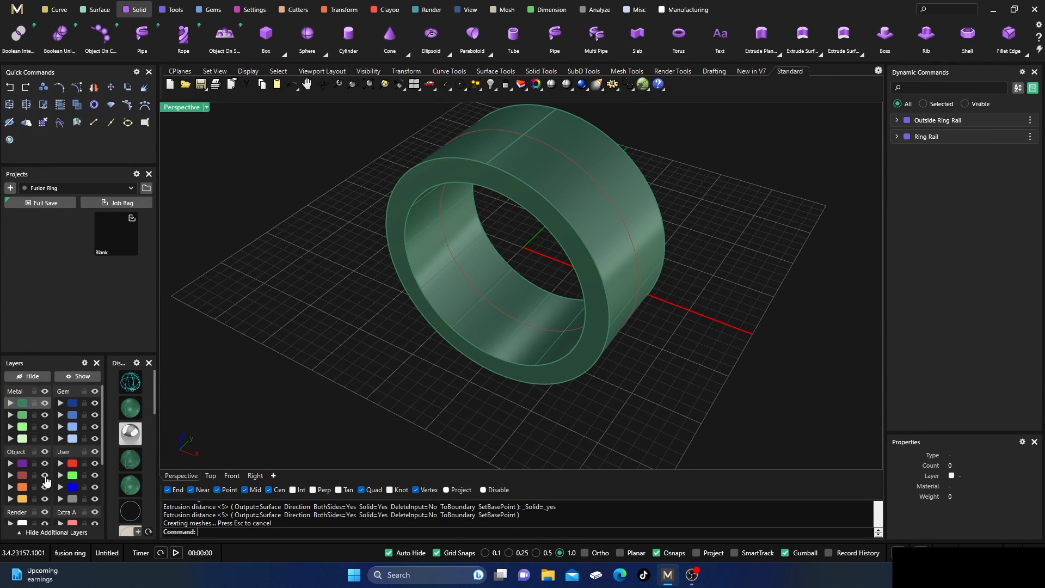
mouse_move(543, 366)
right_down()
mouse_move(422, 243)
mouse_move(527, 305)
mouse_move(538, 353)
right_up()
scroll(520, 345, down, 2)
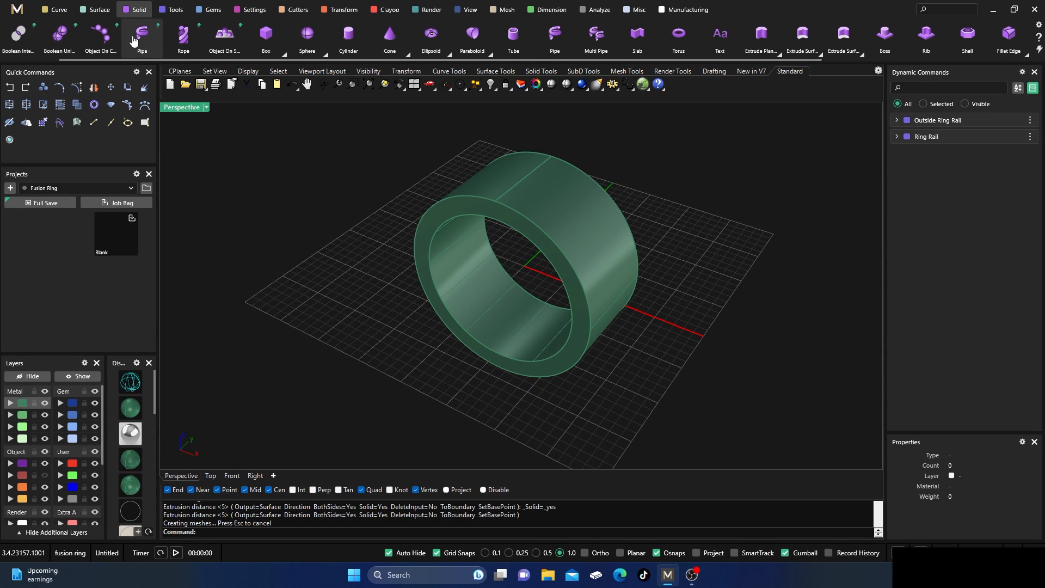
Blend all four circular edges of the band with a 0.5 mm radius and the preview switched off.
scroll(816, 44, down, 2)
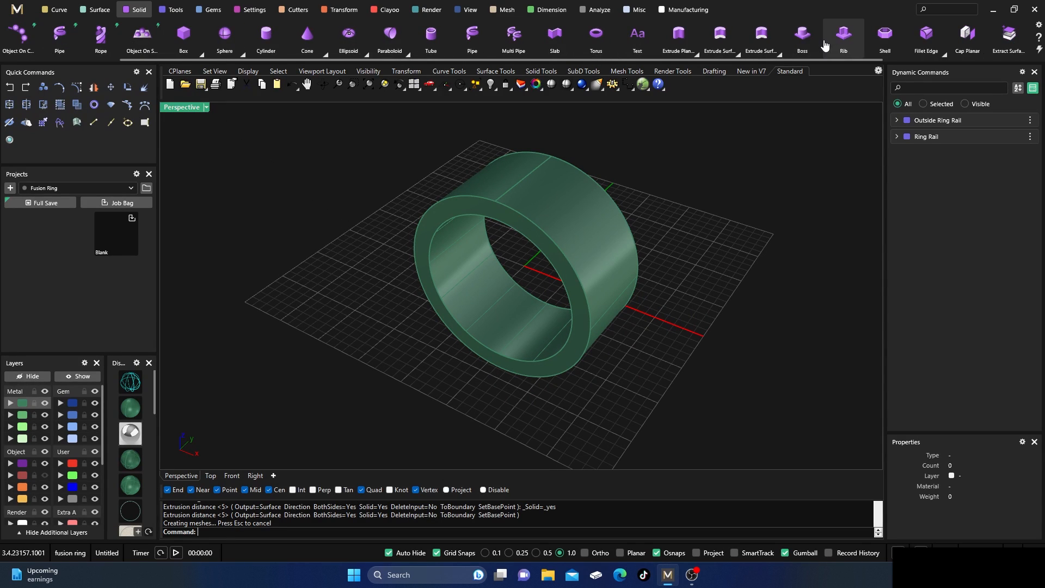
click(941, 55)
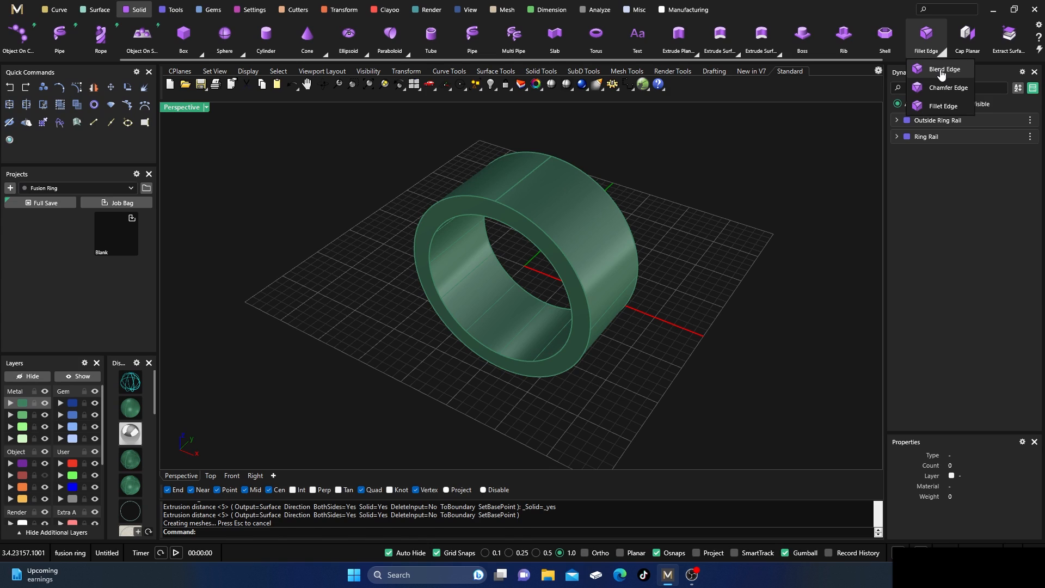
click(941, 71)
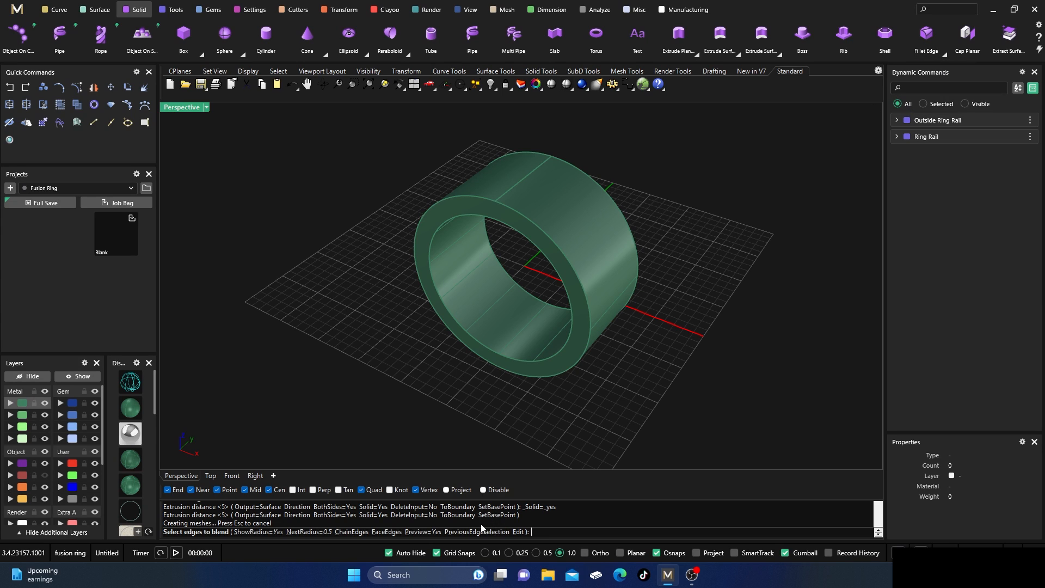
click(457, 532)
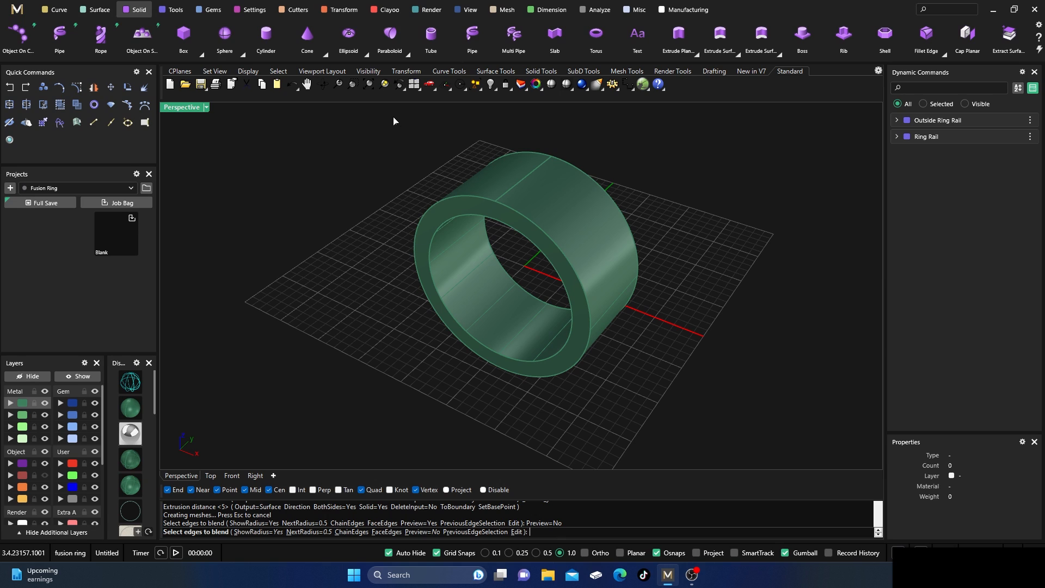
drag(393, 117, 680, 419)
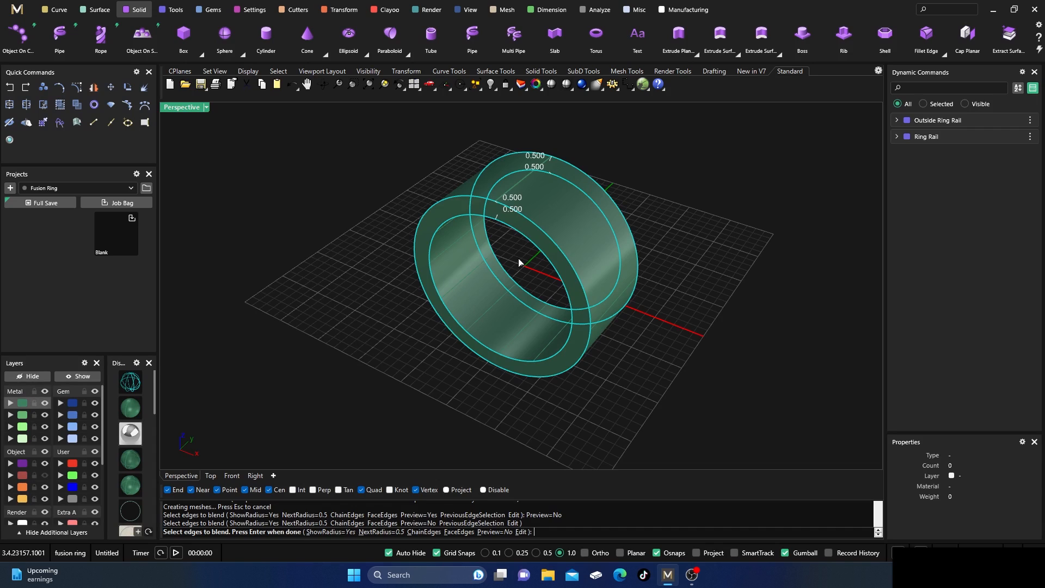
right_drag(443, 410, 389, 364)
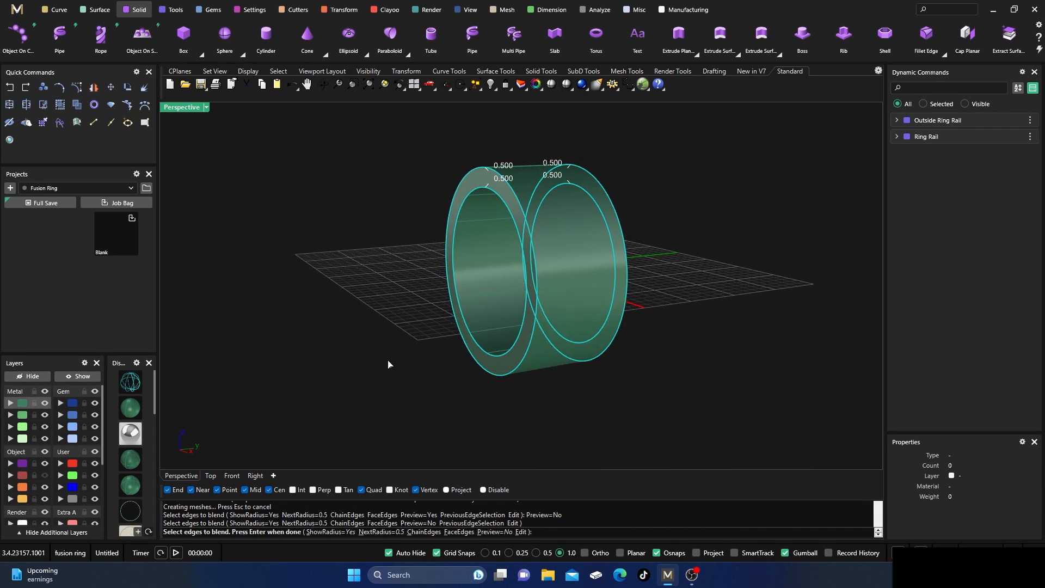
right_click(388, 363)
right_click(388, 364)
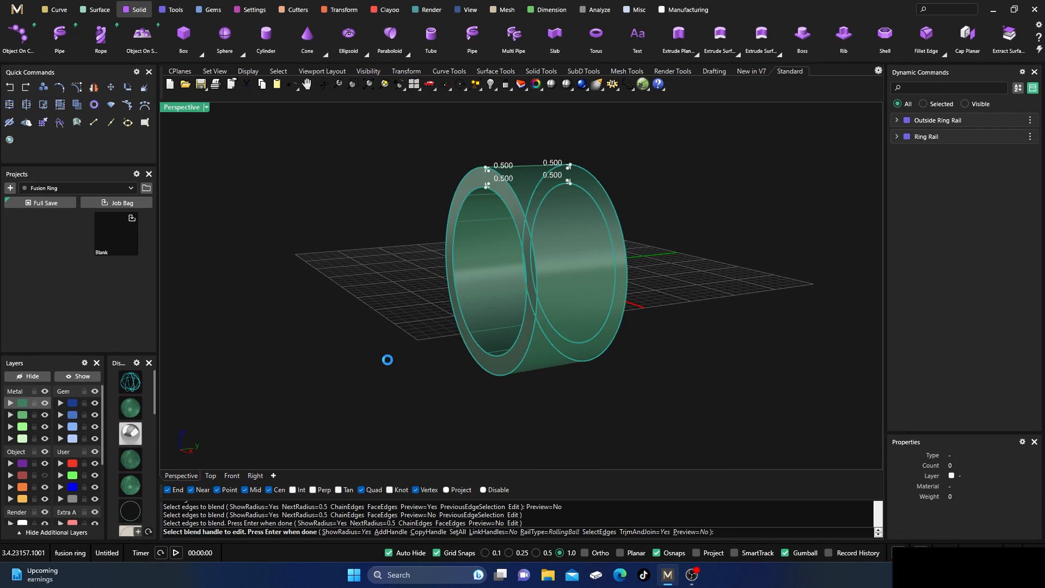
Examine the blended inner and outer edges of the ring band from several angles.
scroll(487, 171, up, 6)
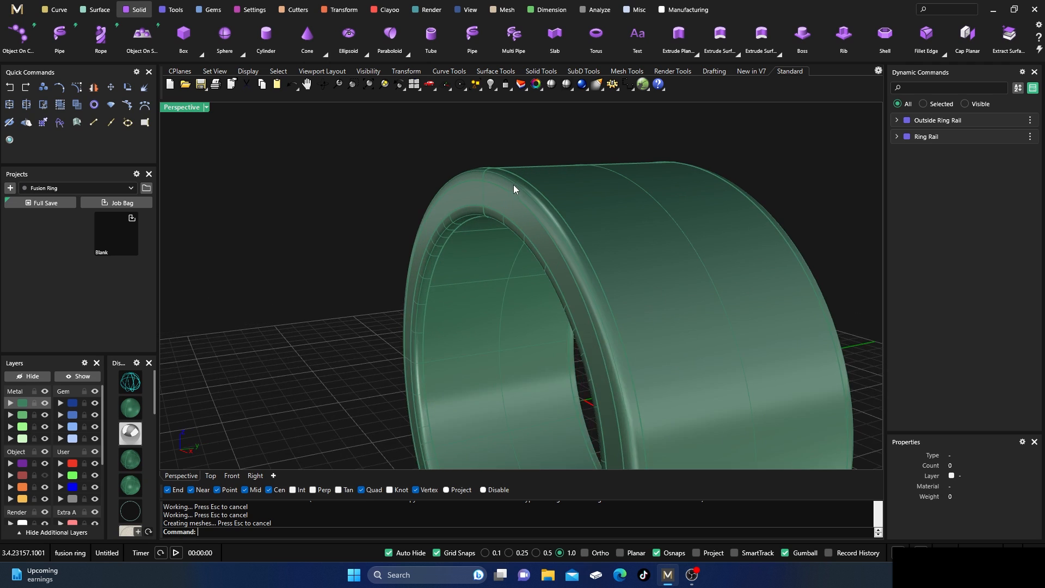
right_drag(472, 167, 527, 153)
scroll(530, 196, down, 5)
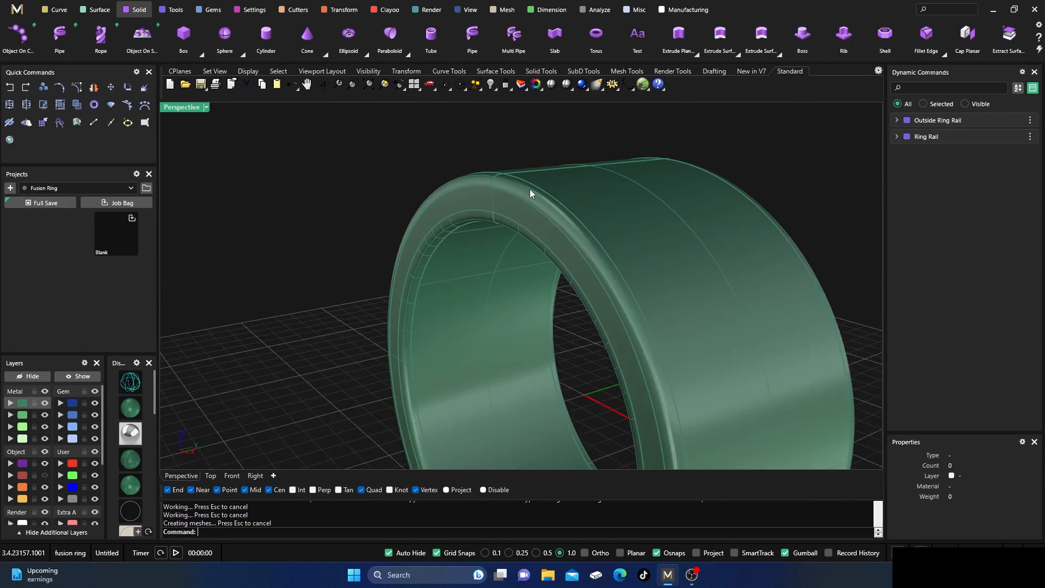
right_drag(531, 196, 557, 203)
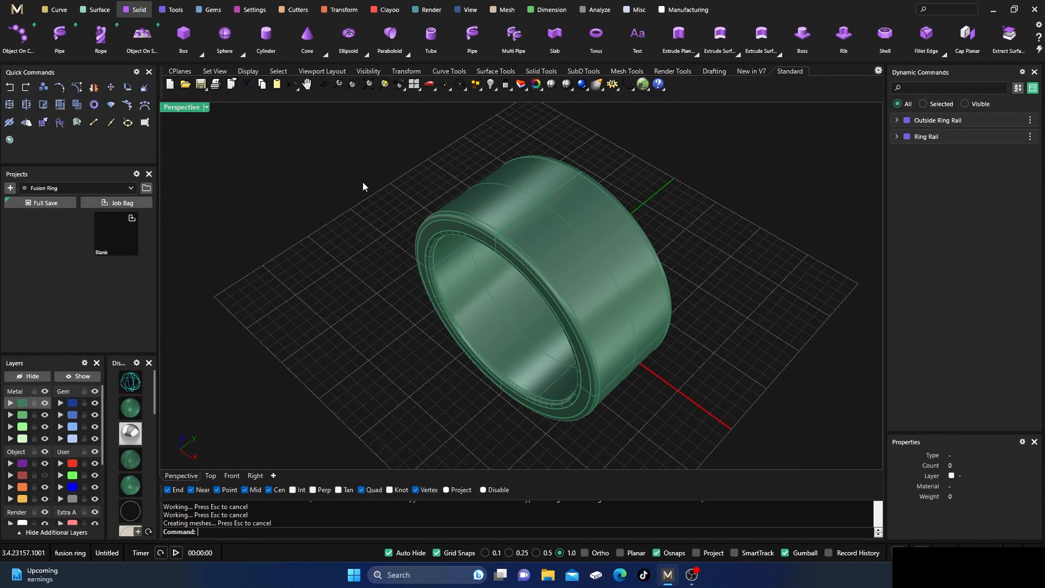
right_drag(378, 301, 386, 278)
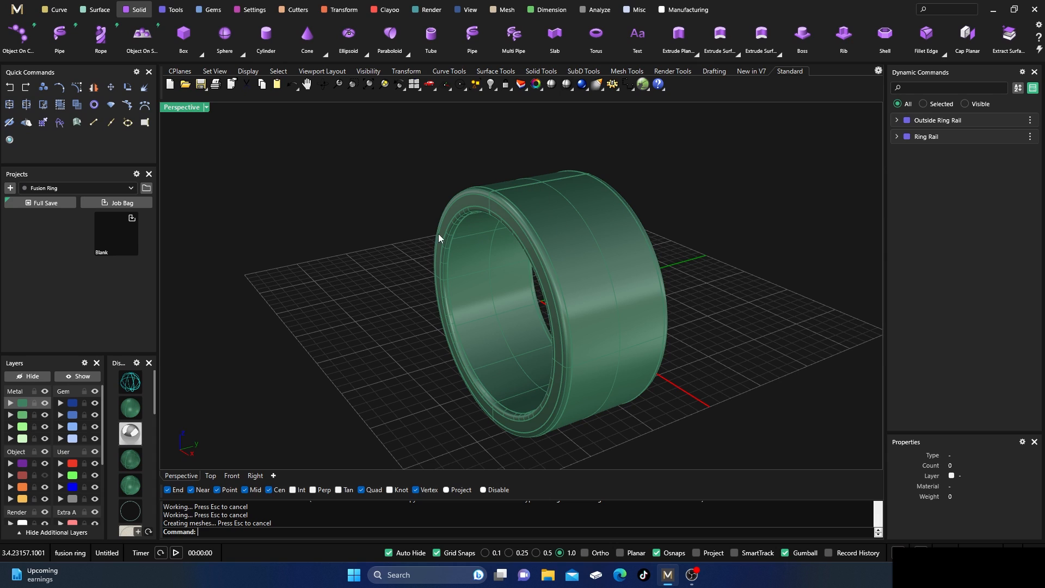
right_drag(395, 203, 462, 224)
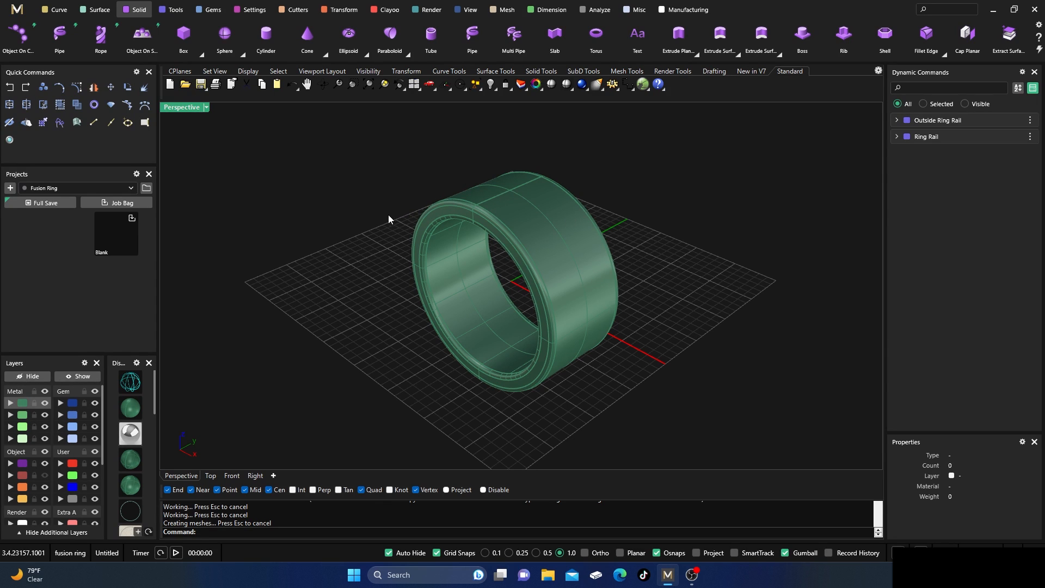
right_drag(388, 219, 338, 250)
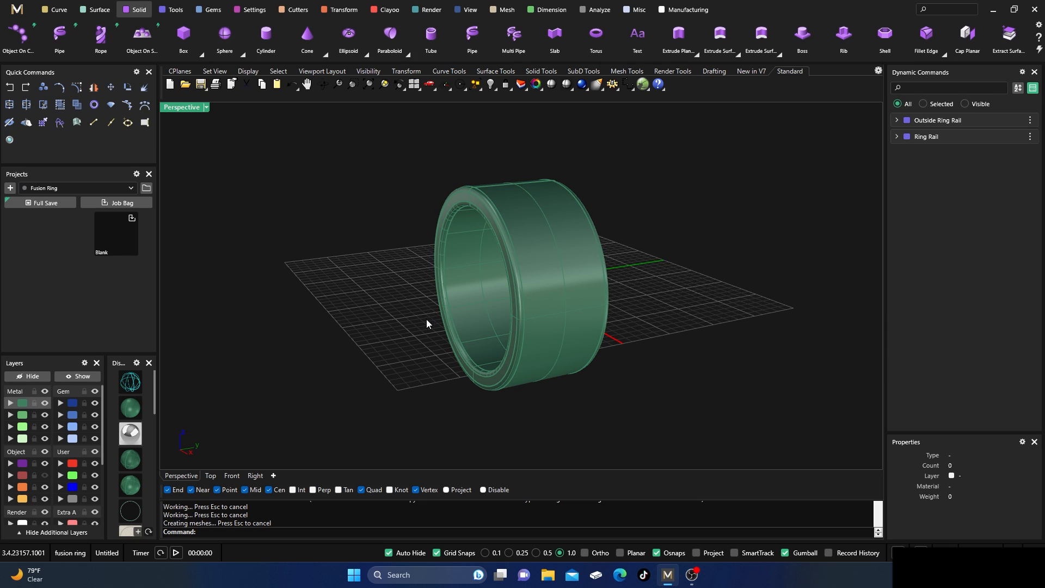
right_drag(426, 318, 288, 202)
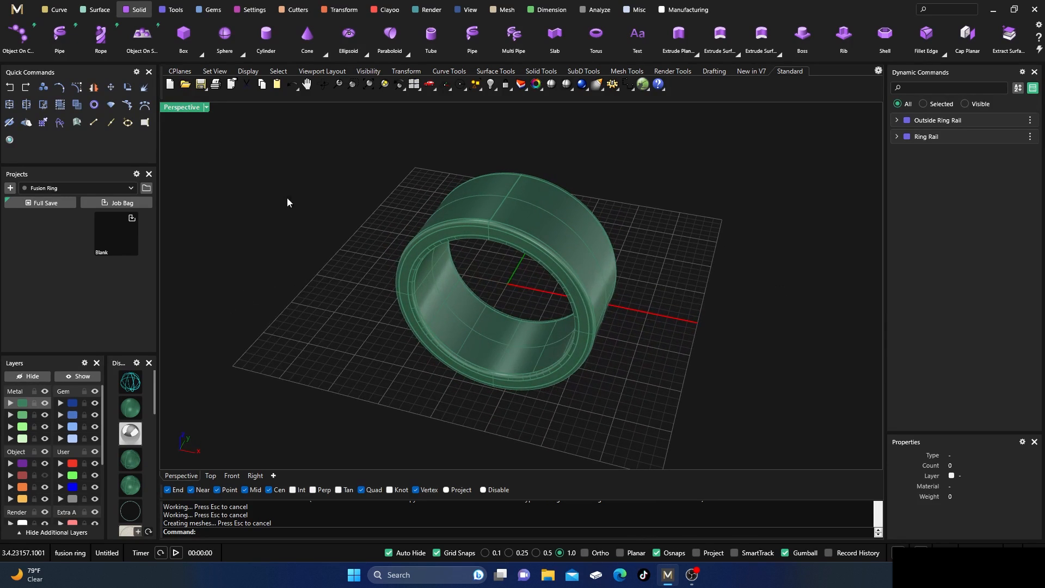
Start a free-form curve in the Right view on the Creation layer with grid snaps off, placing two points on the vertical axis near the band's upper edge.
double_click(185, 108)
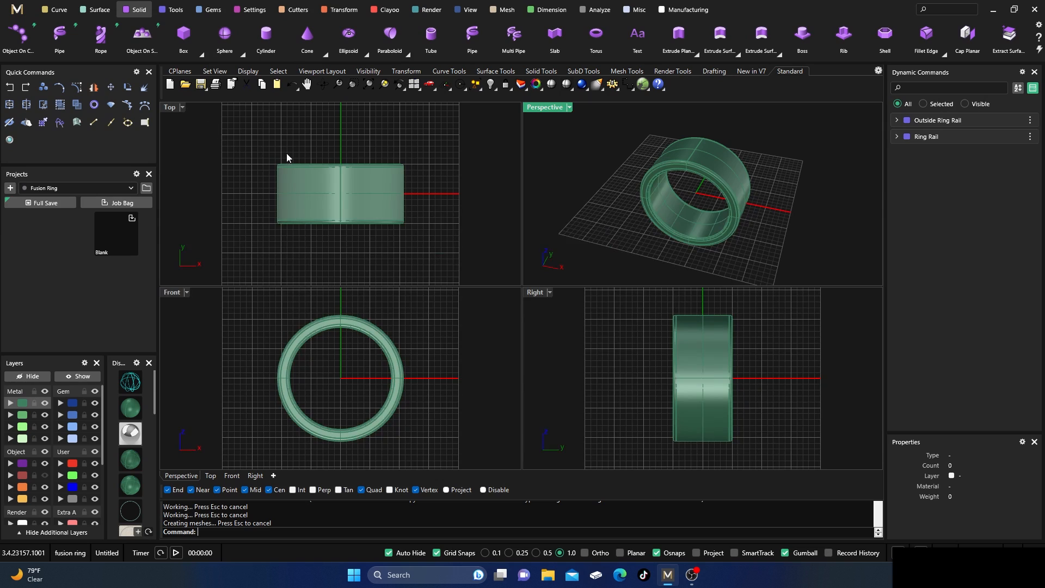
double_click(536, 294)
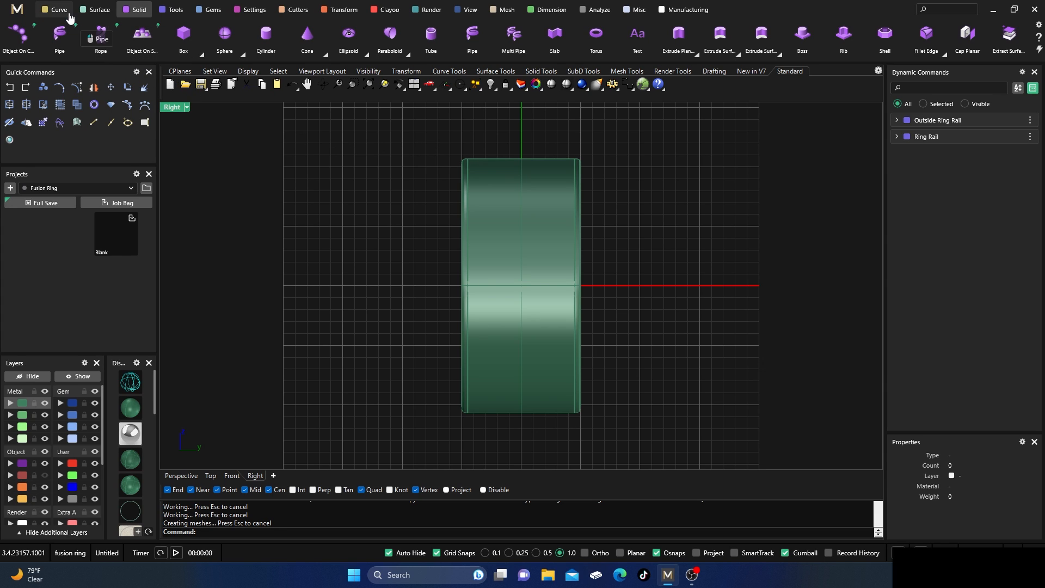
click(57, 10)
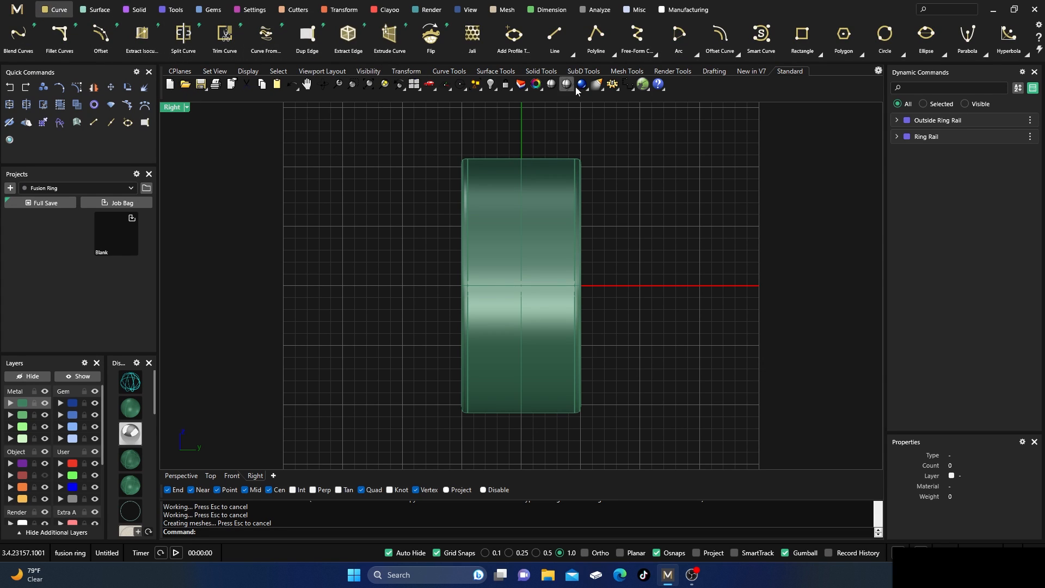
click(637, 40)
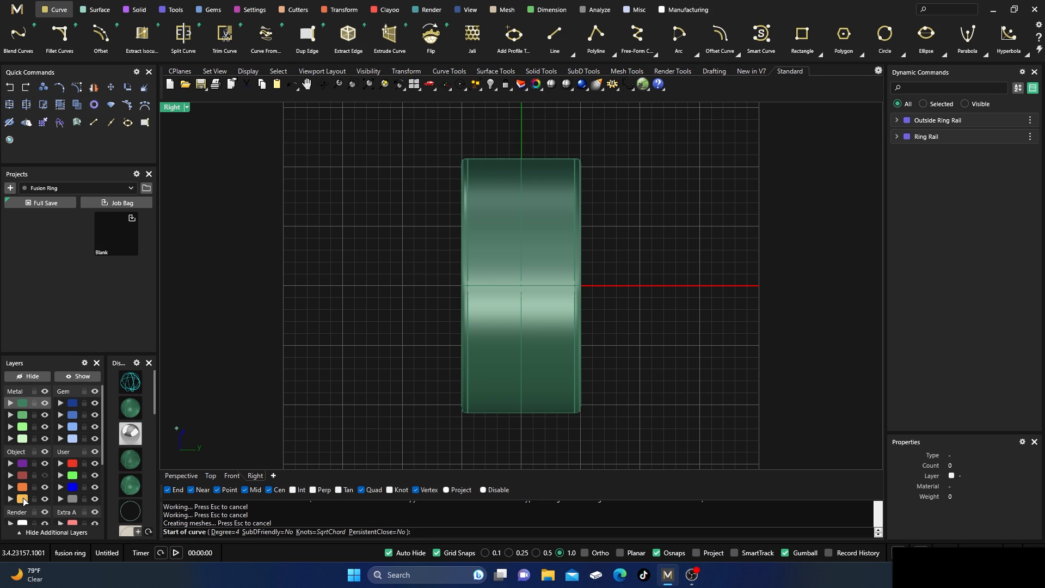
click(24, 499)
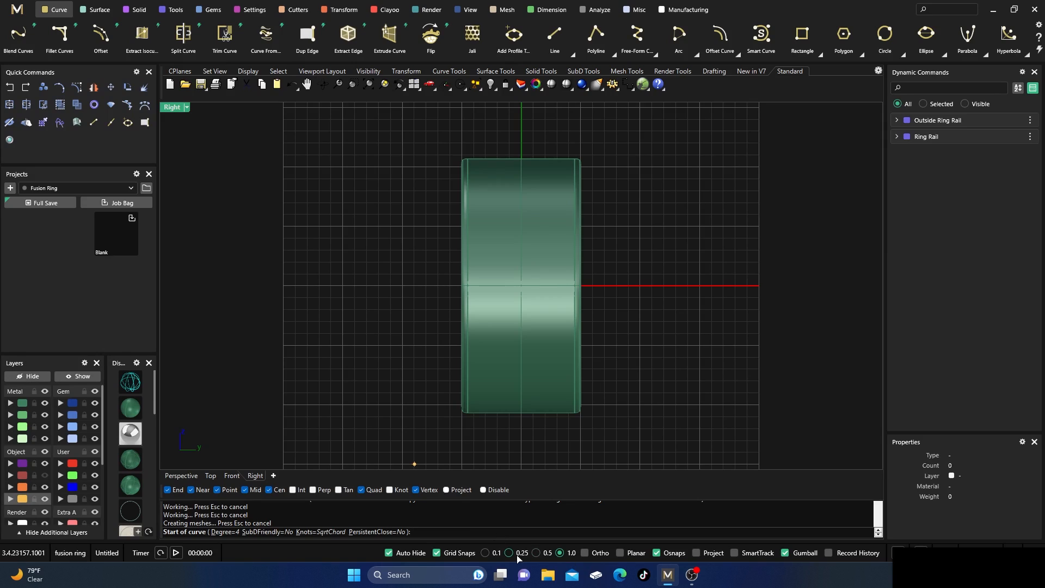
click(436, 554)
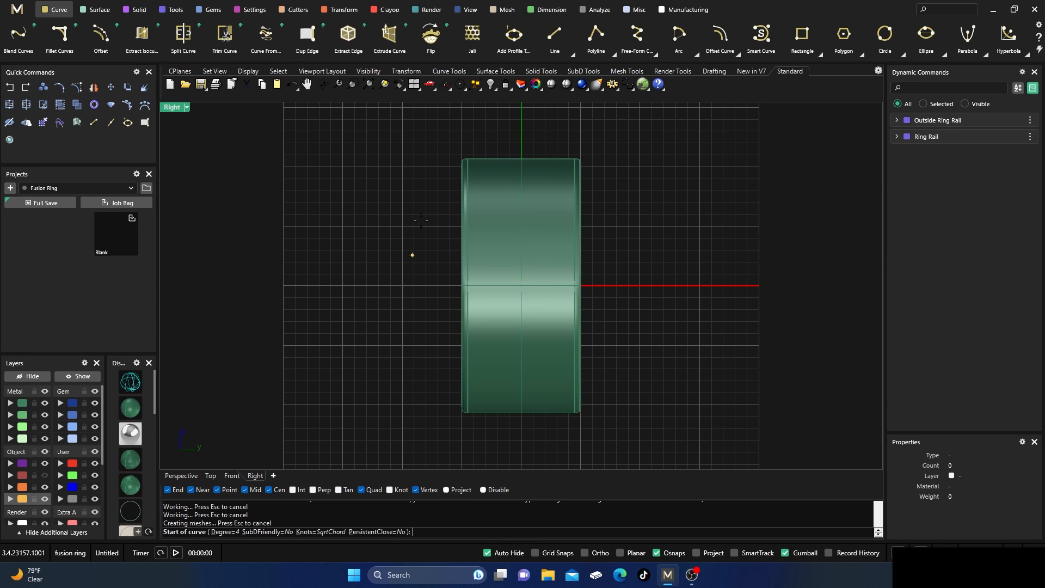
click(521, 124)
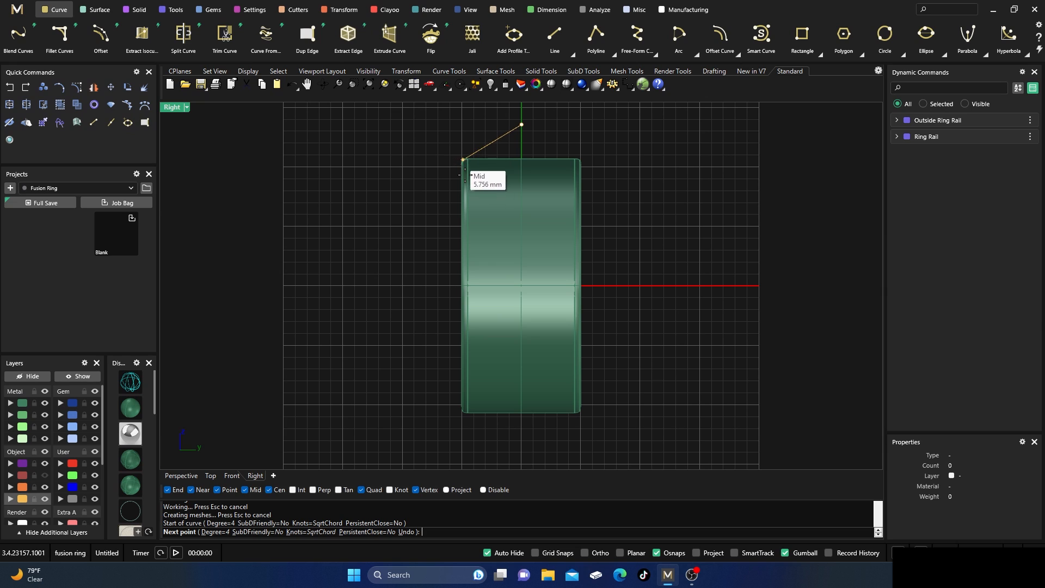
click(521, 184)
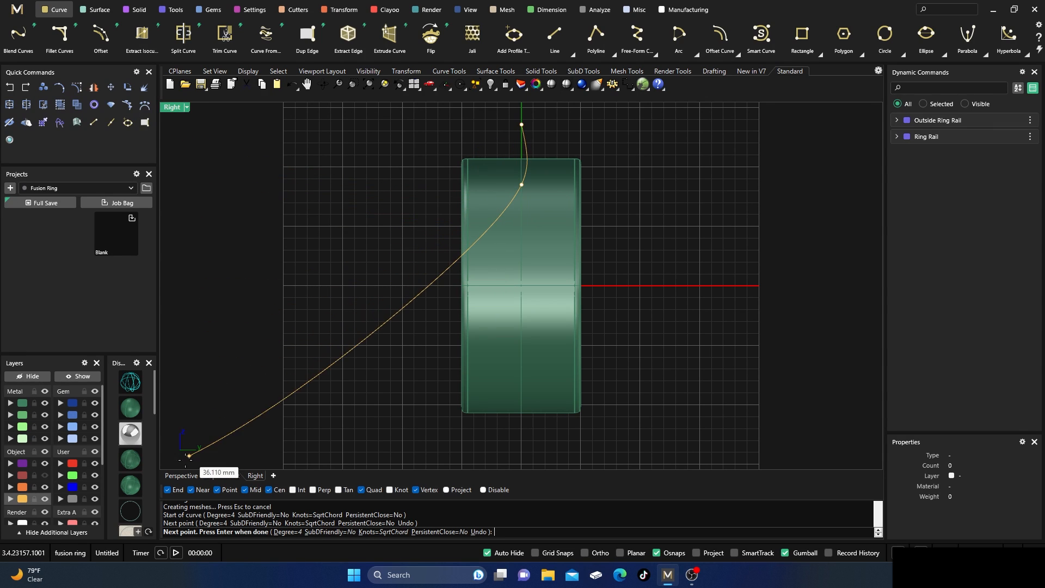
Continue the curve in the Right view as an S-shaped wave down the middle of the band, ending just below its lower edge.
click(181, 475)
right_drag(283, 374, 328, 303)
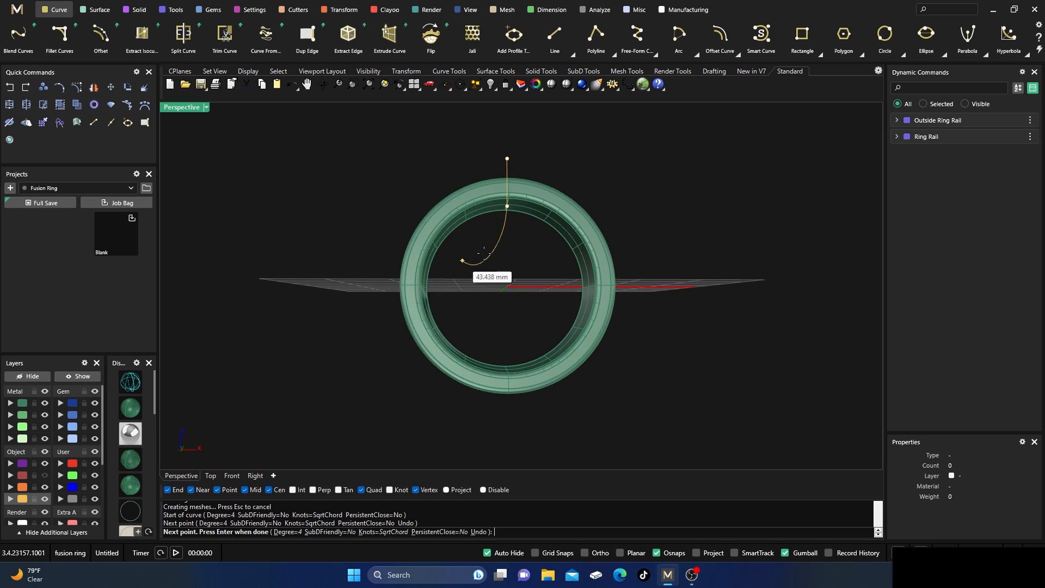
right_drag(461, 255, 482, 260)
scroll(513, 202, up, 3)
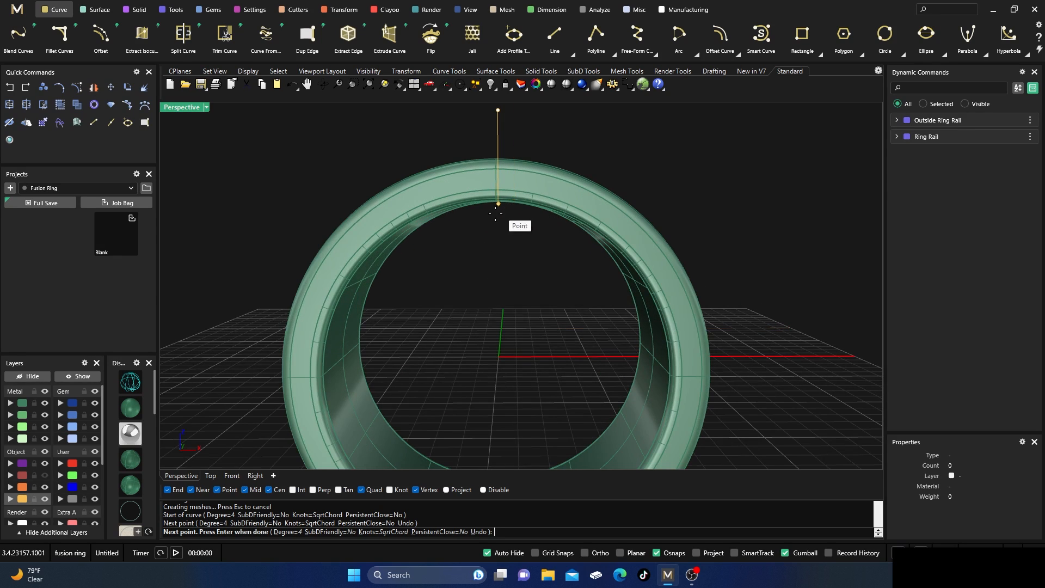
double_click(188, 109)
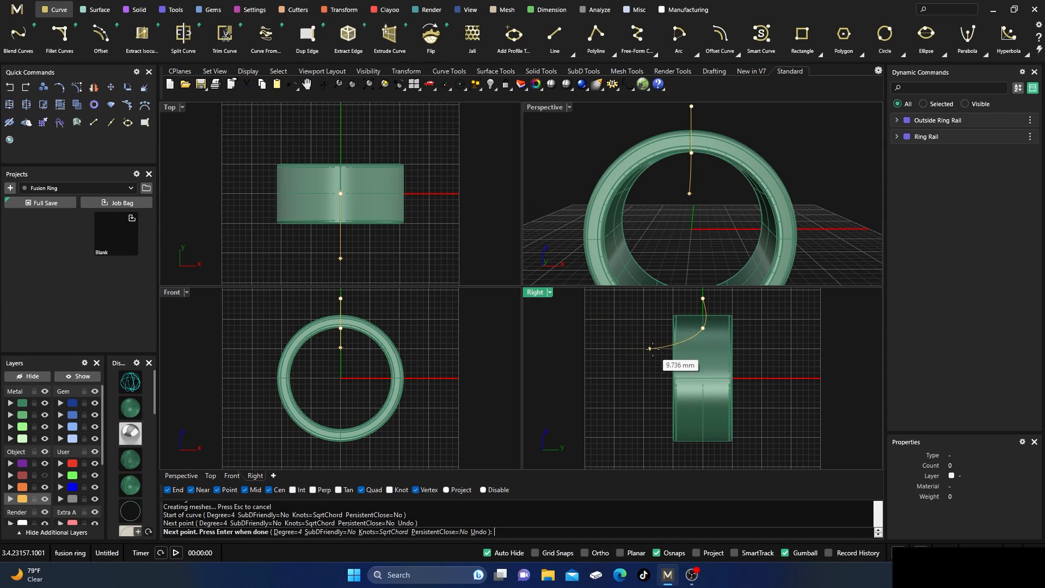
double_click(535, 293)
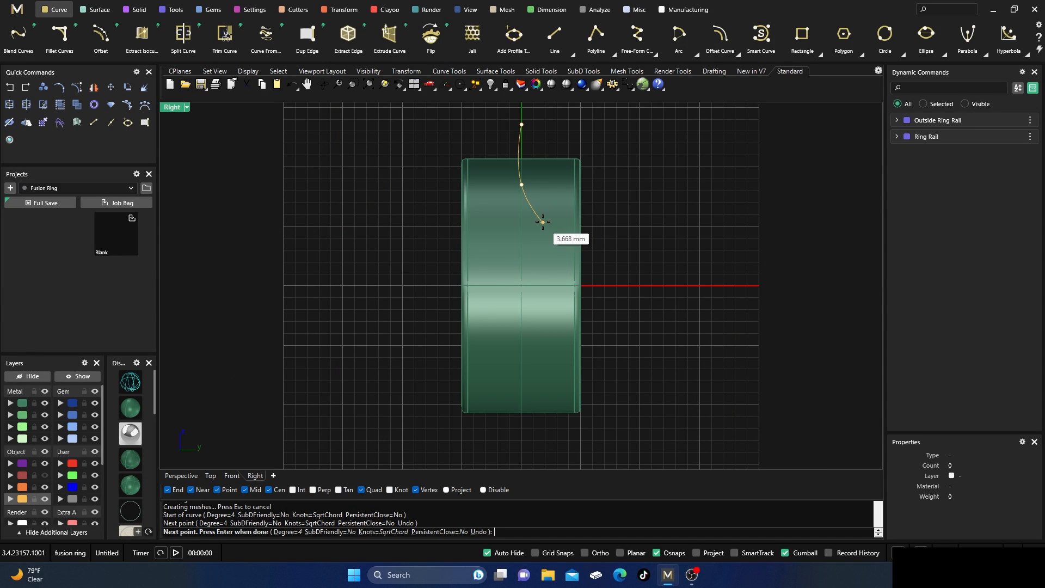
click(541, 210)
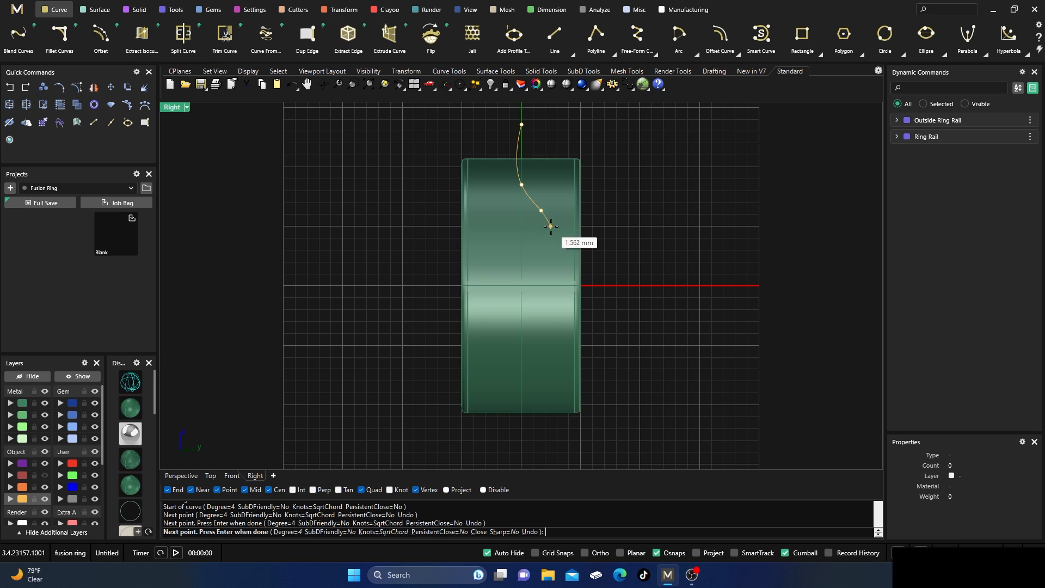
click(551, 226)
click(541, 248)
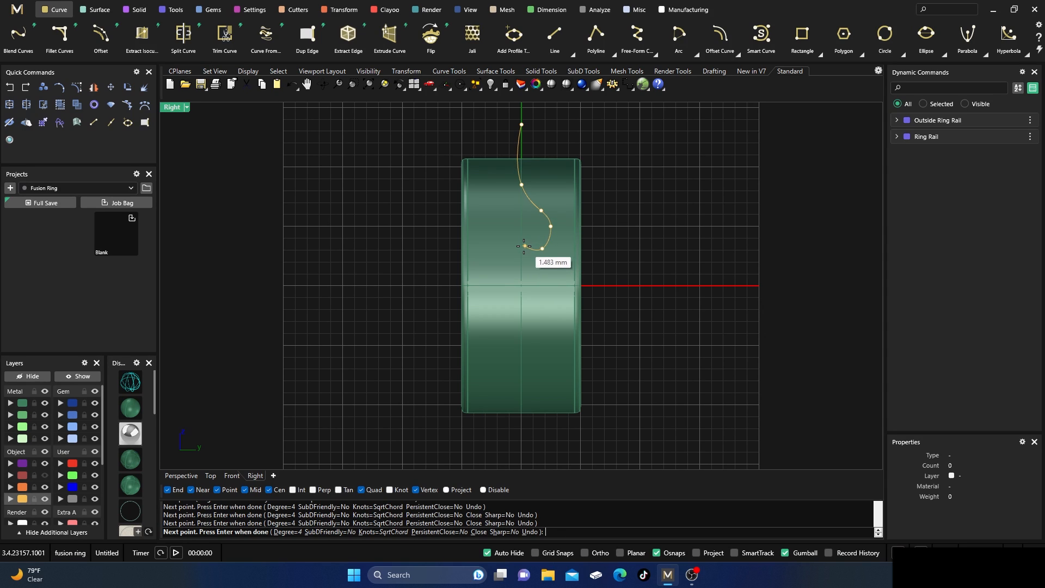
click(521, 249)
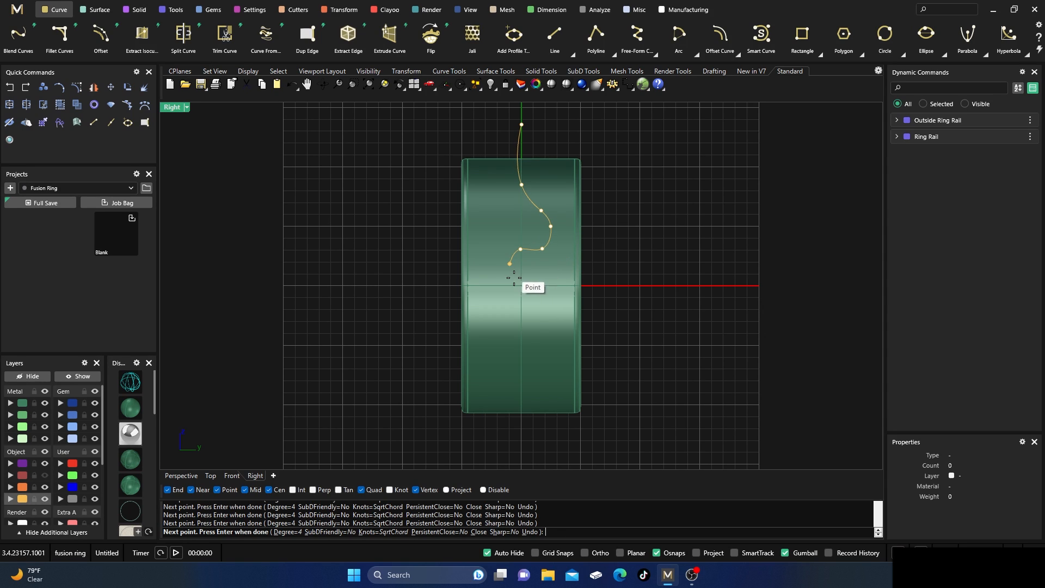
click(510, 263)
click(517, 282)
click(534, 303)
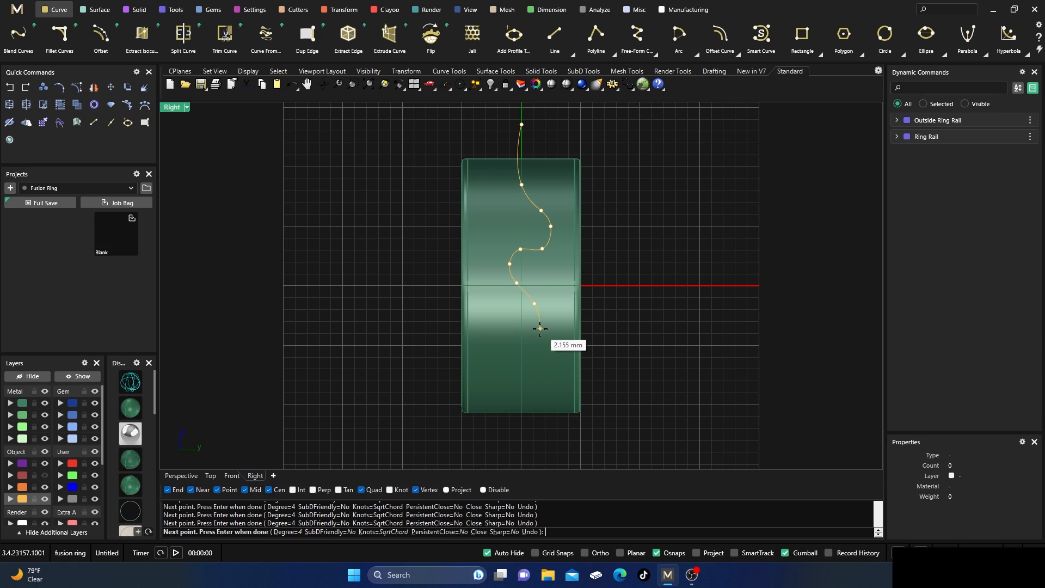
click(540, 329)
click(521, 343)
click(512, 363)
click(527, 383)
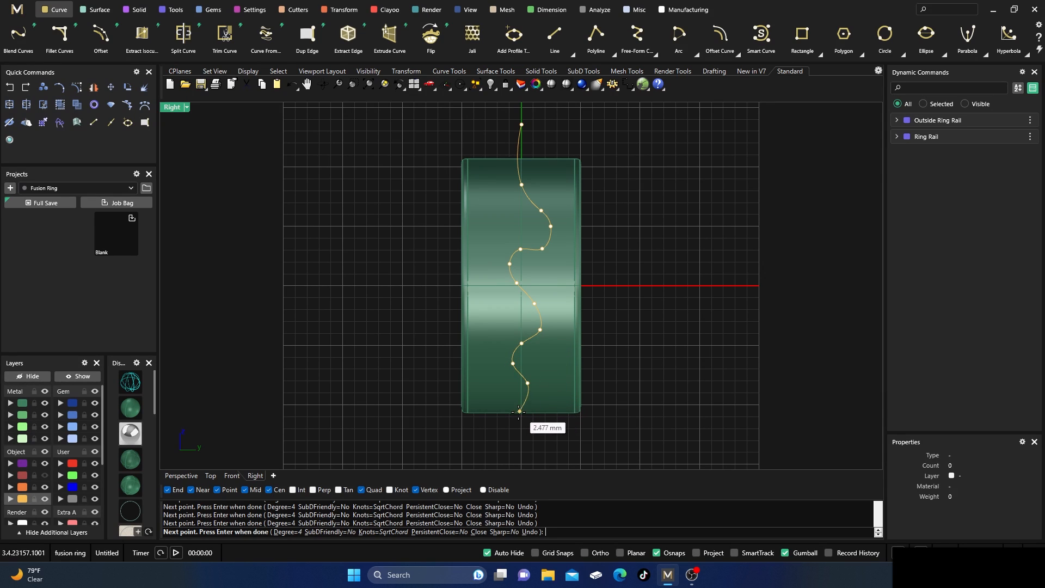
click(515, 435)
key(Return)
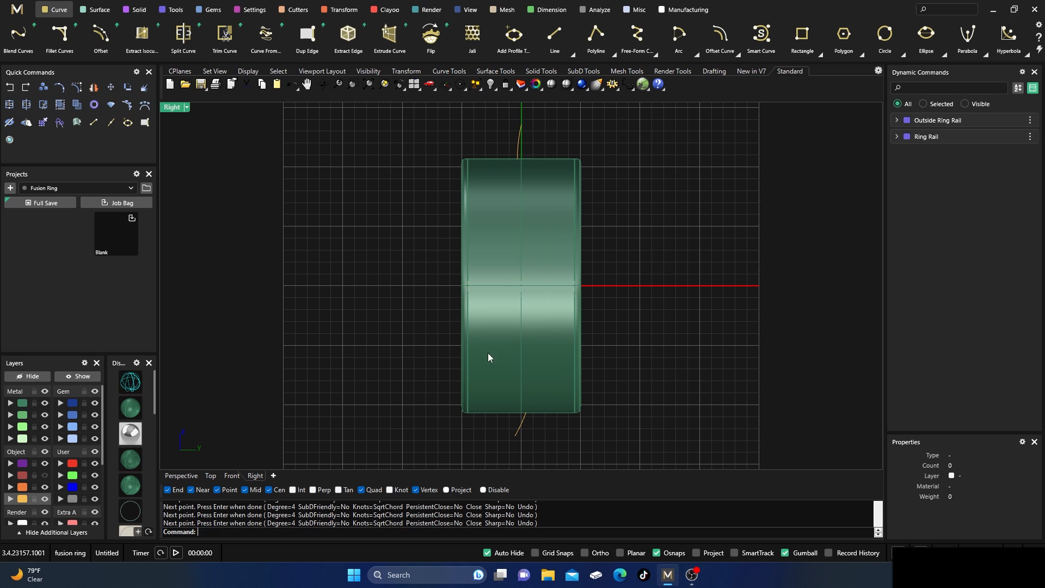
Adjust a control point on the wavy curve's upper bend in wireframe display, and finish with the points hidden and shading restored.
double_click(171, 107)
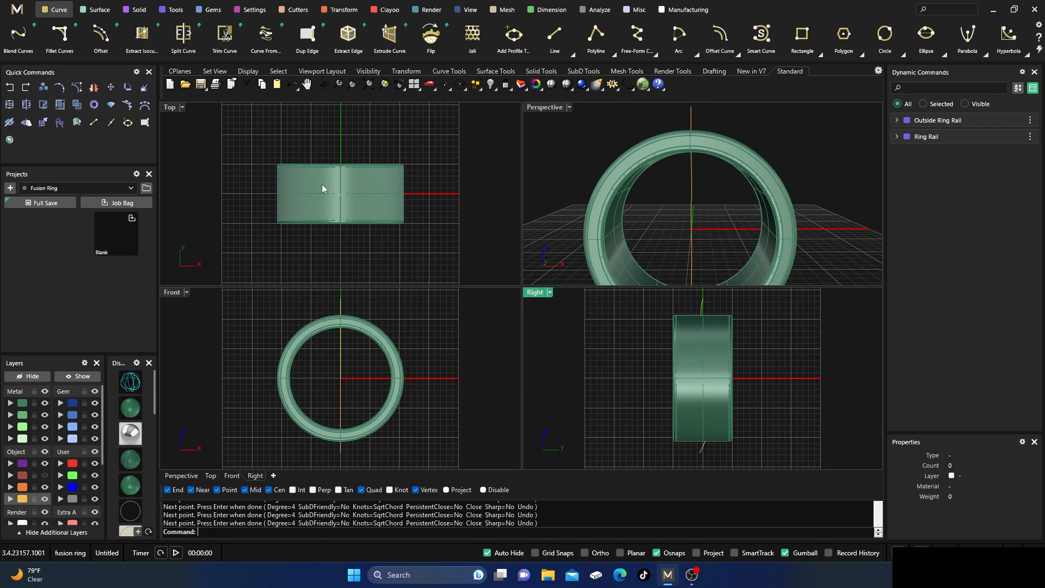
click(137, 386)
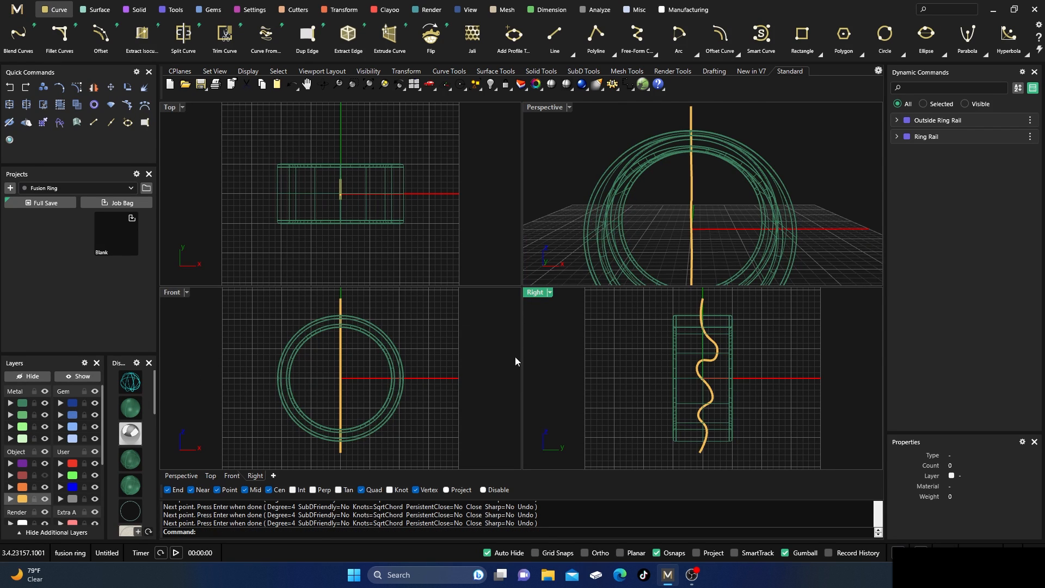
scroll(701, 365, up, 4)
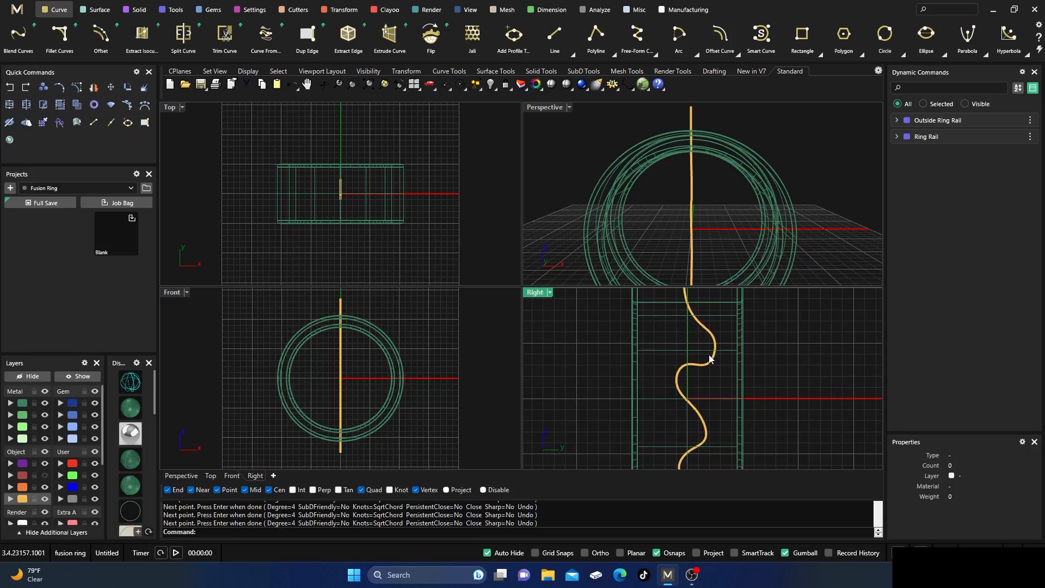
click(713, 358)
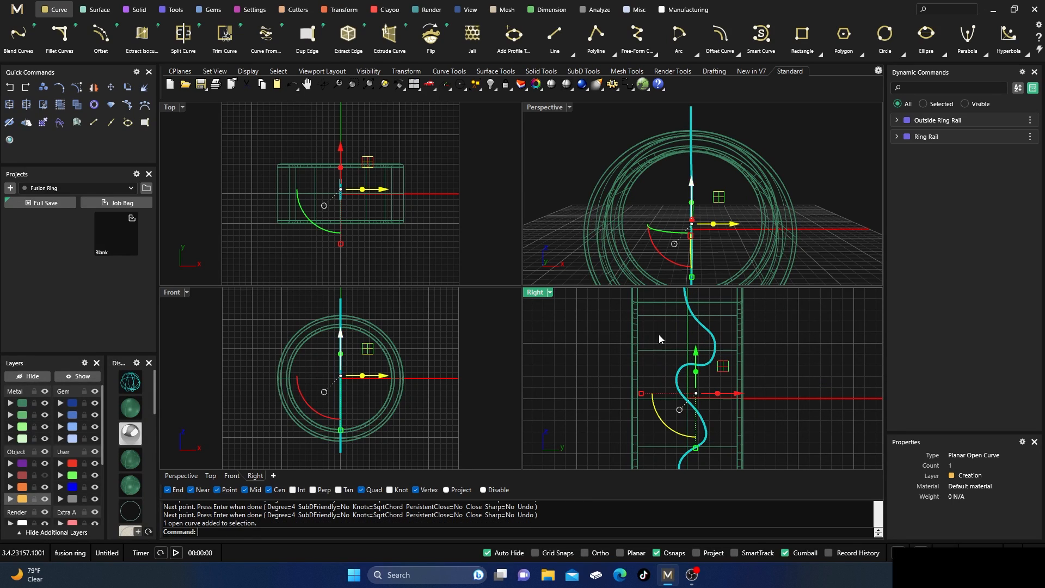
click(76, 87)
click(703, 329)
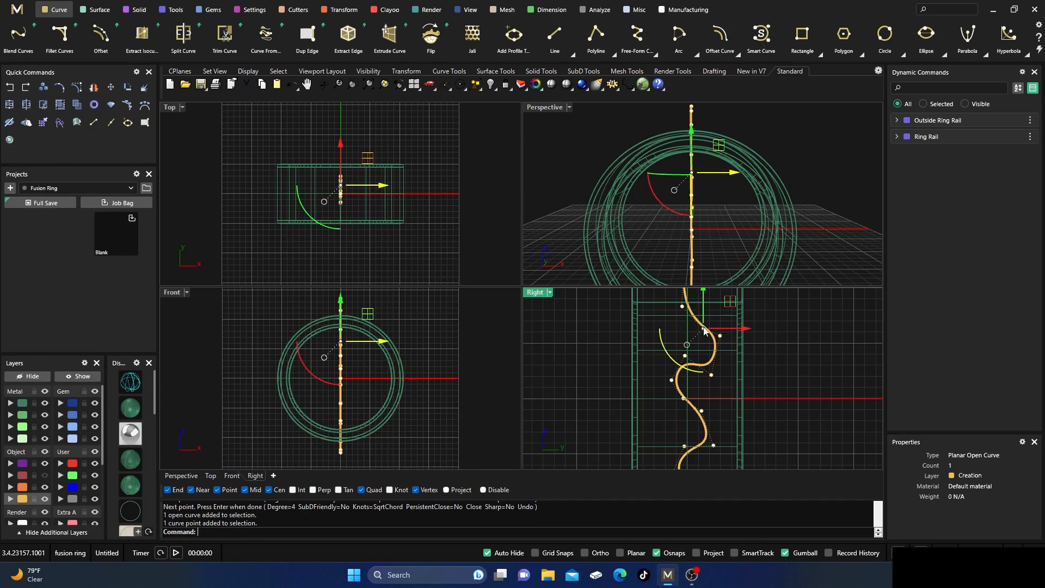
drag(704, 332, 658, 342)
click(563, 338)
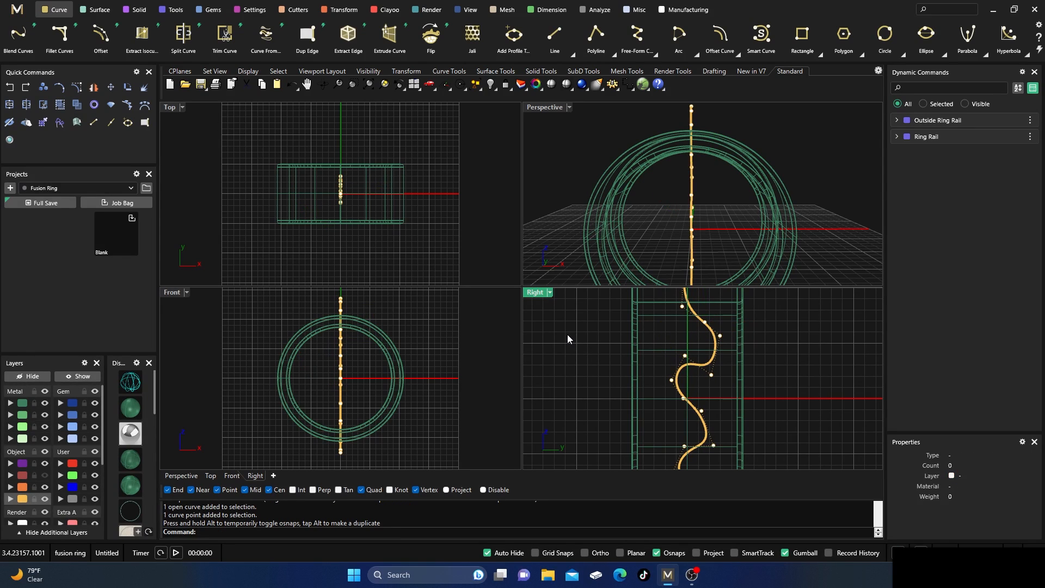
key(Escape)
click(136, 413)
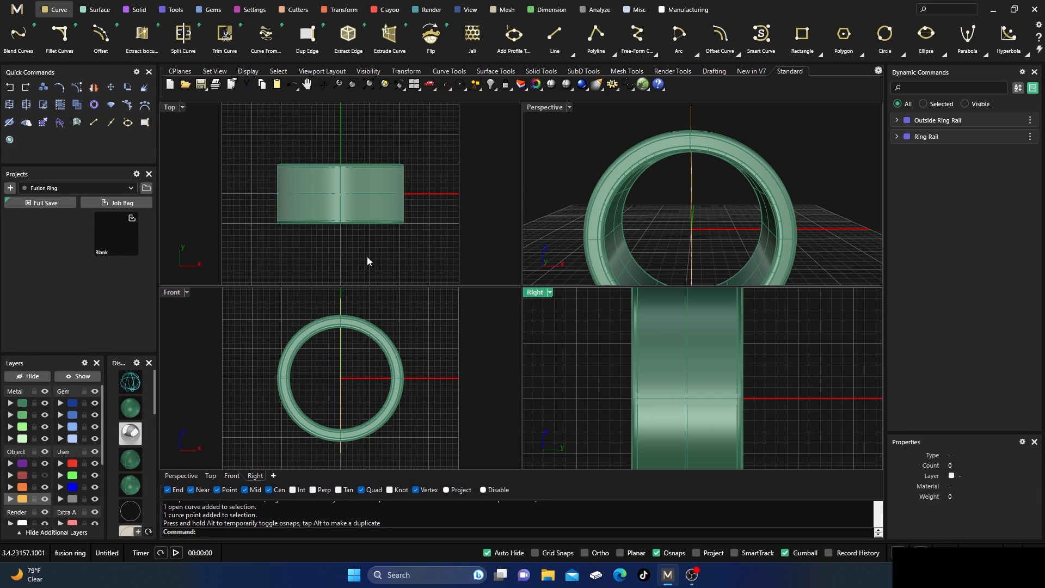
Extrude the wavy curve straight by about 17 mm to both sides in the Perspective view, making a surface wider than the ring.
double_click(539, 107)
scroll(542, 266, down, 3)
right_drag(542, 265, 513, 294)
click(513, 294)
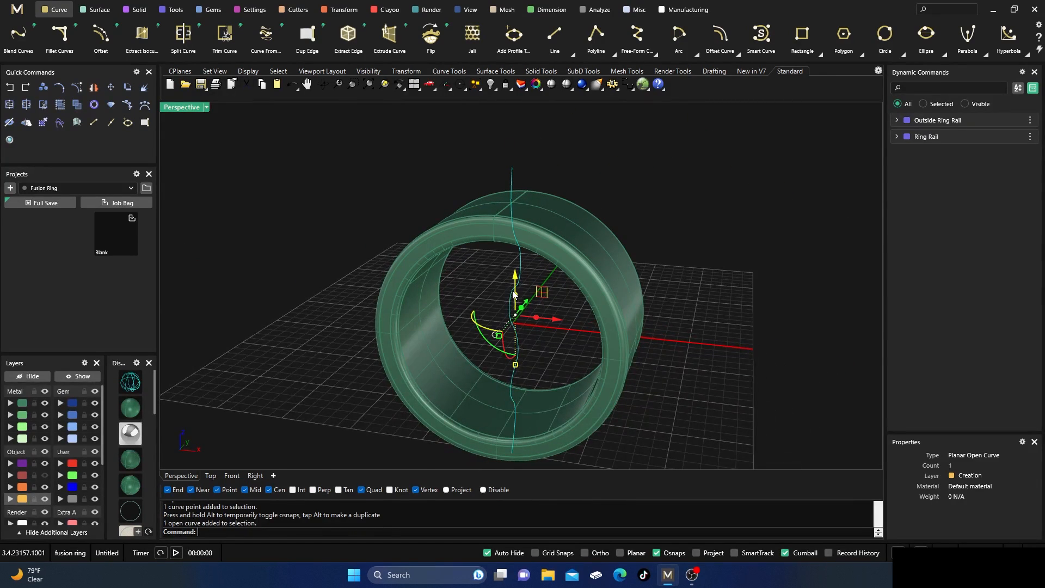
click(136, 10)
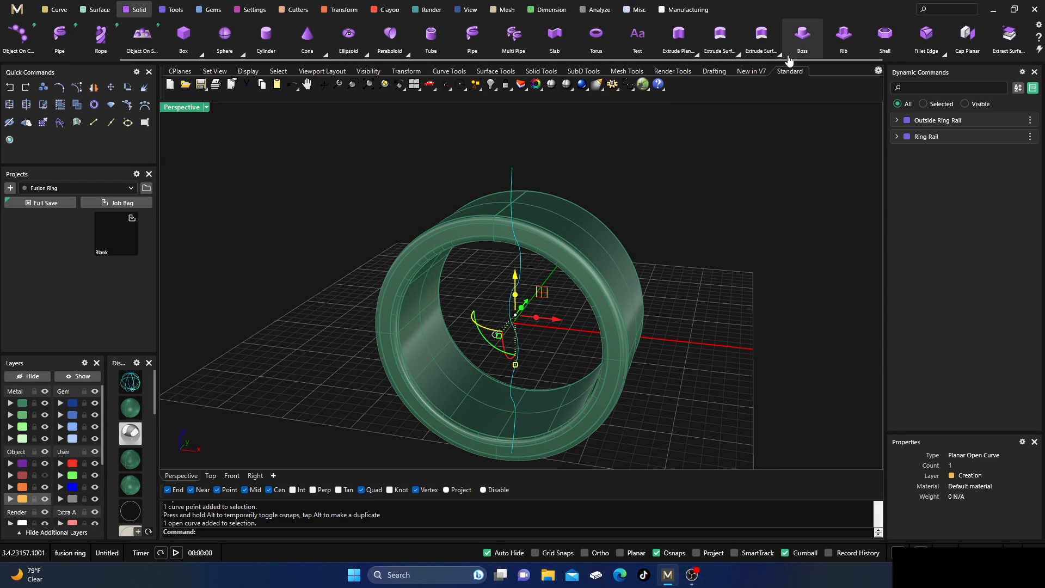
click(697, 57)
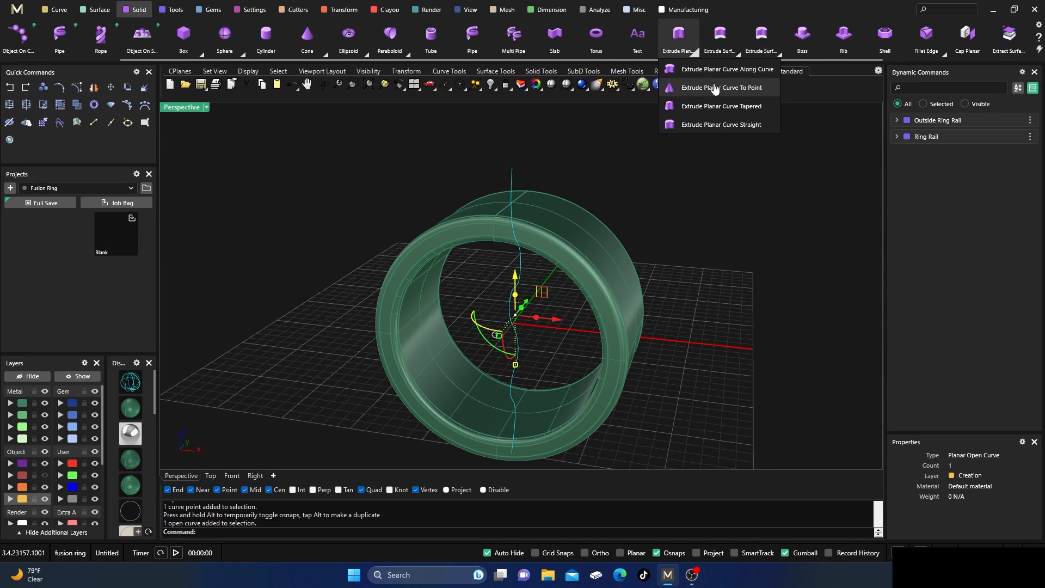
click(720, 127)
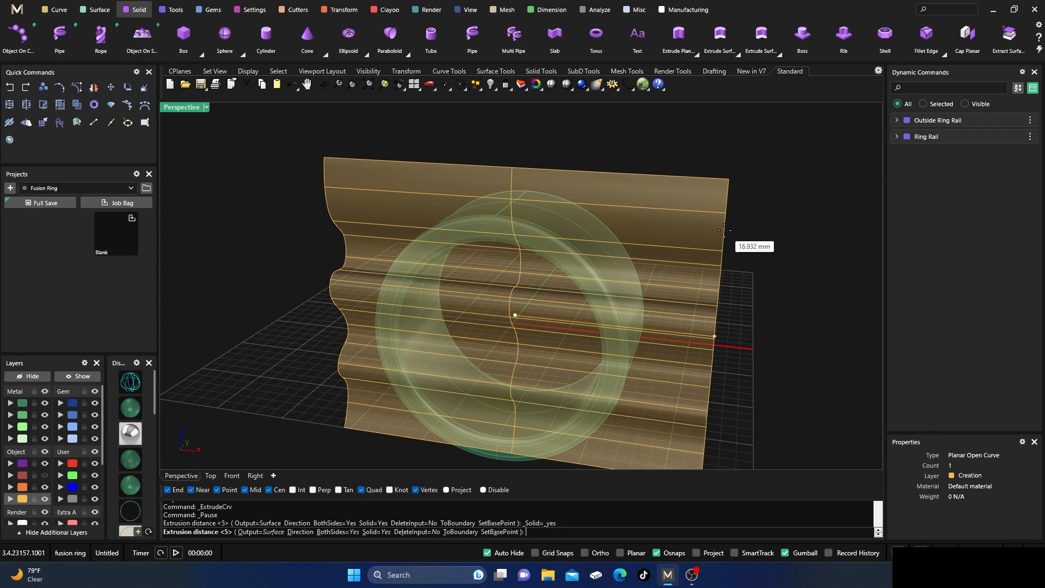
click(724, 230)
click(618, 129)
Examine from several angles how the wavy surface passes through the ring band.
scroll(635, 145, down, 4)
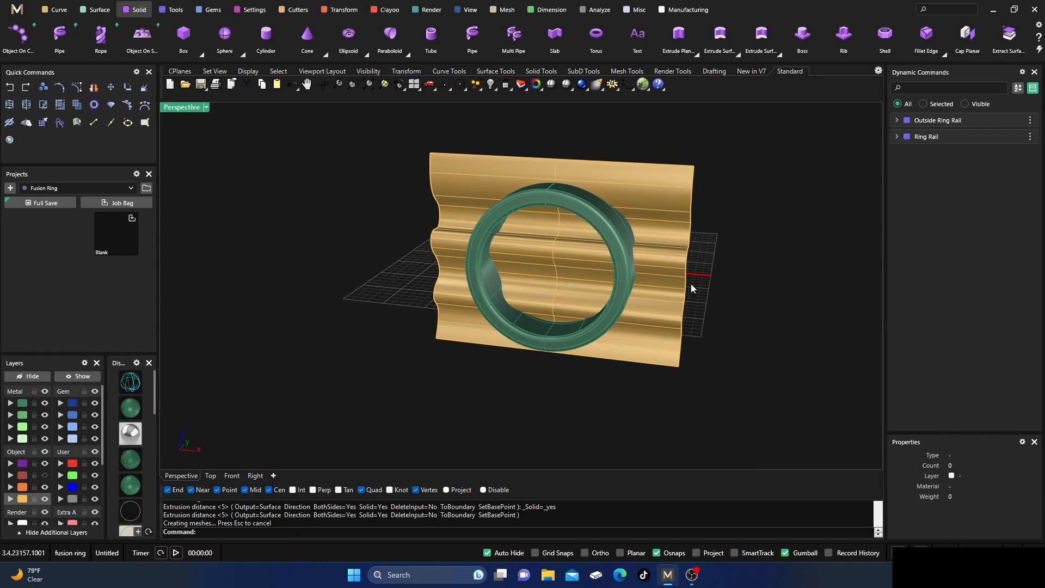
mouse_move(691, 285)
right_down()
mouse_move(626, 259)
mouse_move(564, 255)
mouse_move(639, 309)
mouse_move(529, 250)
right_up()
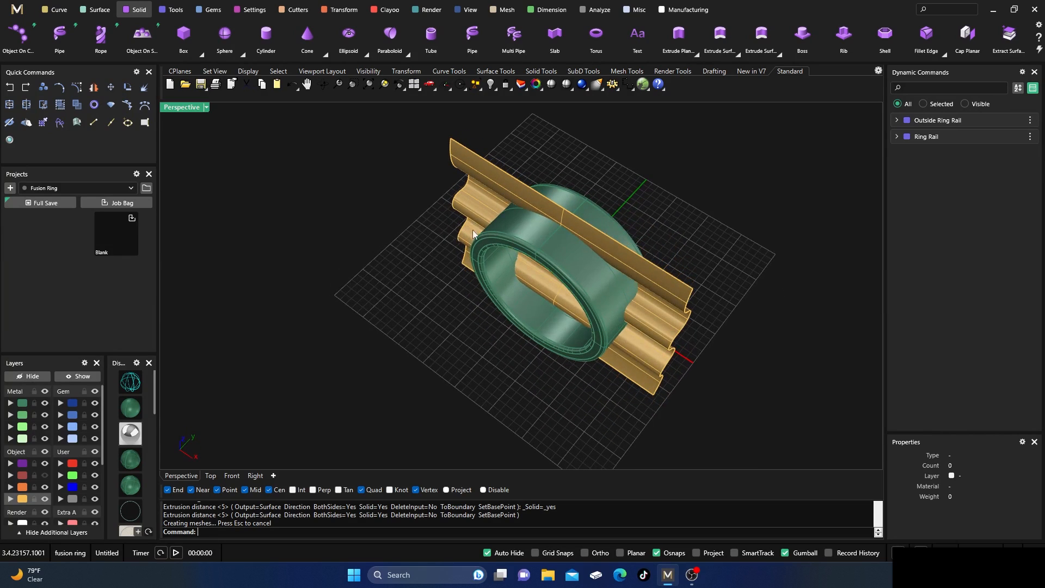
right_drag(403, 250, 531, 258)
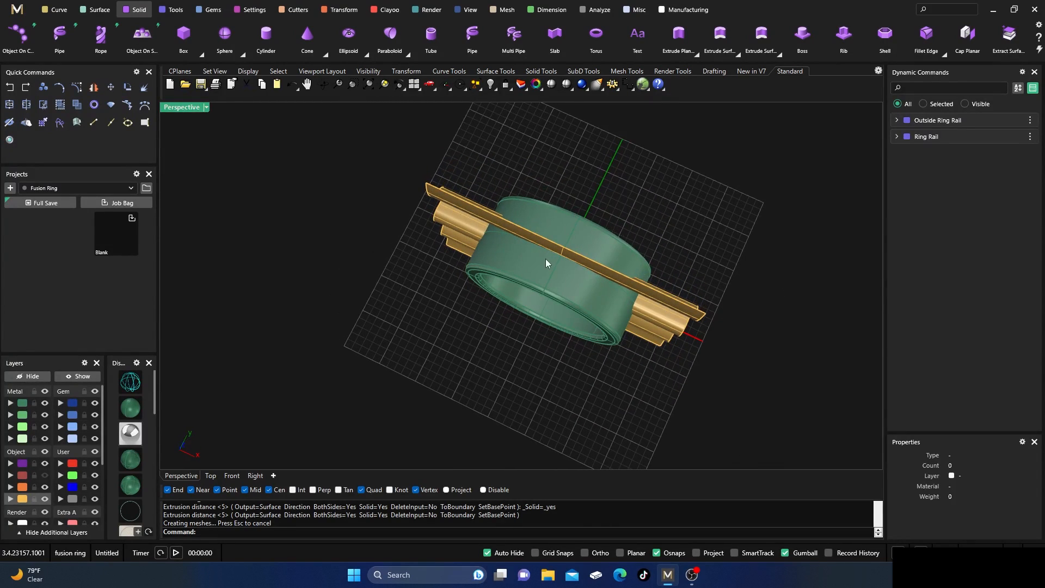
right_drag(436, 271, 401, 277)
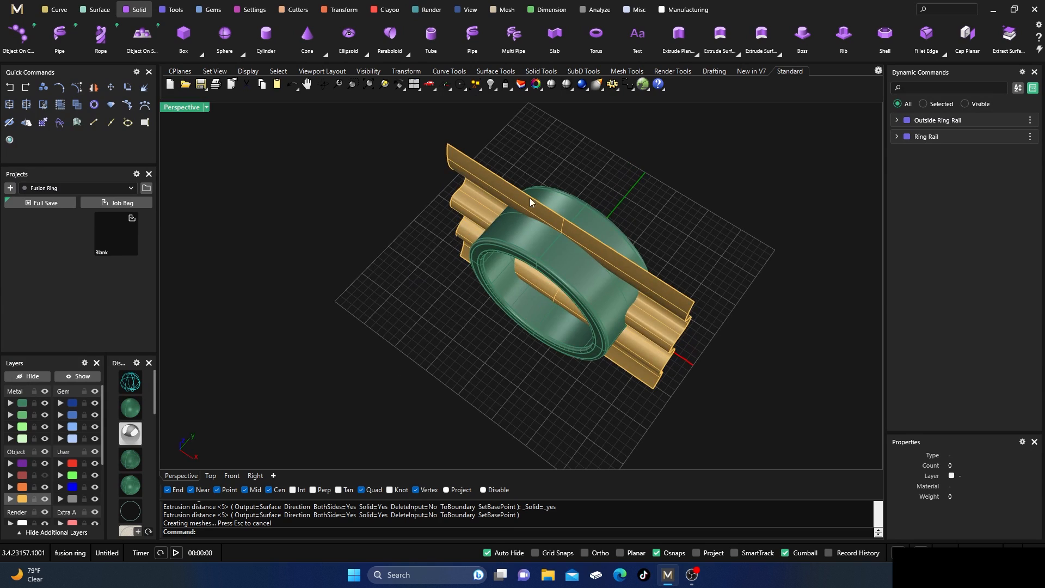
right_drag(472, 247, 434, 301)
scroll(441, 321, down, 3)
right_drag(450, 341, 454, 327)
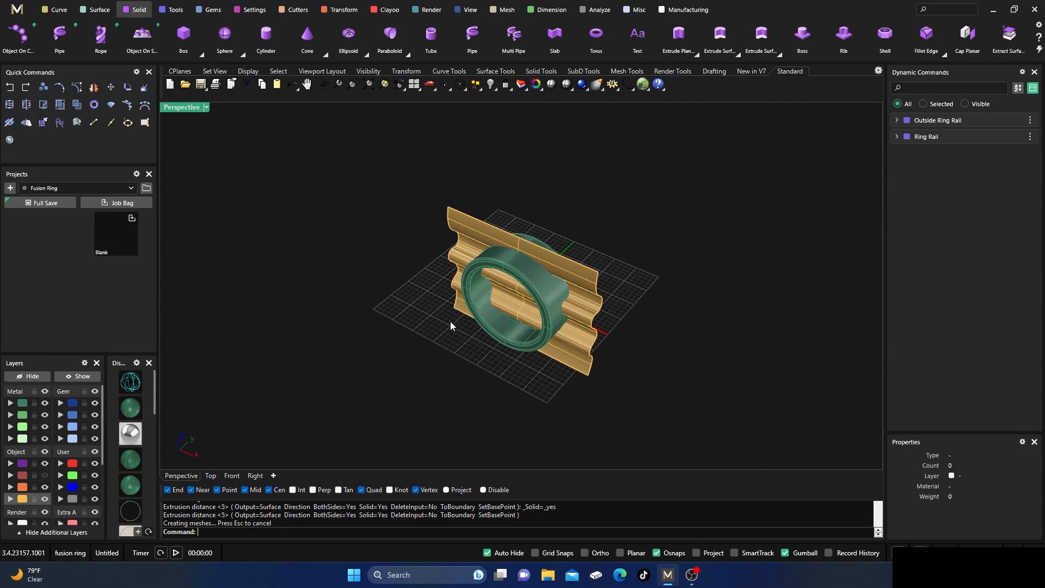
scroll(514, 261, up, 2)
Delete the duplicate closed polysurface that overlaps the ring band.
click(529, 266)
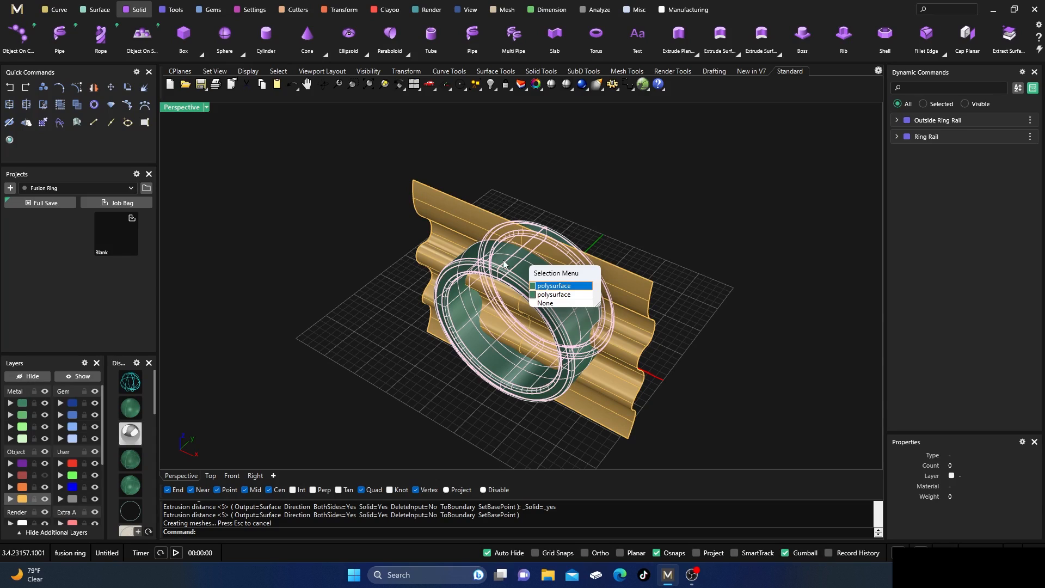
click(546, 294)
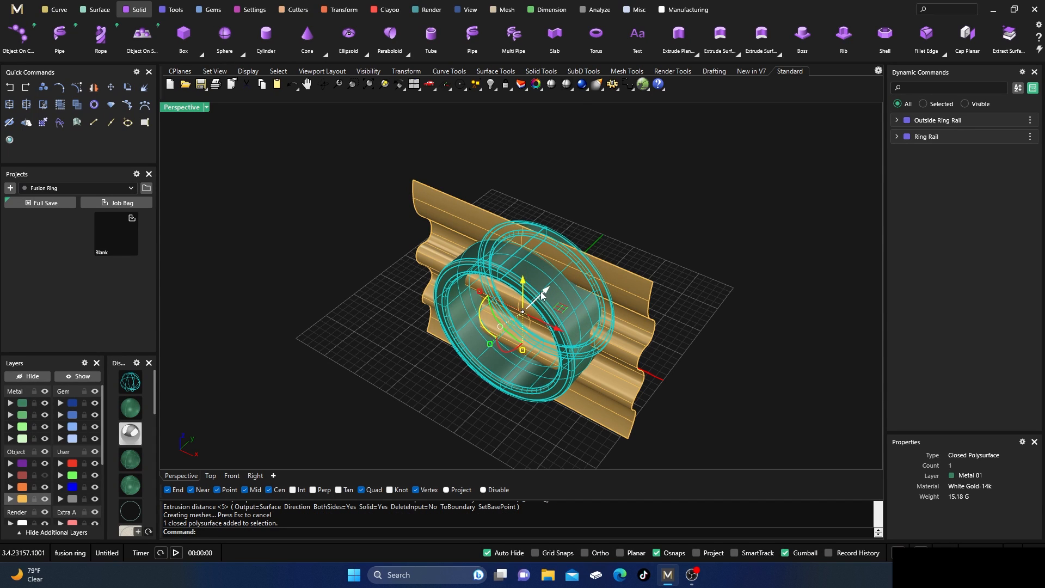
key(Delete)
Split the remaining closed ring band using the wavy extruded surface as the cutting object.
click(526, 277)
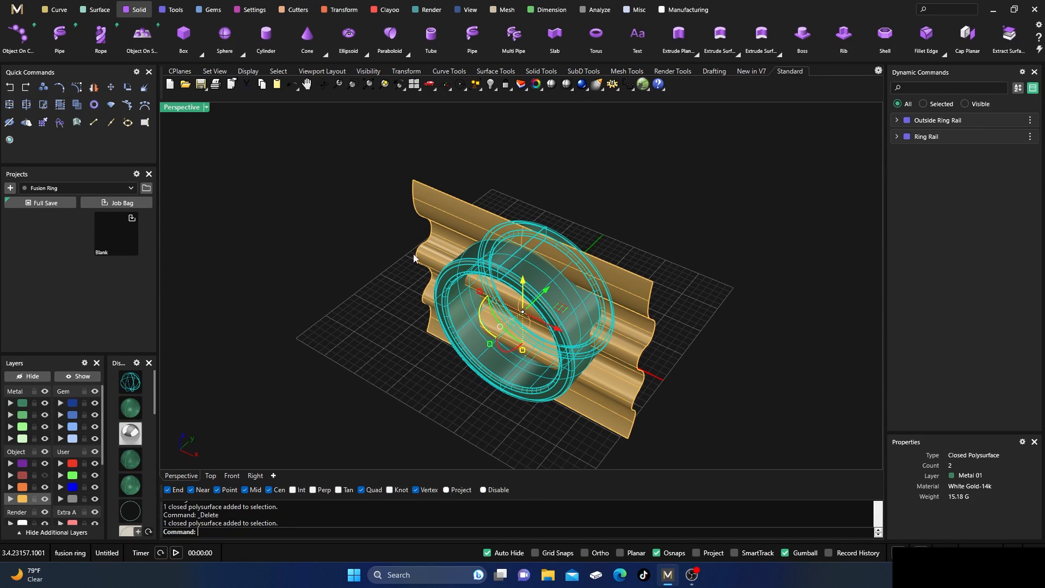
mouse_move(372, 321)
right_down()
mouse_move(331, 296)
mouse_move(358, 311)
right_up()
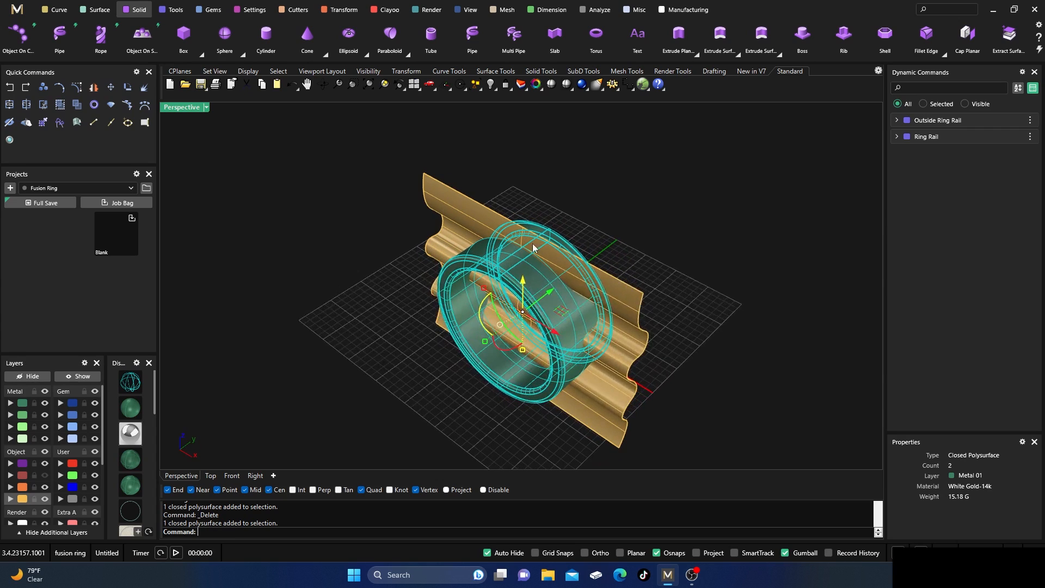
scroll(63, 37, up, 4)
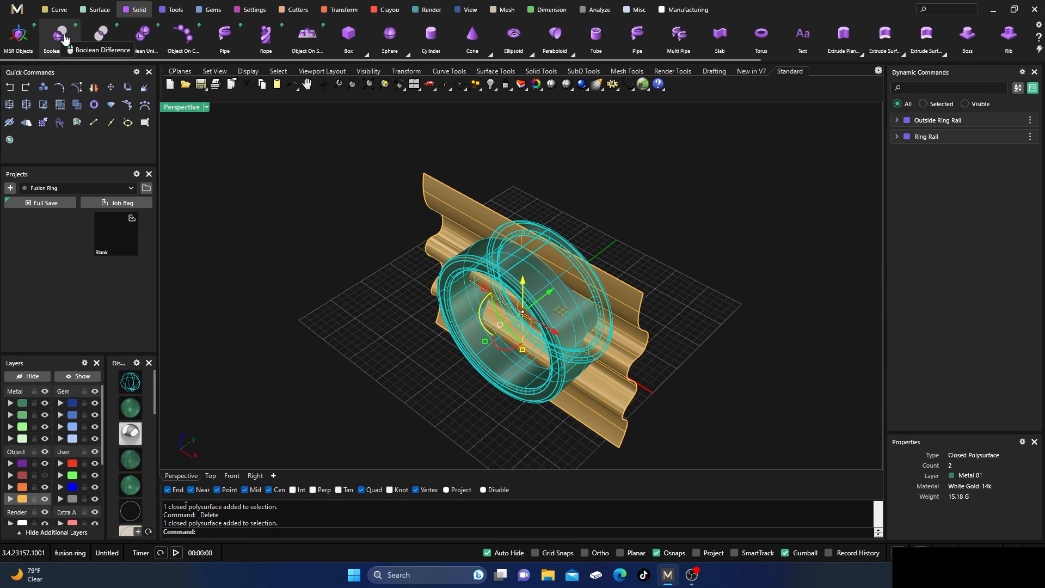
click(26, 104)
click(467, 221)
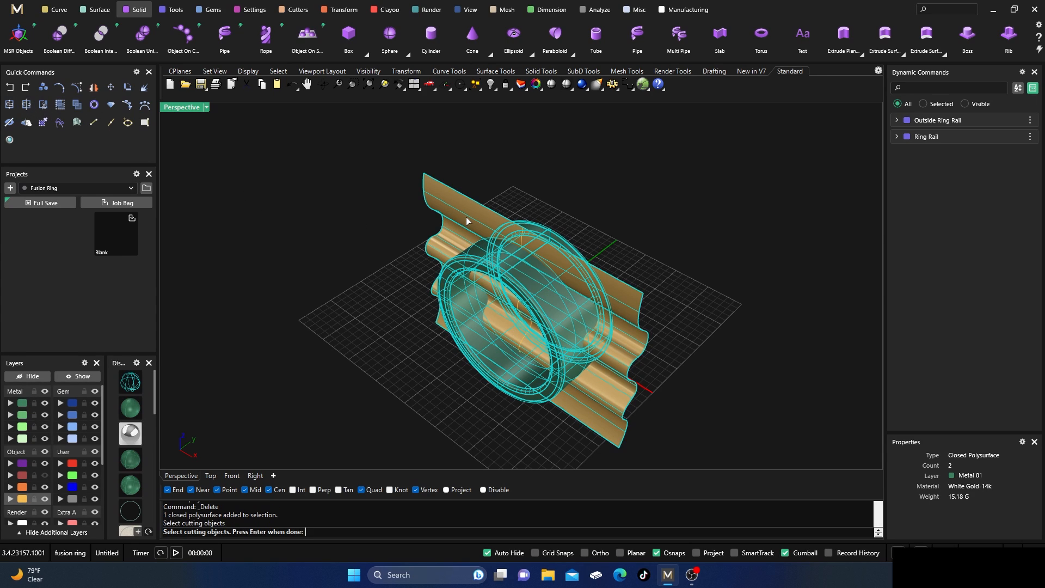
key(Return)
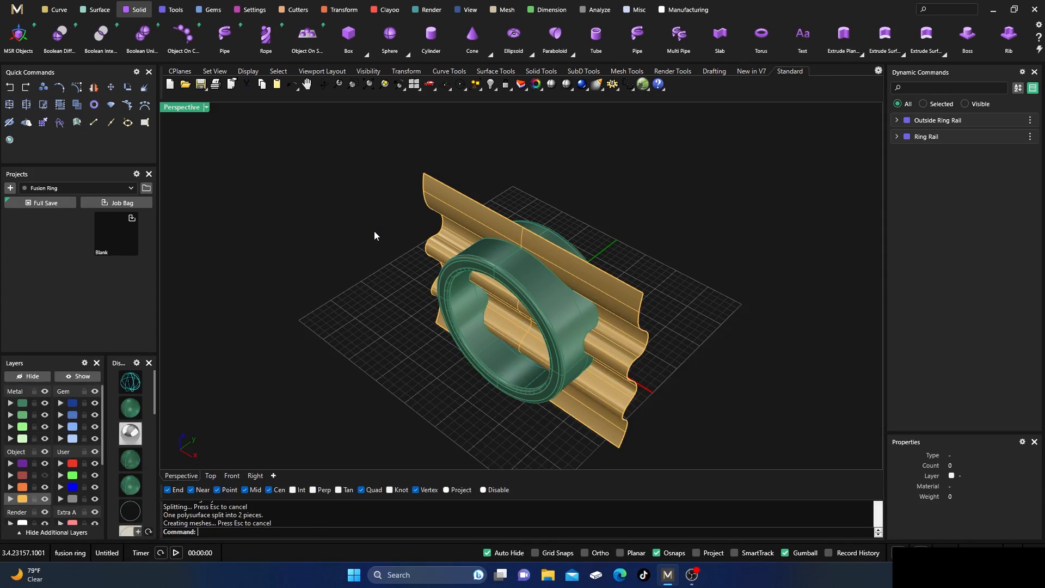
Delete the wavy extruded cutting surface, leaving the split band pieces and the curve in place.
click(487, 265)
click(467, 211)
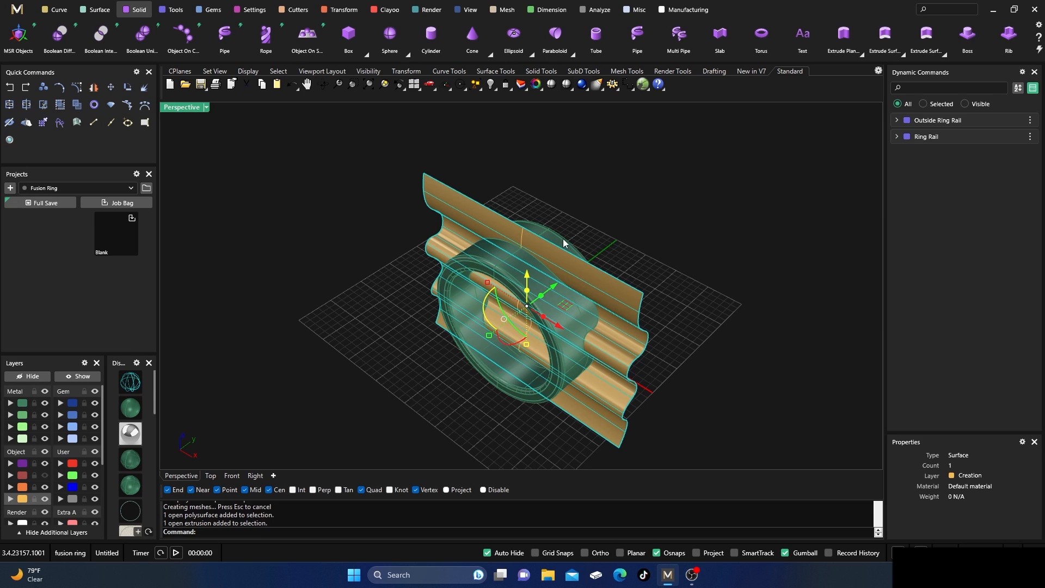
key(Delete)
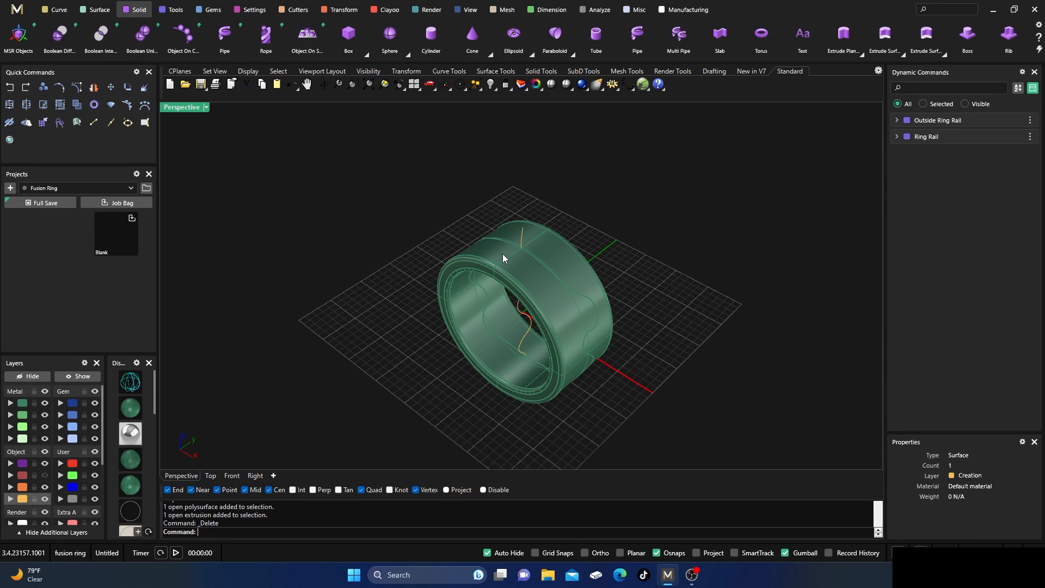
Assign the front piece of the split band to the Metal 02 layer.
right_drag(502, 258, 478, 262)
click(477, 262)
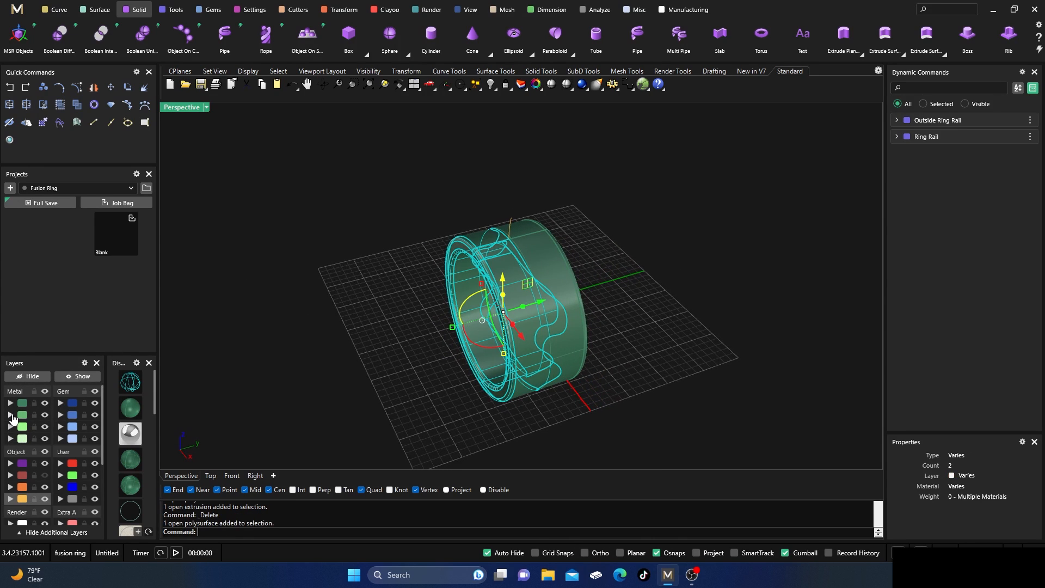
right_click(19, 416)
click(233, 307)
right_drag(234, 307, 350, 392)
right_drag(471, 373, 541, 287)
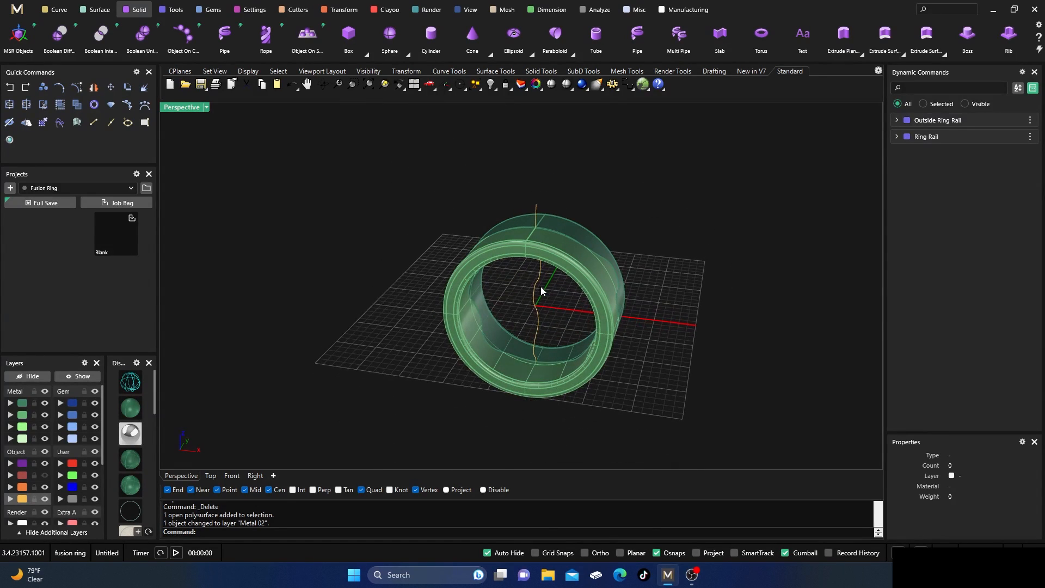
Assign the wavy curve to the User 04 layer and hide that layer.
click(521, 310)
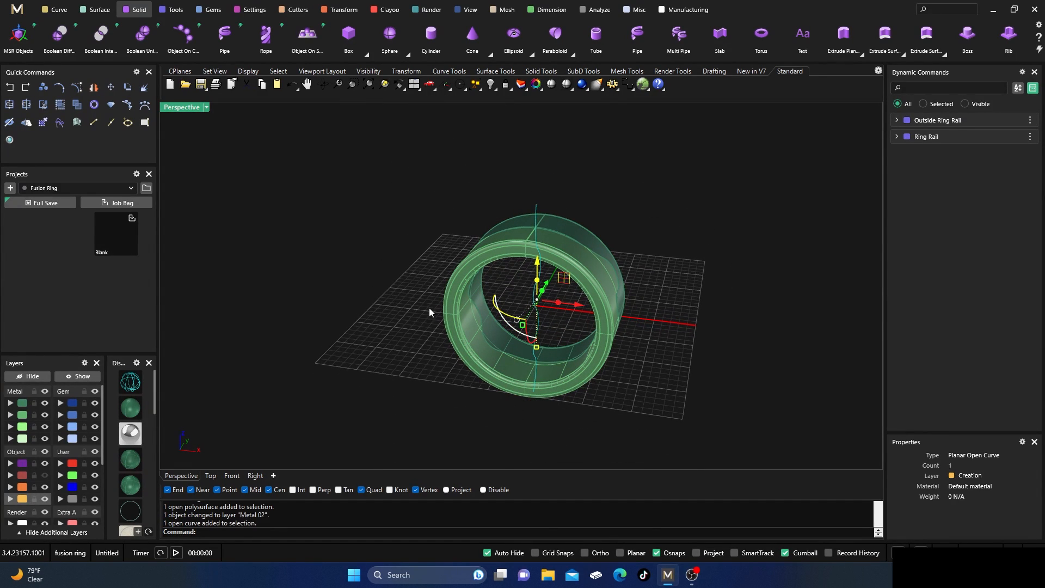
click(62, 498)
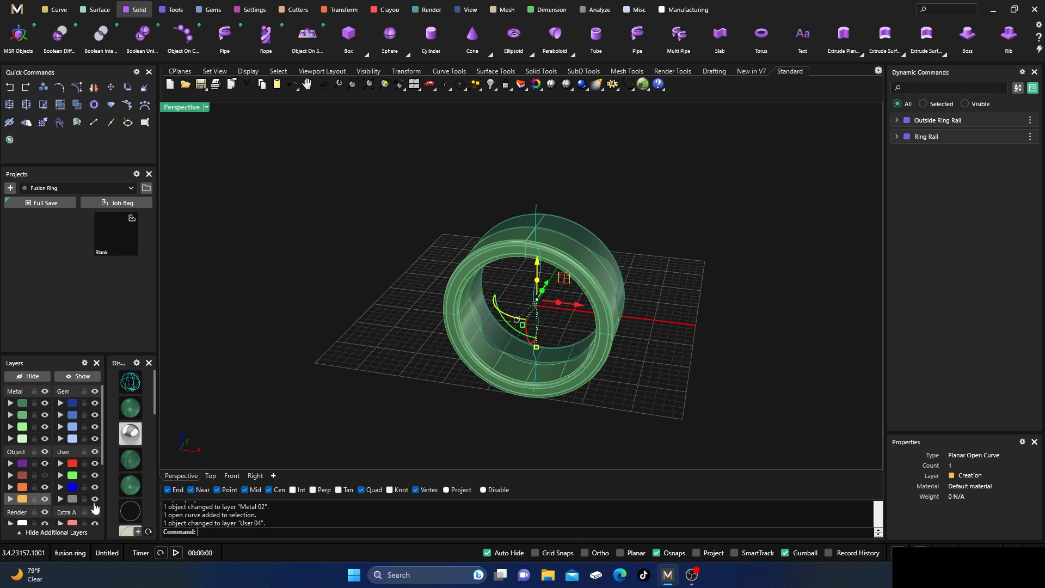
click(95, 499)
right_drag(341, 333, 318, 359)
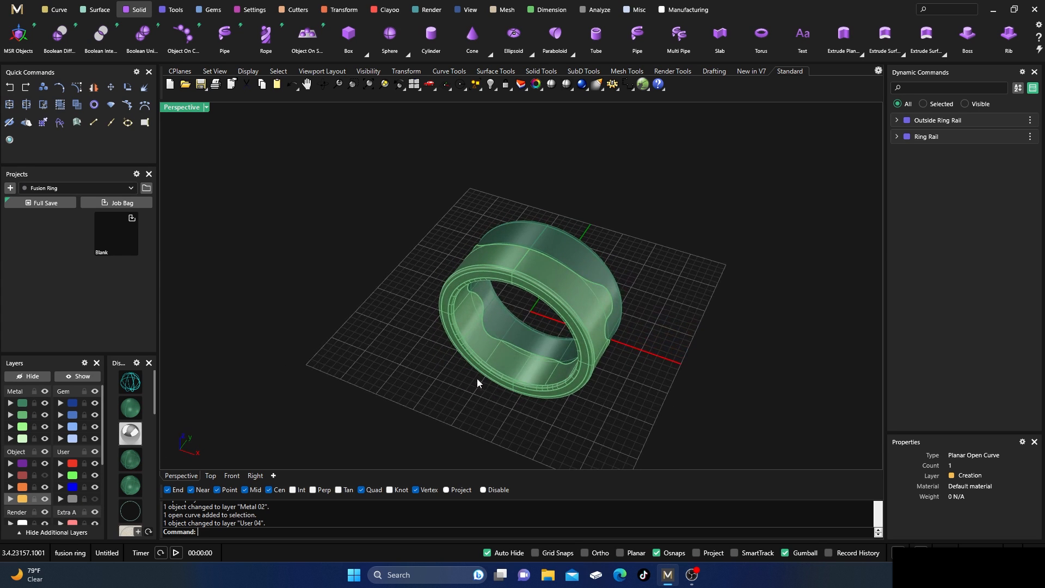
right_drag(476, 380, 501, 410)
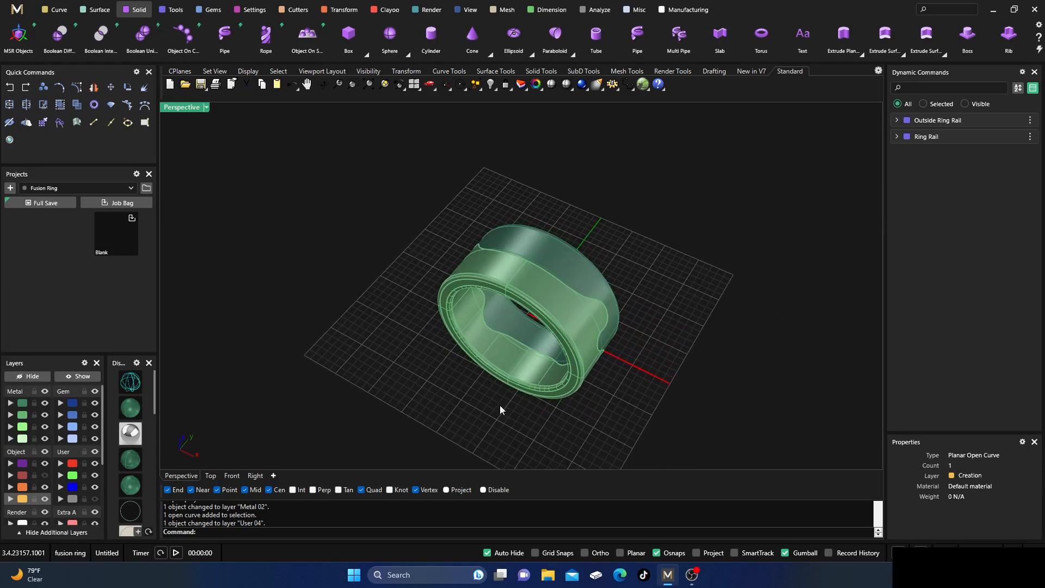
Open Render Studio with the Matrix Classic style and apply the Black Matte material to the ground plane.
click(9, 140)
right_drag(433, 321, 453, 347)
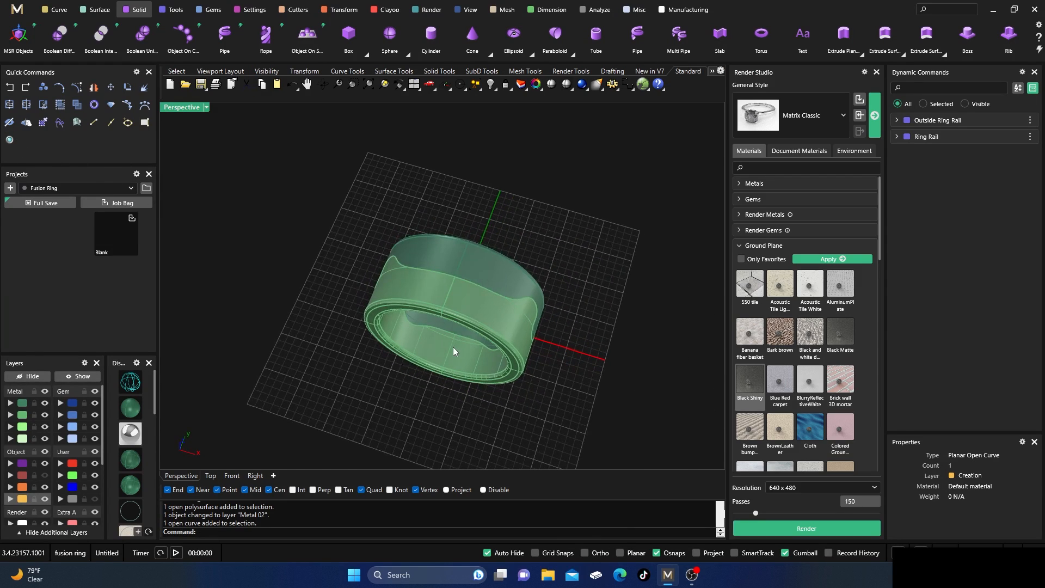
scroll(453, 347, up, 4)
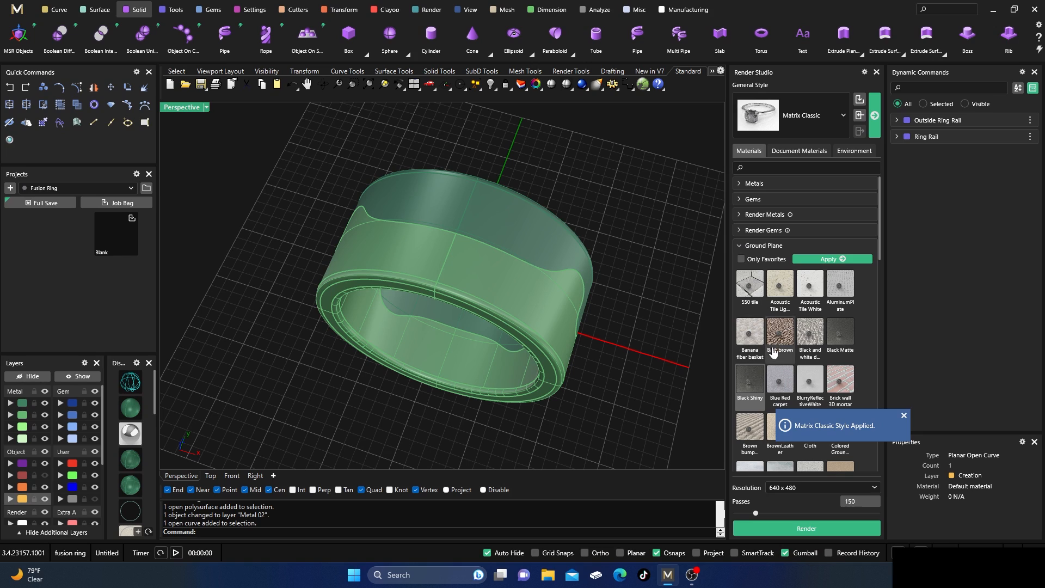
click(840, 338)
click(836, 260)
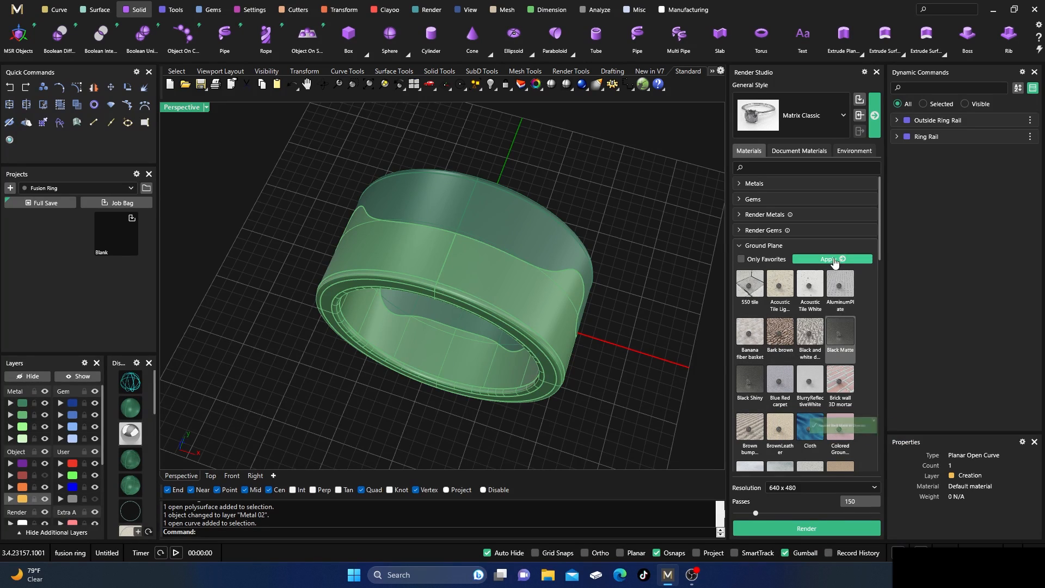
Apply the White Gold-14k render metal to the front band piece and Rose Gold-14k to the back piece.
click(740, 245)
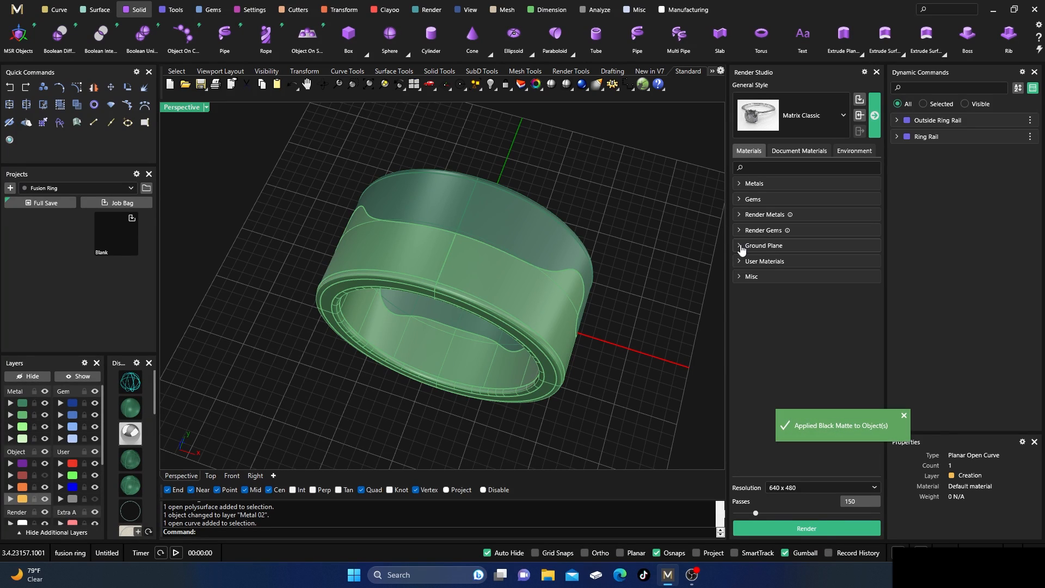
click(741, 215)
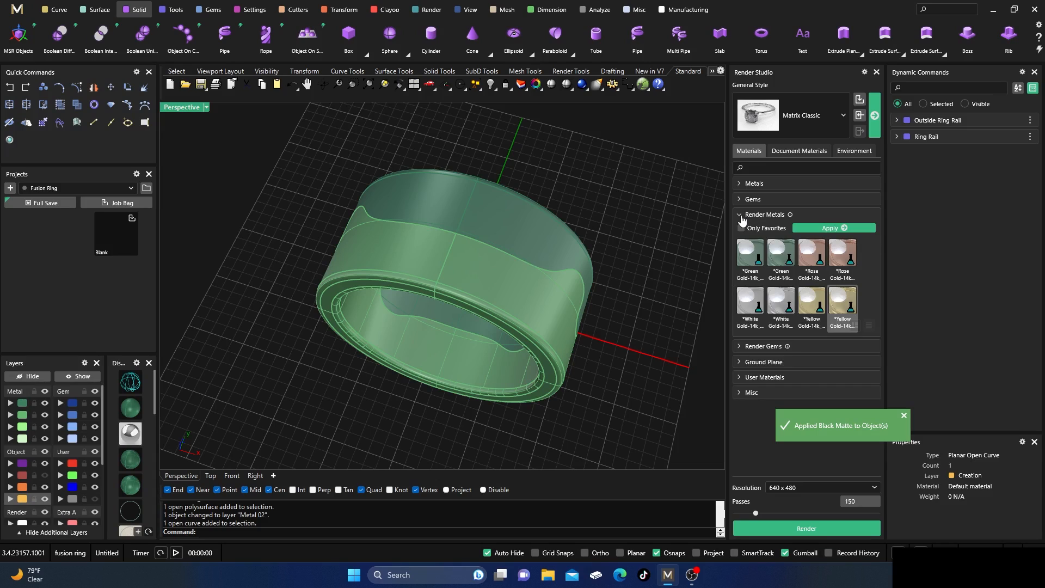
shift+click(566, 308)
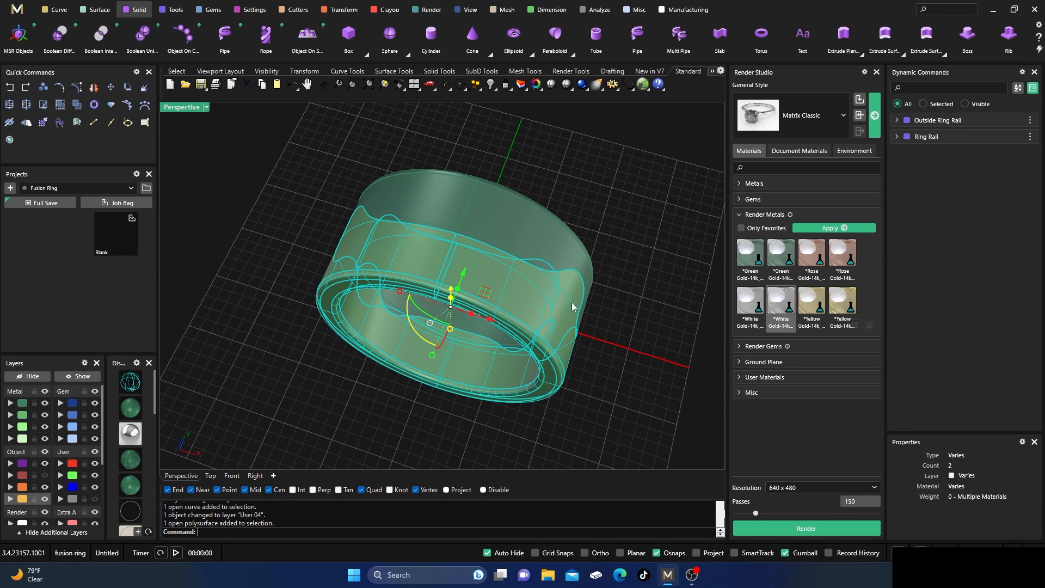
click(826, 232)
click(584, 223)
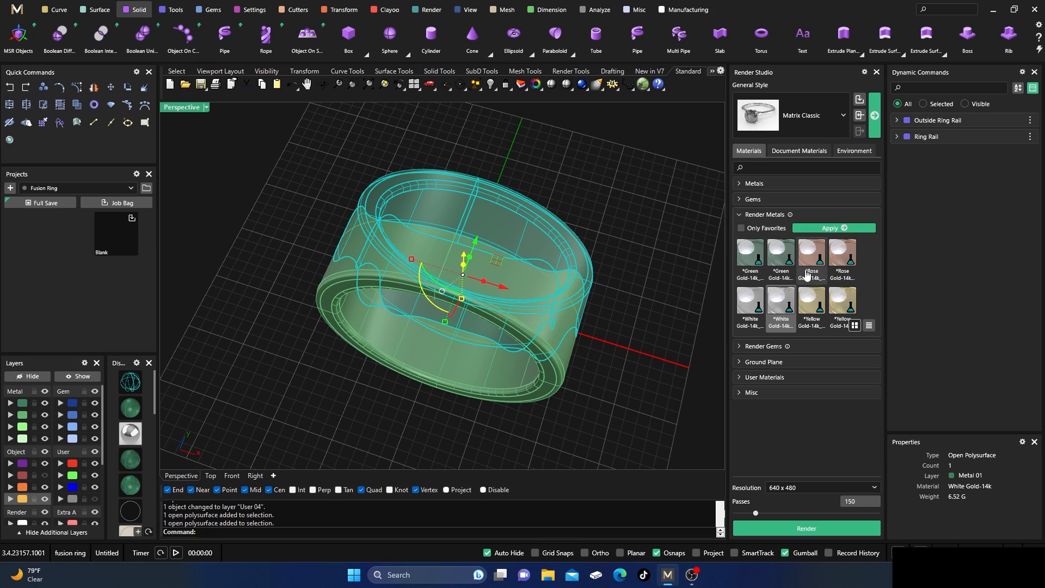
click(842, 256)
click(829, 228)
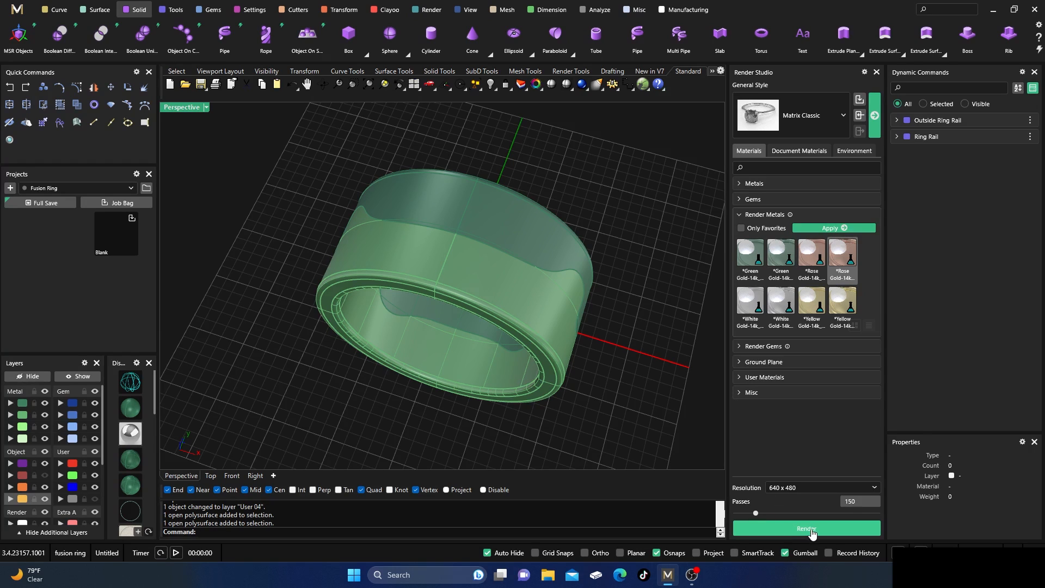
Render the ring at 640 x 480 with 150 passes and the NVIDIA denoiser, and close it without saving the post effects.
click(788, 527)
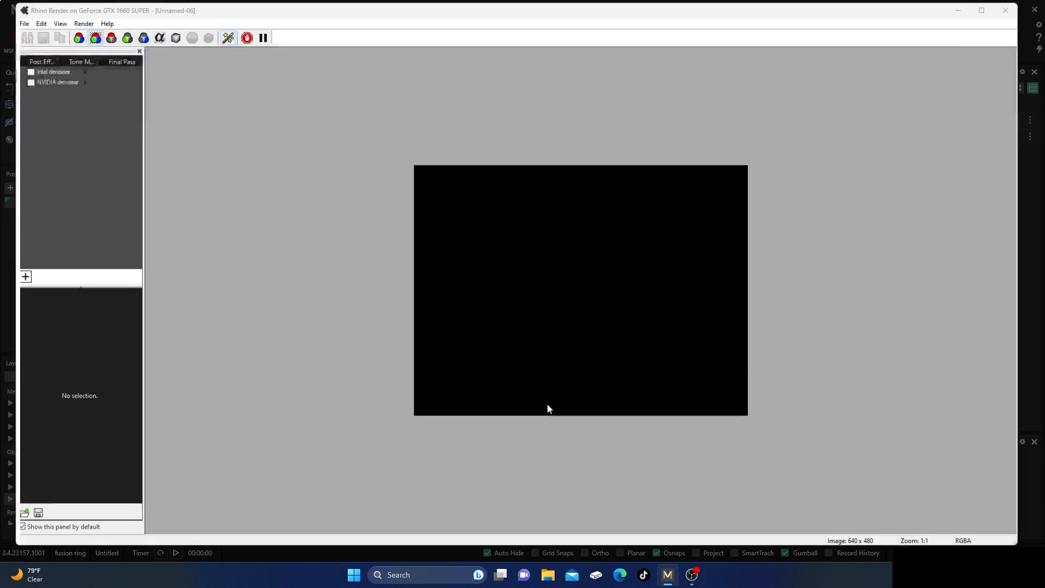
click(11, 75)
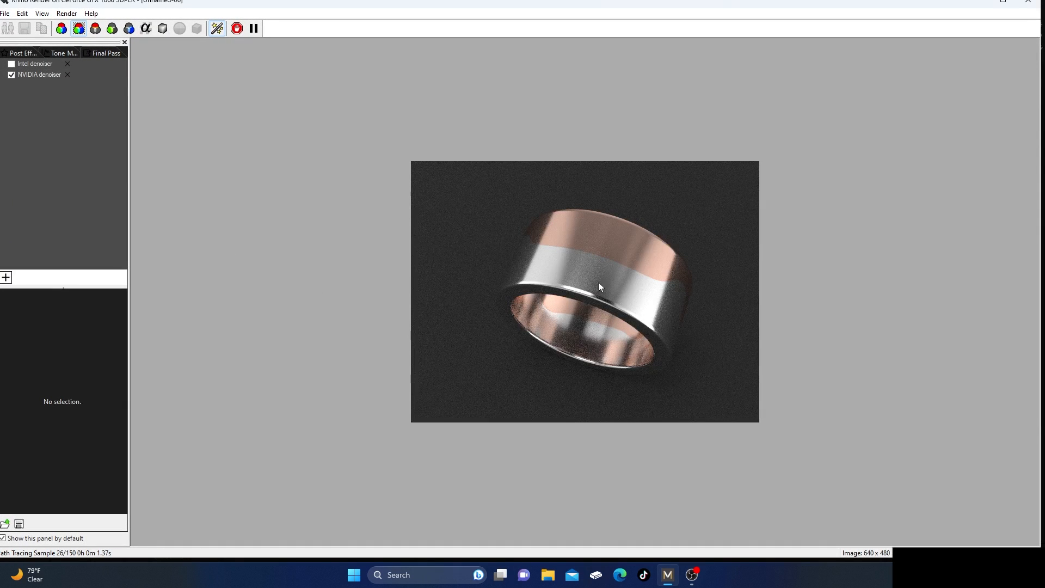
scroll(632, 290, up, 3)
scroll(632, 289, down, 1)
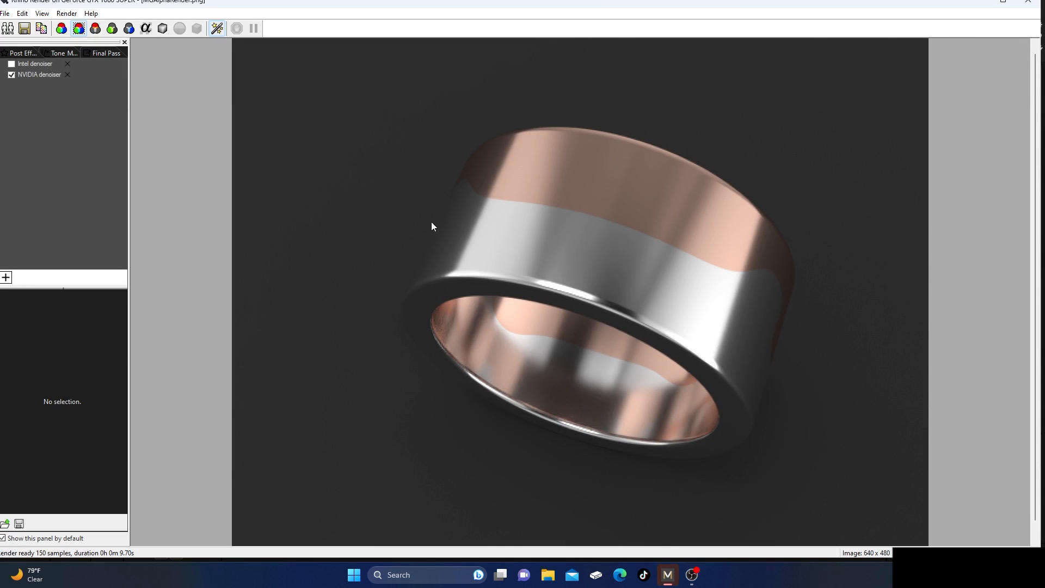
click(1028, 3)
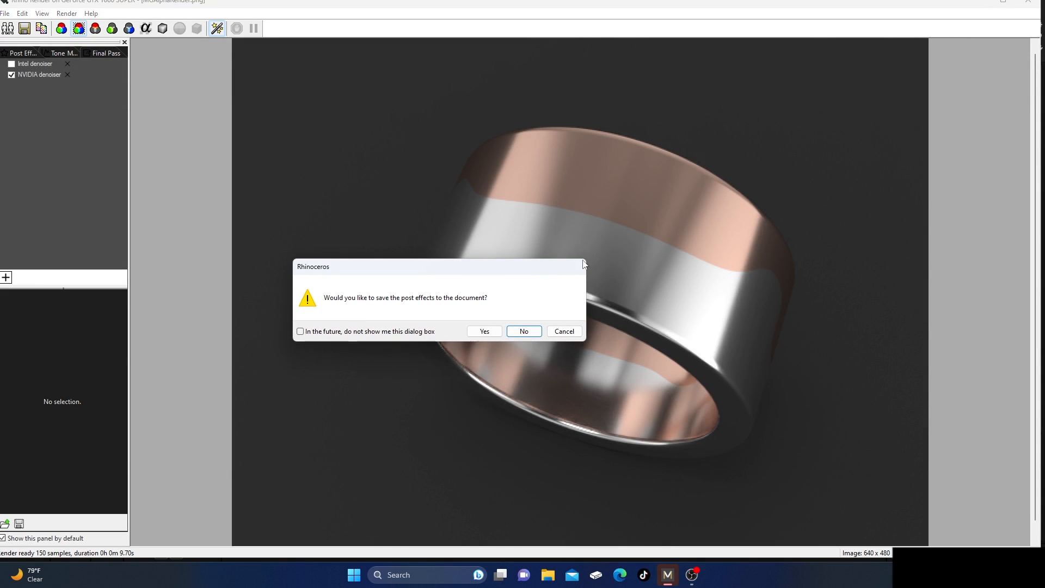
click(522, 332)
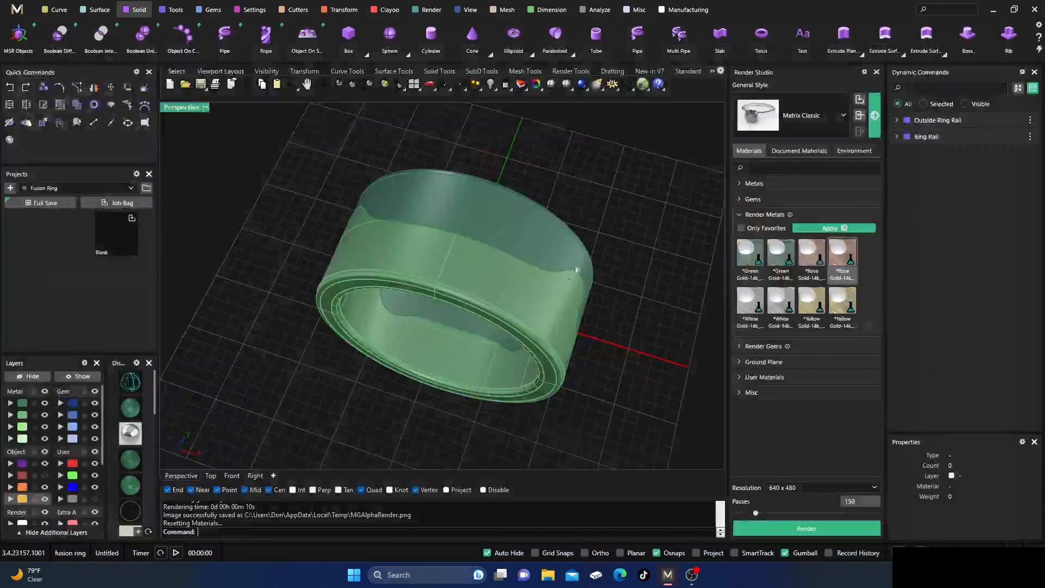
click(876, 72)
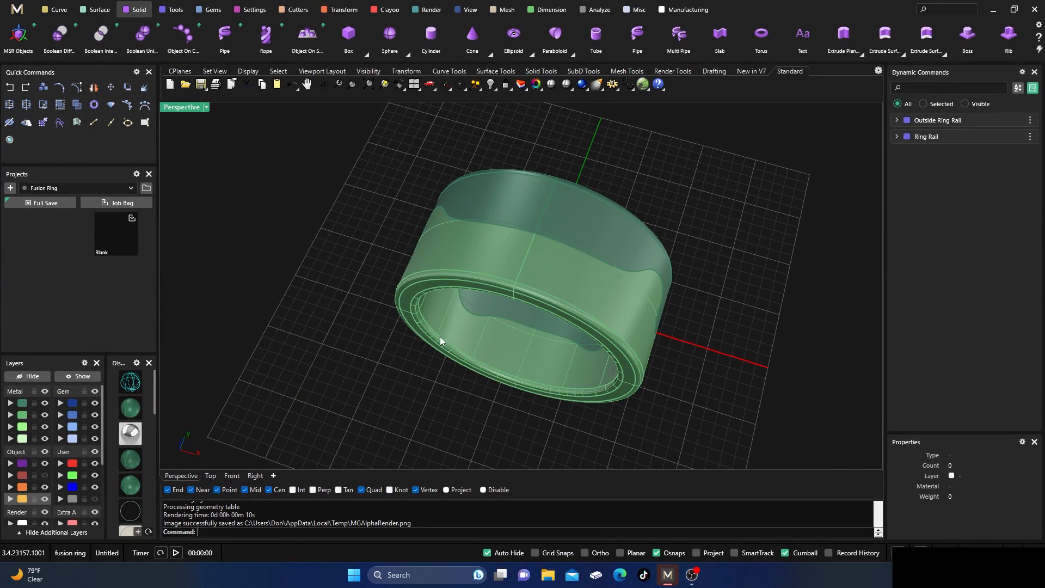
Move the front Metal 02 piece of the band away from the back piece and inspect the gap along the wavy cut.
right_drag(440, 338, 514, 347)
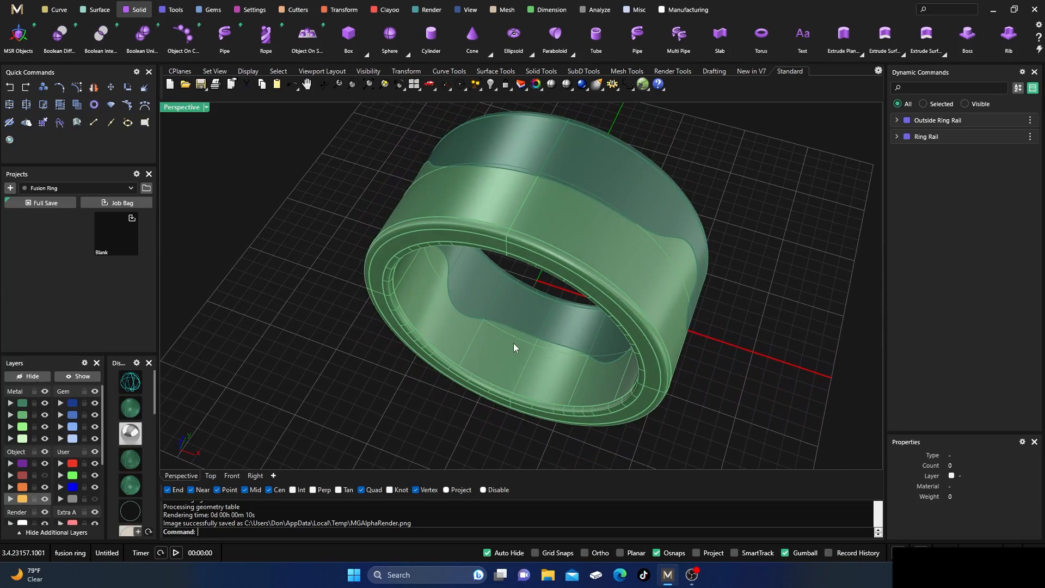
click(495, 225)
right_drag(357, 420, 445, 319)
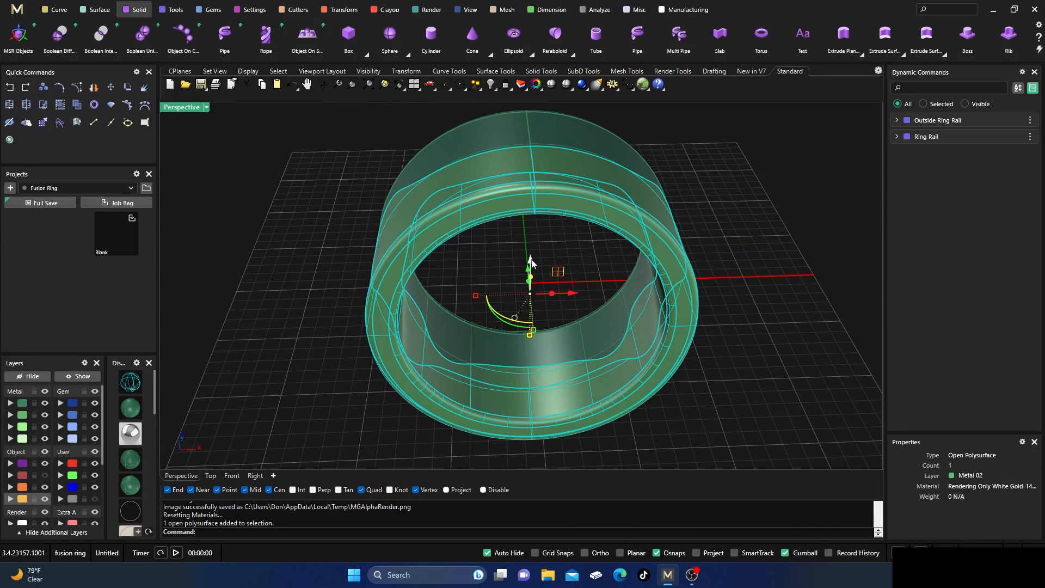
right_drag(608, 261, 516, 208)
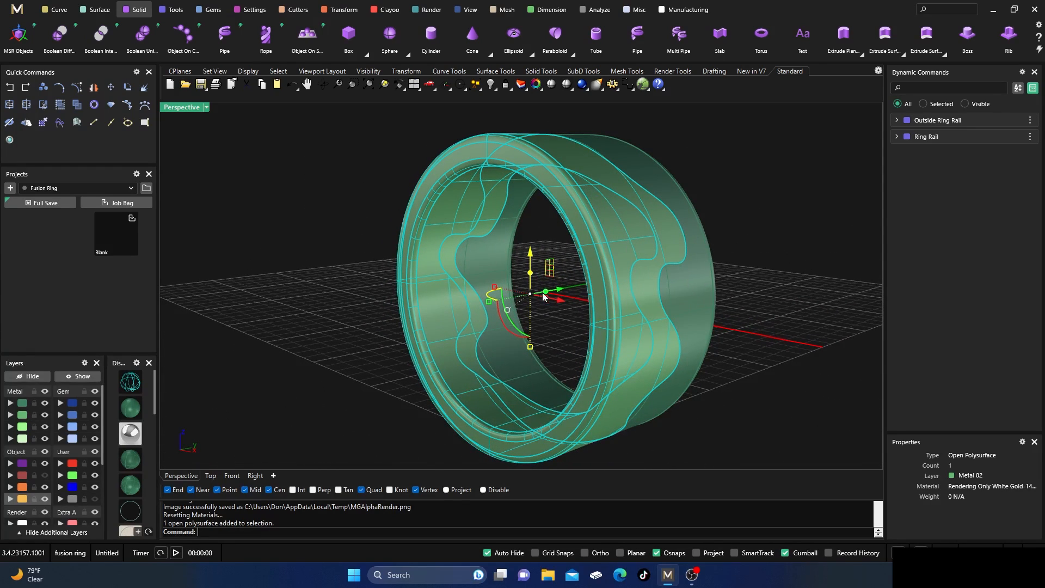
right_drag(556, 353, 570, 297)
drag(570, 297, 626, 318)
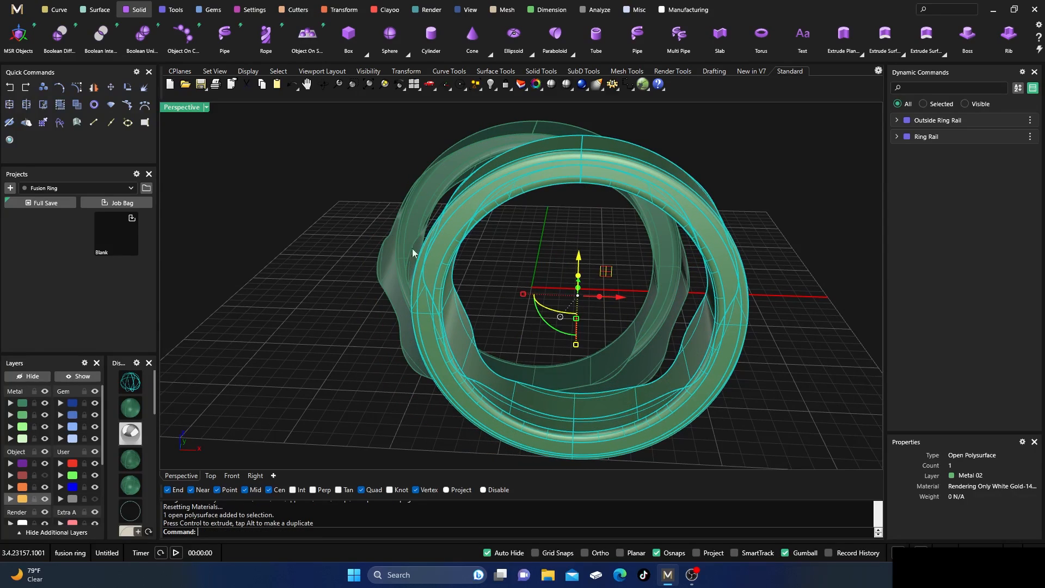
click(339, 162)
right_drag(339, 162, 369, 192)
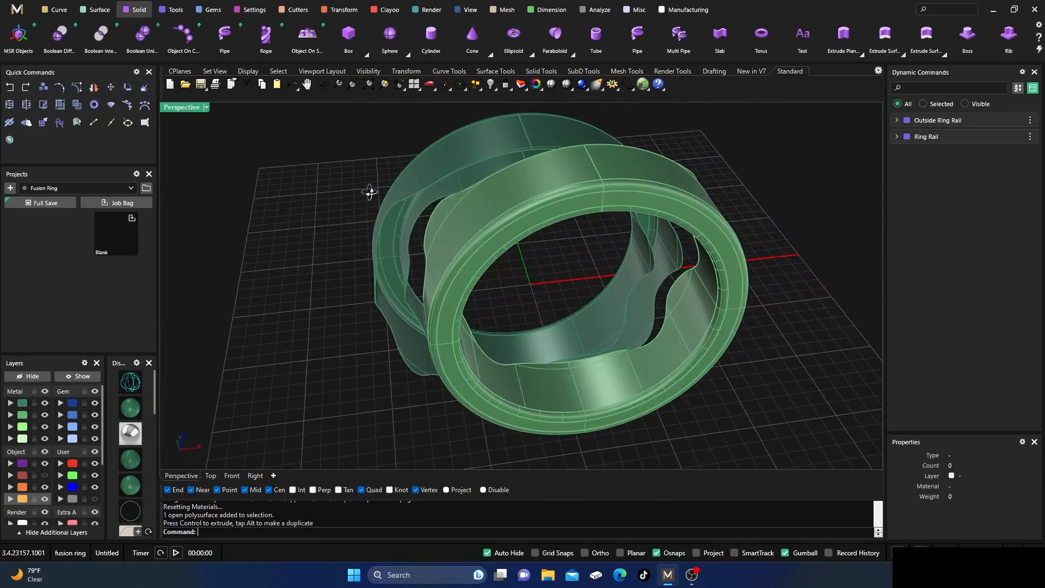
right_drag(322, 265, 478, 245)
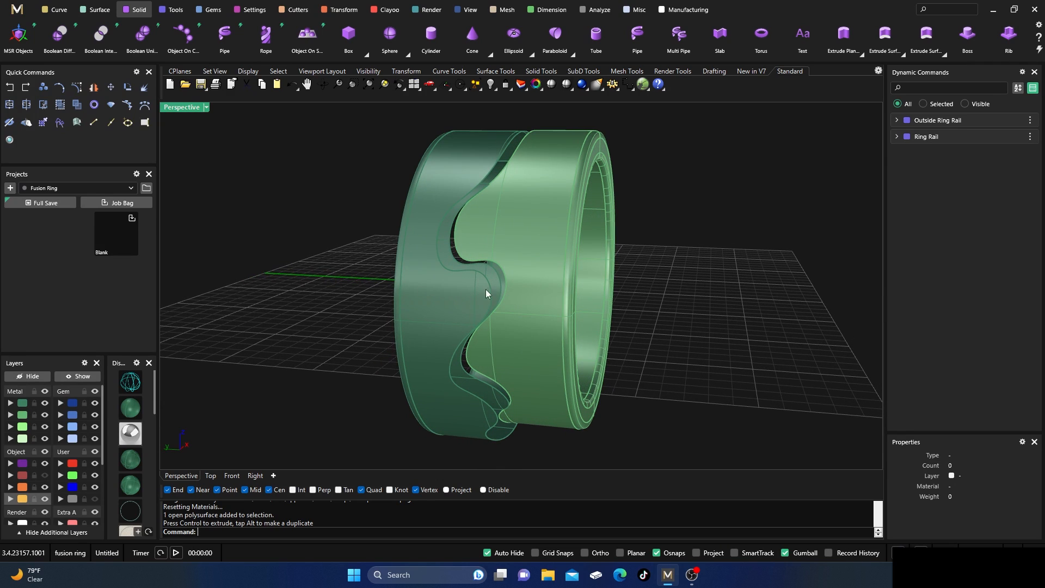
Undo the move of the front Metal 02 piece and hide that piece.
right_drag(686, 311, 517, 300)
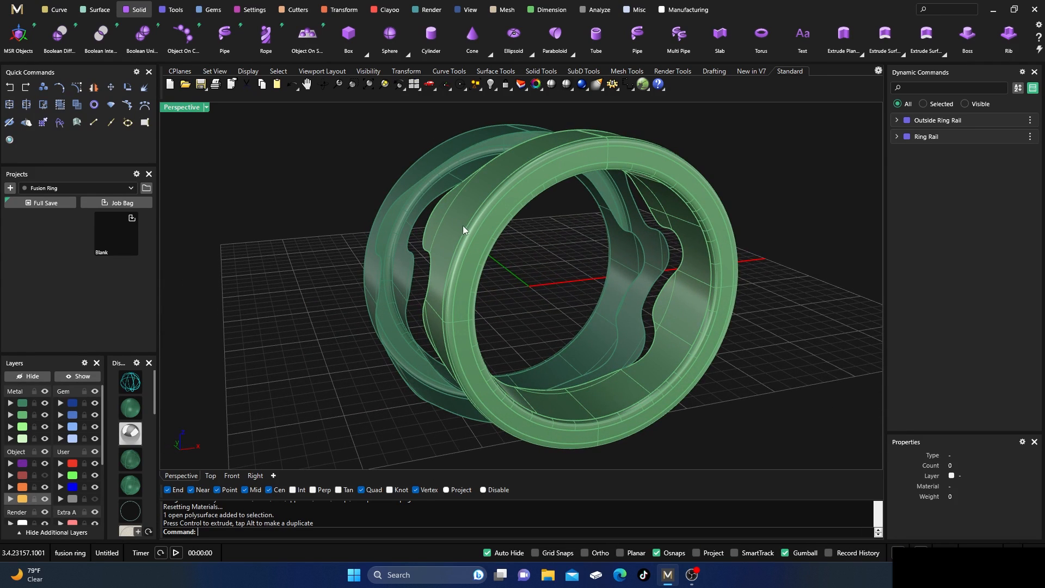
click(9, 87)
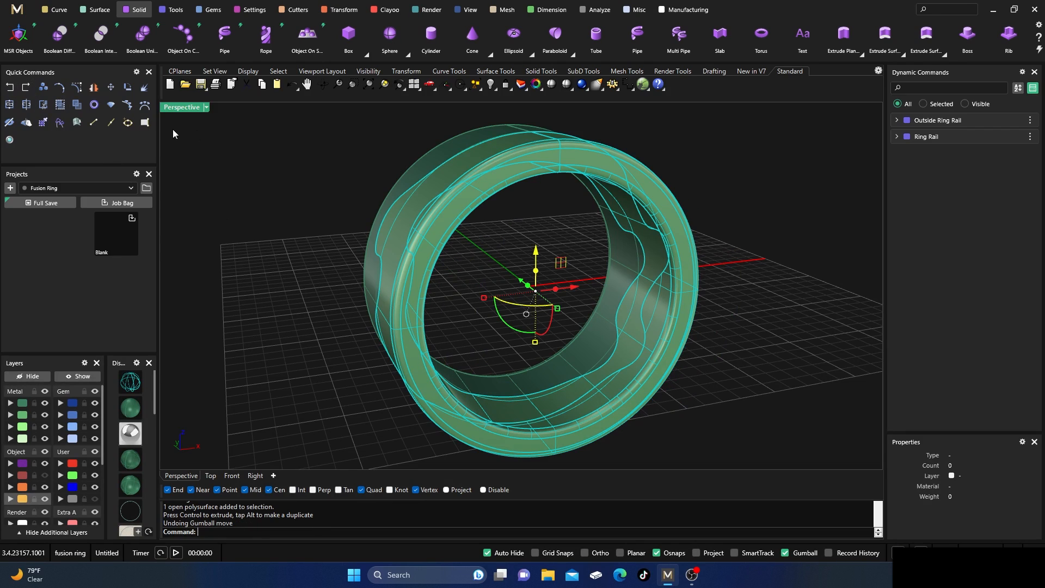
click(272, 146)
click(425, 207)
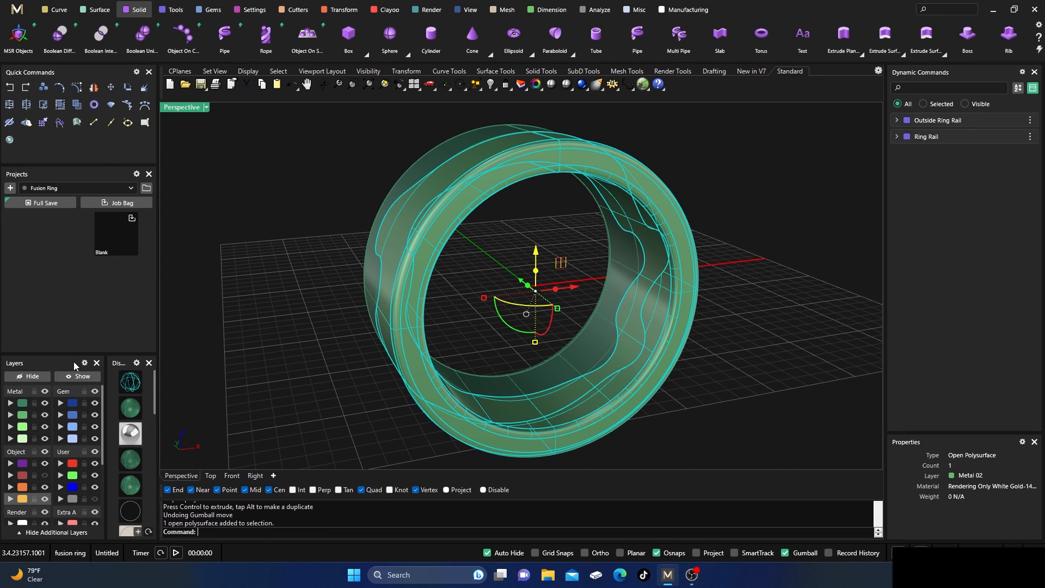
click(28, 376)
Draw a straight line across the open wavy side of the Metal 01 piece, from the outer edge's top quadrant point to the inner edge.
right_drag(482, 312, 619, 148)
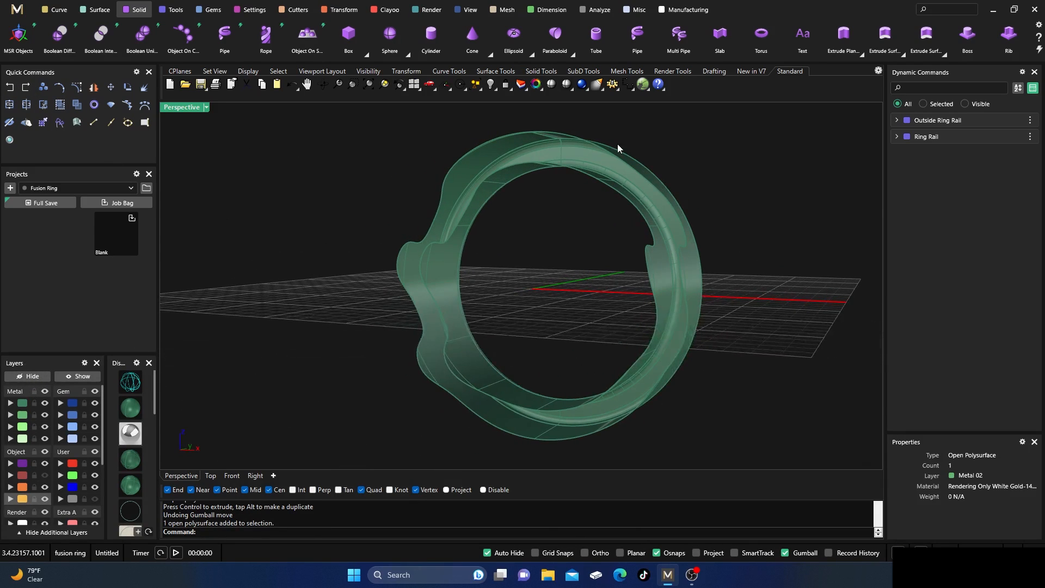
right_drag(519, 217, 466, 245)
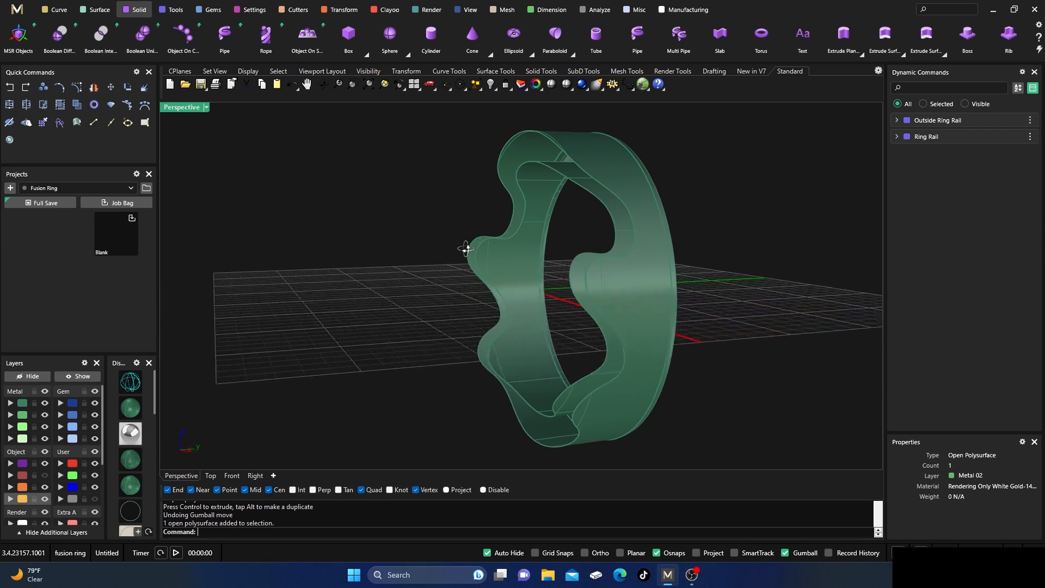
scroll(564, 159, up, 5)
right_drag(534, 234, 615, 270)
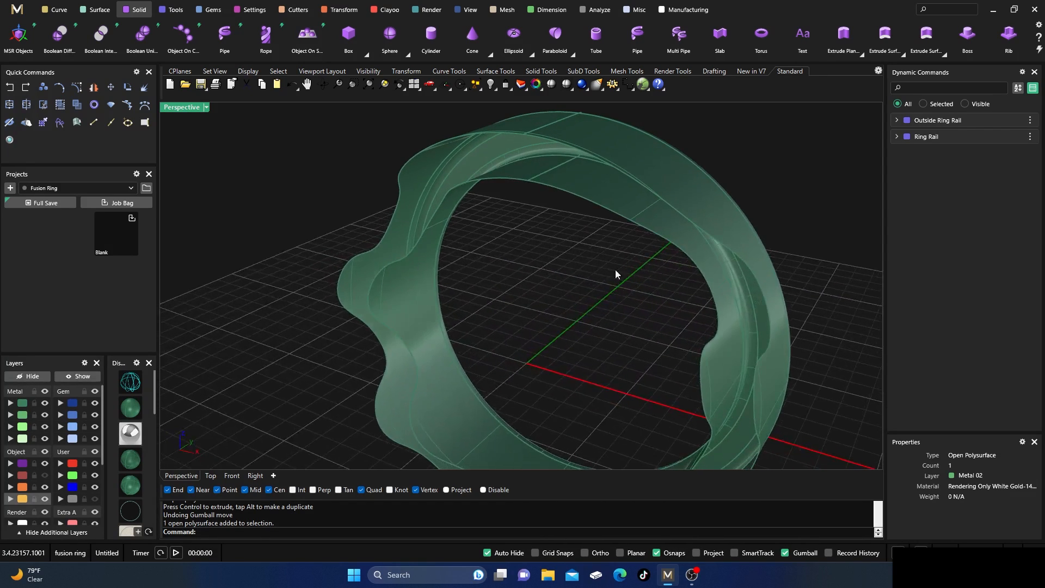
click(56, 9)
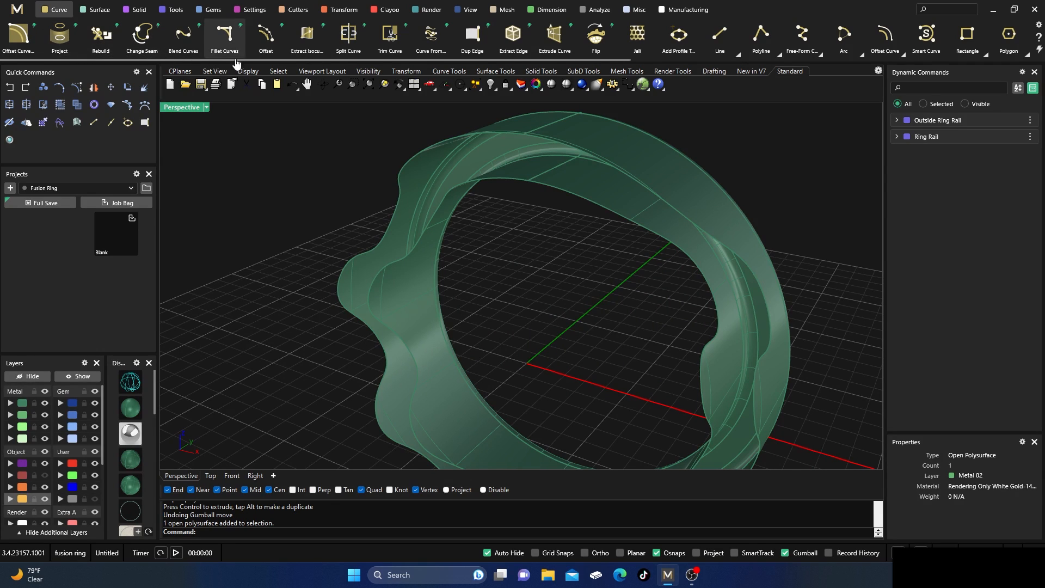
click(719, 37)
right_drag(529, 246, 582, 252)
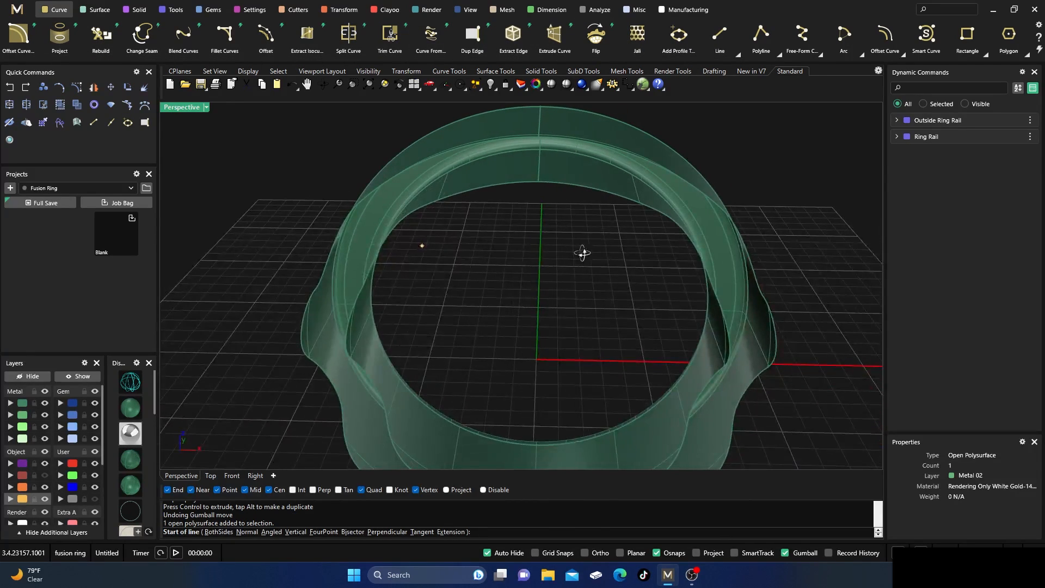
click(538, 136)
click(538, 181)
right_drag(540, 271, 490, 246)
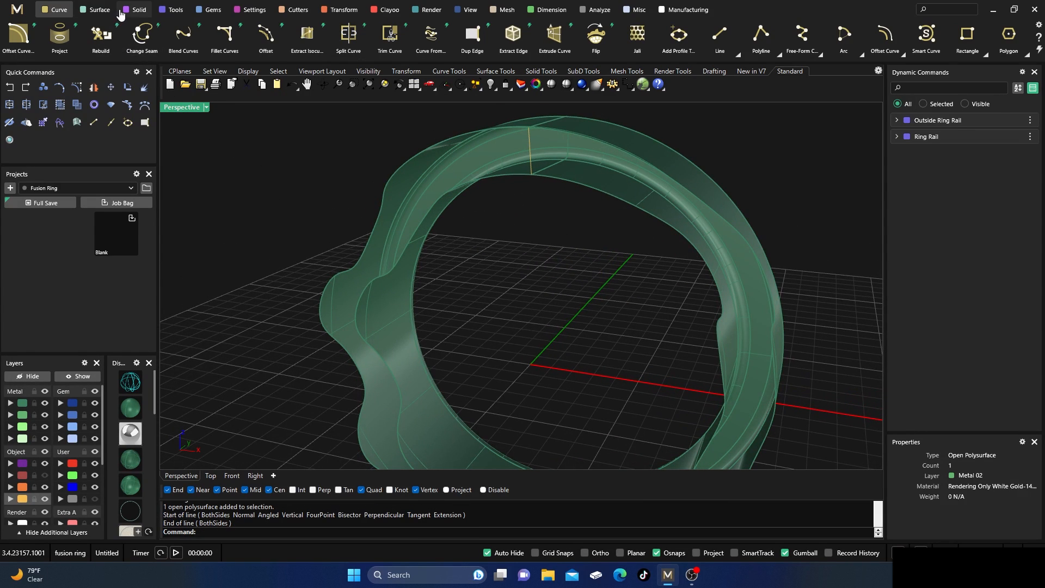
click(100, 13)
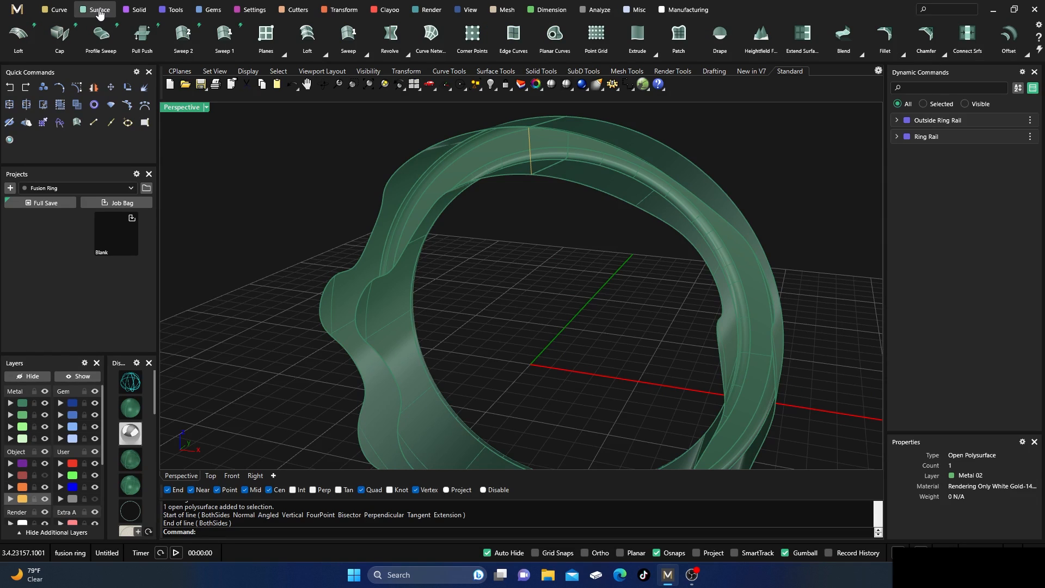
click(18, 34)
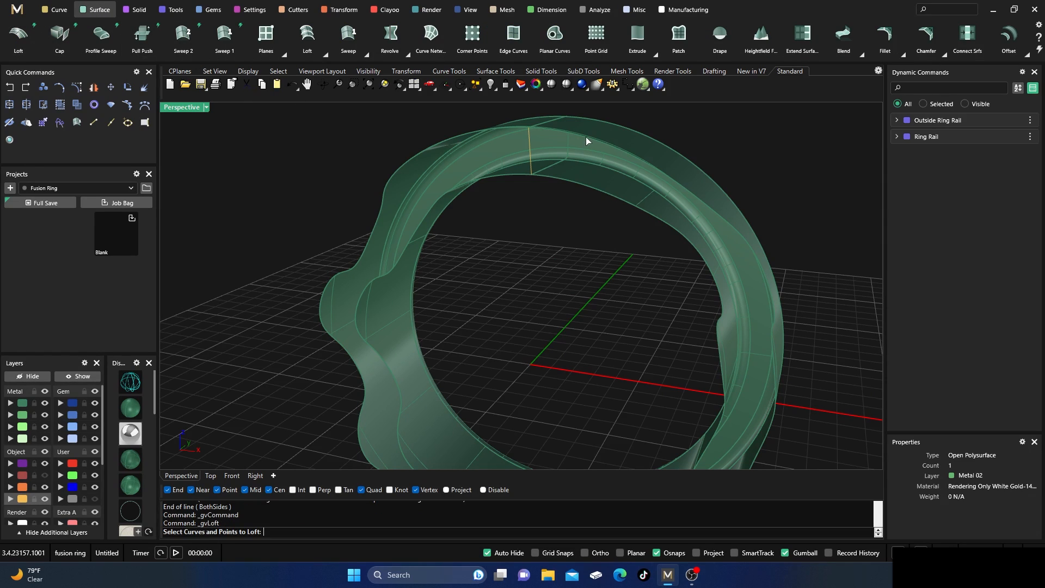
key(Escape)
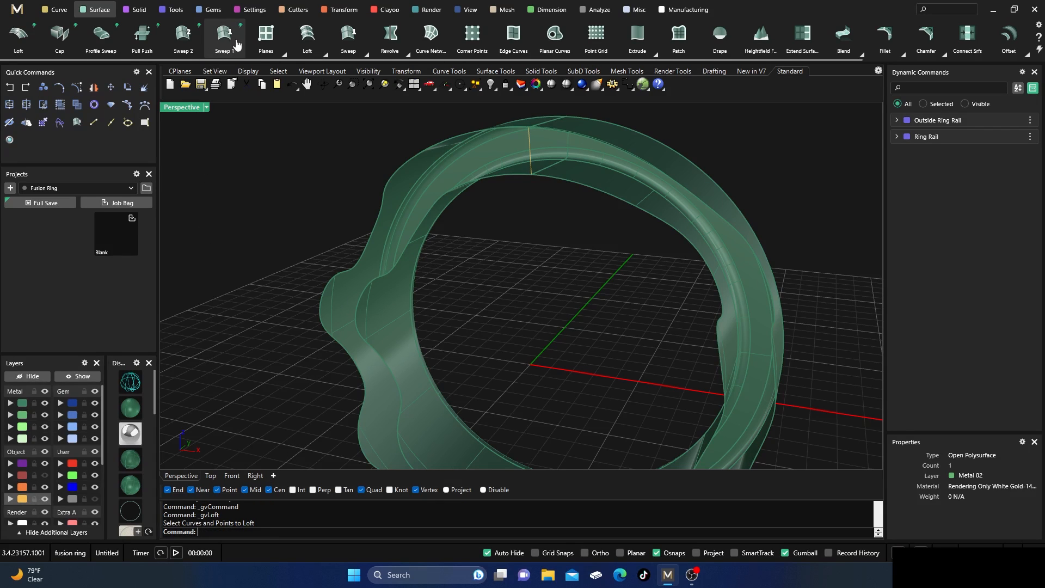
Try a Normal-style loft between the outer and inner wavy edges of the Metal 01 piece and inspect its preview for distortion.
click(307, 38)
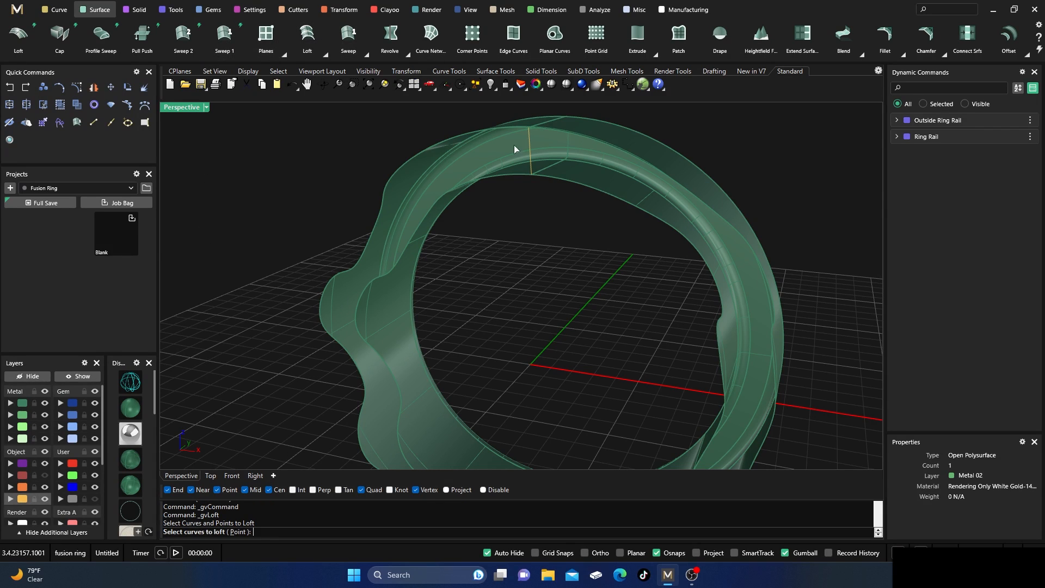
click(605, 143)
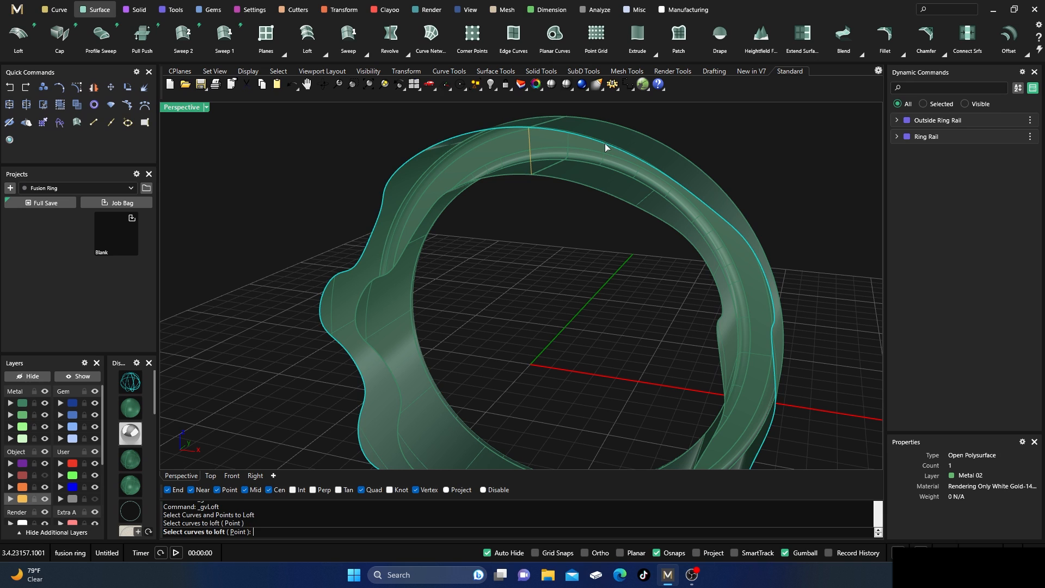
click(598, 196)
key(Return)
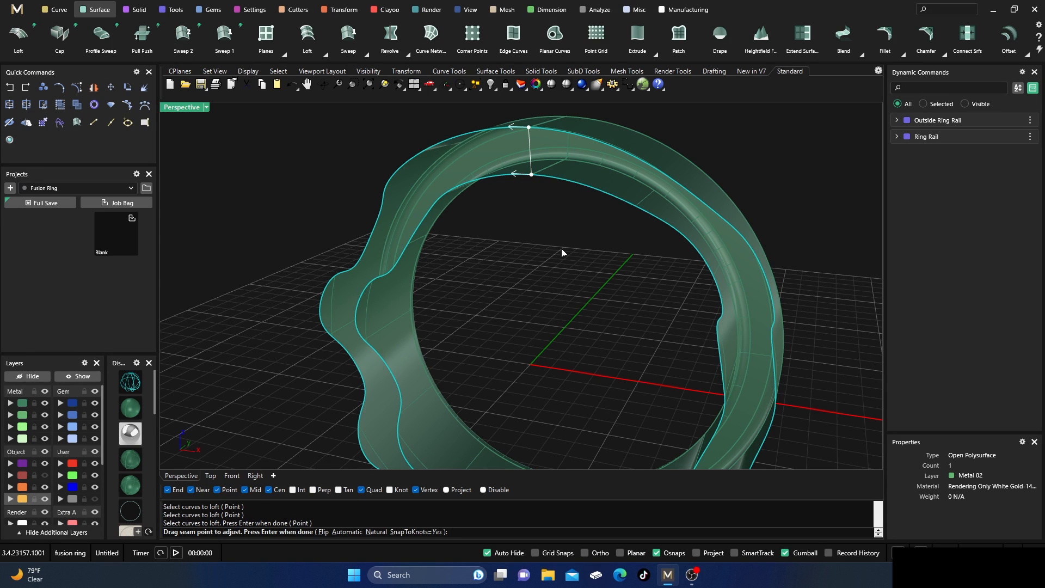
key(Return)
right_drag(535, 289, 555, 308)
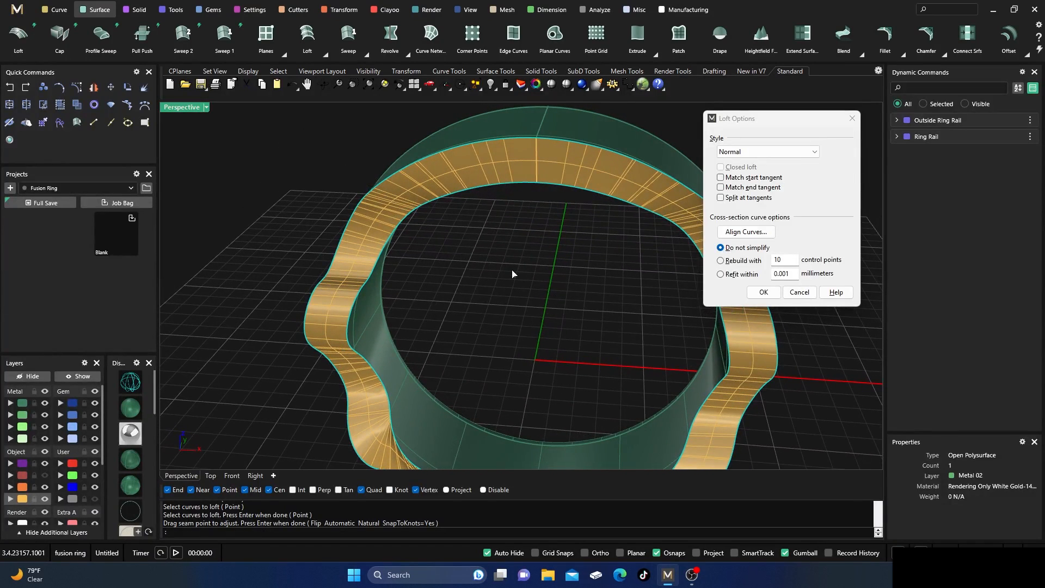
right_drag(512, 273, 393, 445)
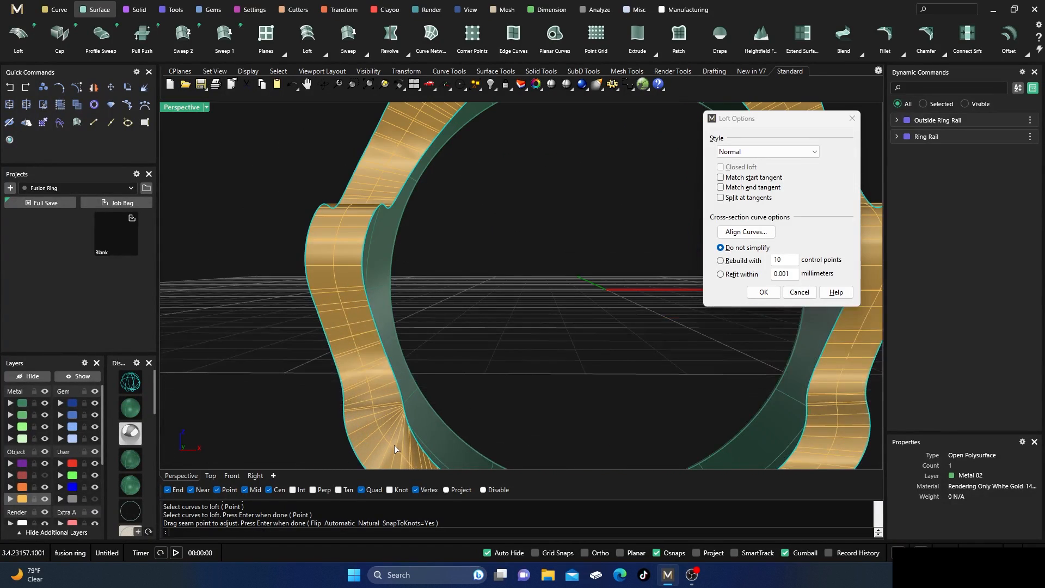
scroll(394, 444, up, 3)
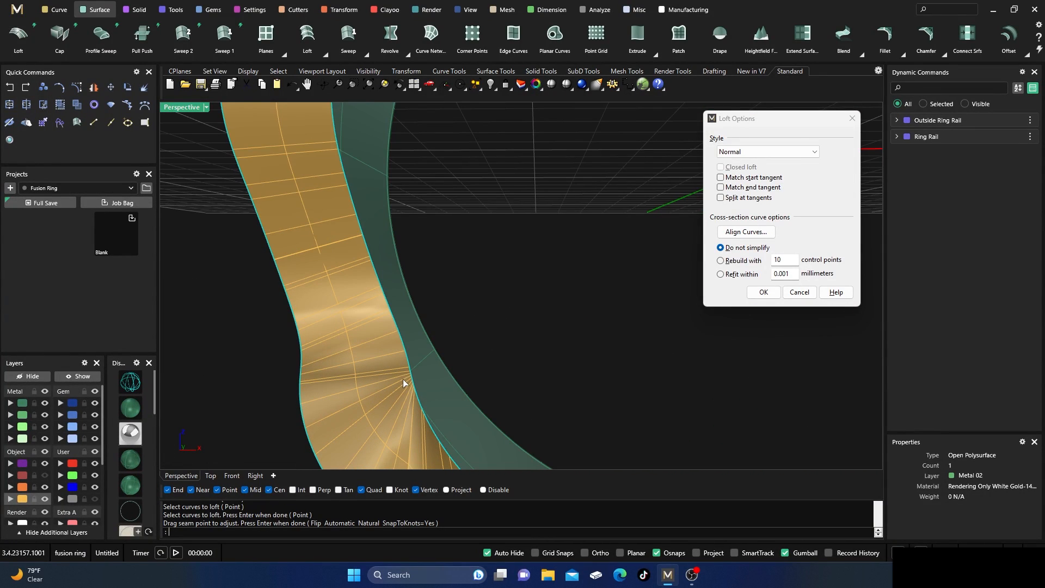
scroll(449, 285, down, 7)
right_drag(480, 314, 504, 304)
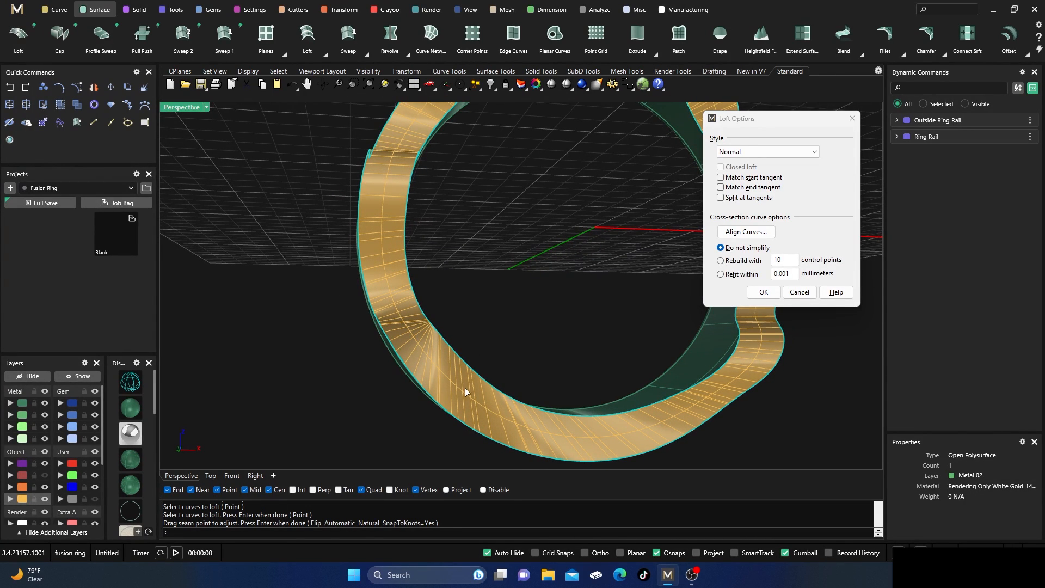
click(763, 292)
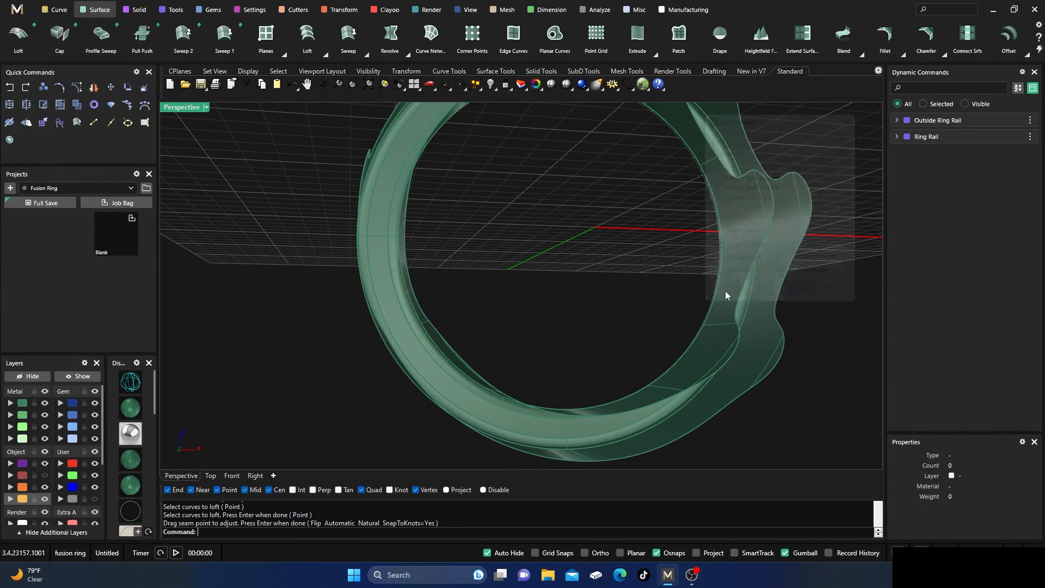
Create a closed Sweep 2 surface along the Metal 01 piece's outer and inner wavy edges, using the short line as cross section.
right_drag(595, 311, 572, 252)
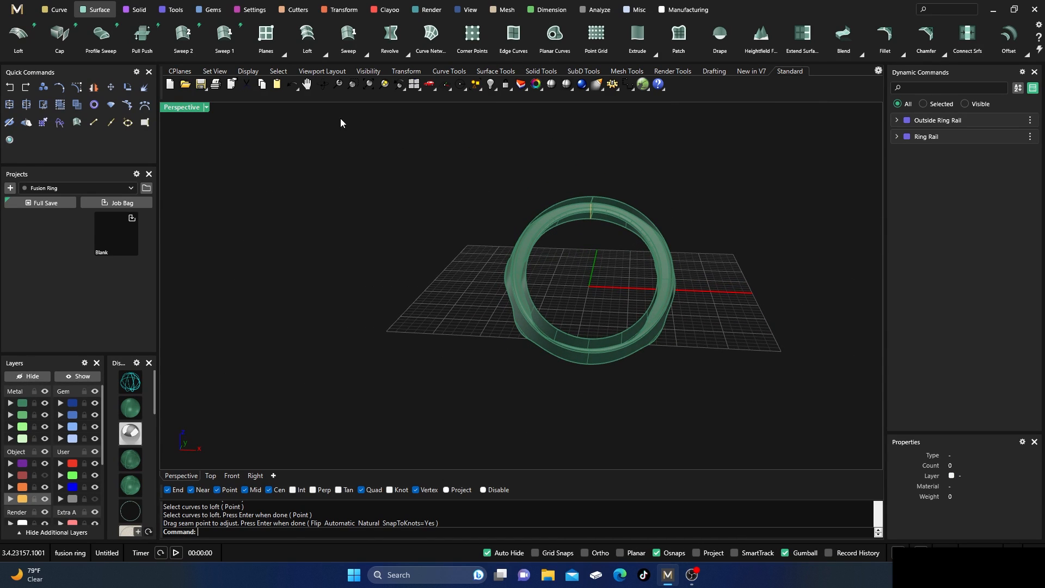
scroll(621, 218, up, 3)
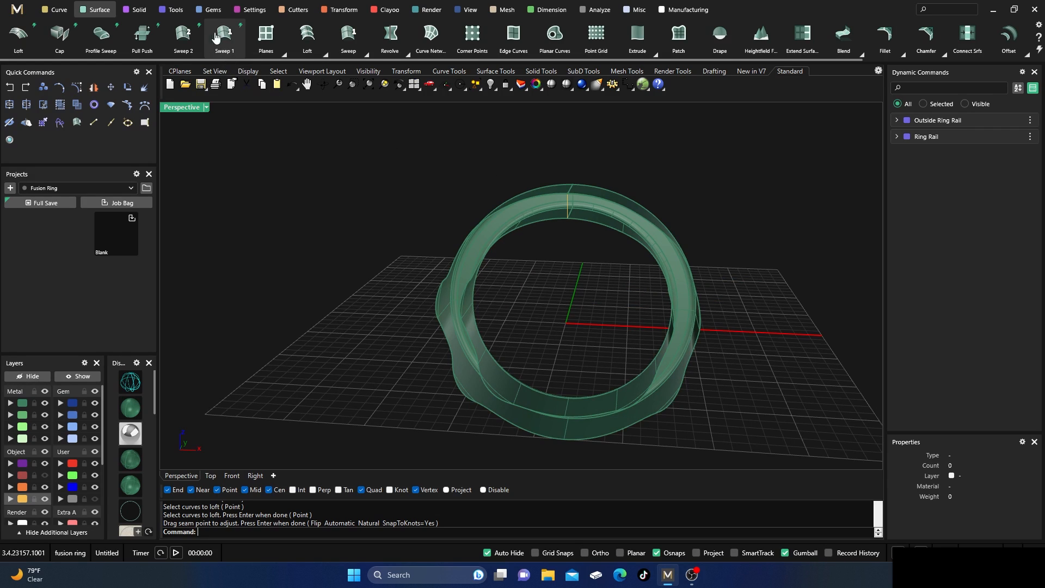
click(366, 54)
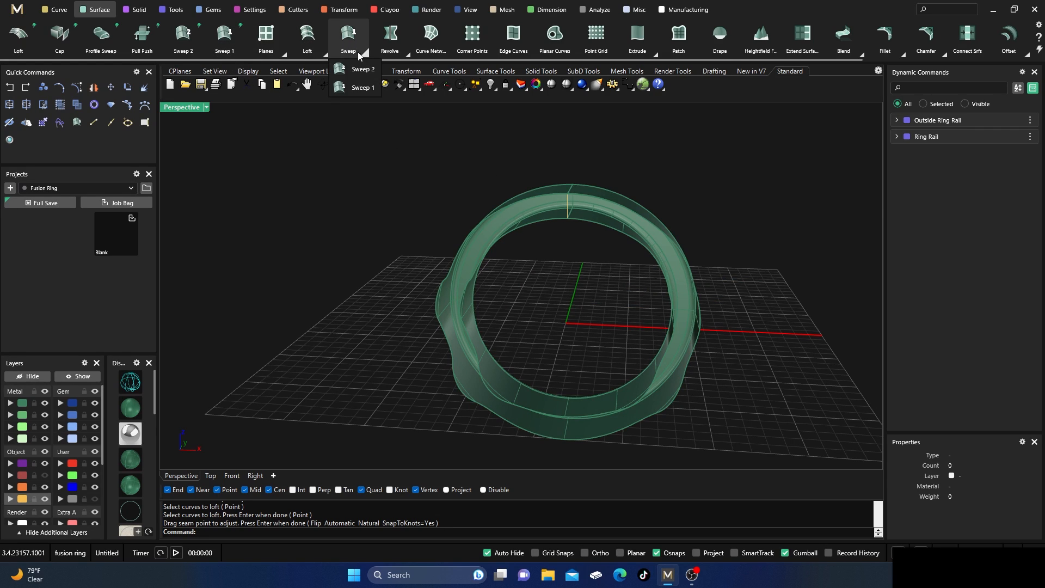
click(354, 70)
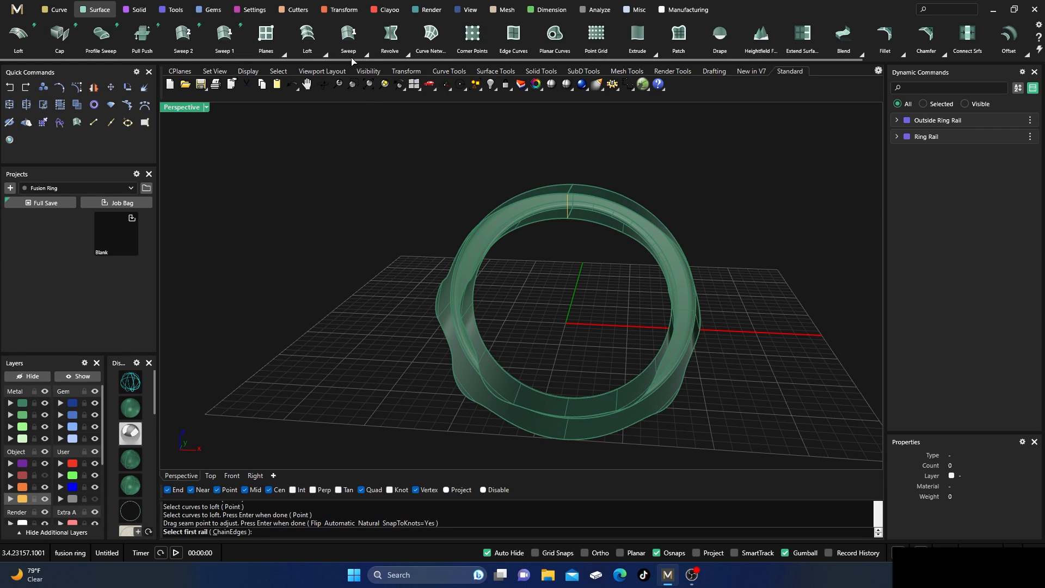
click(551, 193)
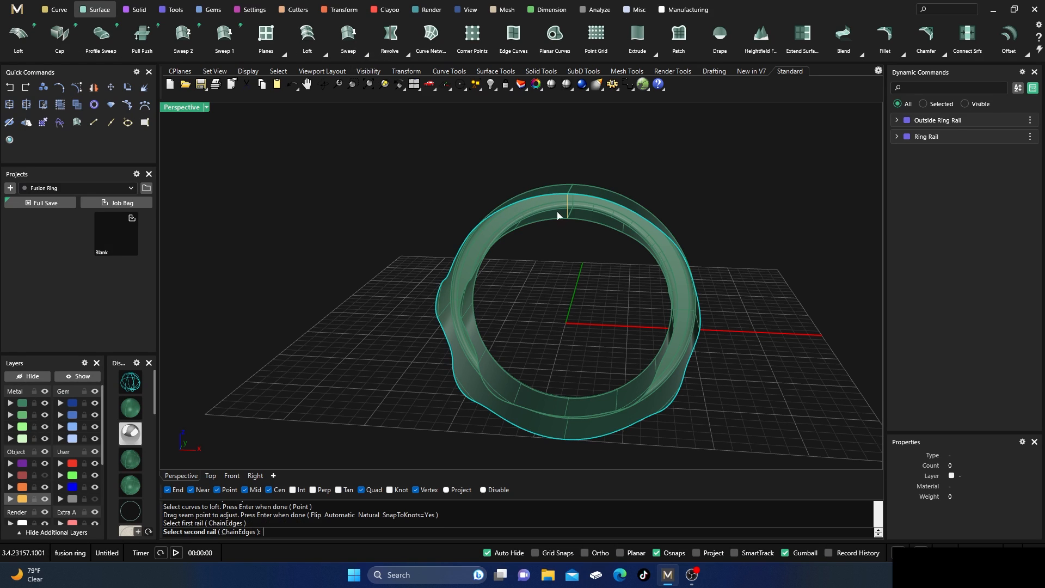
click(560, 223)
click(568, 210)
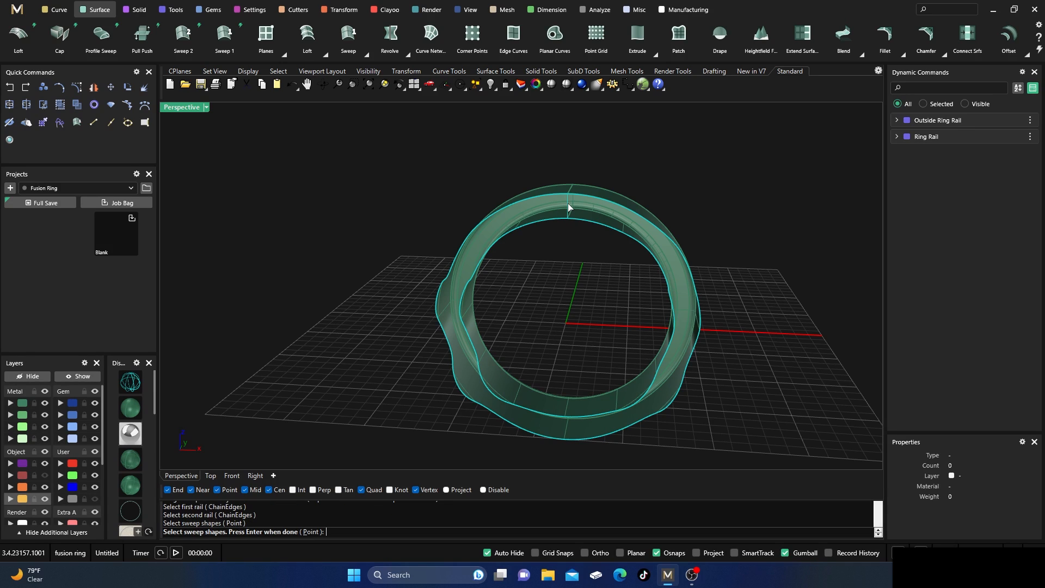
key(Return)
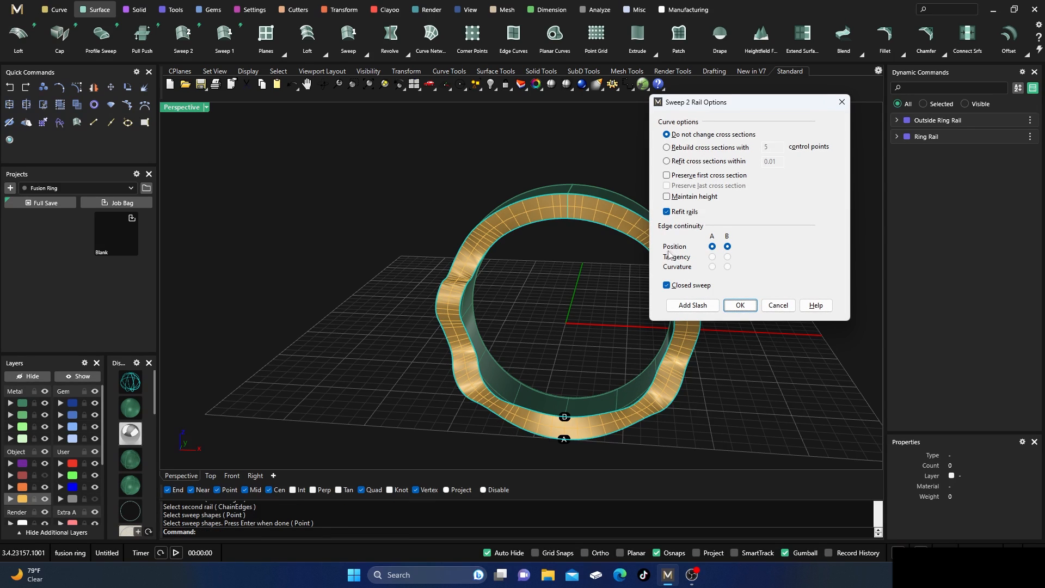
click(739, 304)
Examine the swept surface around the band for smoothness and for how it meets the wavy edges.
scroll(448, 309, up, 5)
right_drag(482, 285, 524, 246)
scroll(489, 311, down, 4)
scroll(519, 402, up, 3)
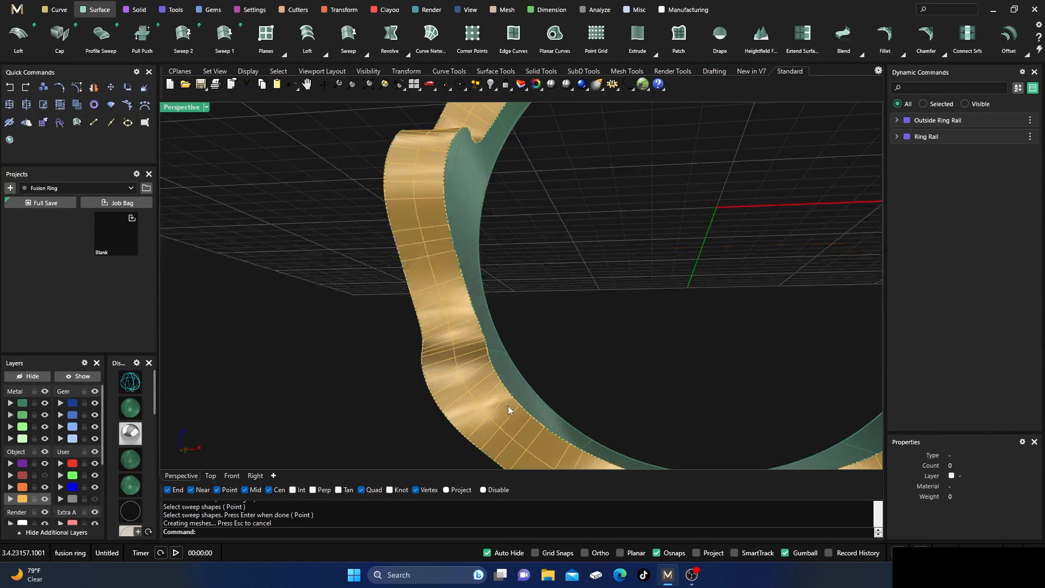
scroll(482, 298, down, 4)
right_drag(611, 384, 629, 336)
scroll(637, 321, up, 3)
right_drag(646, 263, 623, 268)
scroll(623, 268, down, 4)
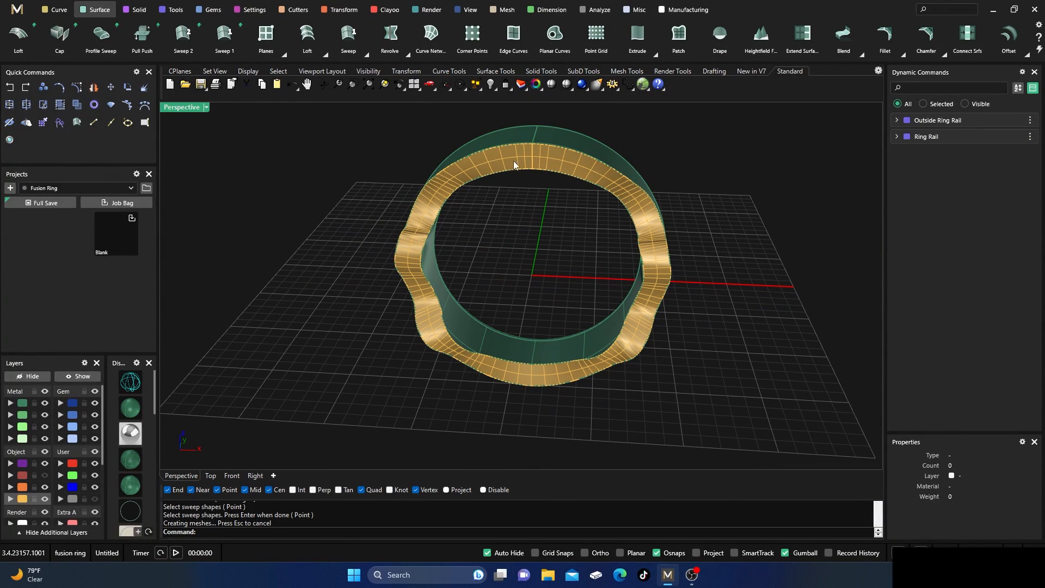
Join the swept surface with the Metal 01 band piece and select the result to check that it is closed.
right_drag(514, 161, 551, 223)
drag(550, 210, 473, 130)
click(10, 105)
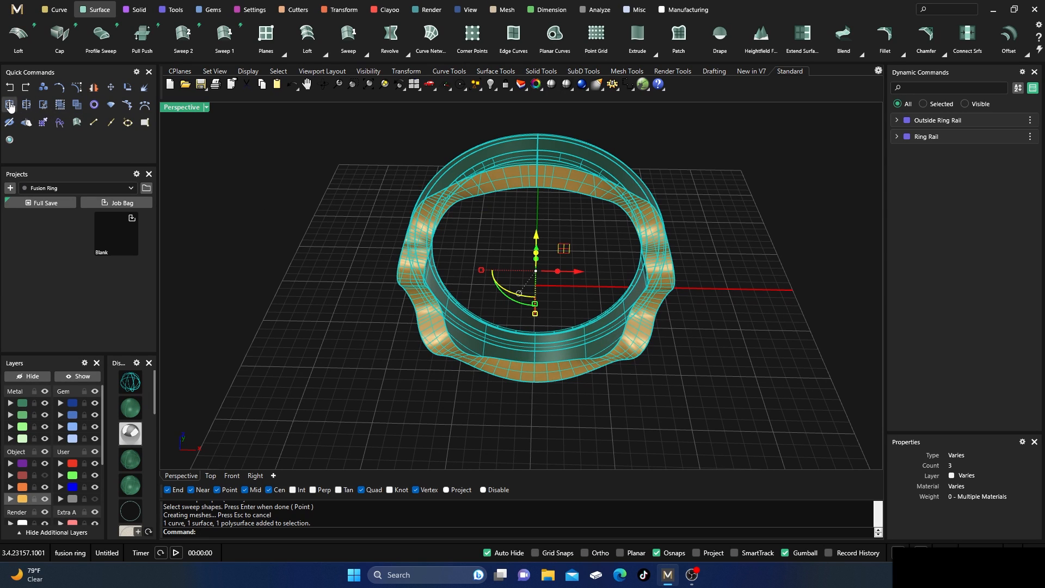
click(340, 159)
click(453, 166)
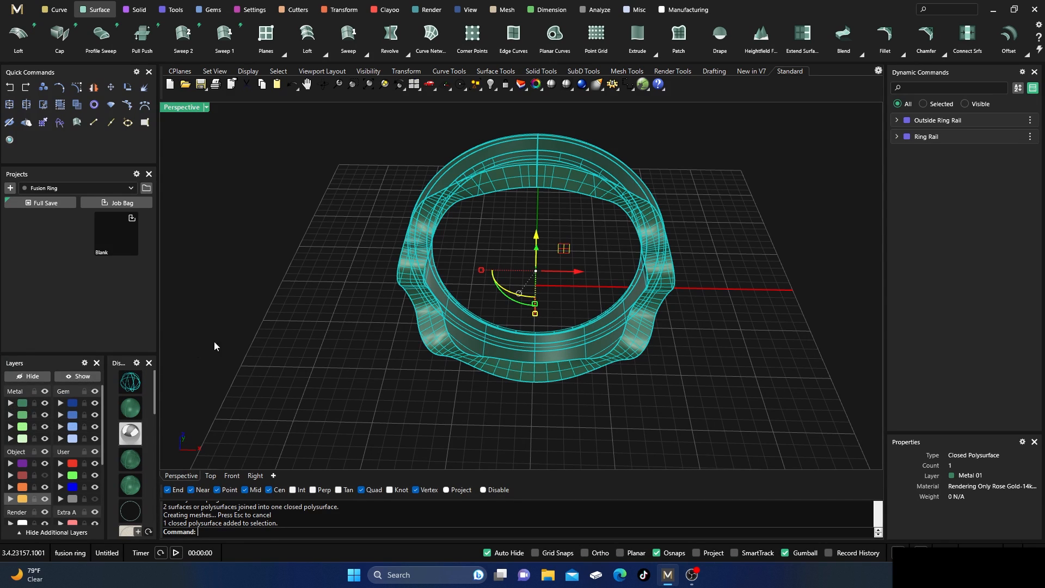
Hide the Metal 01 layer and show the hidden Metal 02 front piece with its open wavy side in view.
click(46, 407)
click(78, 376)
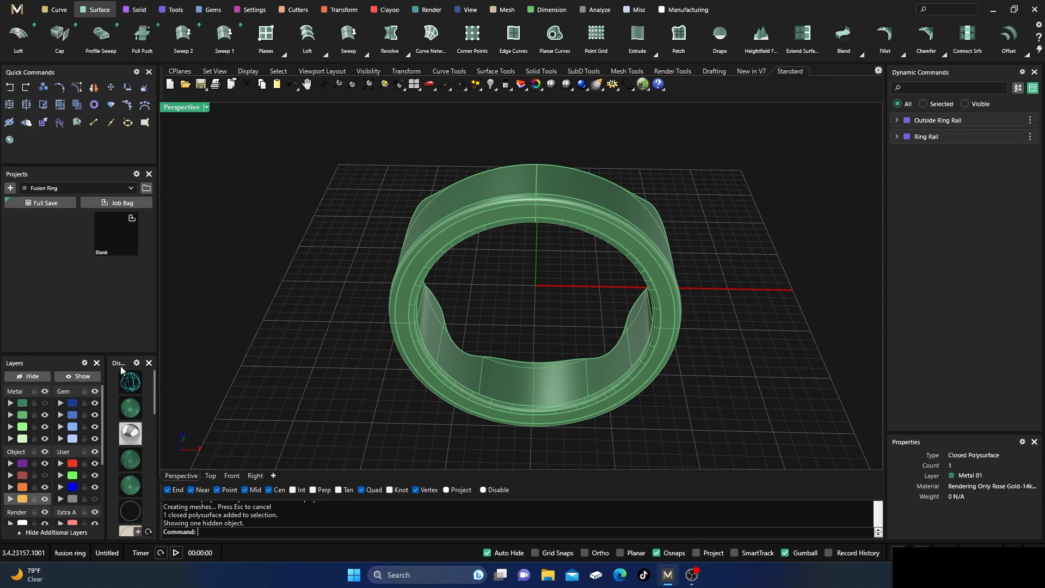
right_drag(412, 348, 673, 350)
scroll(551, 162, up, 6)
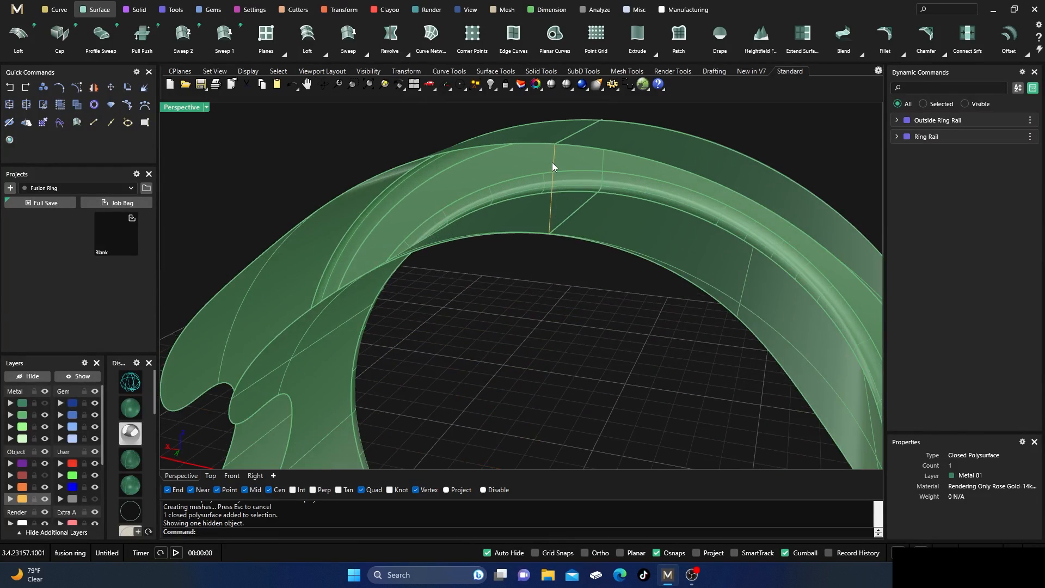
scroll(592, 254, down, 3)
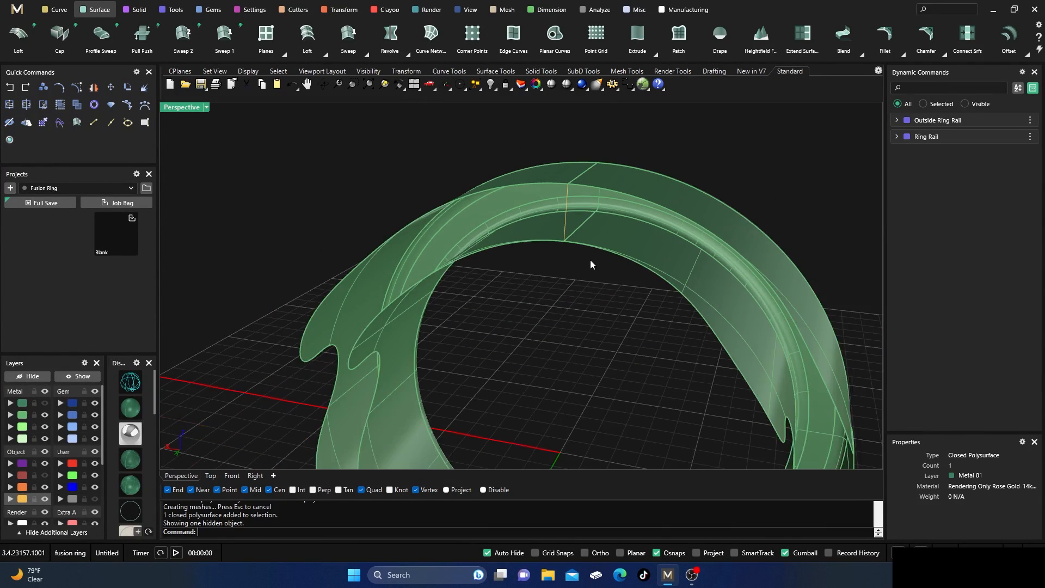
right_drag(590, 260, 604, 322)
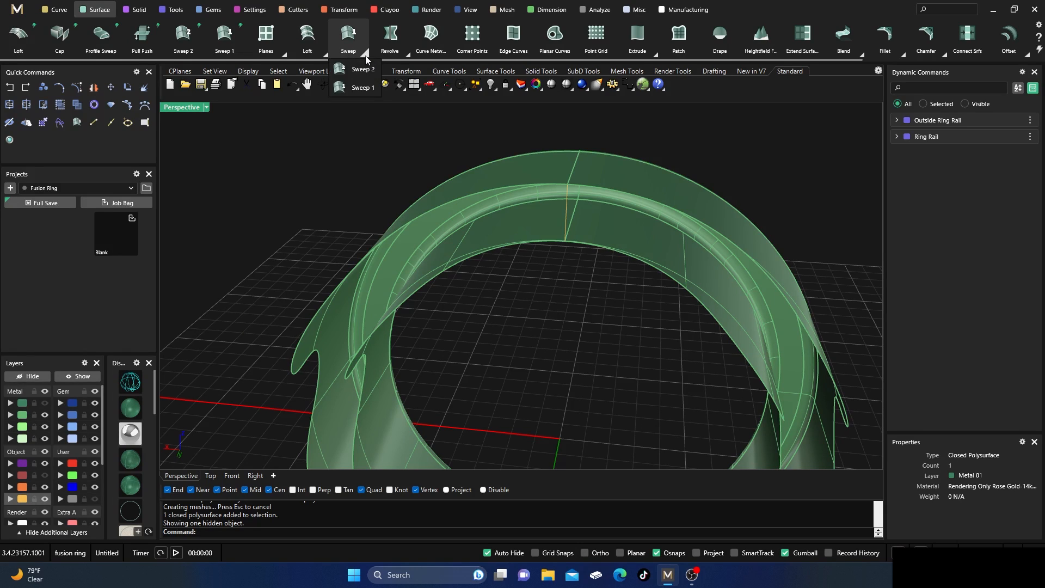
Create a closed Sweep 2 surface along the Metal 02 piece's outer and inner wavy edges, using the short line as cross section.
click(548, 184)
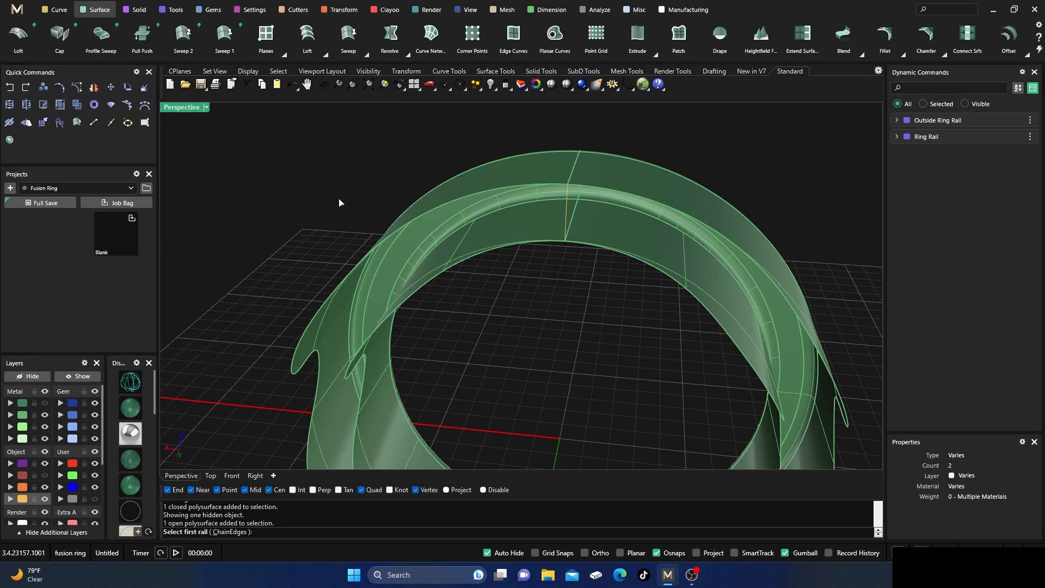
key(Escape)
key(Return)
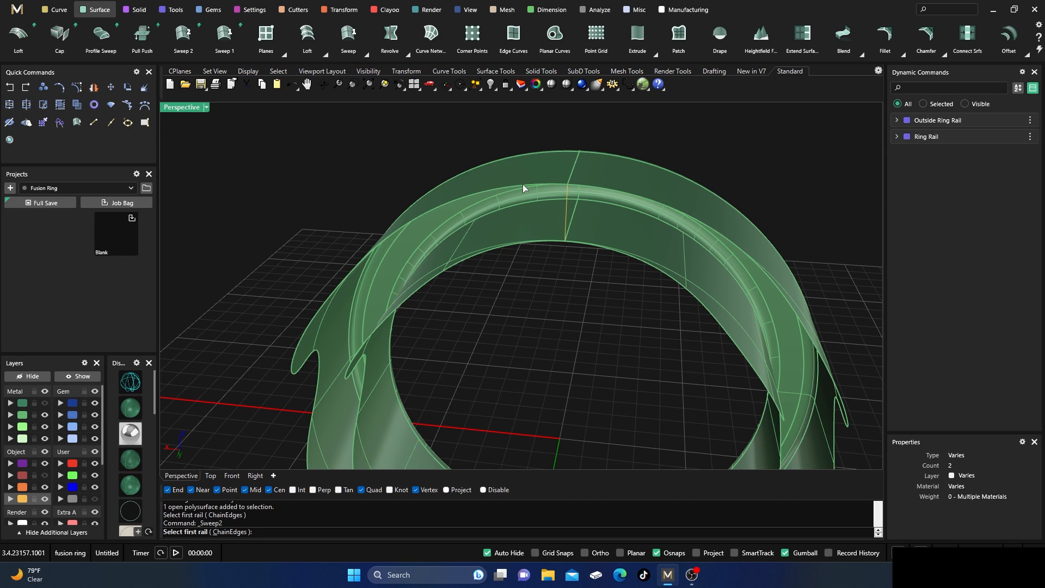
click(522, 184)
click(547, 246)
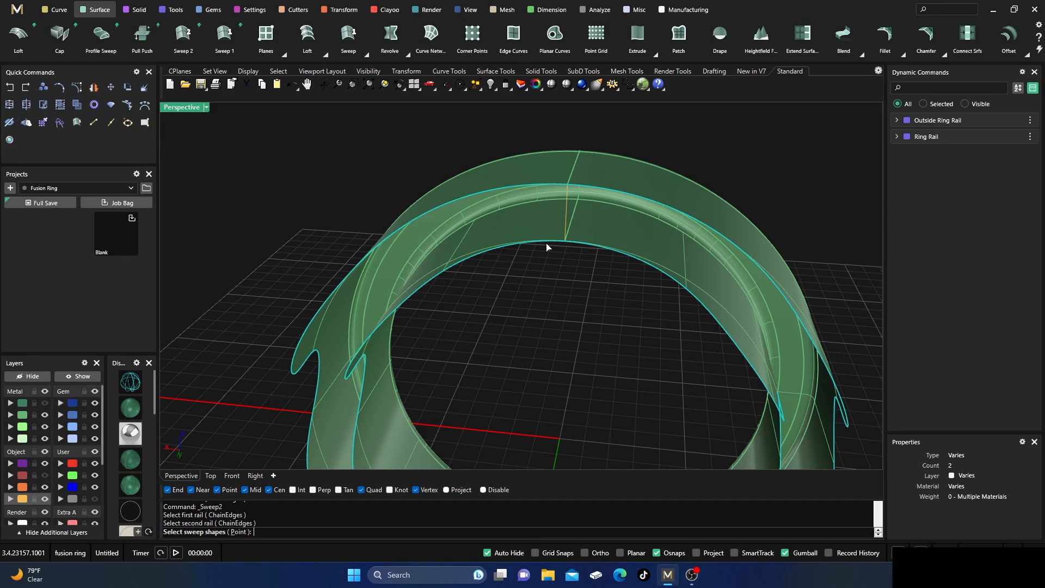
click(566, 217)
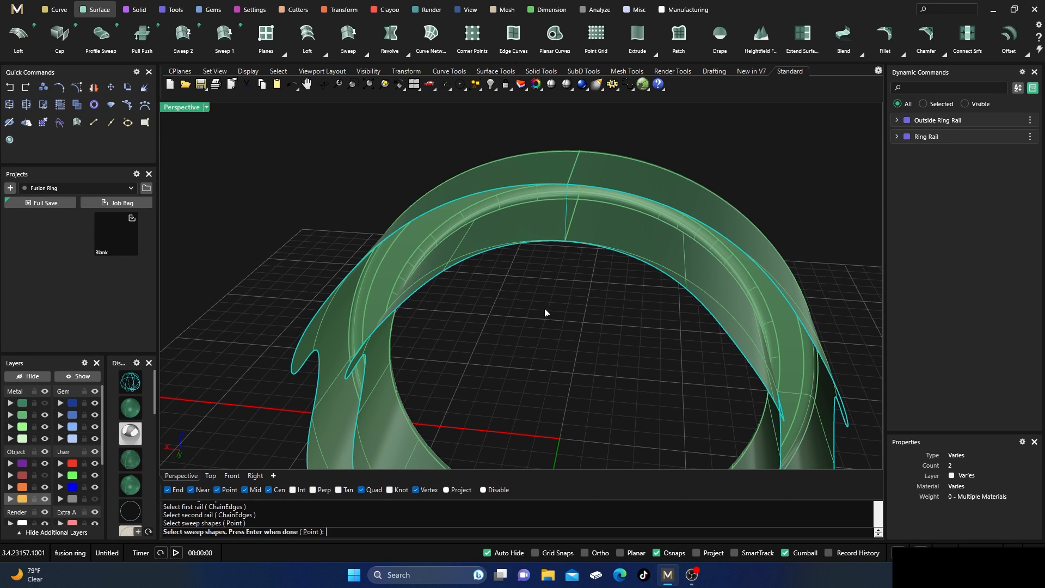
key(Return)
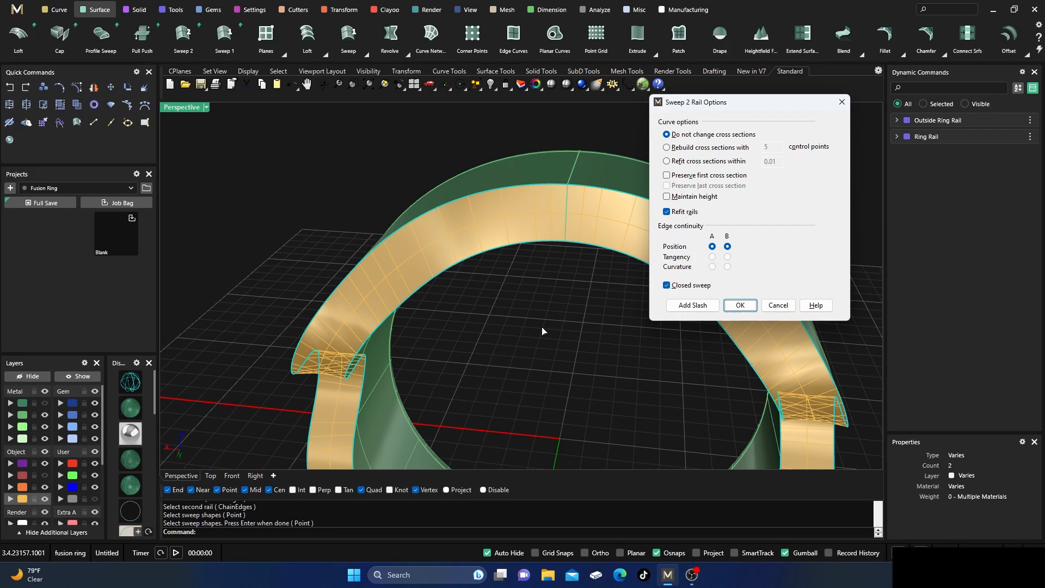
key(Return)
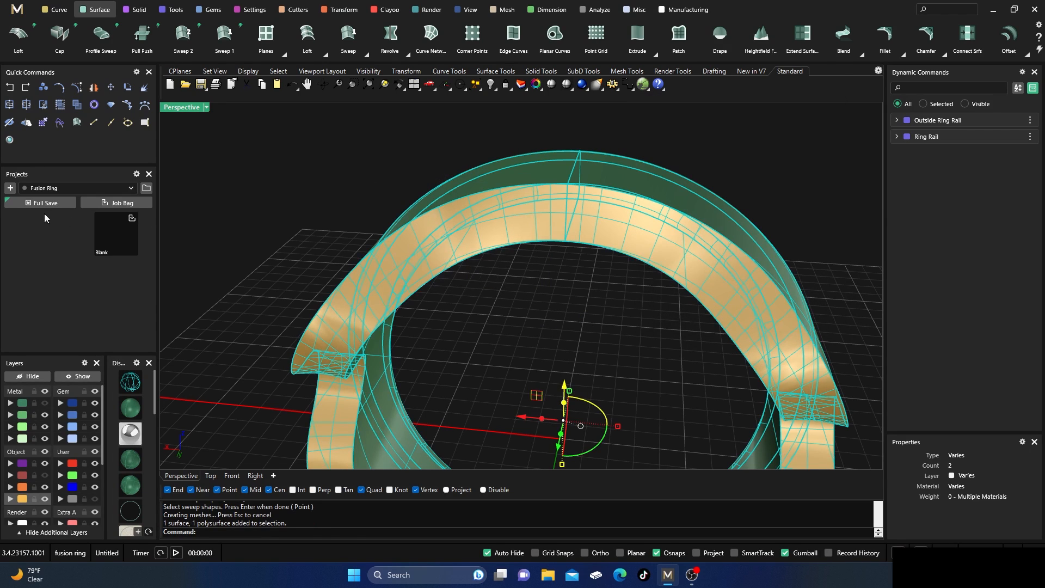
Join the swept surface with the Metal 02 band piece and show the Metal 01 layer to inspect both pieces together.
click(9, 123)
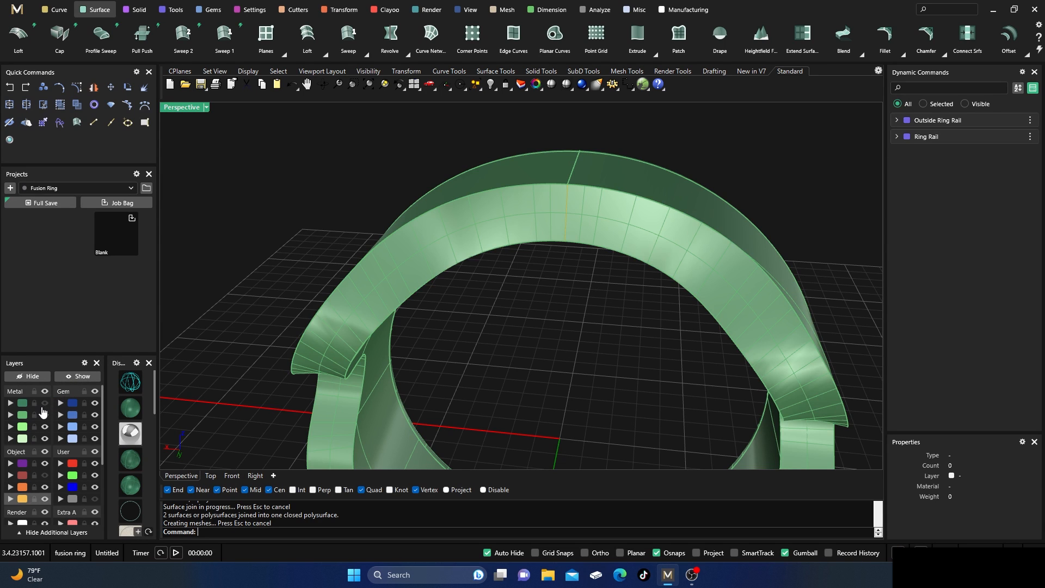
click(45, 404)
scroll(563, 227, down, 8)
right_drag(562, 228, 553, 328)
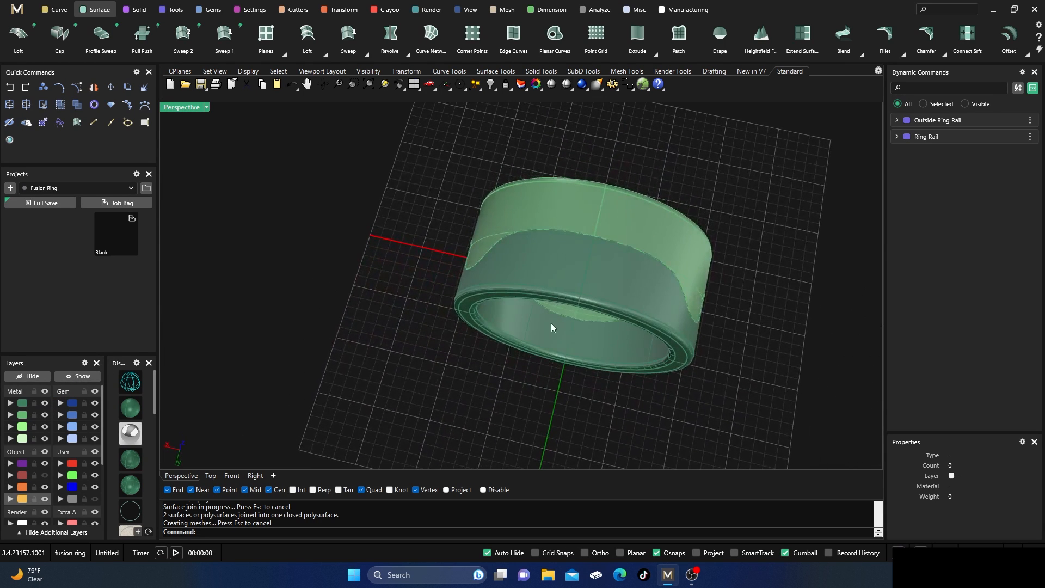
scroll(745, 280, up, 4)
right_drag(749, 308, 698, 196)
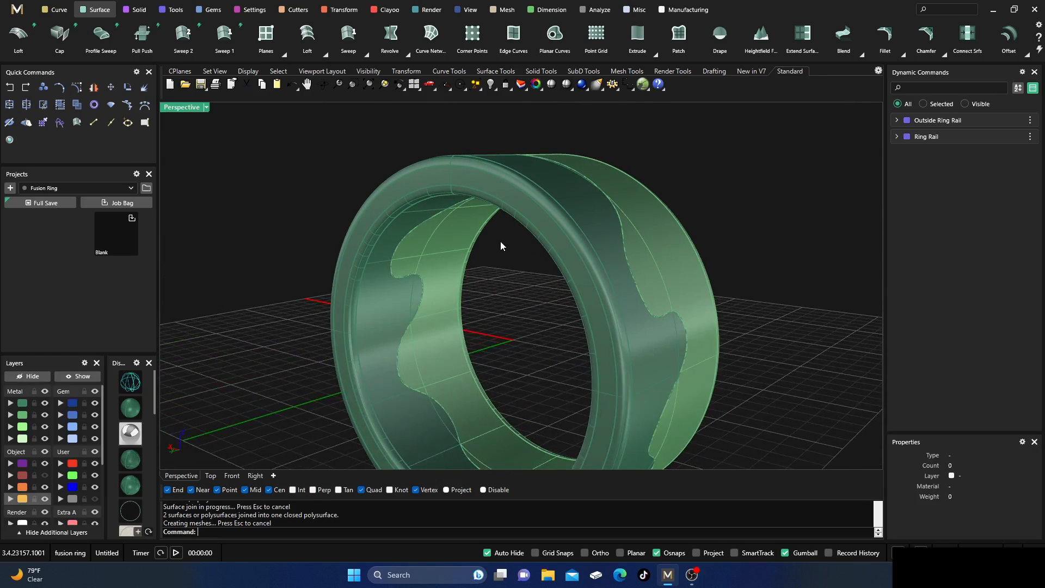
scroll(503, 246, down, 5)
right_drag(486, 262, 517, 311)
scroll(510, 223, up, 2)
scroll(509, 221, up, 2)
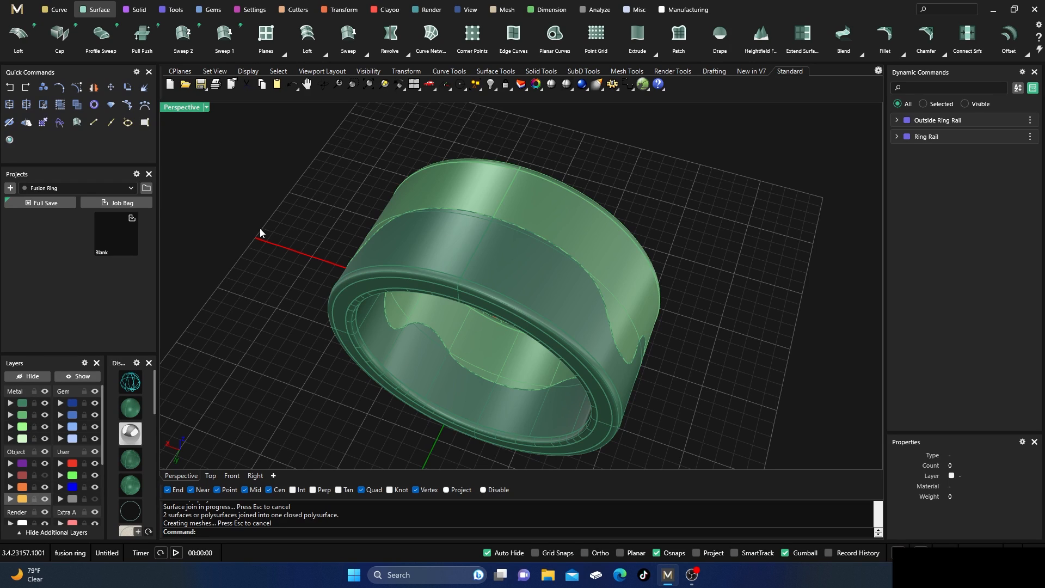
Open Render Studio, apply the Matrix Classic style, and assign the second White Gold-14k render metal to the Metal 02 piece.
click(10, 142)
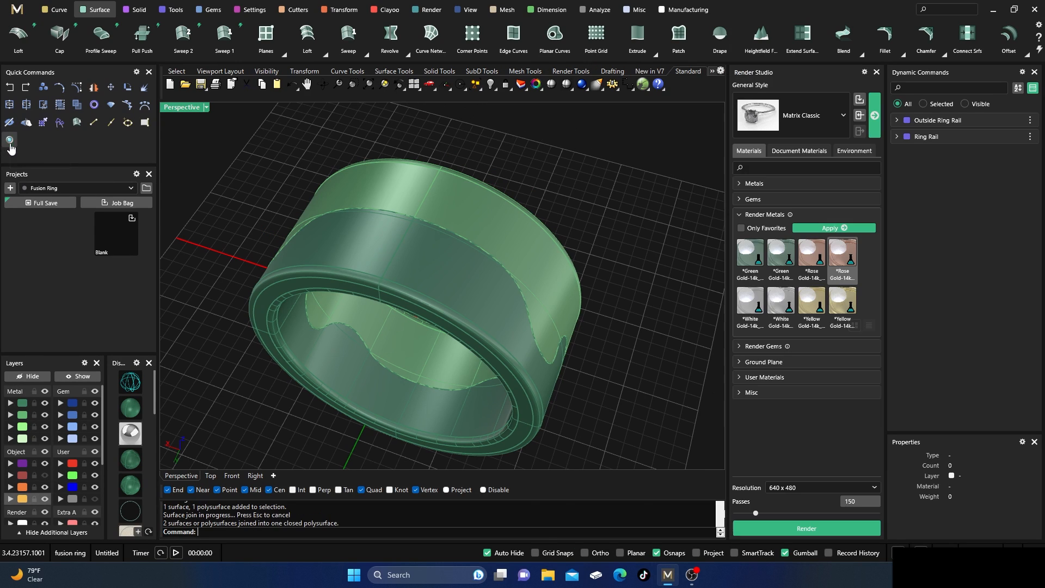
click(874, 115)
click(508, 231)
click(781, 304)
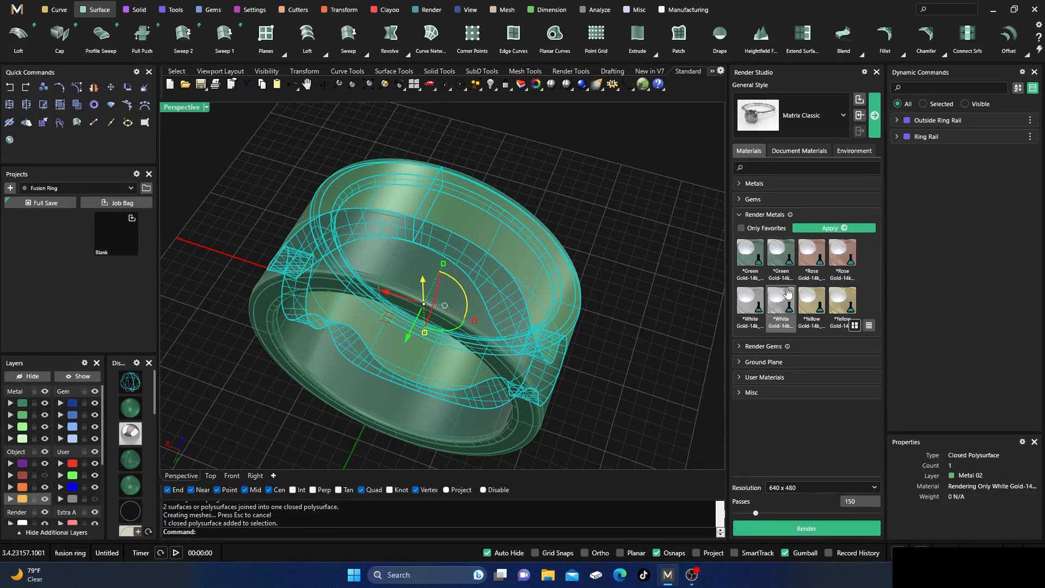
click(836, 229)
click(580, 208)
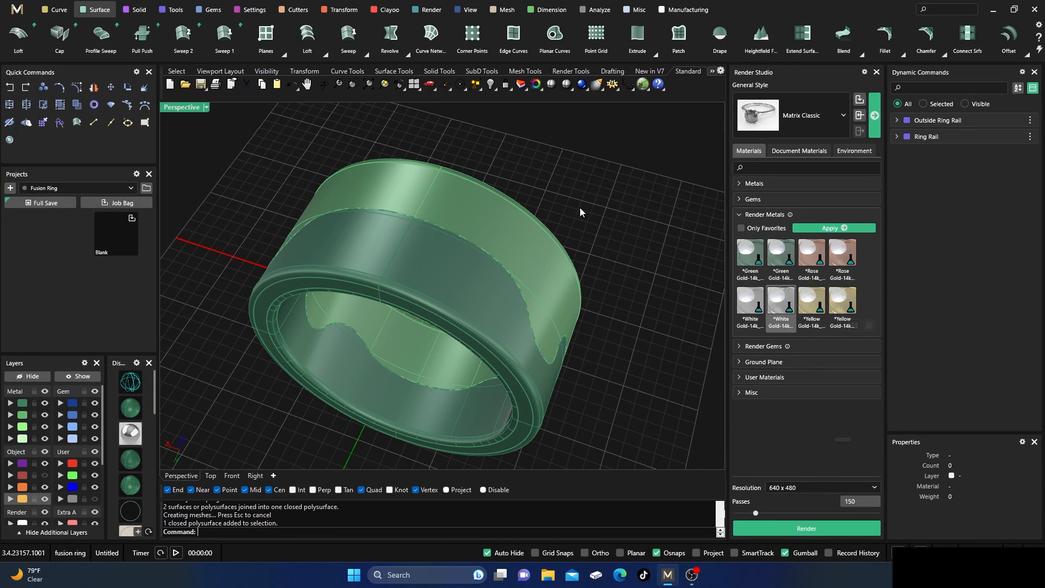
Assign the second Rose Gold-14k render metal to the Metal 01 front piece of the ring.
click(413, 281)
click(843, 252)
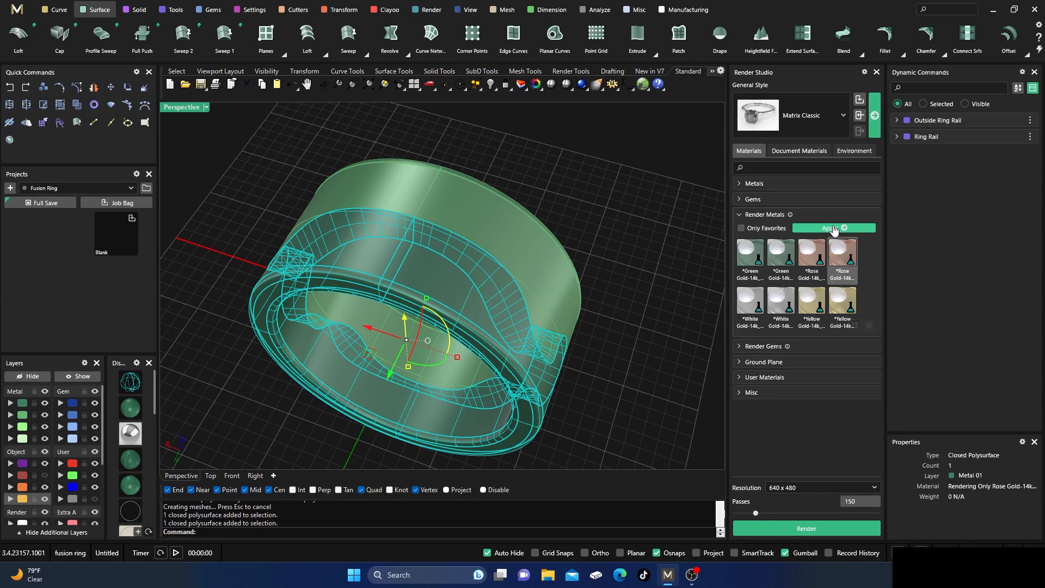
click(832, 228)
click(606, 188)
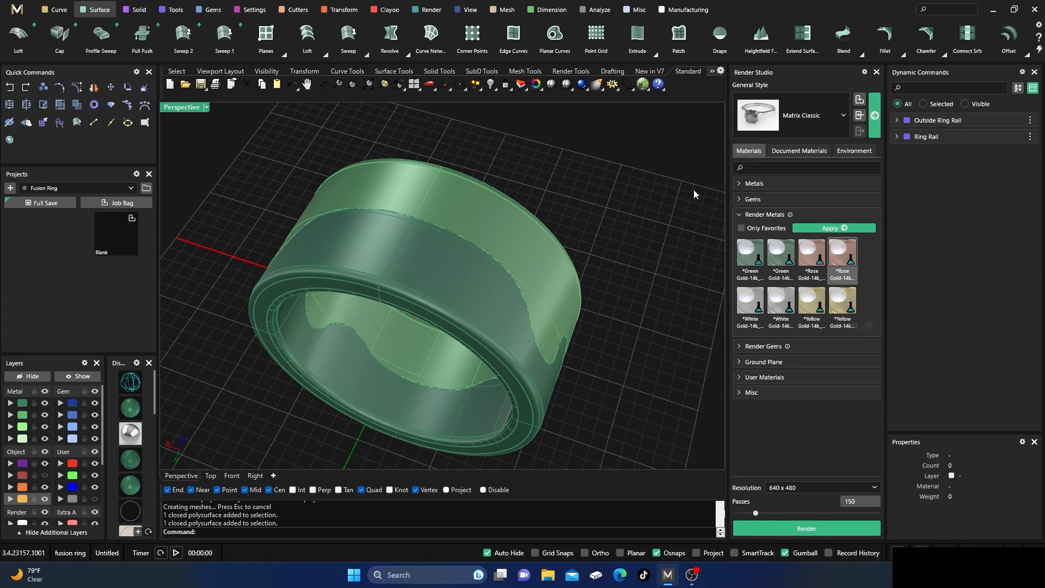
click(741, 218)
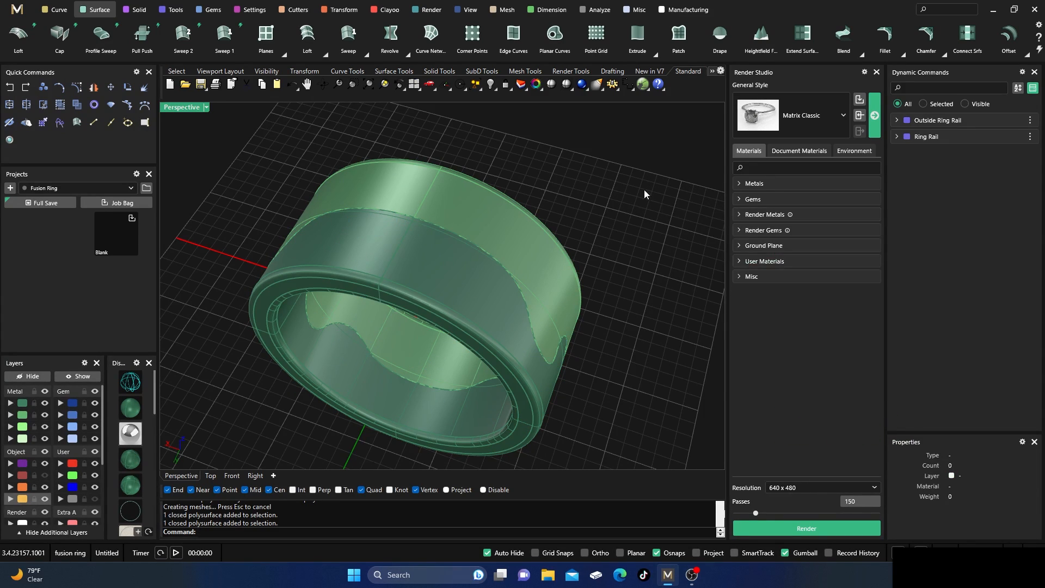
Look through the render environment categories and the available ground plane materials.
scroll(647, 205, down, 3)
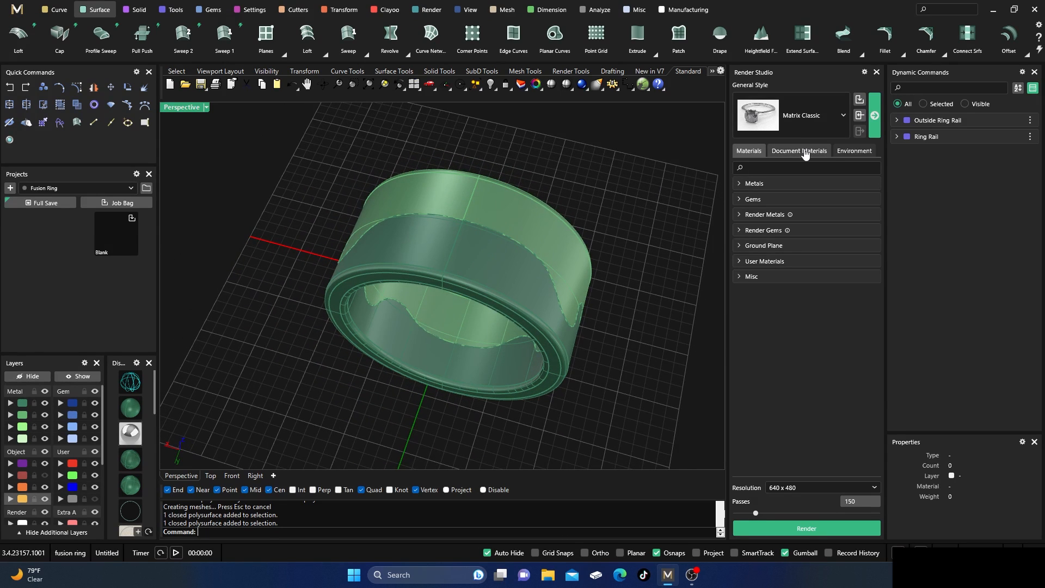
click(858, 155)
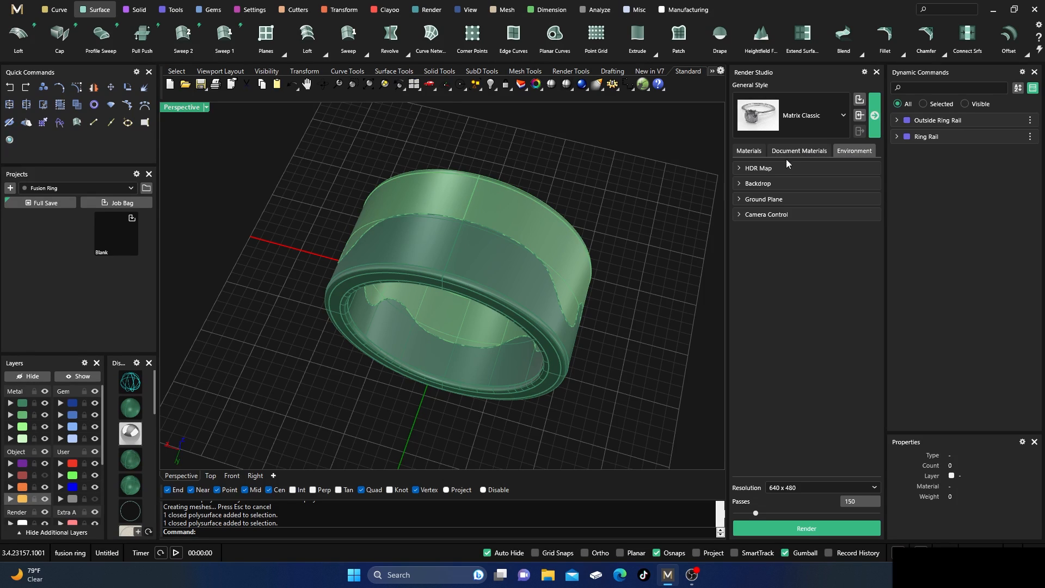
click(751, 156)
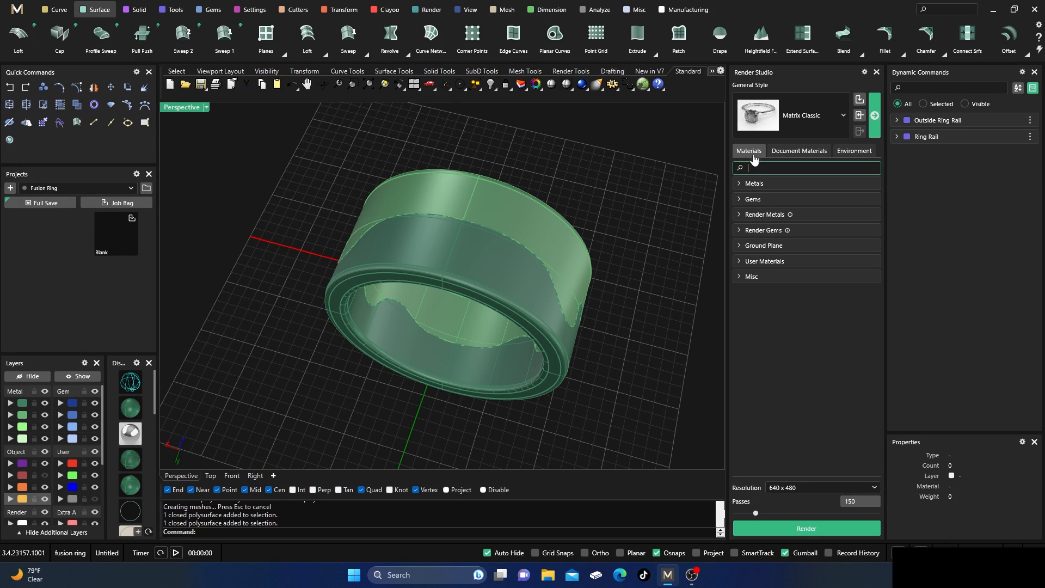
click(751, 246)
scroll(771, 318, down, 10)
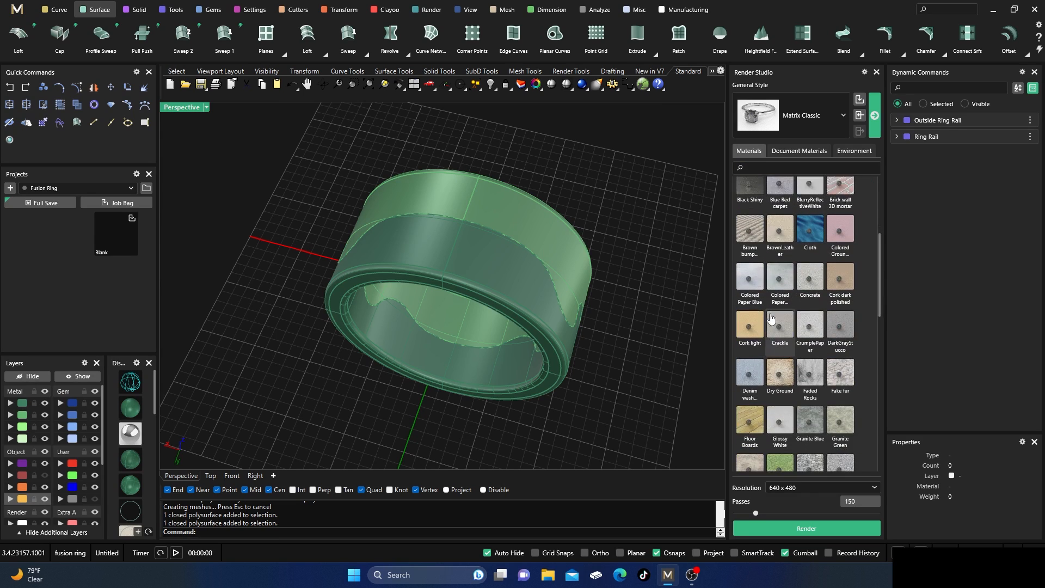
scroll(770, 318, down, 5)
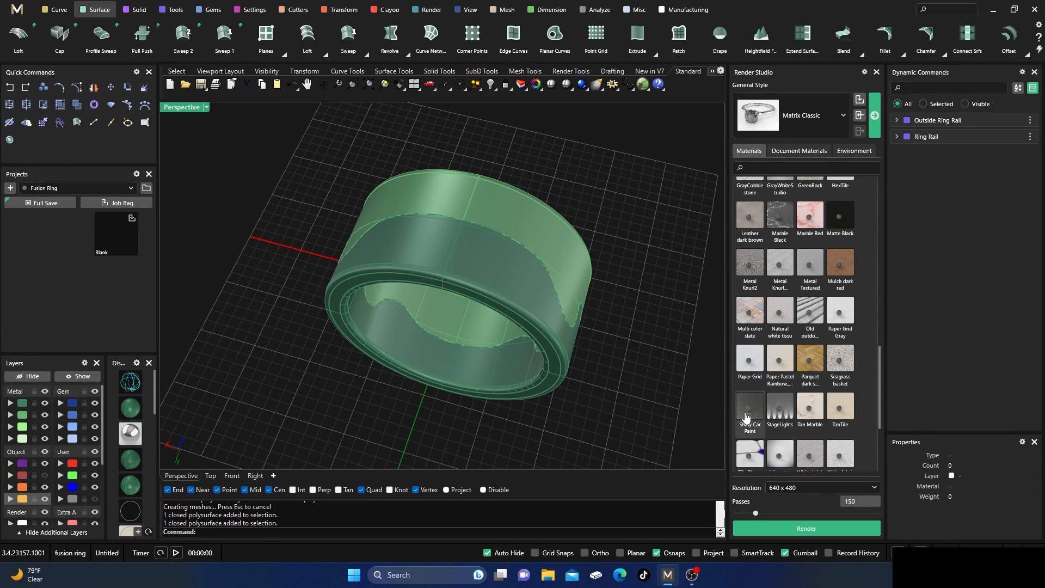
scroll(813, 315, up, 2)
scroll(808, 381, up, 6)
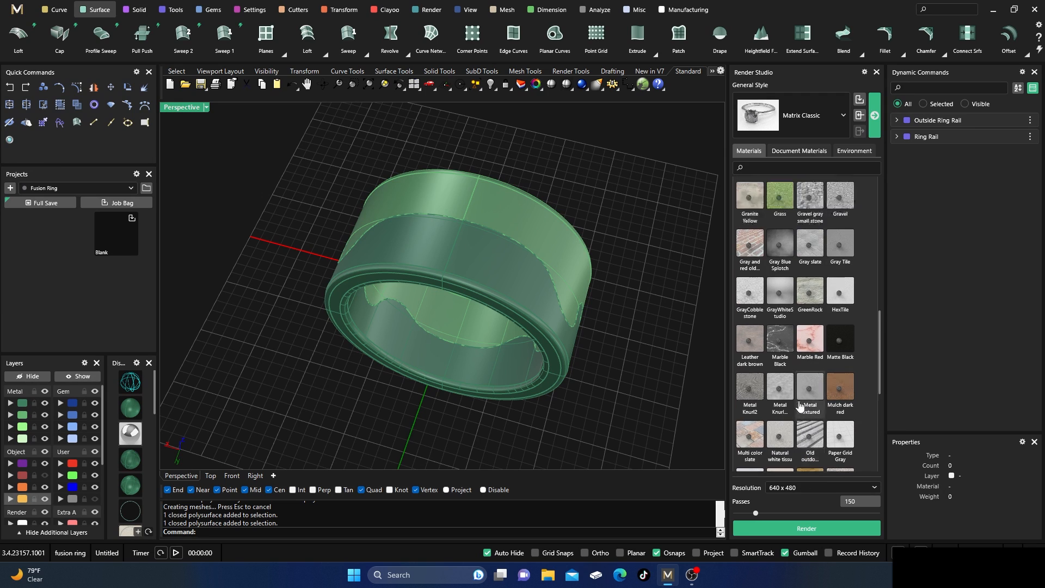
scroll(807, 392, up, 3)
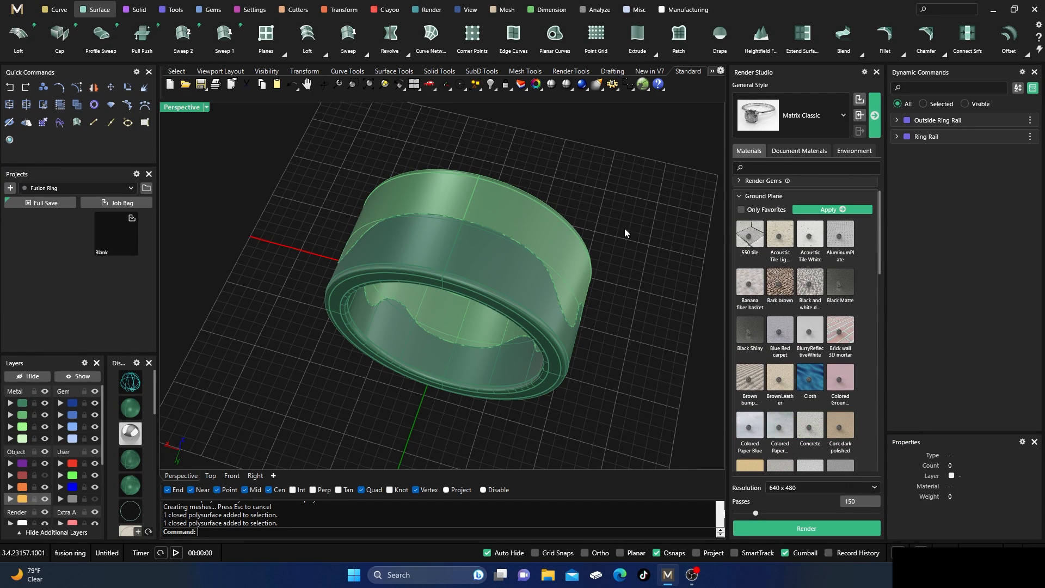
Render the ring at 640 x 480 with 150 passes and the NVIDIA denoiser enabled, enlarging the rendered image.
click(806, 528)
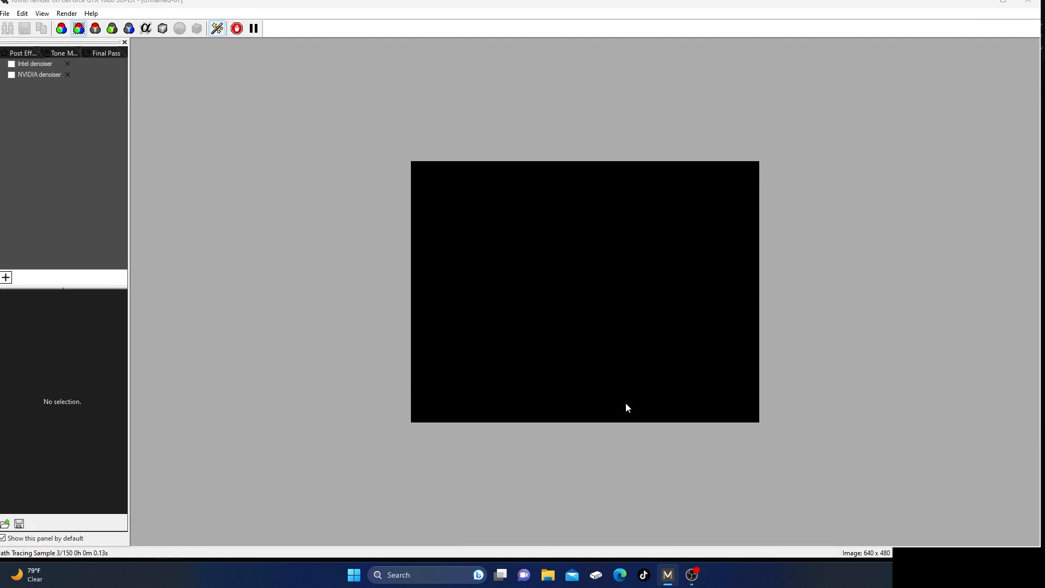
click(11, 75)
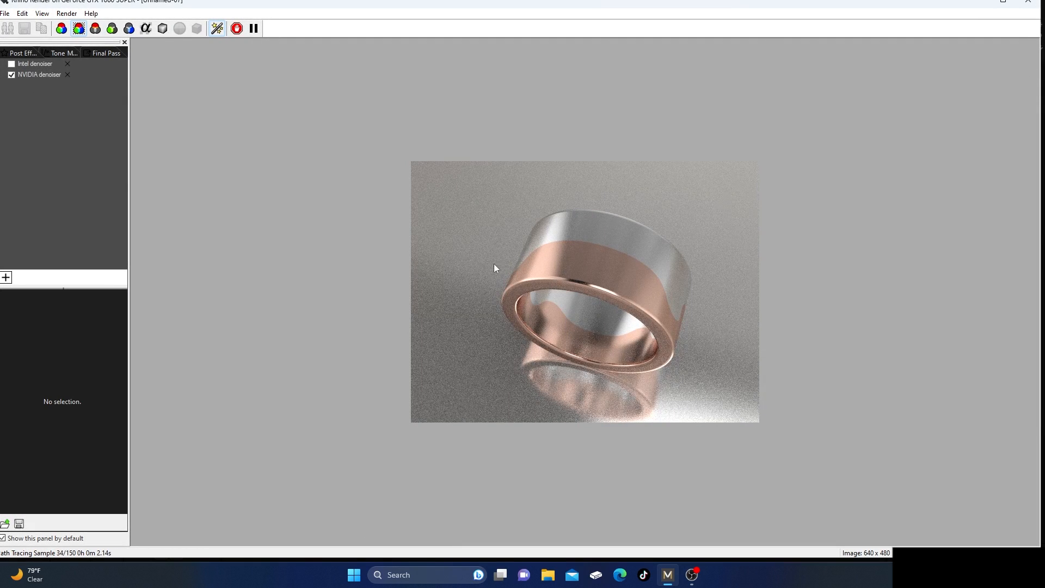
scroll(624, 277, up, 1)
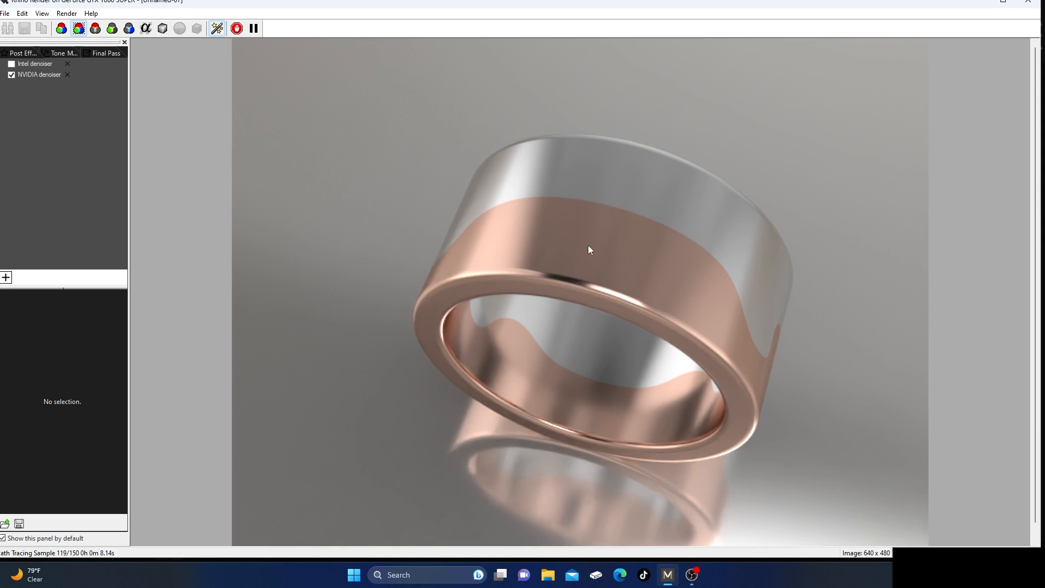
Close the finished rendering and Render Studio to return to the ring model.
click(1028, 2)
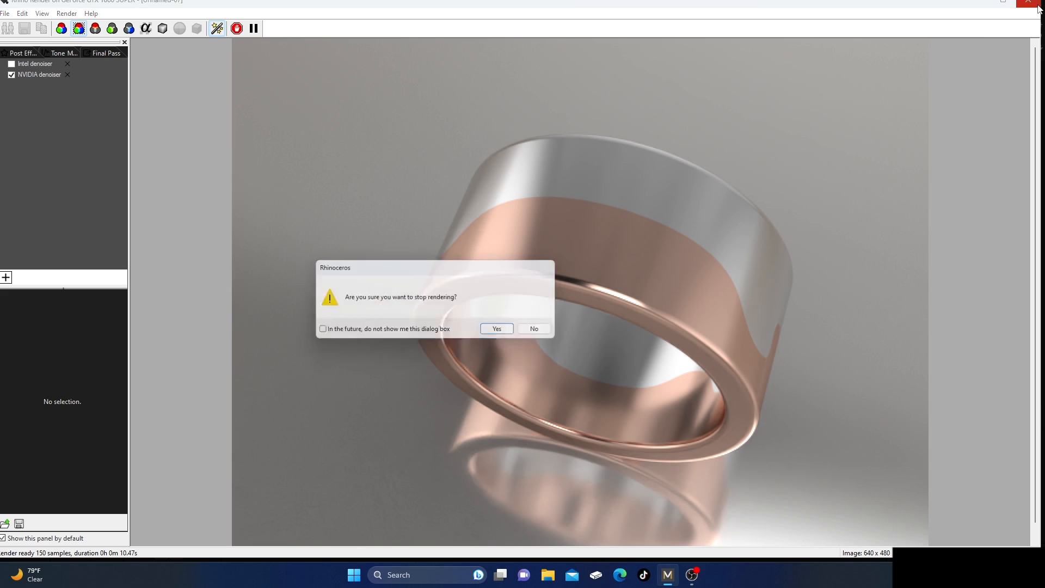
click(501, 331)
click(522, 328)
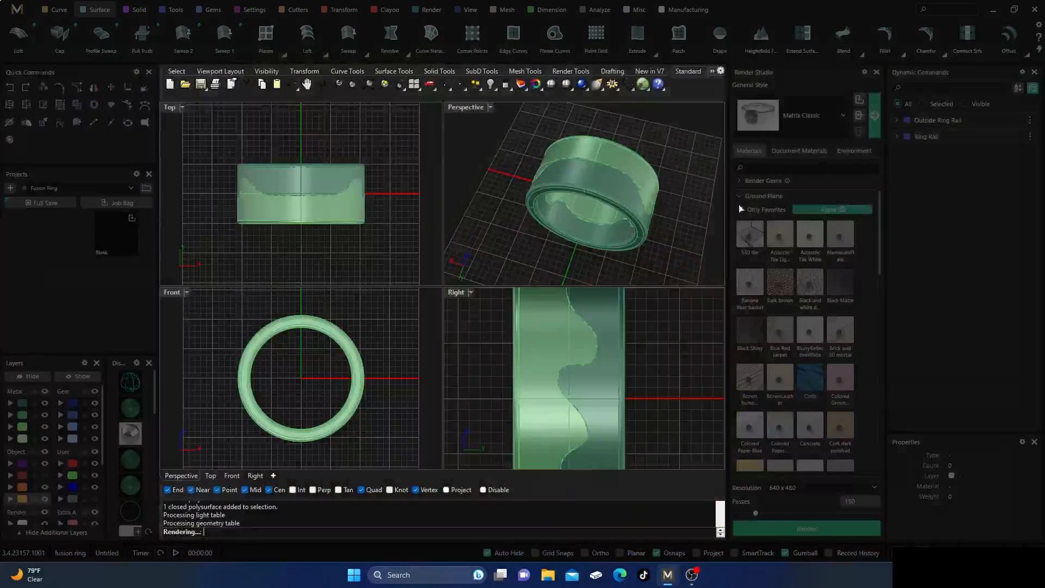
click(877, 72)
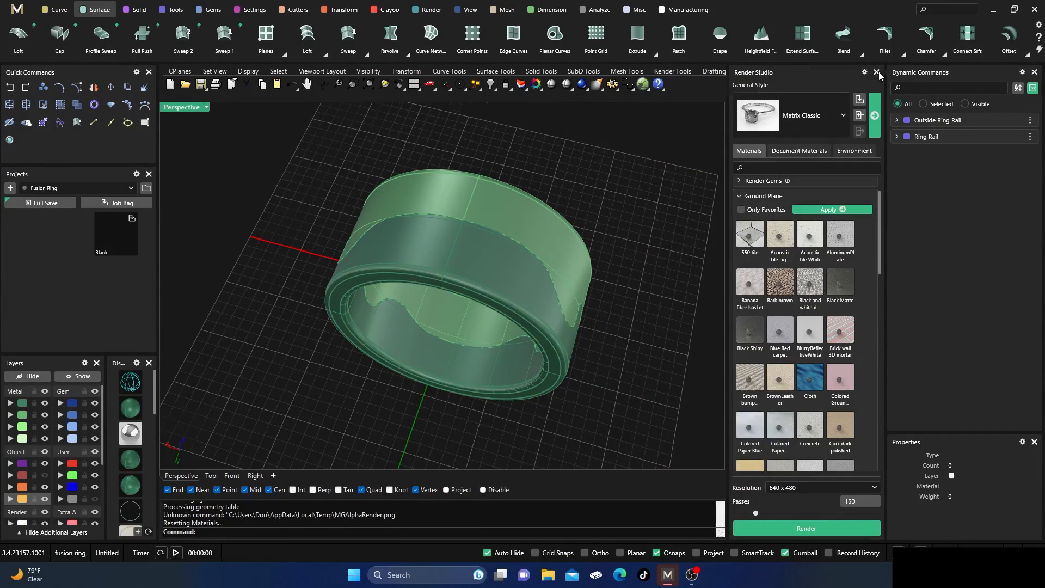
Start Gem on Surface and place a round diamond on the outer face of the front ring piece beside its wavy edge.
right_drag(702, 319, 566, 234)
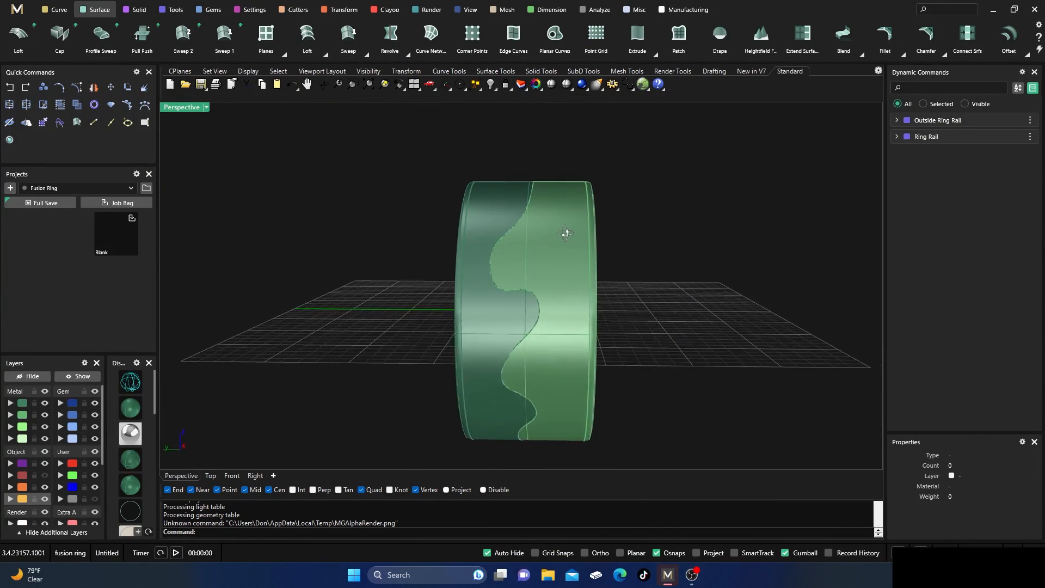
right_drag(466, 257, 529, 286)
scroll(529, 286, up, 3)
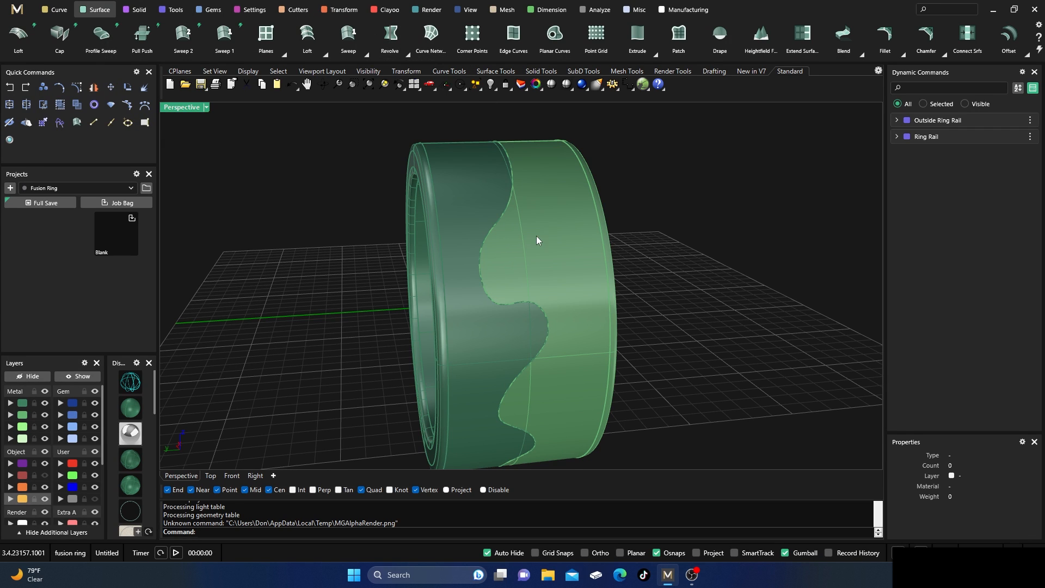
right_drag(489, 207, 443, 325)
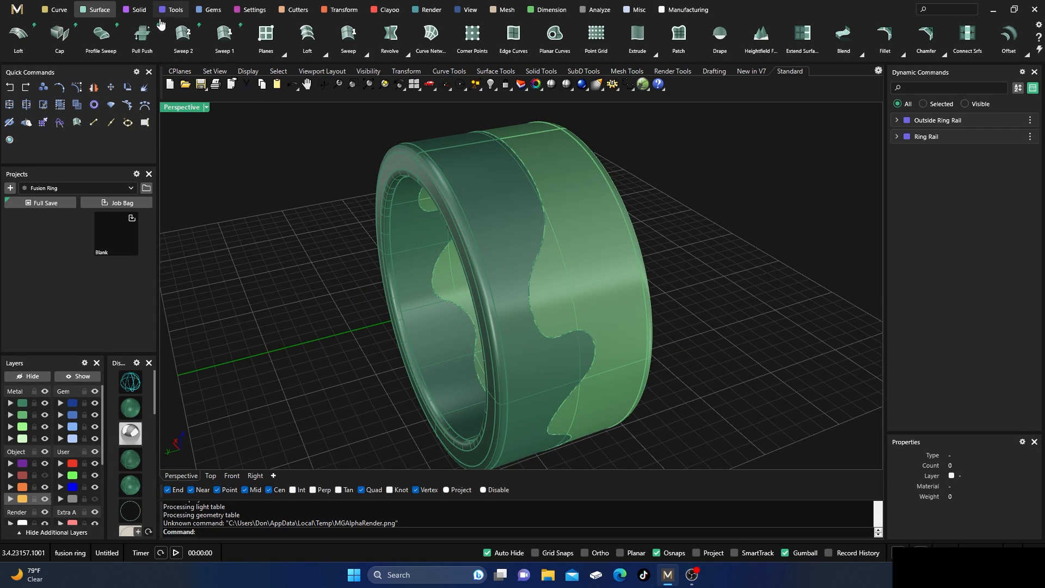
click(209, 9)
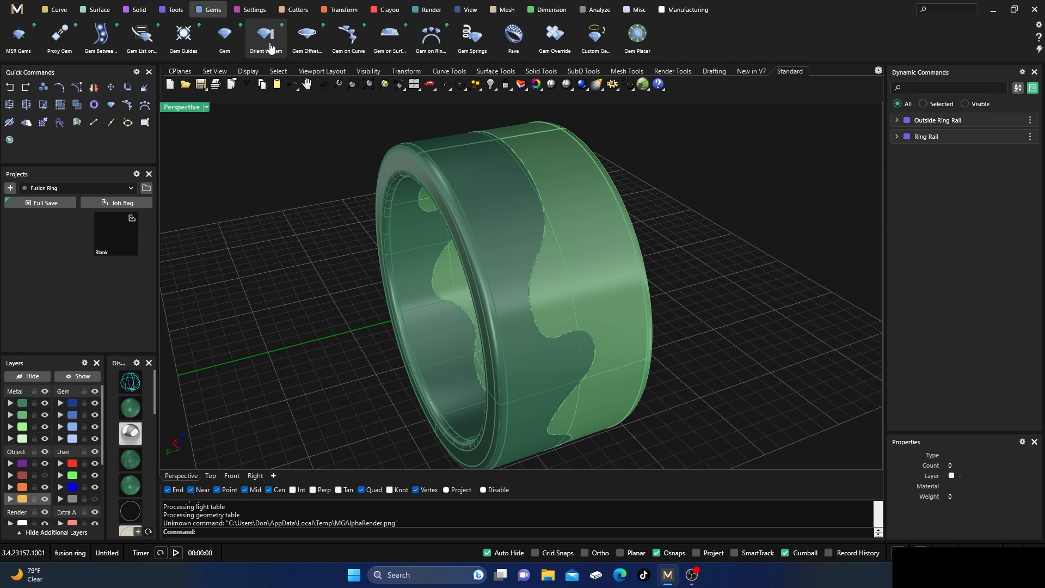
click(389, 36)
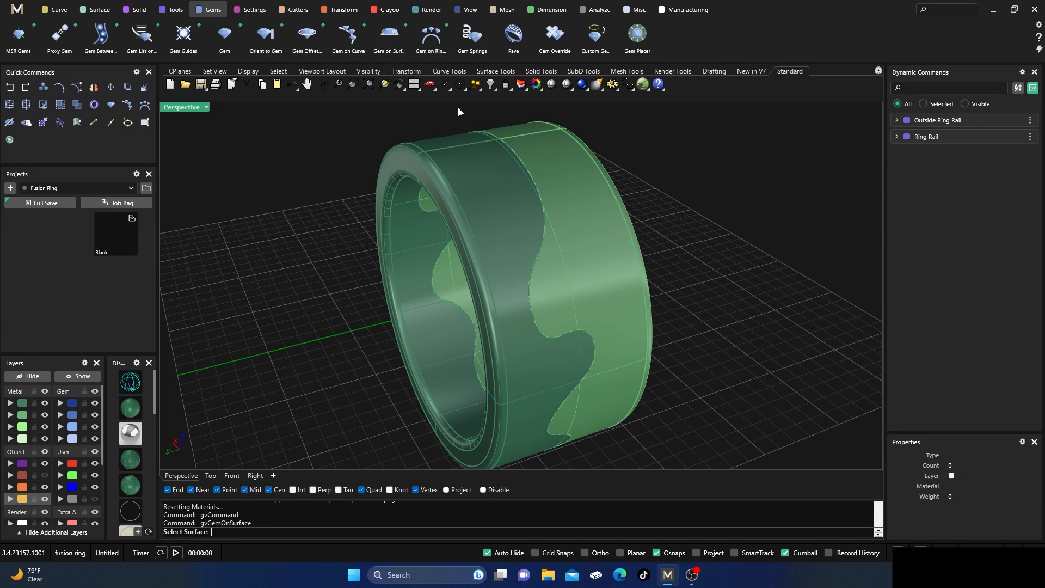
click(523, 228)
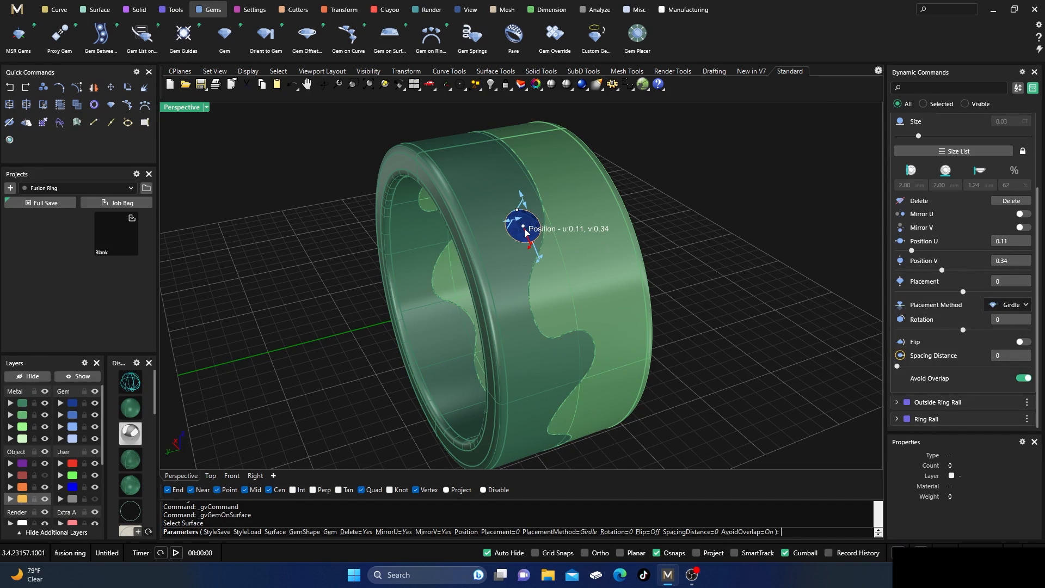
Move the gem to position U 0.09, V 0.37 and sink it into the surface with a placement of -0.27.
scroll(642, 250, up, 5)
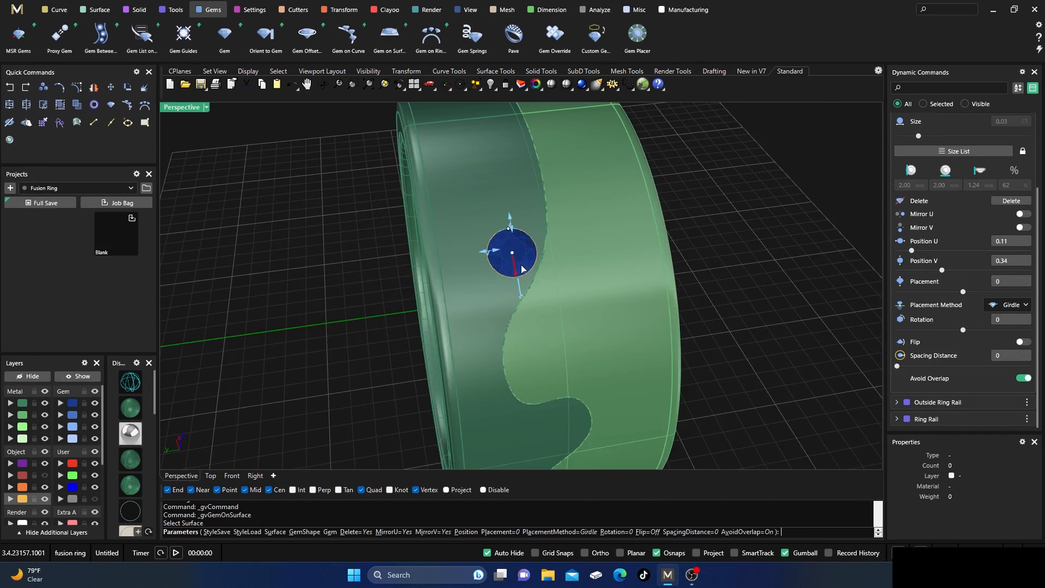
drag(512, 254, 516, 224)
scroll(259, 361, down, 5)
right_drag(259, 361, 440, 285)
scroll(587, 214, up, 4)
drag(592, 228, 574, 233)
right_drag(499, 299, 446, 338)
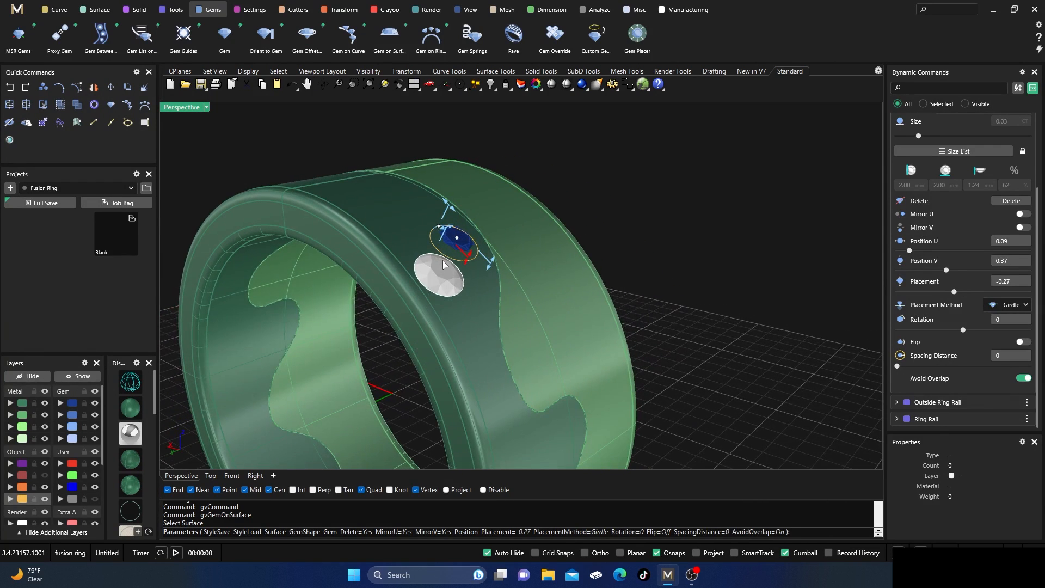
Add four more gems on the front piece, one beside the first and three in a cluster farther along the wavy edge, finishing the placement.
right_drag(512, 238, 612, 263)
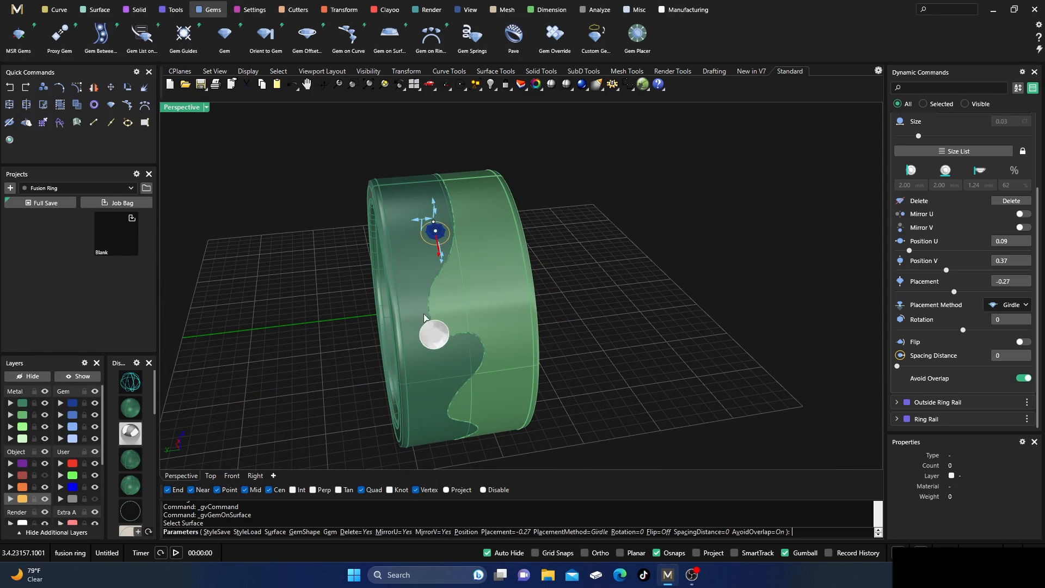
click(423, 262)
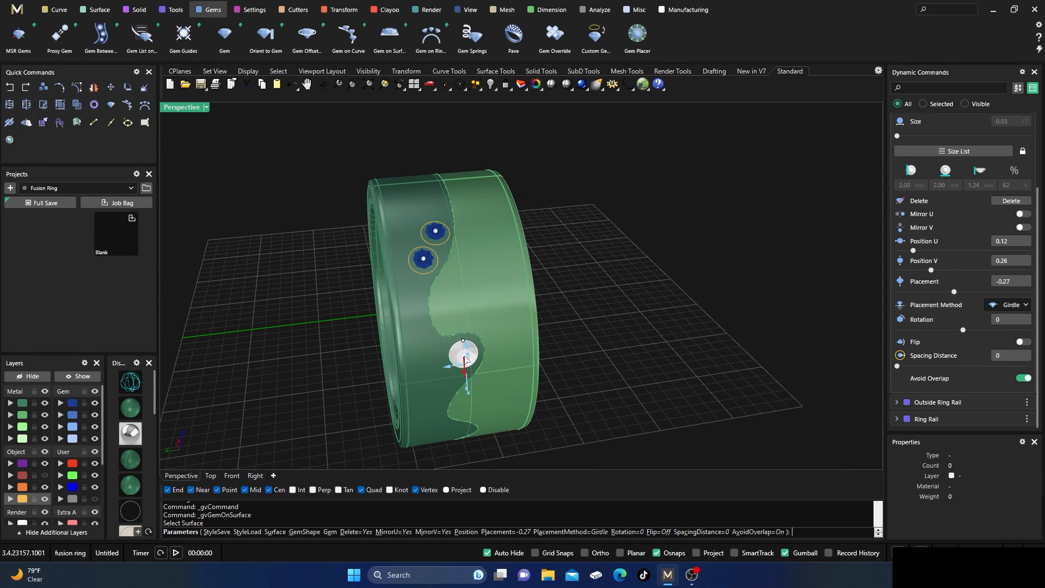
click(465, 359)
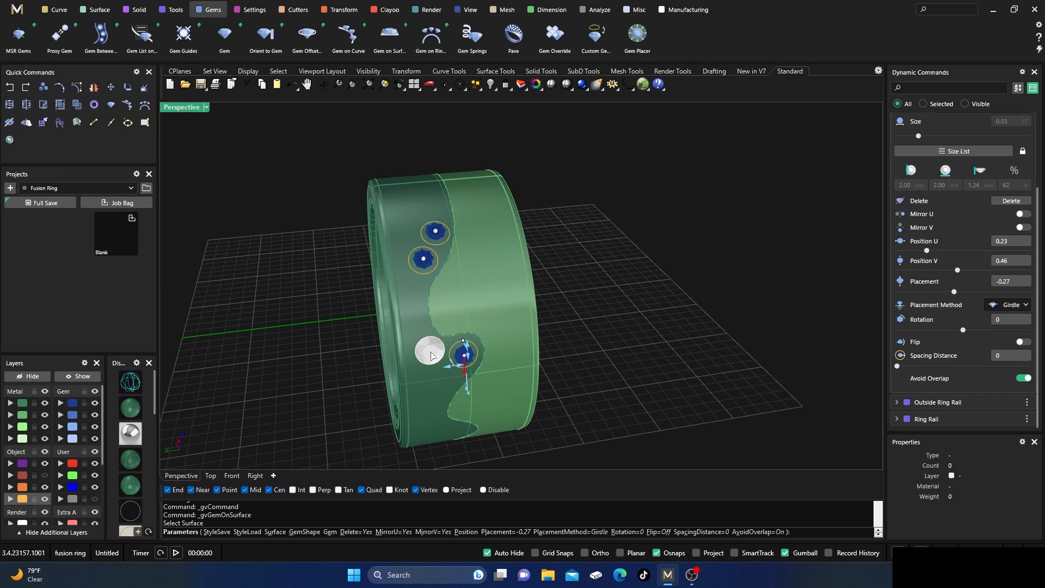
click(431, 353)
click(442, 381)
key(Return)
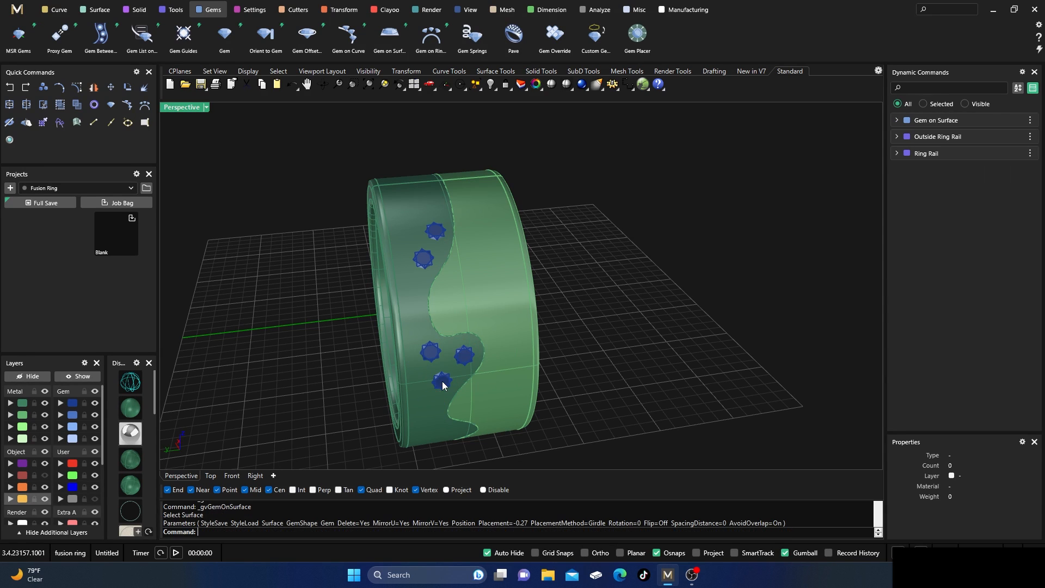
Select all the Gem 01 gems and generate gem cutters for them.
right_drag(310, 292, 312, 299)
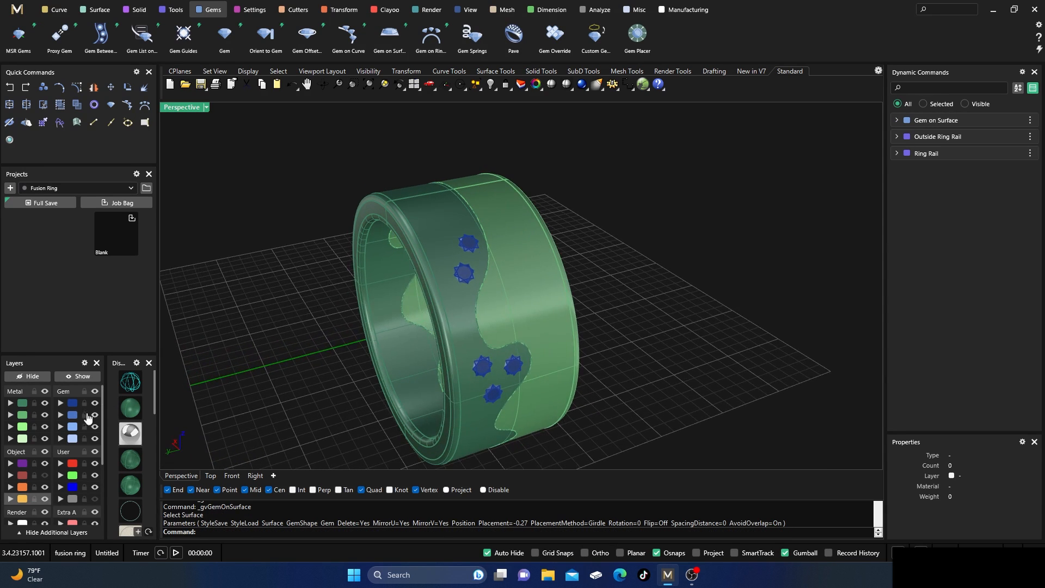
click(72, 403)
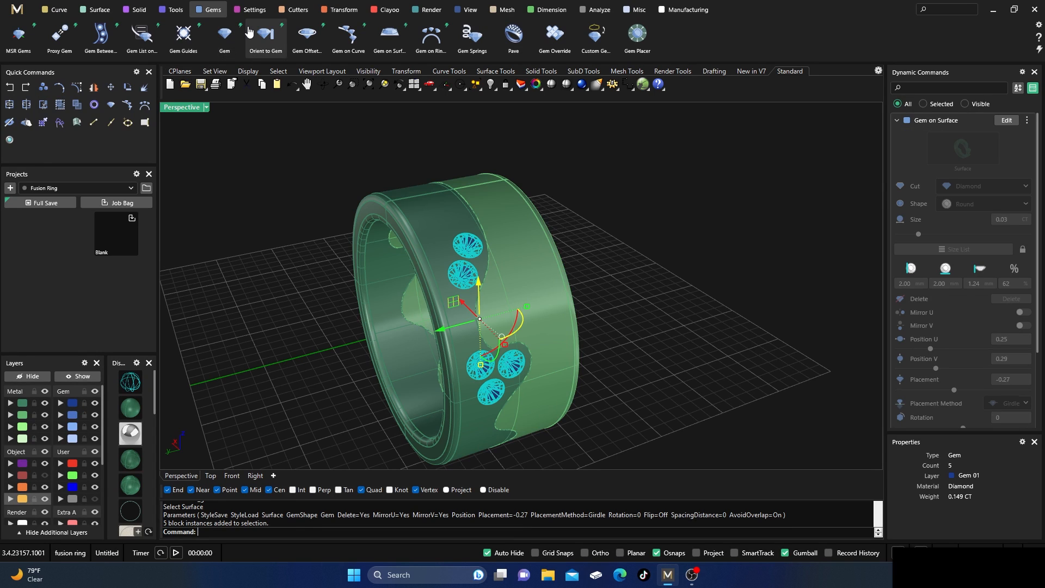
click(299, 11)
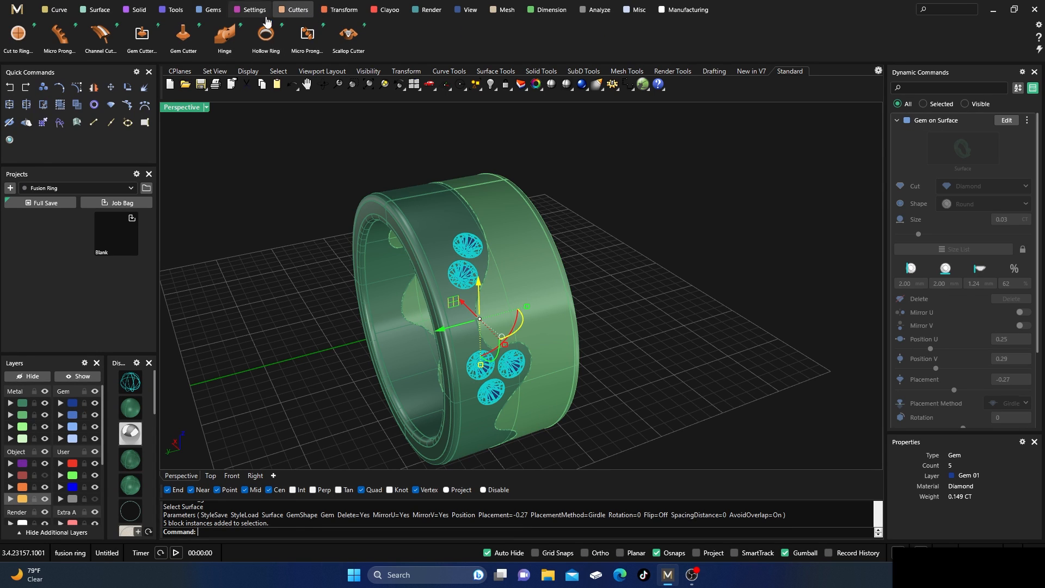
click(183, 34)
right_drag(311, 263, 486, 290)
scroll(485, 290, up, 2)
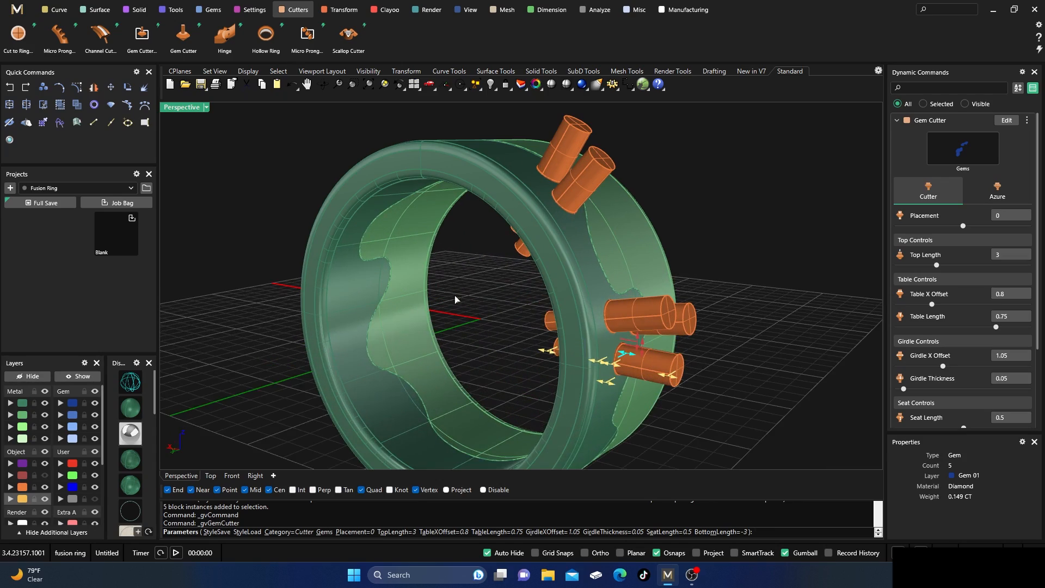
Inspect the cutters in wireframe, setting their girdle thickness to 0.14 and their placement to 0.07.
click(131, 381)
right_drag(392, 343, 440, 339)
scroll(660, 365, up, 3)
right_drag(617, 380, 634, 368)
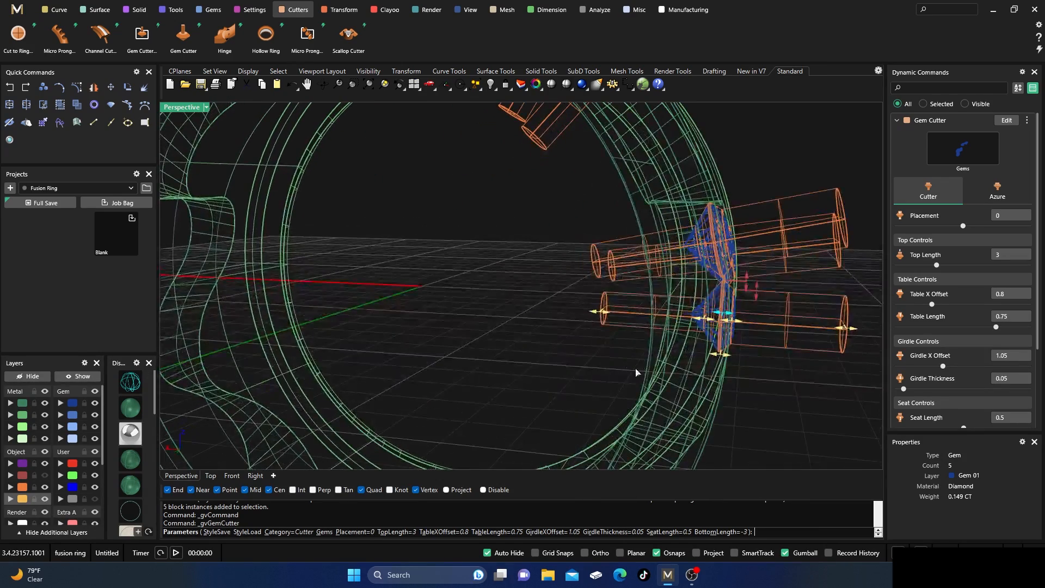
scroll(713, 306, up, 3)
right_drag(359, 268, 371, 269)
scroll(653, 285, up, 2)
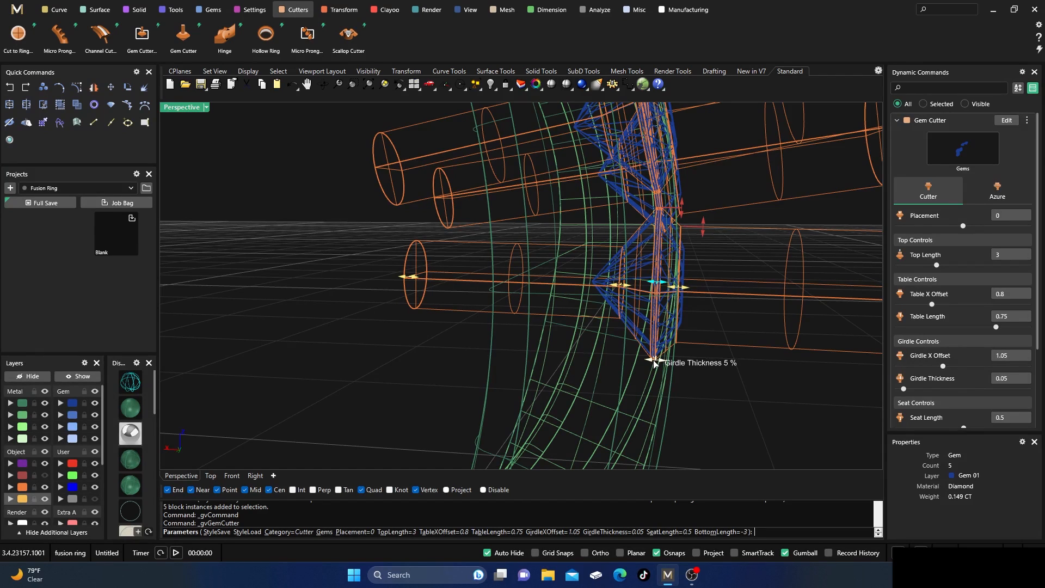
drag(654, 364, 662, 369)
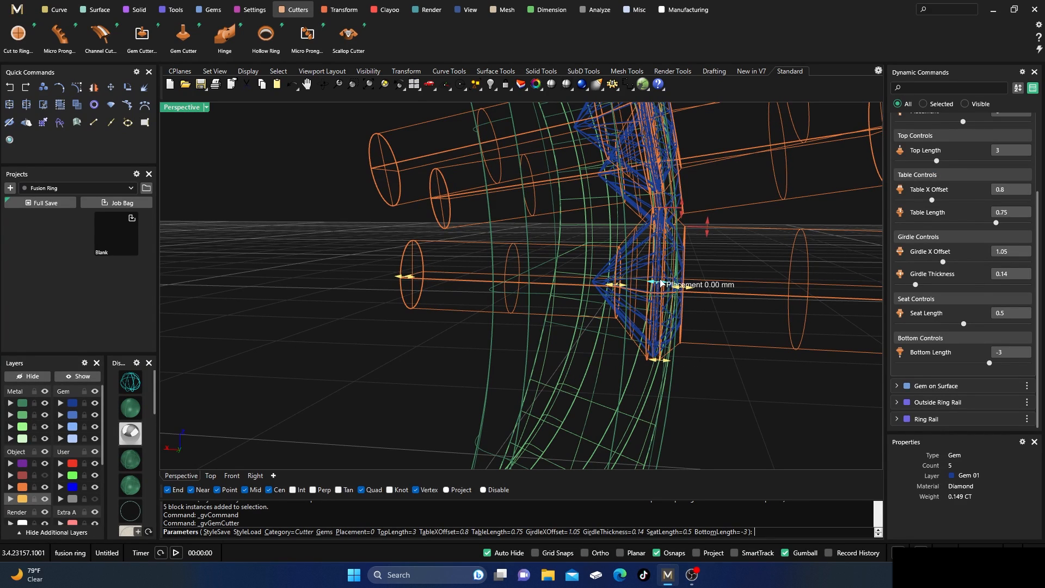
drag(660, 281, 664, 282)
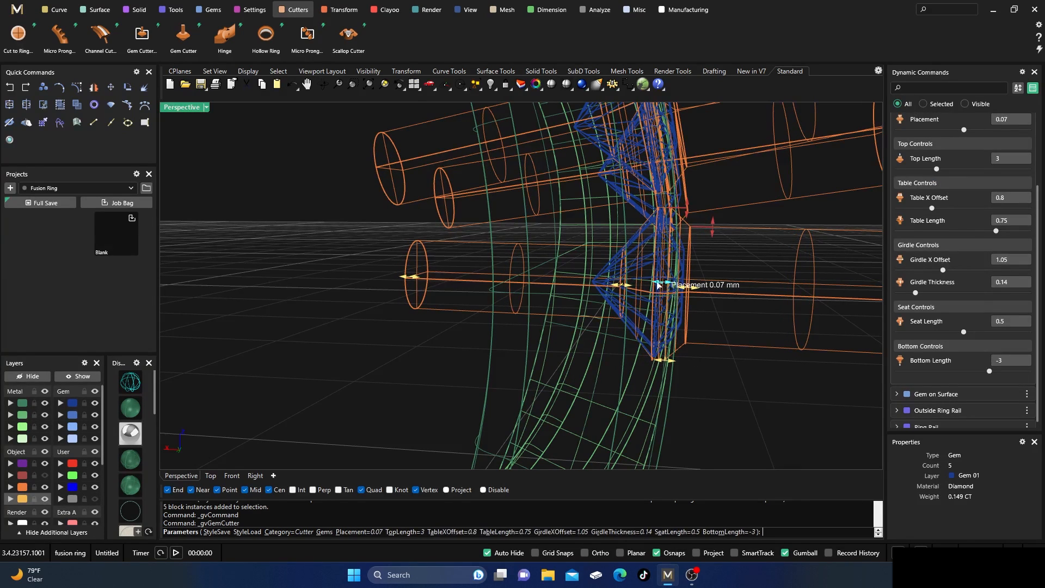
Check the cutters shaded and in wireframe, setting their girdle thickness to 0.23 and their placement to 0.11.
click(131, 407)
mouse_move(535, 279)
right_down()
mouse_move(543, 289)
mouse_move(510, 309)
right_up()
right_drag(440, 342, 463, 360)
scroll(710, 306, up, 3)
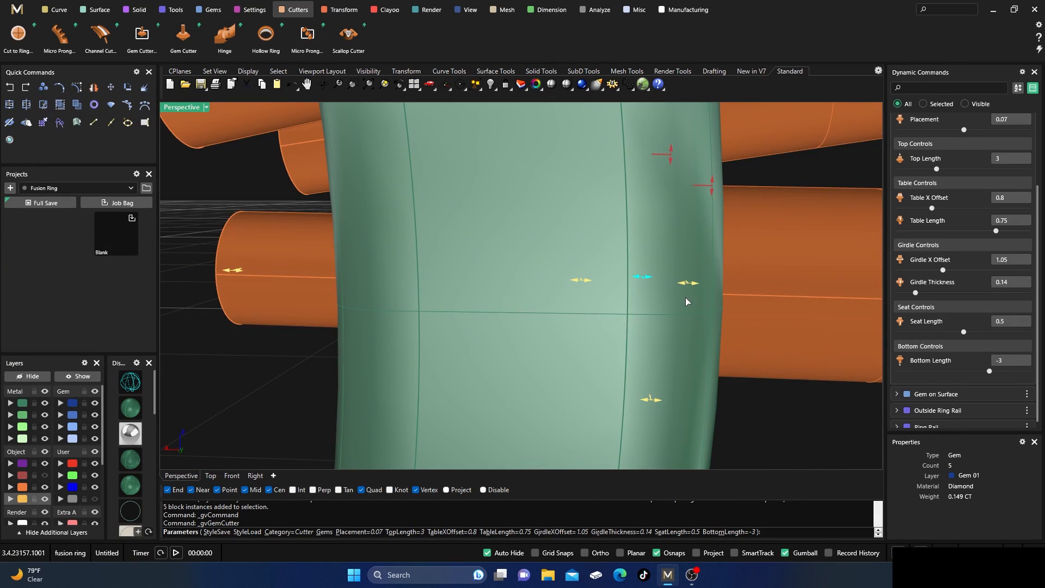
click(130, 380)
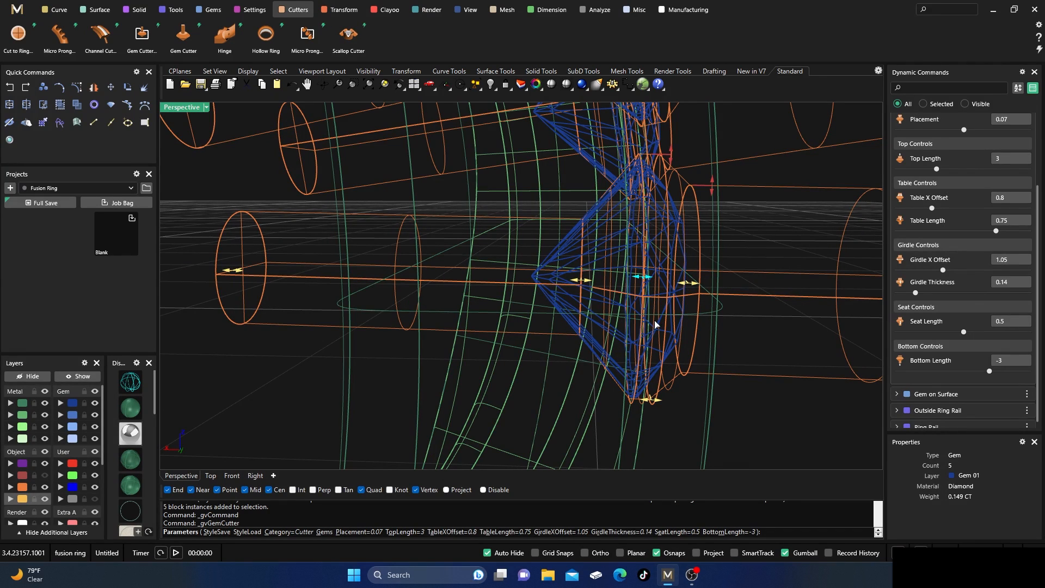
drag(649, 403, 659, 407)
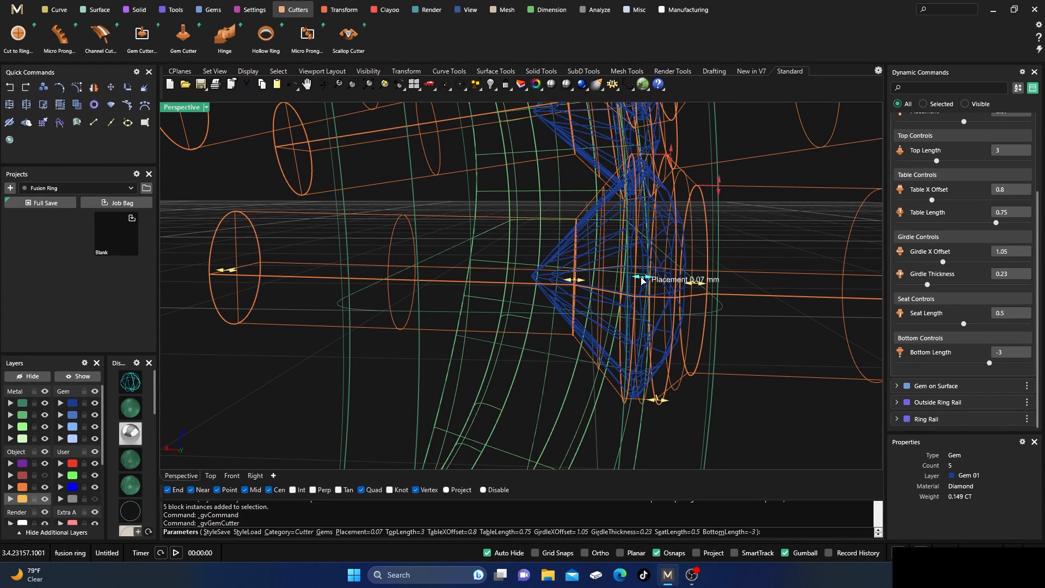
drag(642, 278, 648, 282)
Reduce the cutters' girdle X offset to 0.97 and their table X offset to 0.72.
right_drag(648, 282, 599, 287)
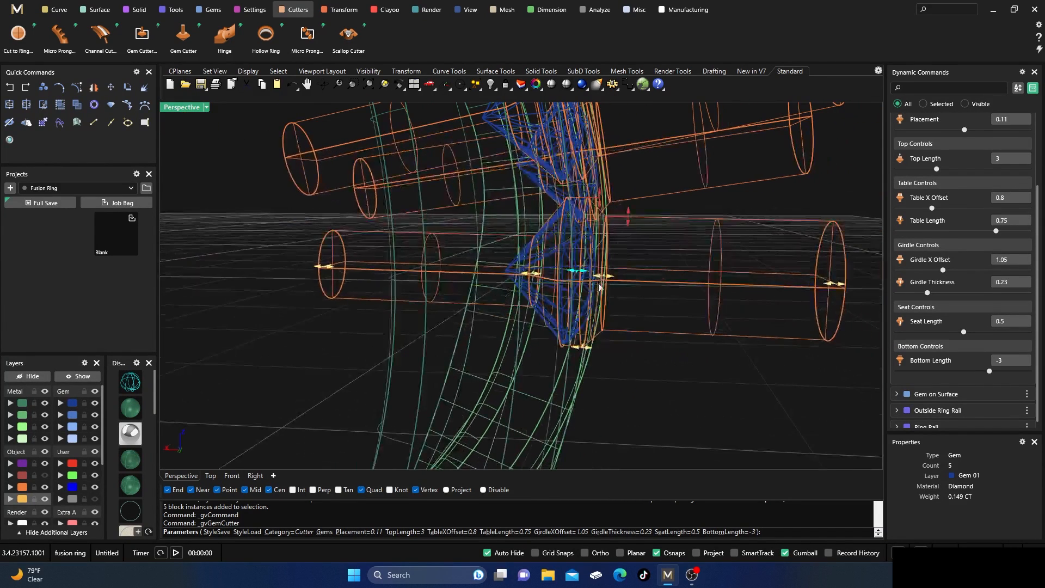
scroll(564, 210, up, 4)
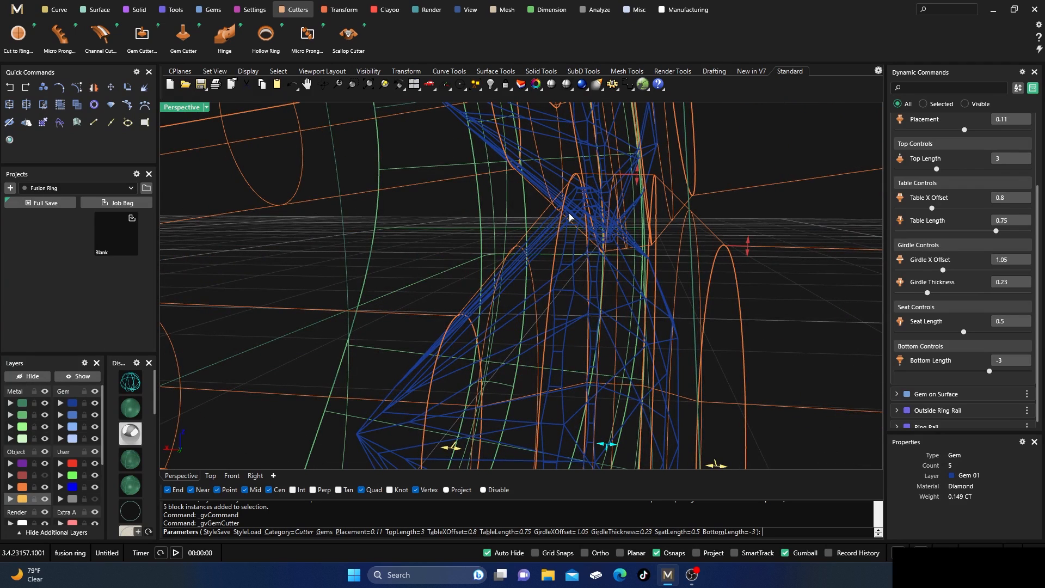
scroll(570, 213, down, 4)
scroll(571, 212, up, 7)
scroll(573, 210, down, 3)
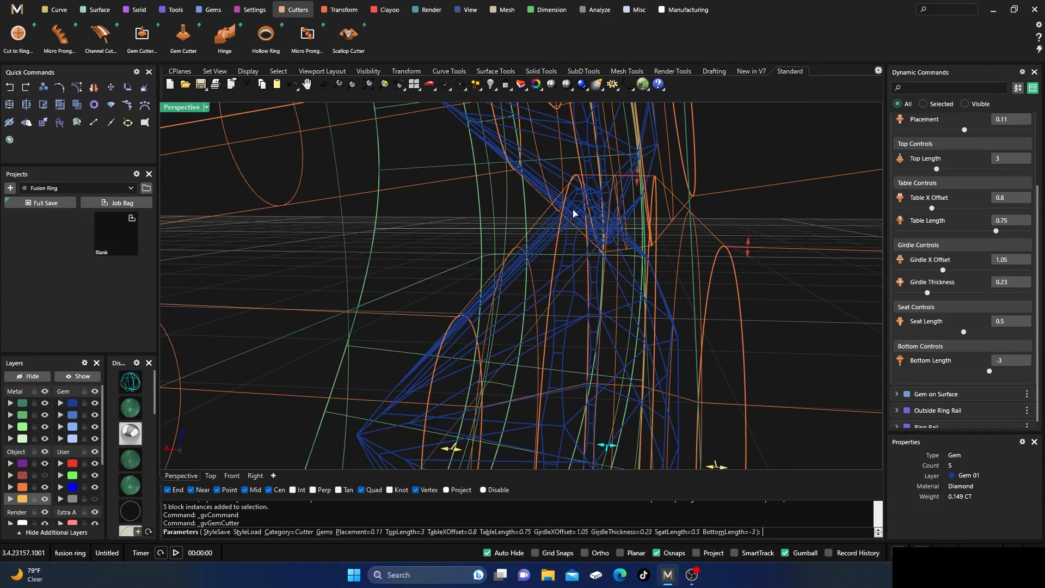
scroll(572, 183, down, 3)
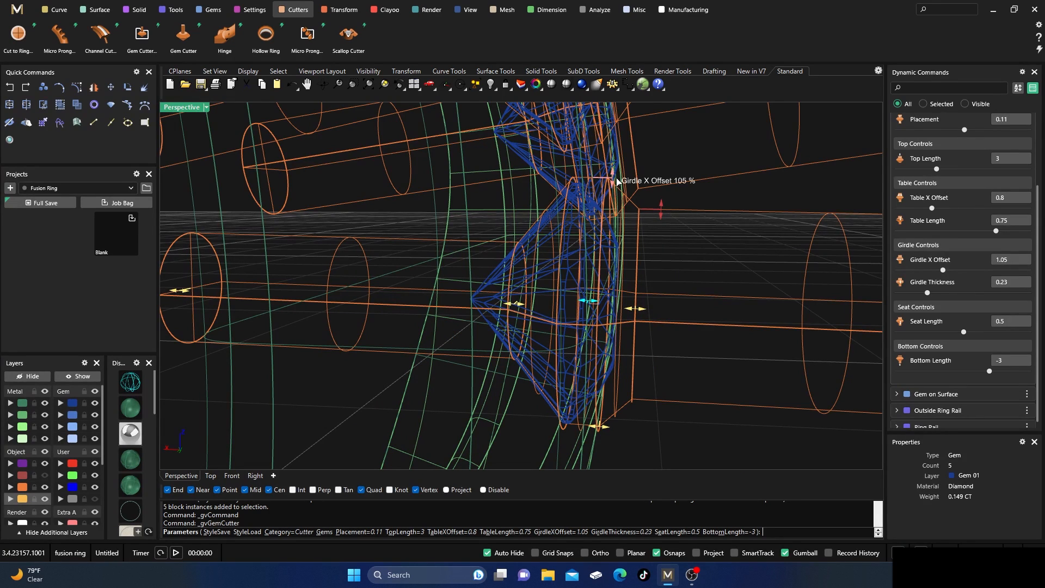
drag(613, 178, 620, 192)
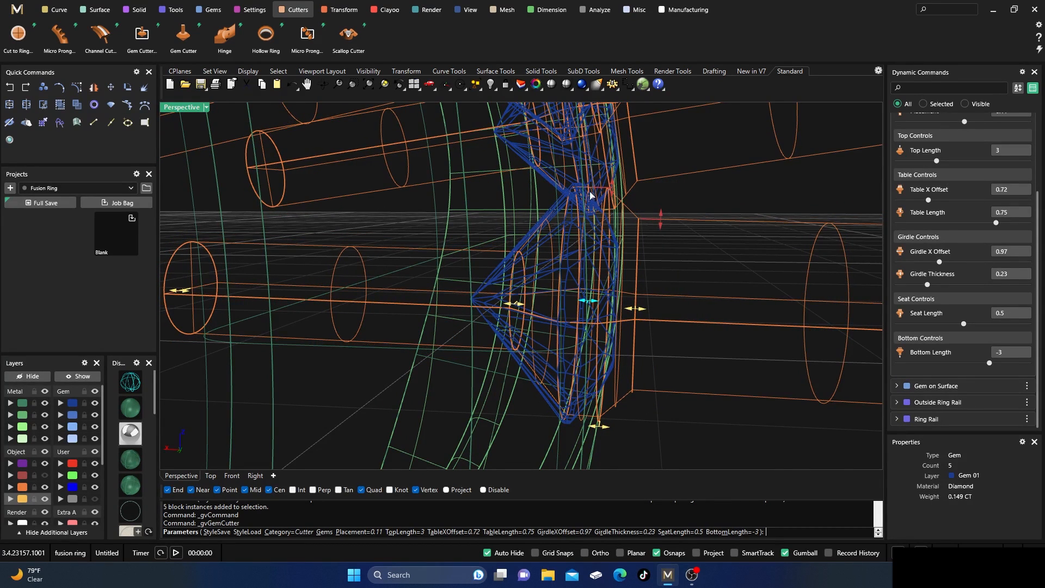
Set the cutters' girdle thickness to 0.37 in shaded display and compare them with the gems in wireframe.
scroll(586, 197, up, 3)
right_drag(578, 198, 571, 203)
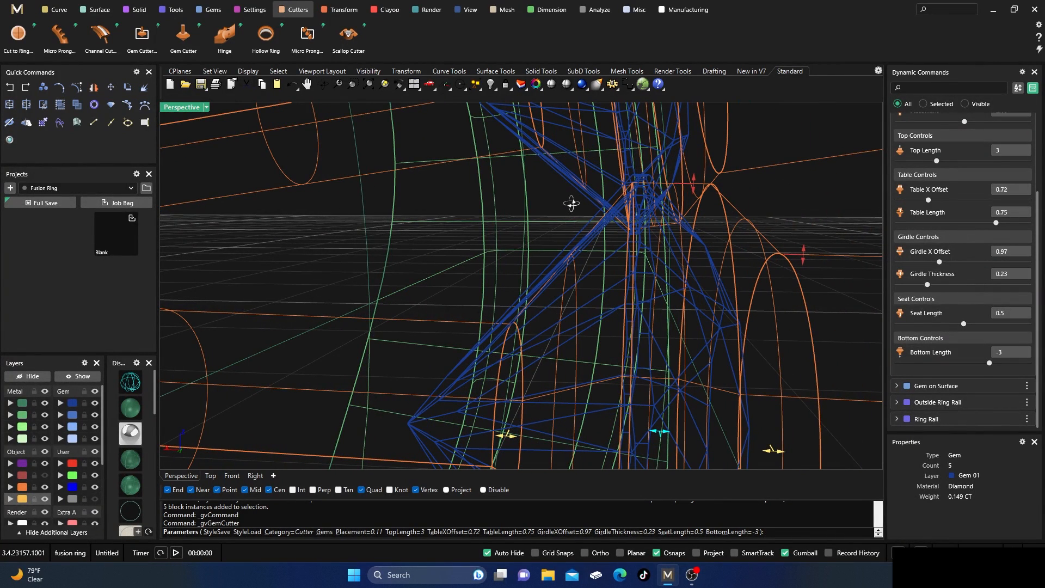
right_drag(571, 204, 556, 201)
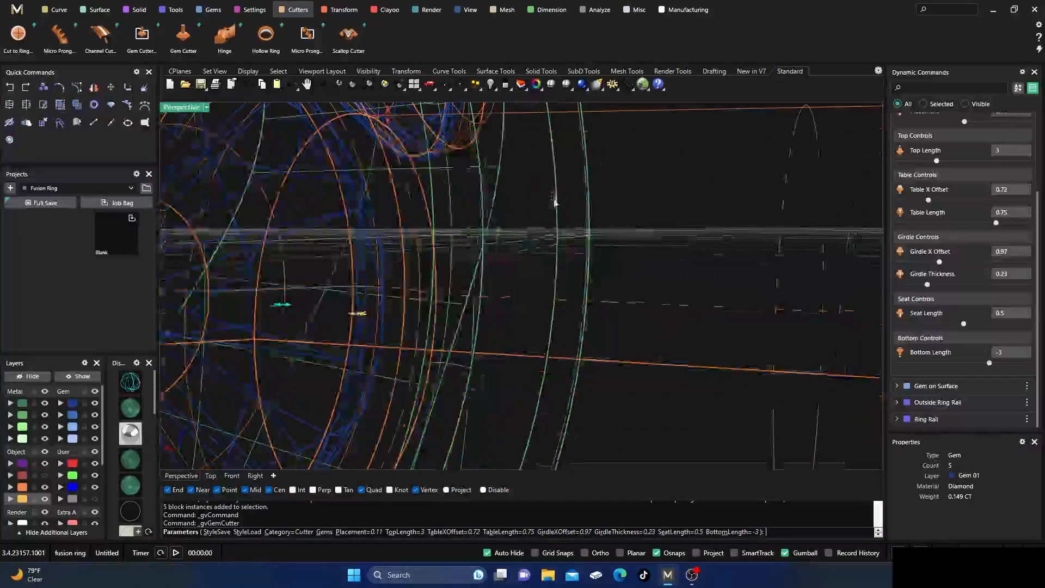
click(125, 413)
scroll(542, 263, down, 3)
scroll(464, 234, up, 4)
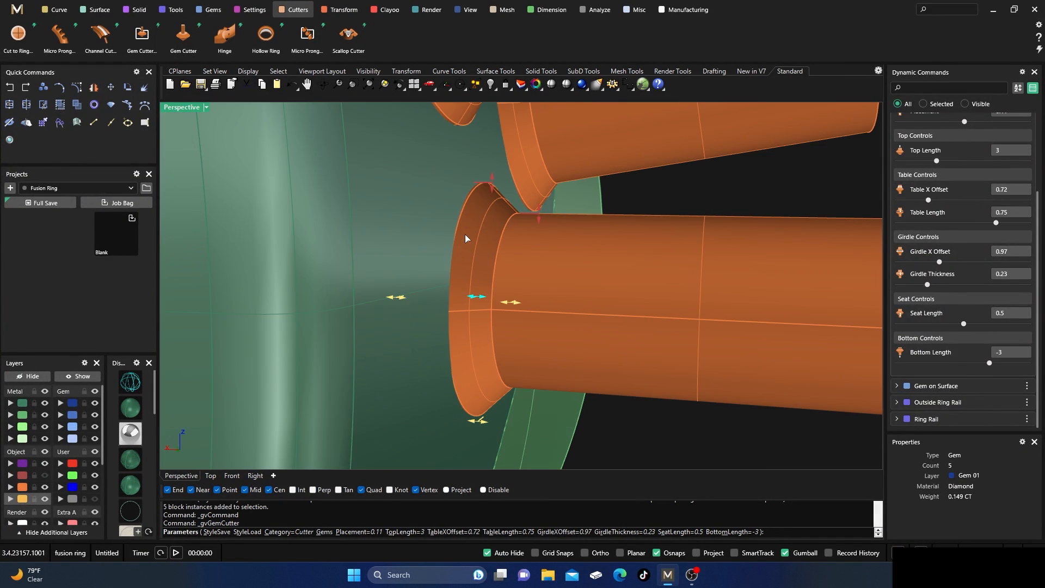
mouse_move(568, 291)
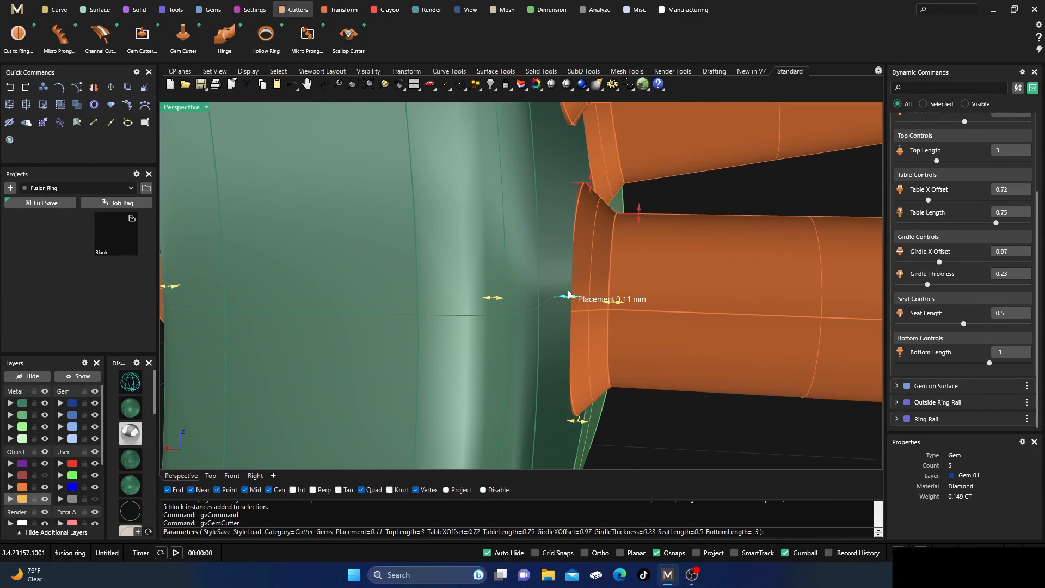
mouse_move(579, 424)
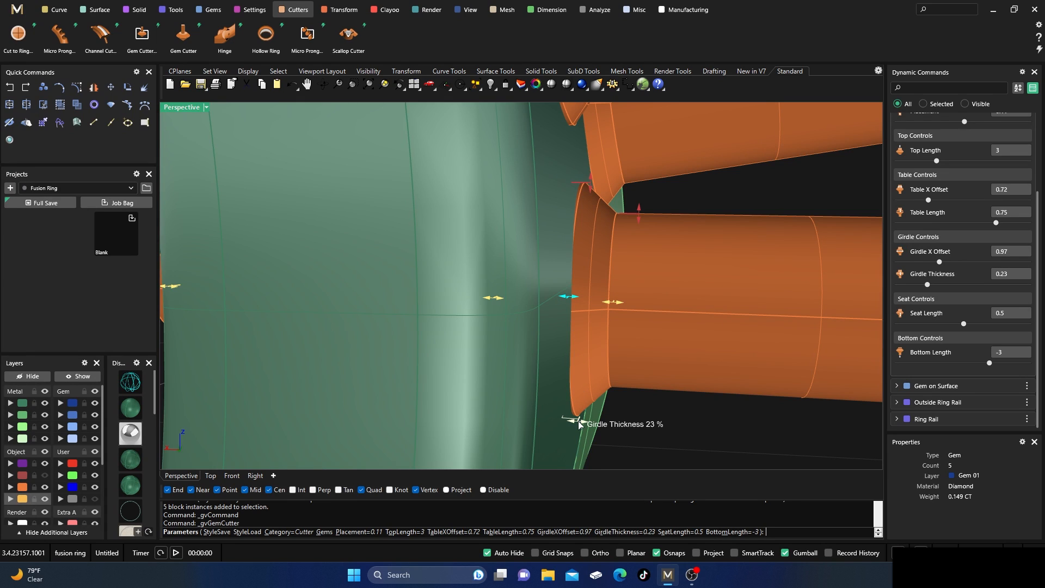
drag(579, 424, 589, 423)
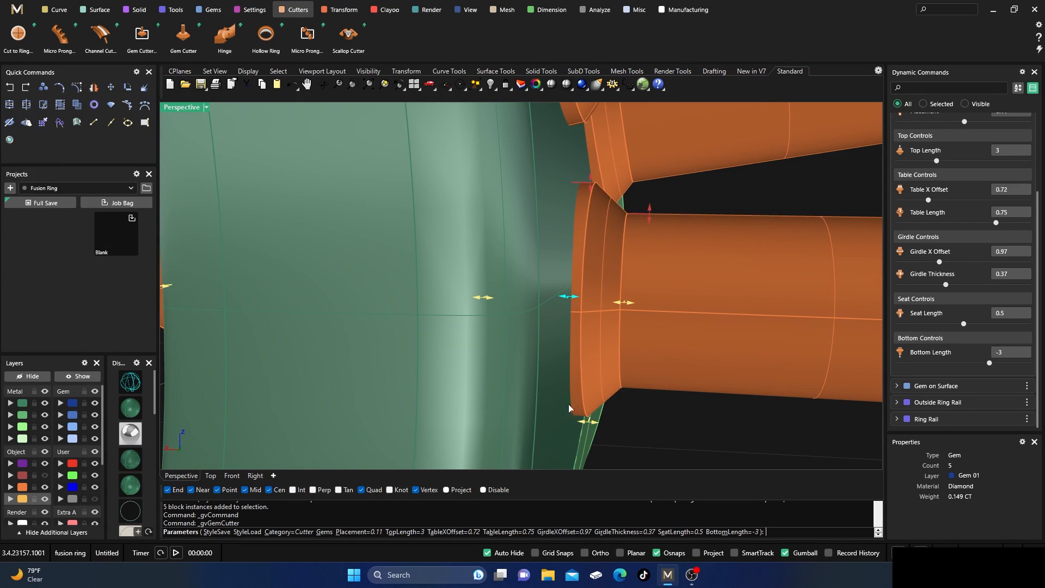
click(133, 382)
right_drag(506, 310, 513, 314)
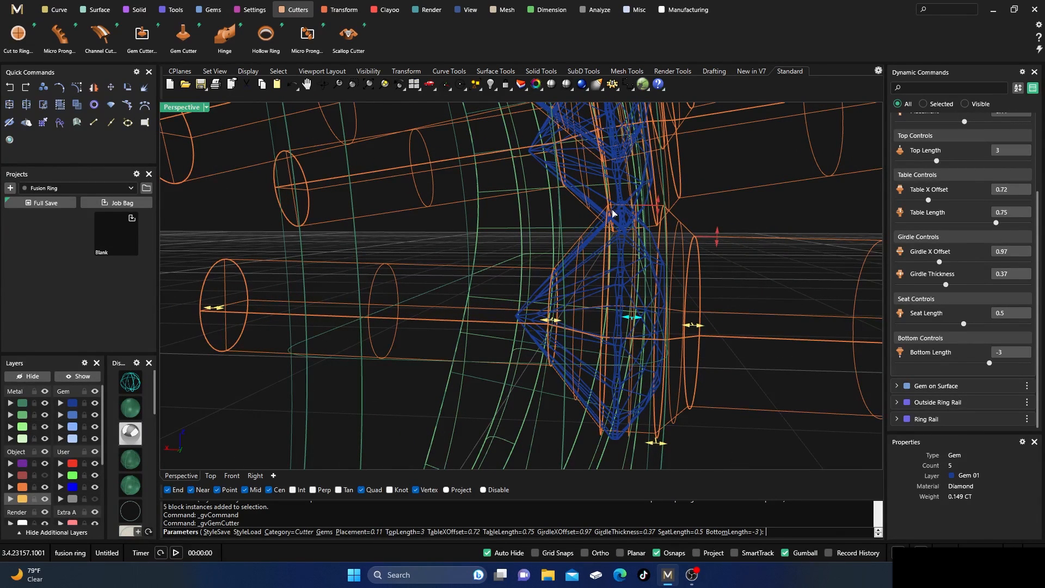
Set the cutters' placement to 0.19, check them against the gems in wireframe and shaded display, and create them.
drag(631, 319, 642, 322)
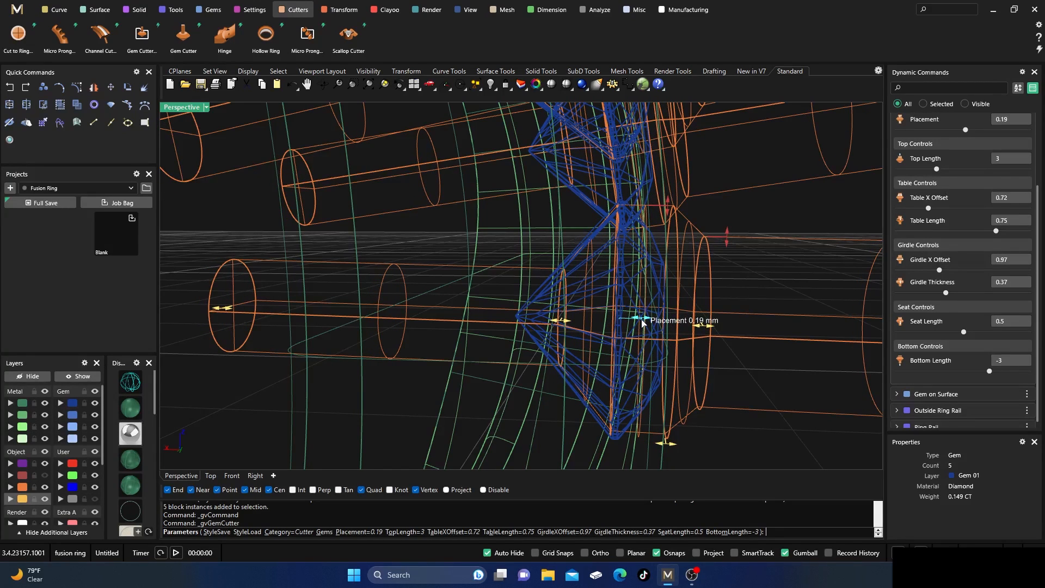
scroll(622, 217, up, 4)
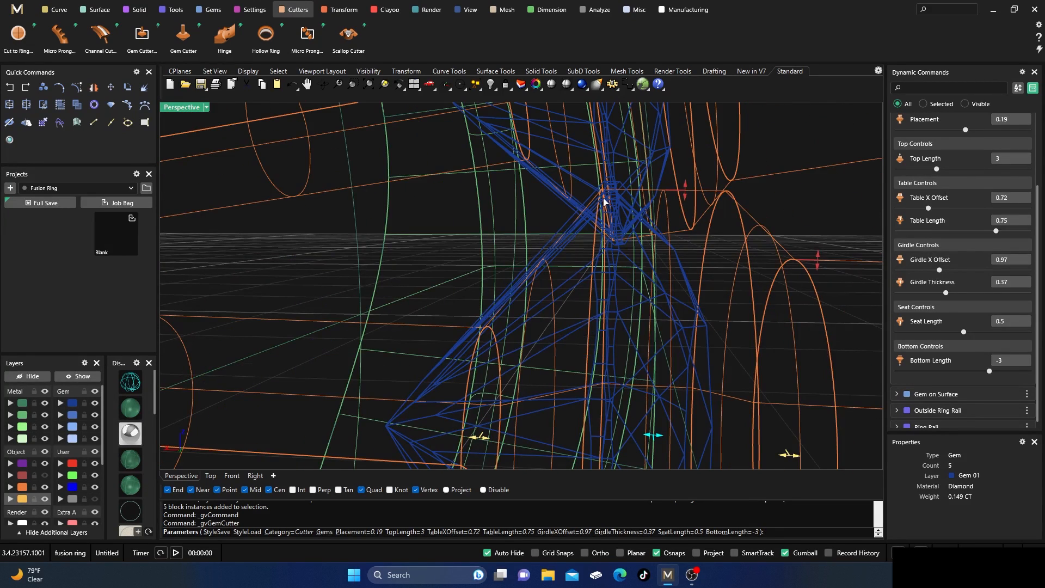
scroll(537, 218, down, 4)
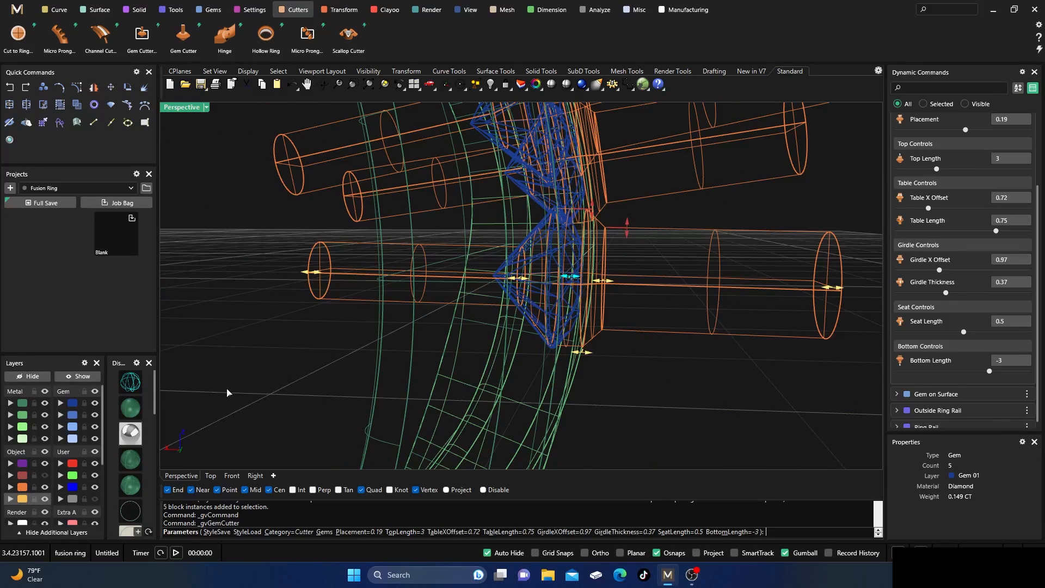
click(128, 408)
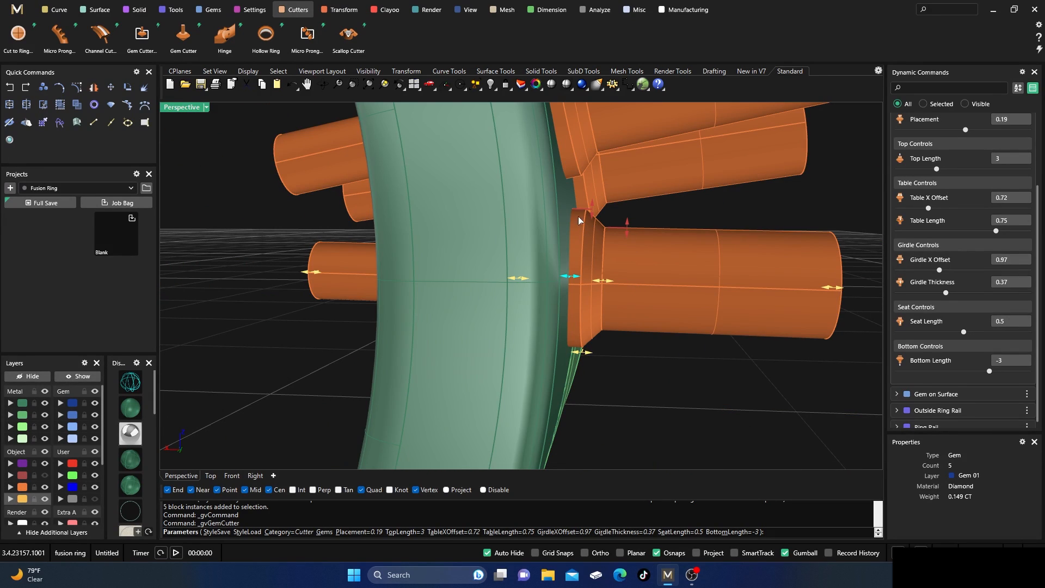
key(Return)
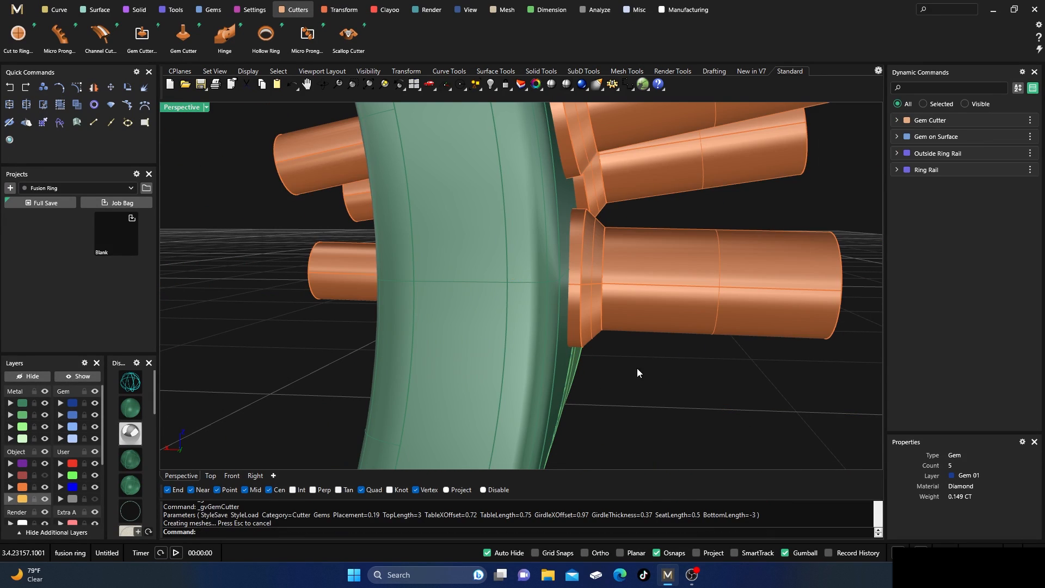
Subtract the gem cutters from the darker front ring piece with a Boolean Difference.
scroll(637, 367, down, 3)
click(136, 9)
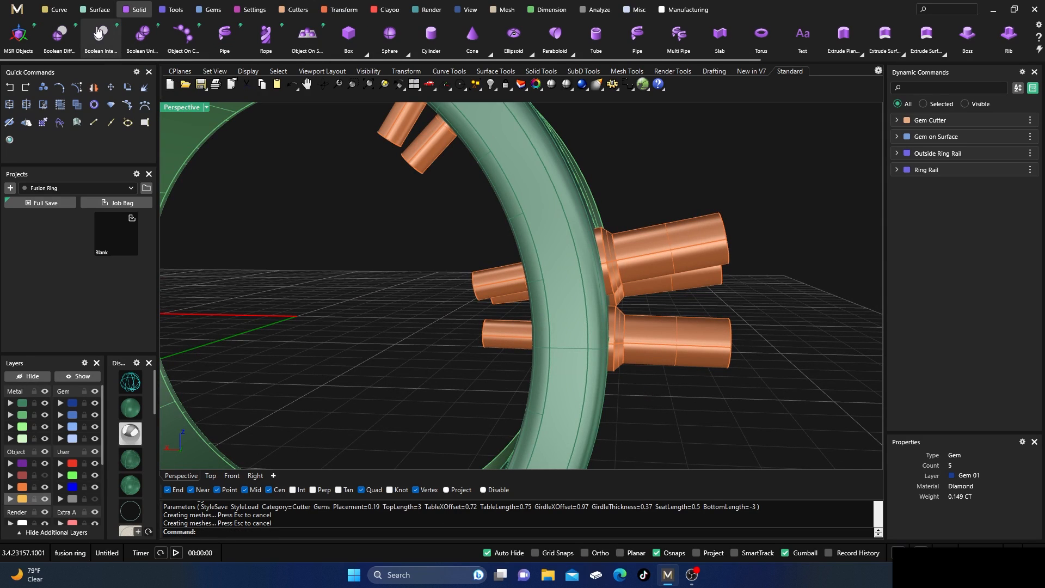
click(61, 36)
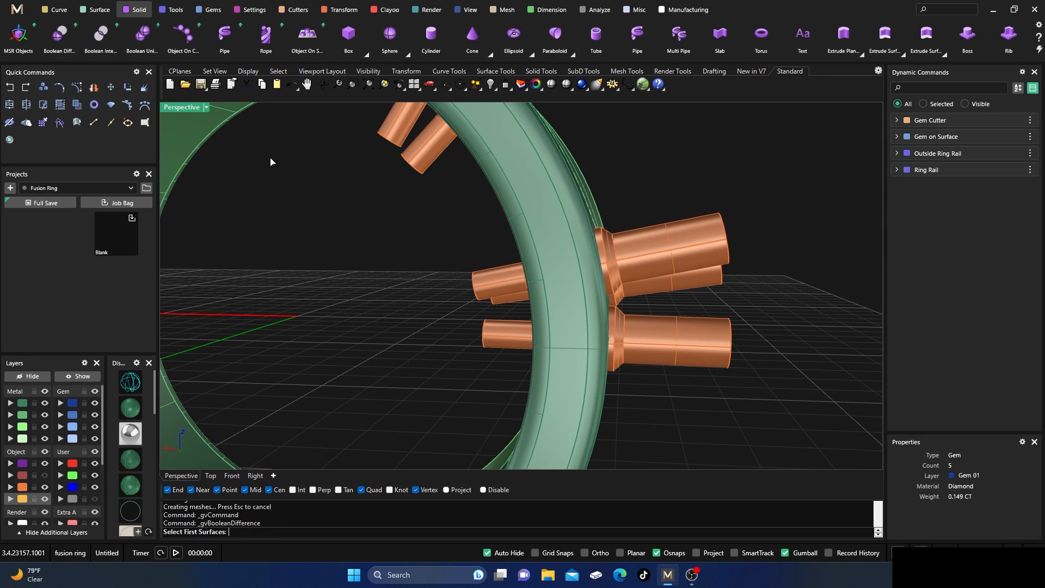
click(497, 179)
key(Return)
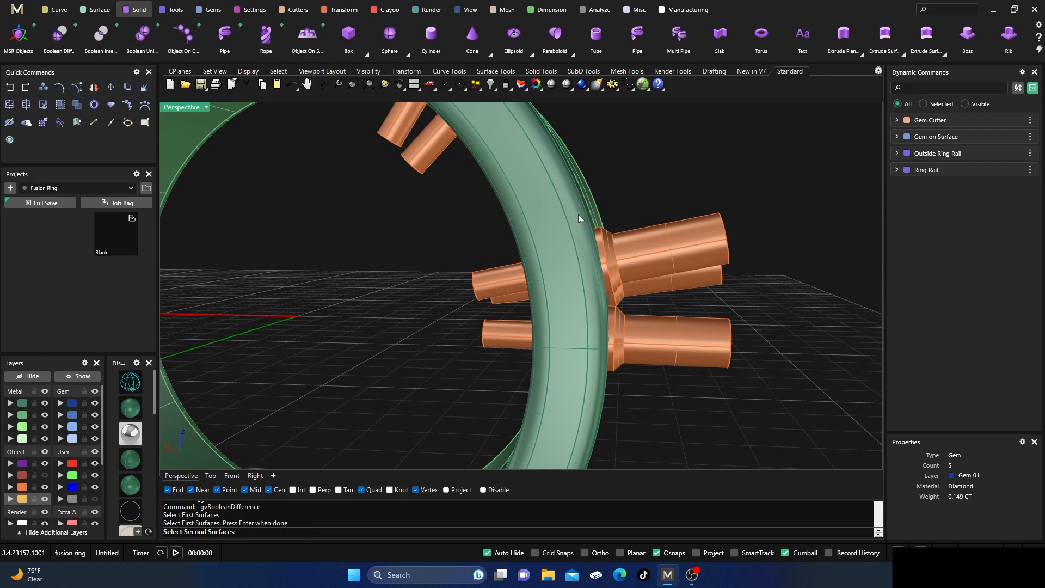
click(676, 247)
key(Return)
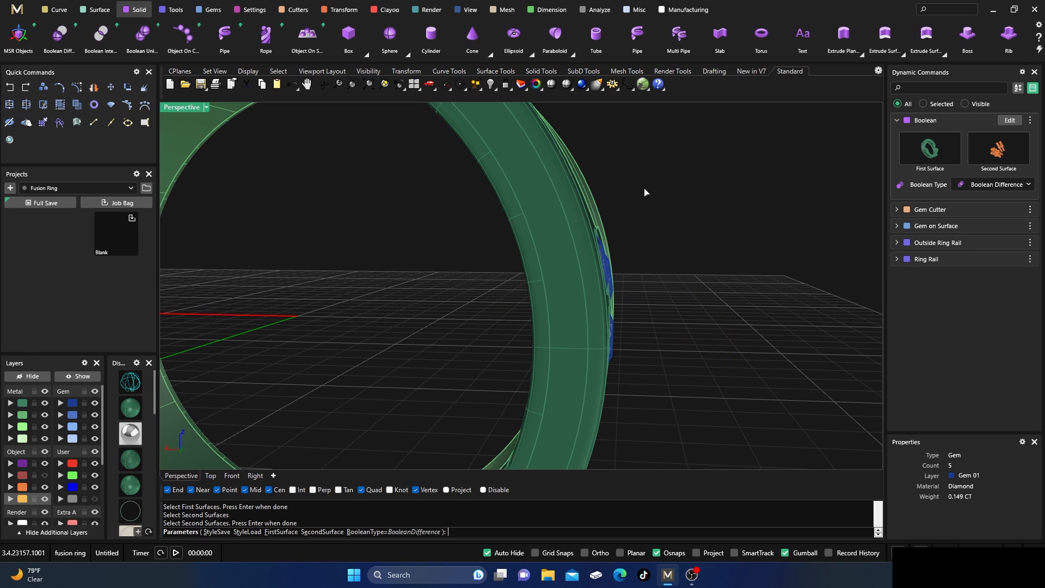
key(Return)
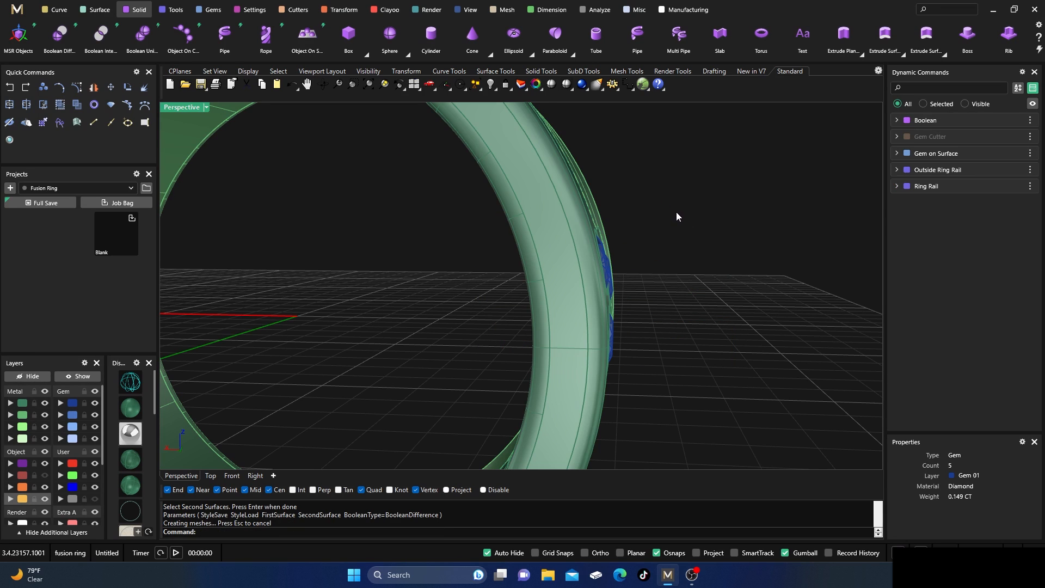
Delete the uncut original of the front ring piece that covers the seats, and check the gems in their holes.
scroll(730, 218, down, 6)
right_drag(745, 221, 651, 260)
scroll(415, 307, up, 2)
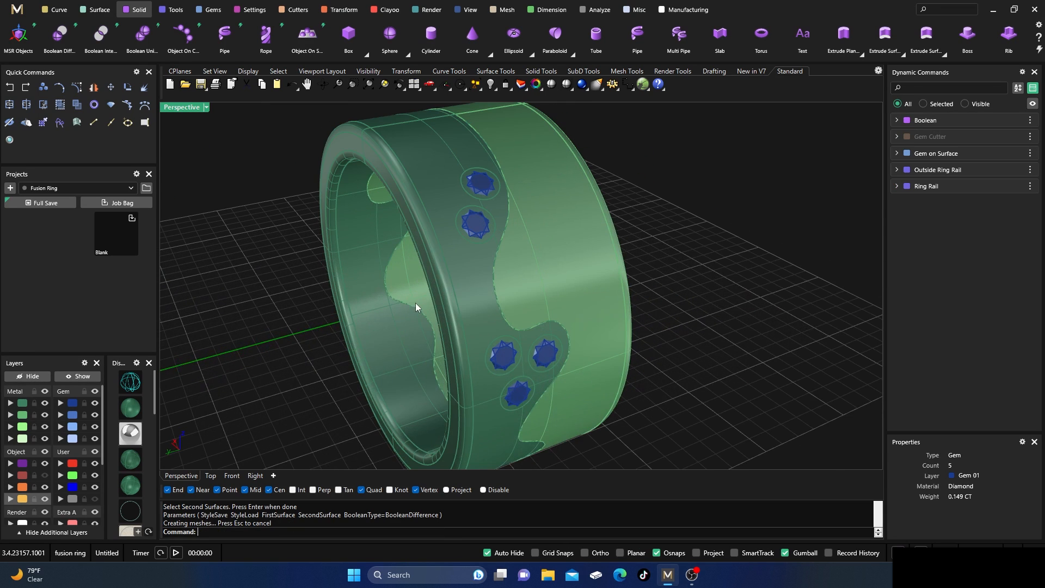
scroll(462, 235, up, 2)
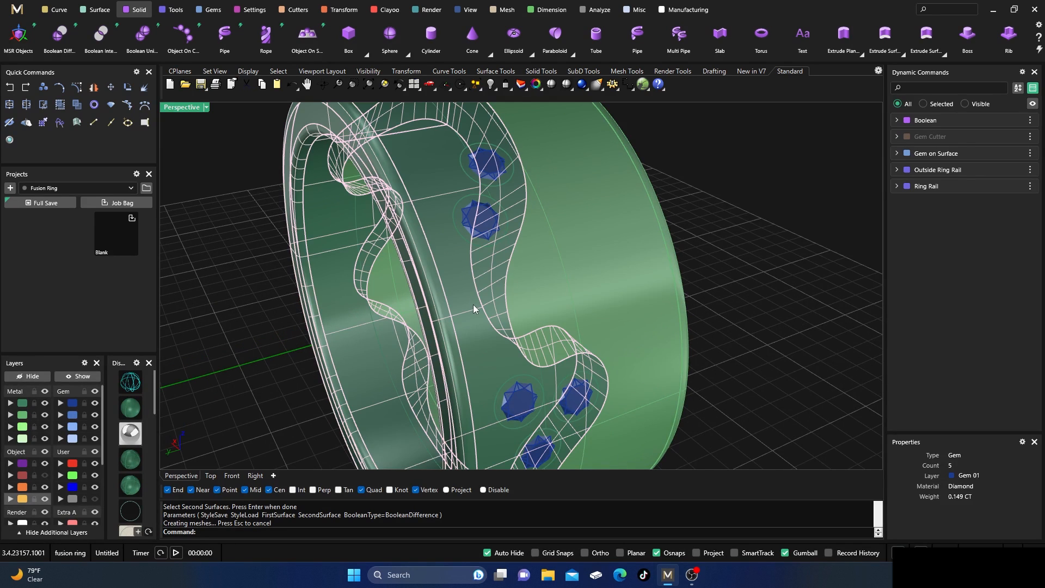
key(Delete)
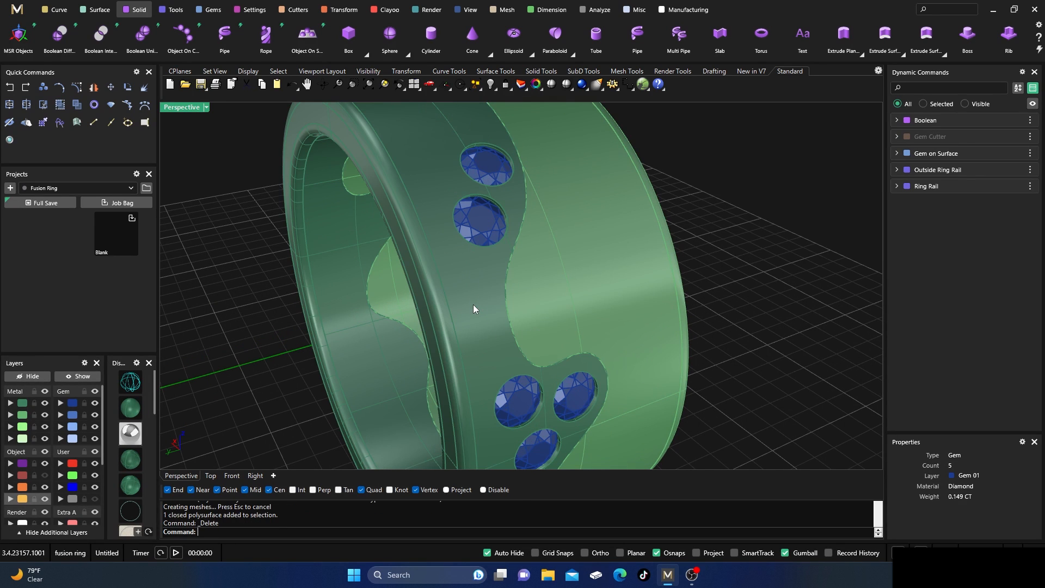
scroll(609, 283, down, 4)
mouse_move(625, 277)
right_down()
mouse_move(627, 291)
mouse_move(607, 275)
mouse_move(615, 281)
right_up()
scroll(516, 284, up, 6)
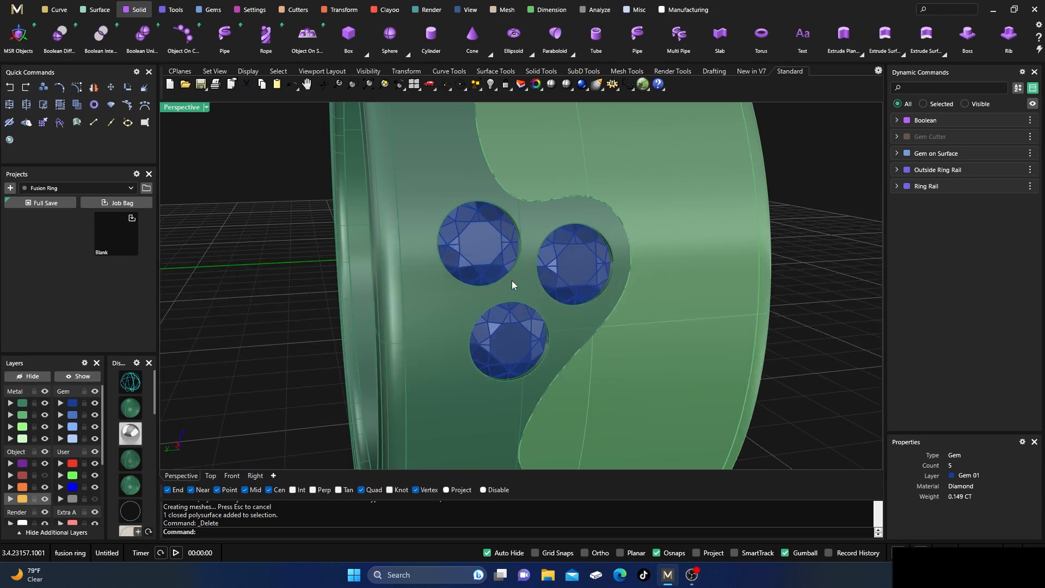
right_drag(505, 292, 531, 301)
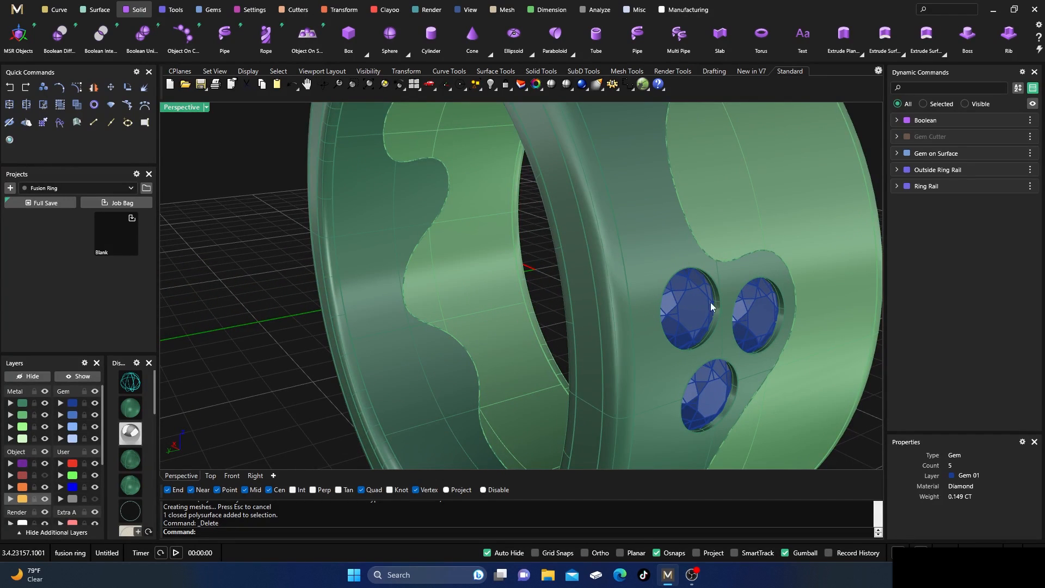
scroll(718, 283, up, 5)
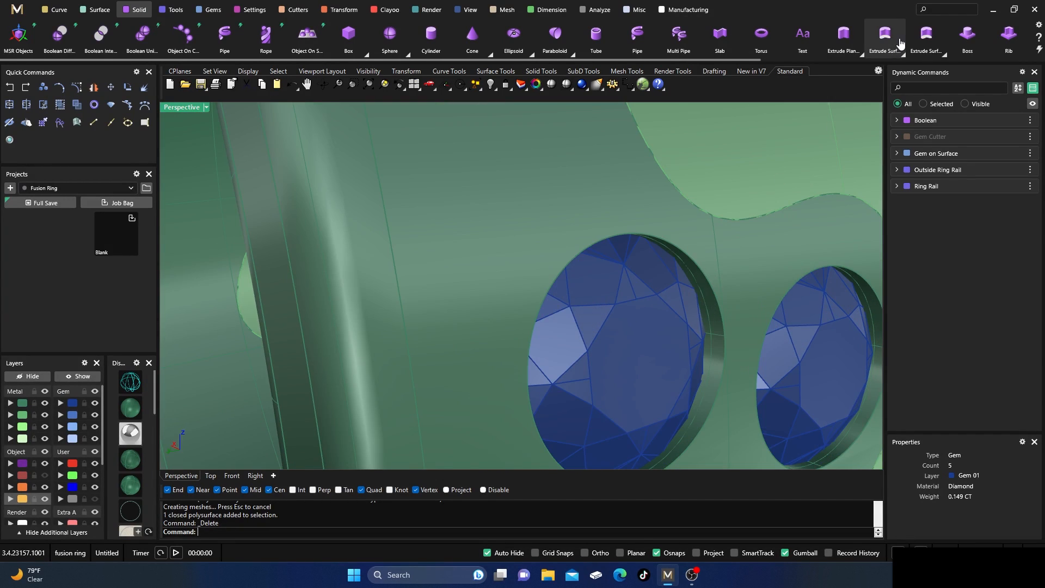
Start a Blend Edge on the outer rim of one seat in the three-gem cluster, with preview on and next radius 0.2.
scroll(984, 47, down, 2)
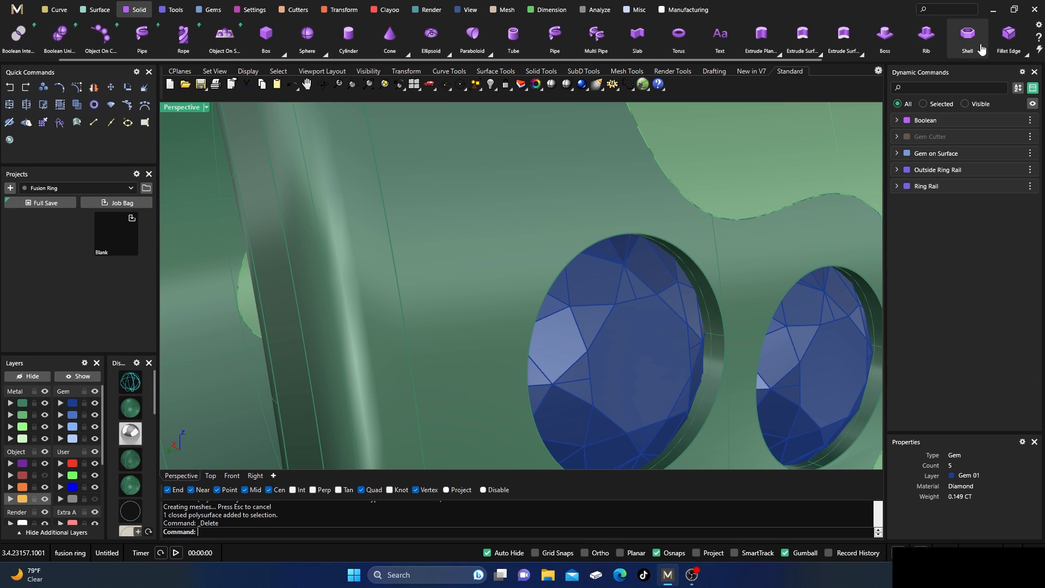
click(1023, 53)
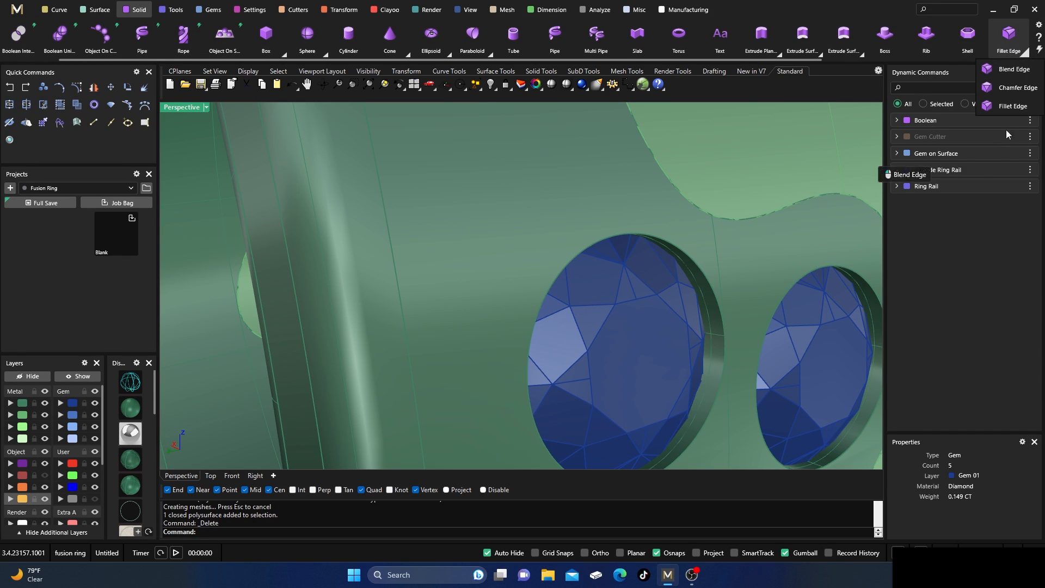
click(1014, 69)
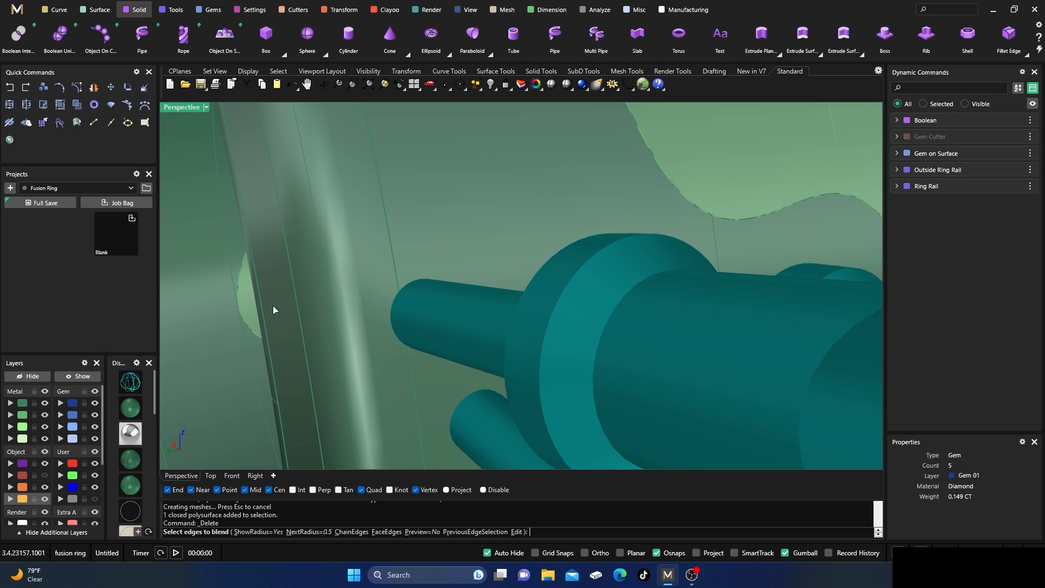
scroll(275, 307, down, 5)
scroll(511, 299, up, 5)
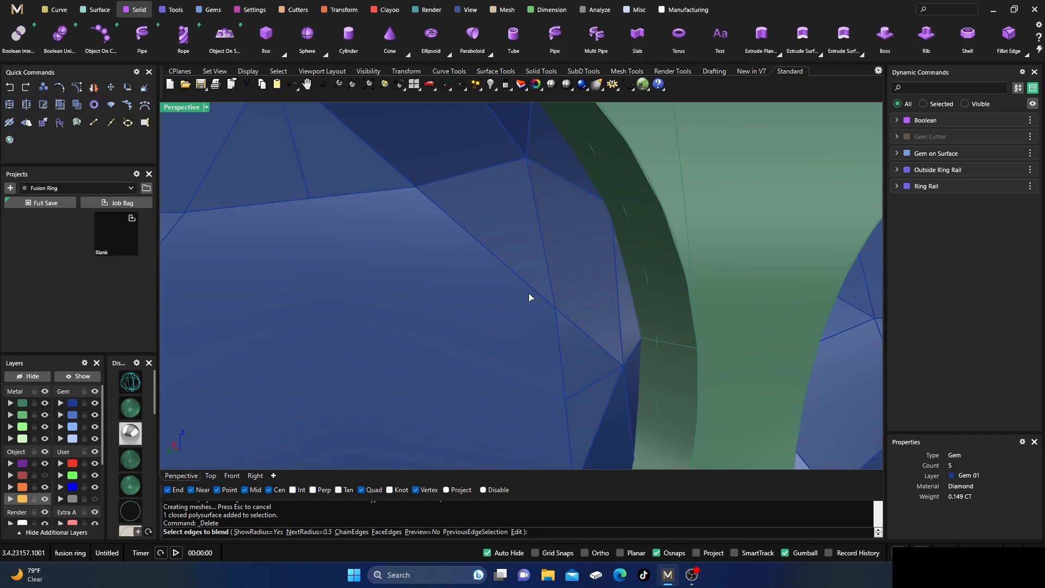
scroll(530, 291, down, 3)
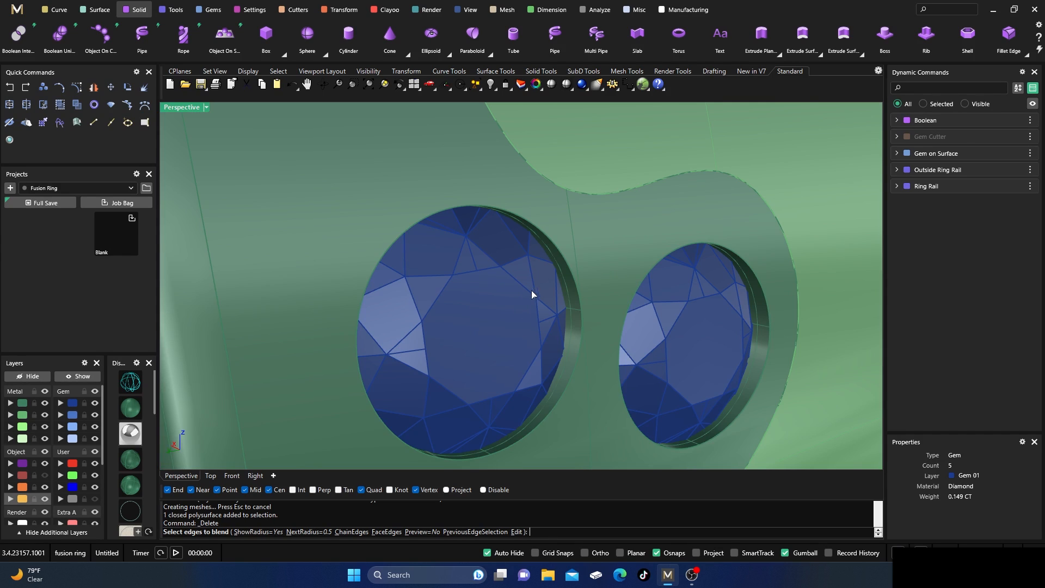
click(578, 294)
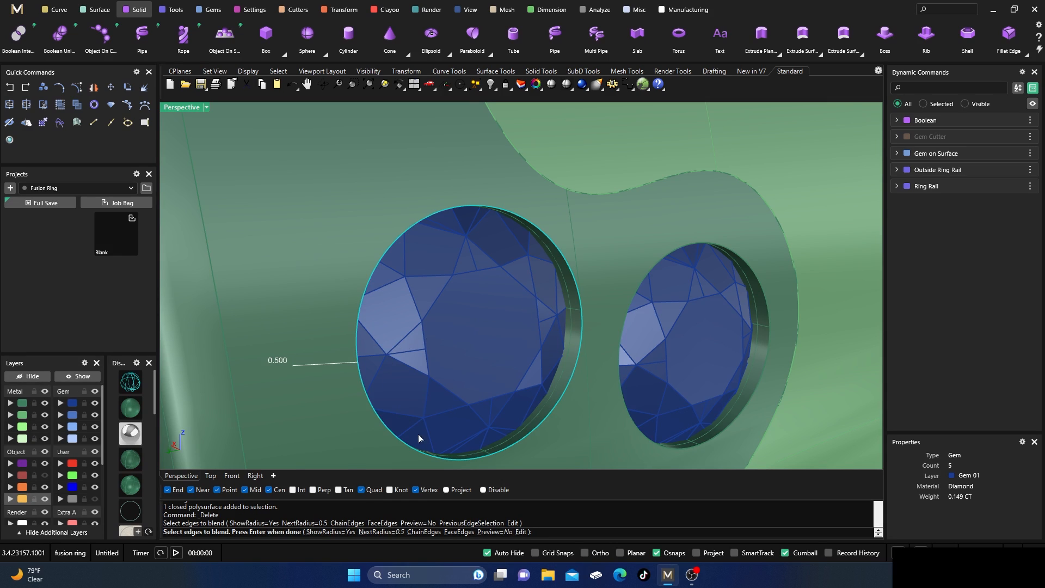
click(490, 532)
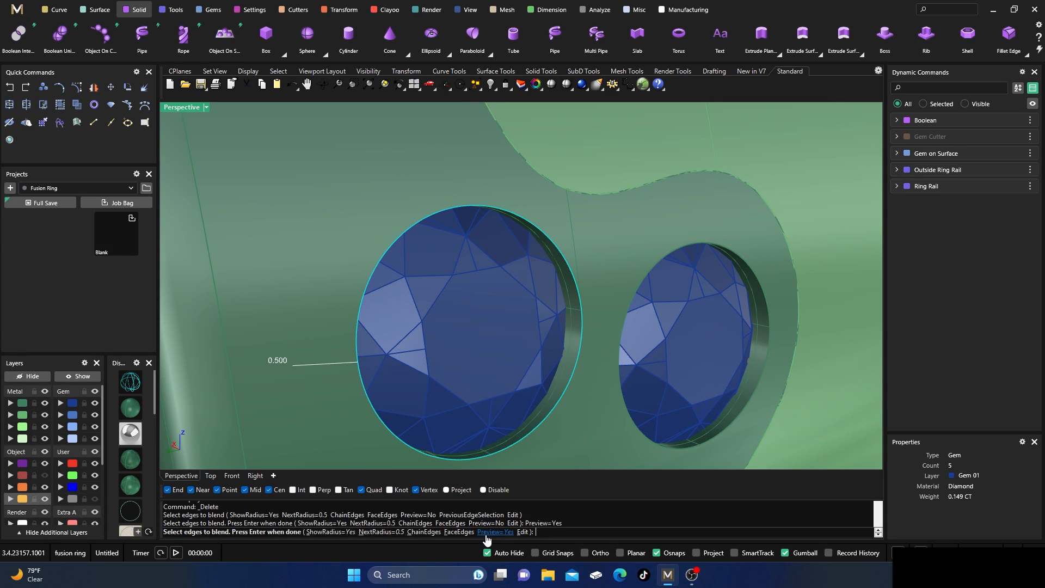
click(373, 533)
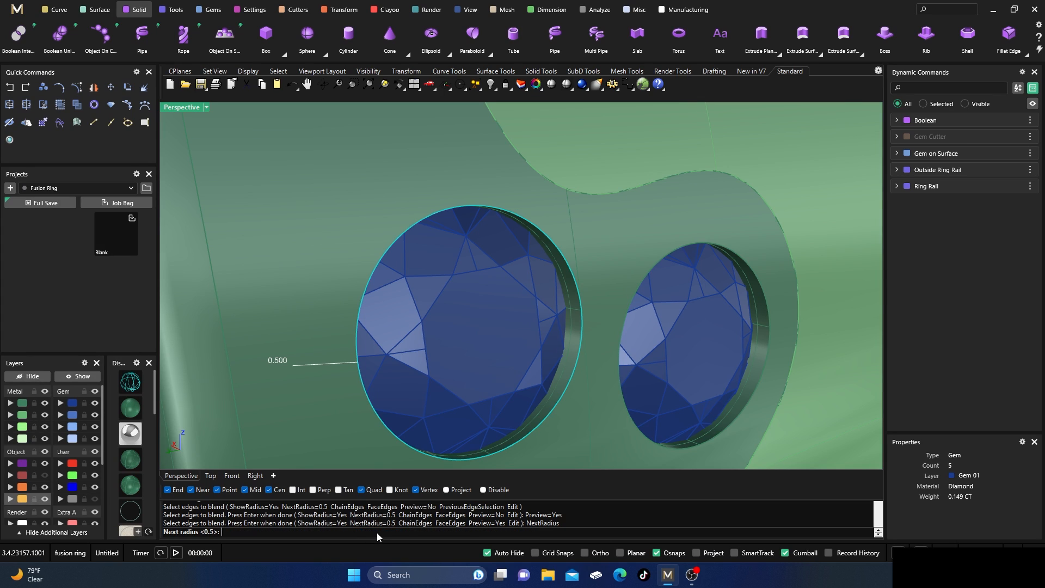
text(.2)
key(Return)
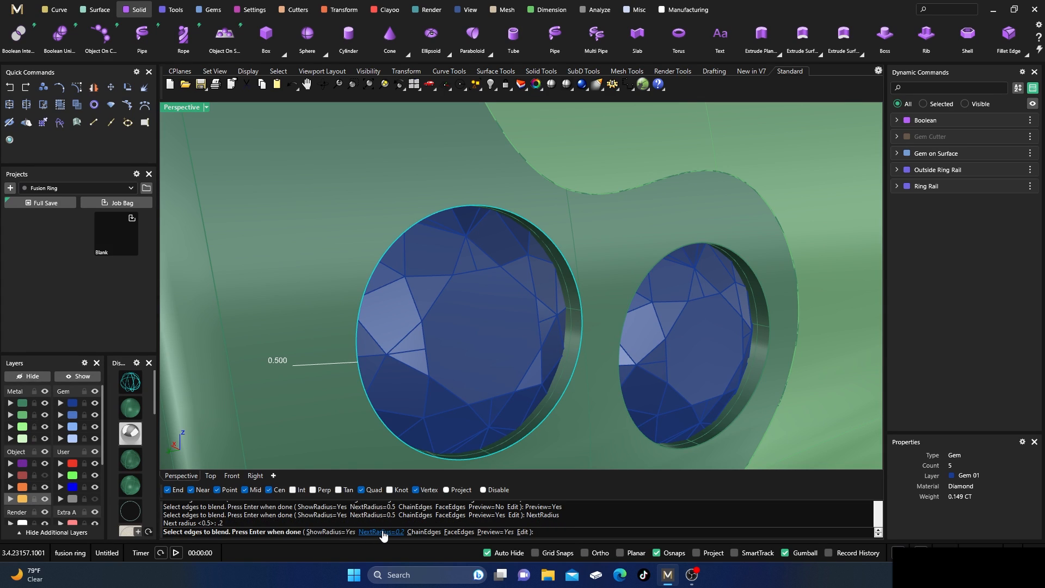
key(Return)
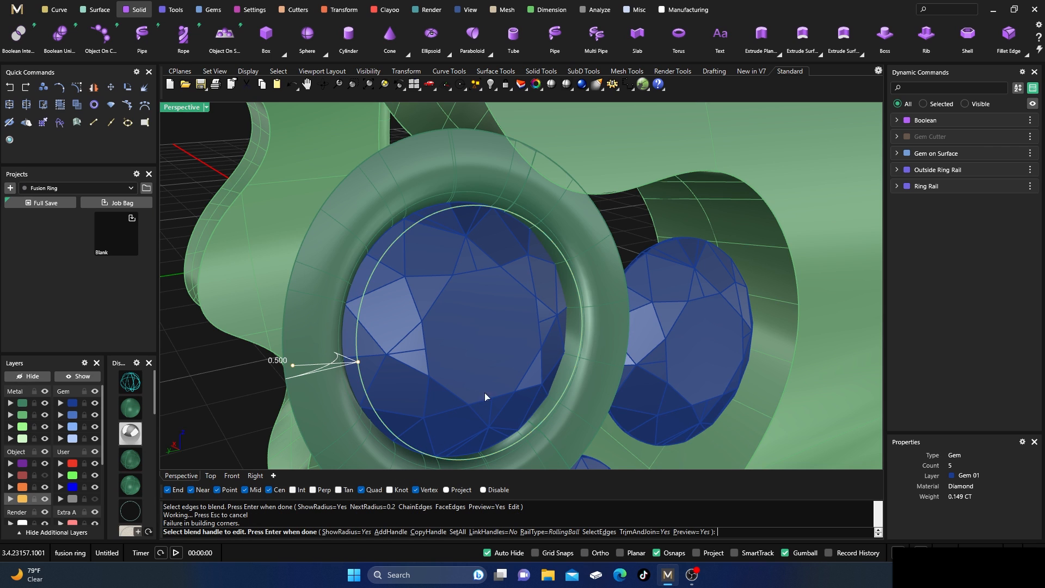
Set the radius of all blend handles to 0.2 and apply the blend to the seat rim.
scroll(514, 385, down, 5)
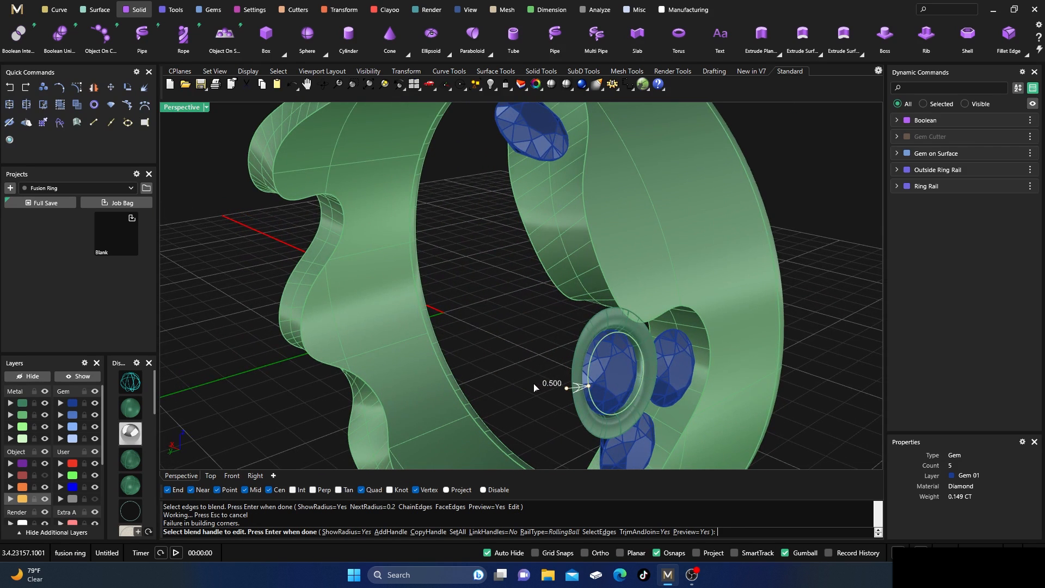
click(458, 531)
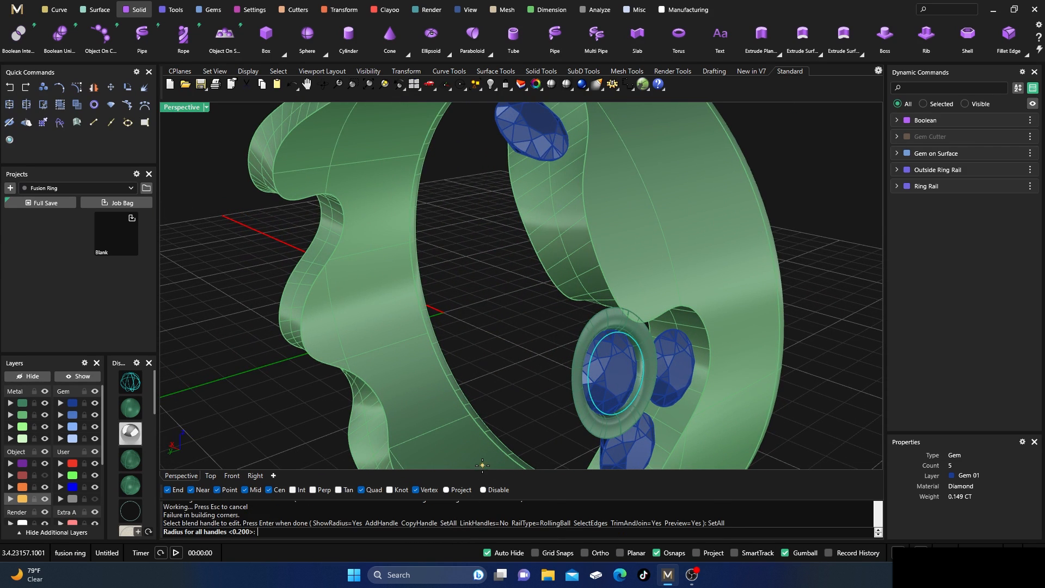
key(Return)
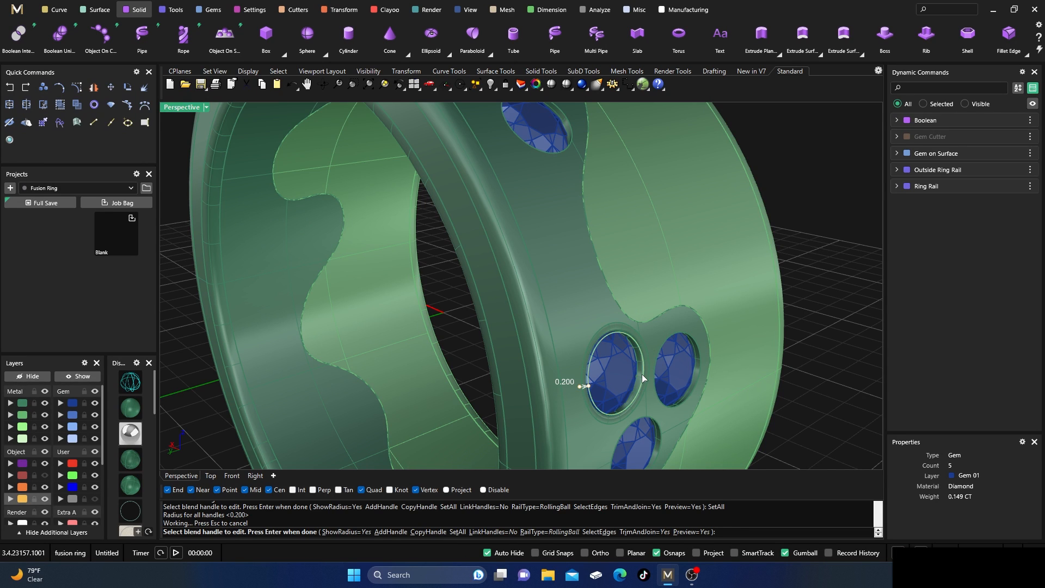
key(Return)
Examine the blended seat rim against the unblended seats, close up and from around the ring.
right_drag(642, 374, 617, 342)
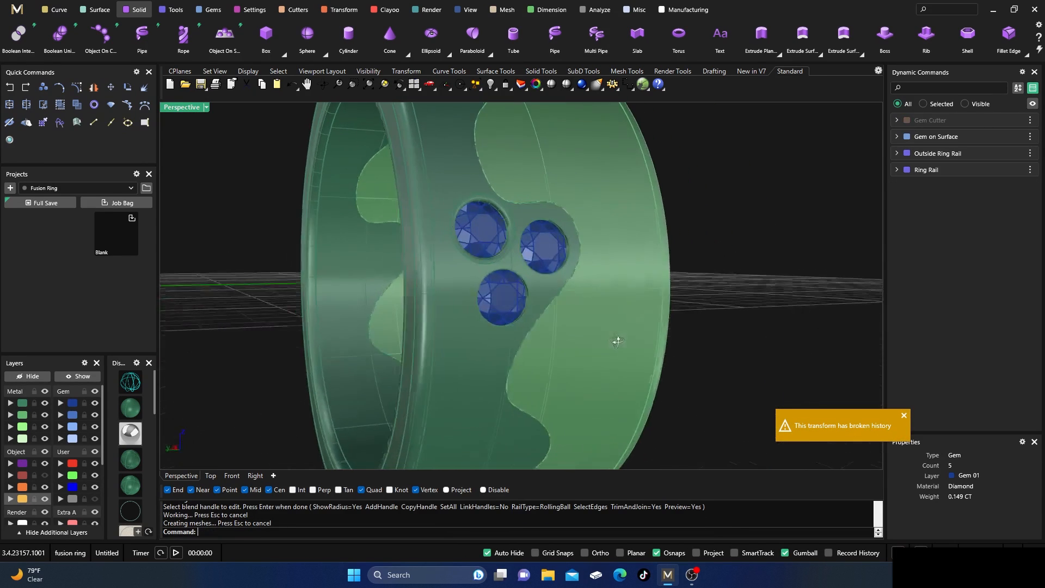
scroll(498, 221, up, 3)
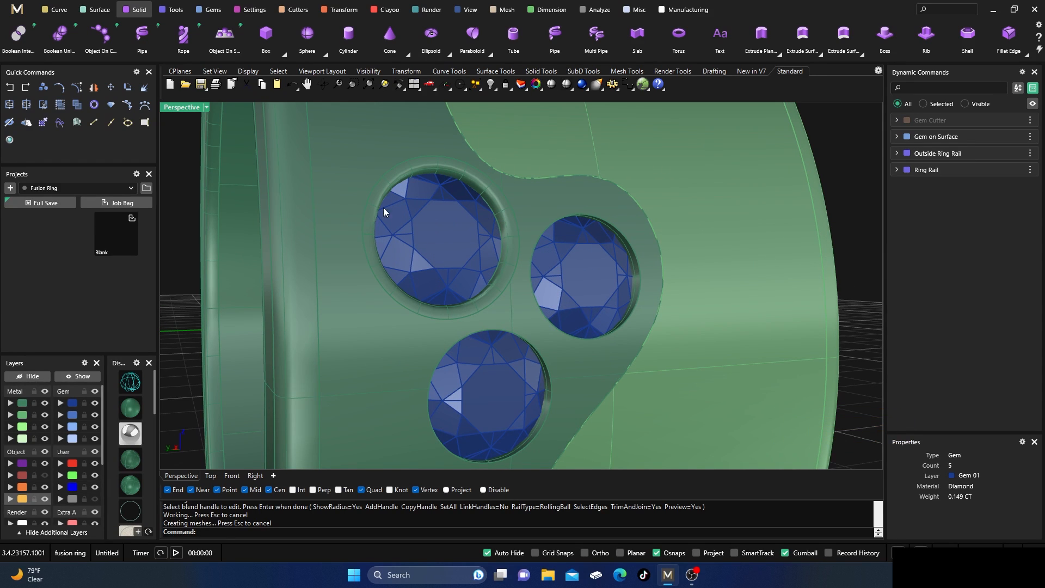
scroll(491, 263, down, 4)
right_drag(506, 259, 525, 269)
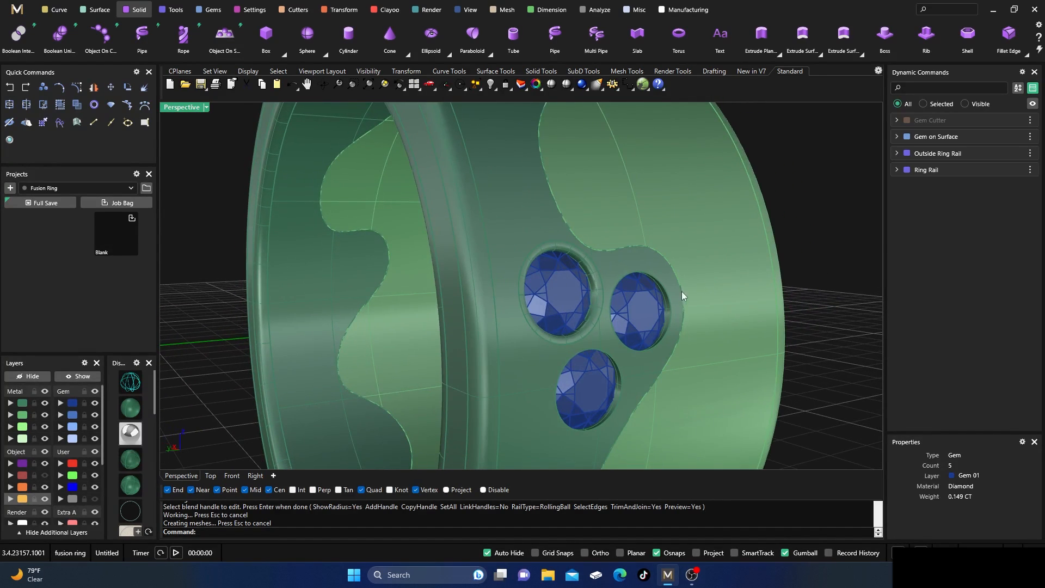
scroll(653, 285, down, 8)
right_drag(653, 286, 615, 290)
scroll(680, 379, up, 6)
scroll(588, 261, up, 7)
scroll(638, 302, down, 4)
scroll(447, 168, up, 3)
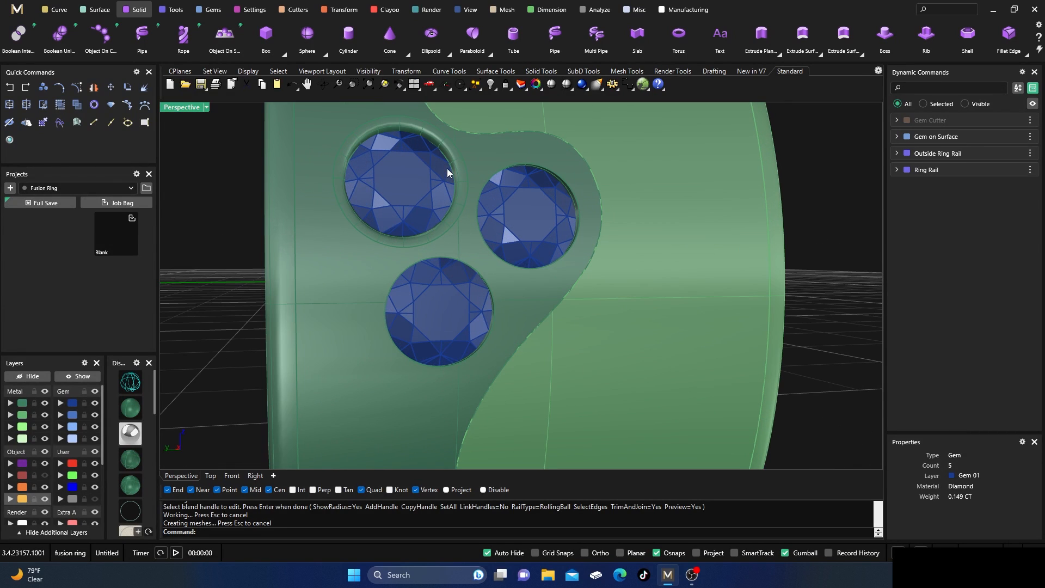
scroll(383, 195, down, 6)
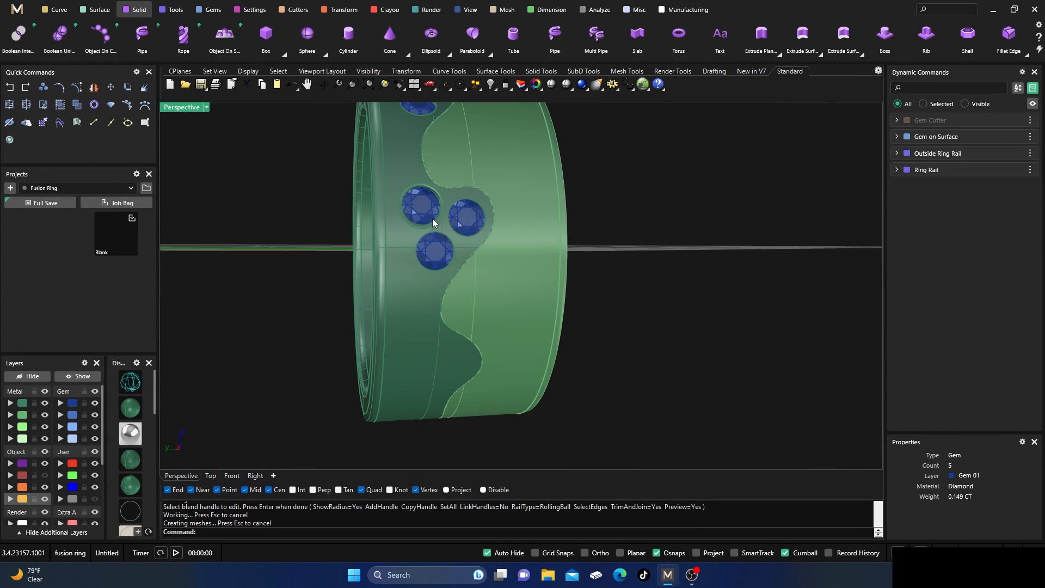
right_drag(432, 218, 446, 307)
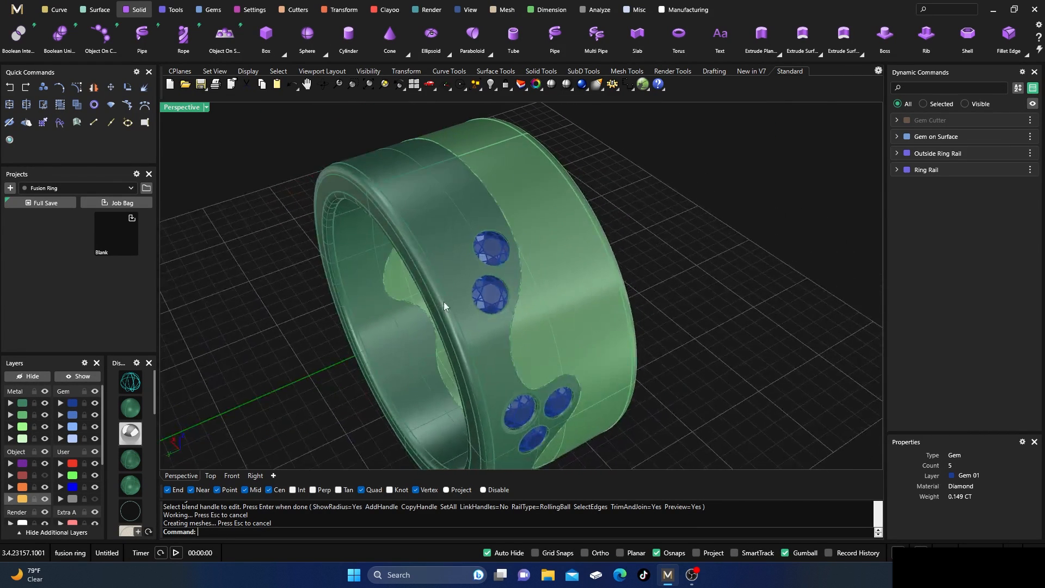
Examine the gem-set ring in the rendered metal display mode, and restore the green shaded display to view the whole ring.
click(131, 434)
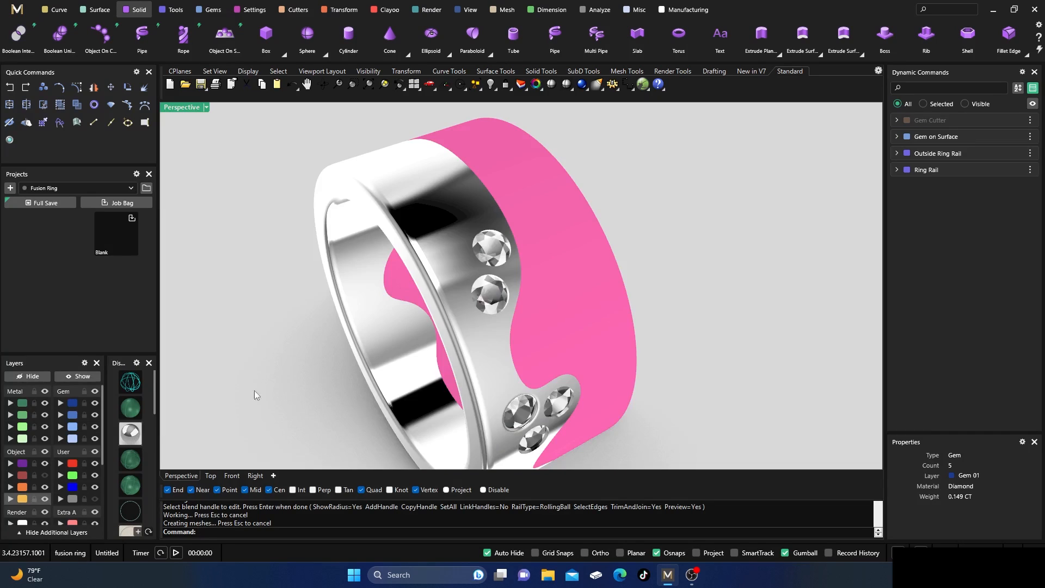
right_drag(474, 364, 464, 341)
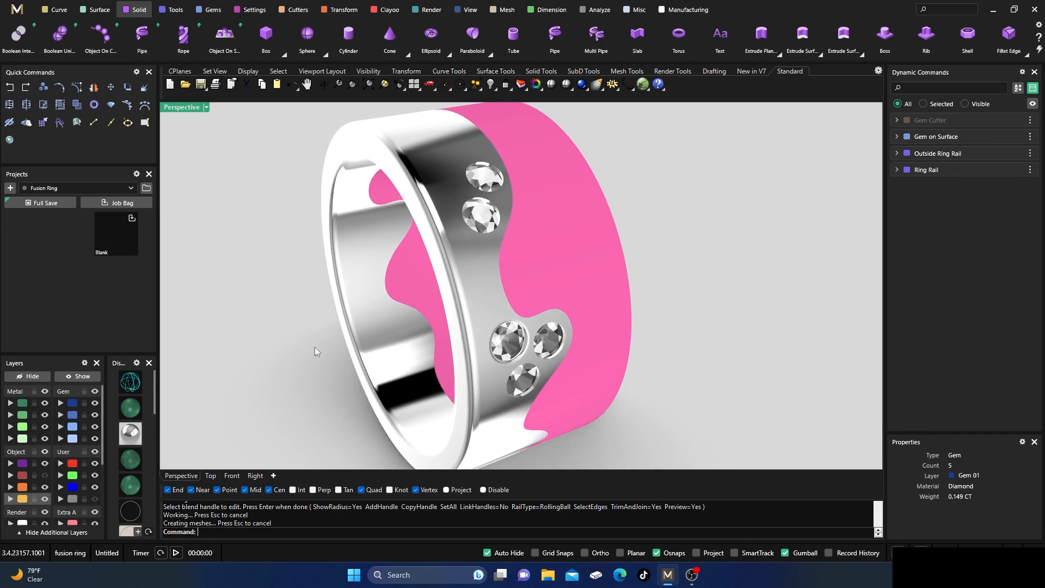
click(130, 408)
scroll(468, 256, down, 5)
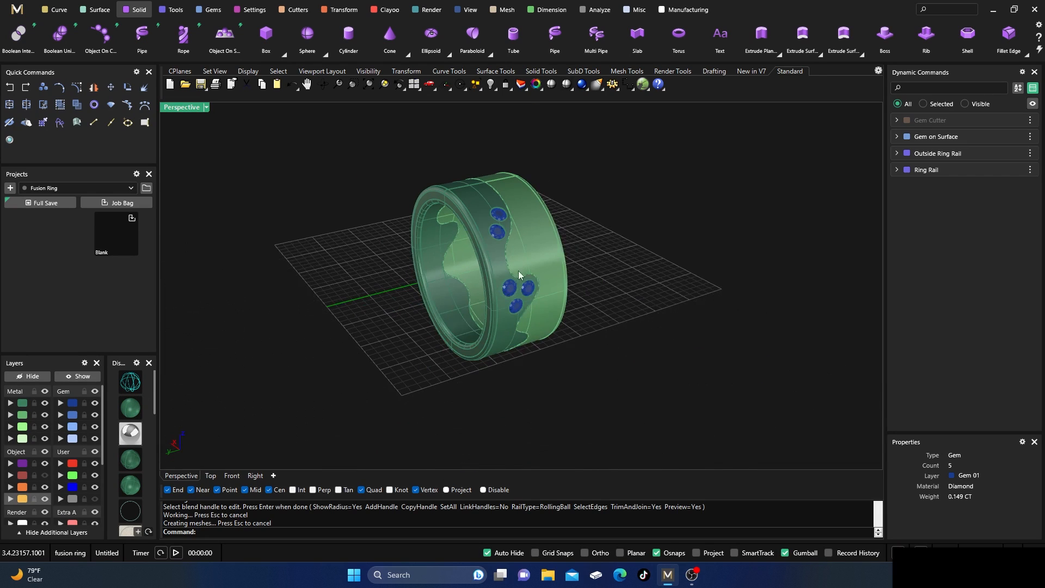
right_drag(468, 256, 487, 256)
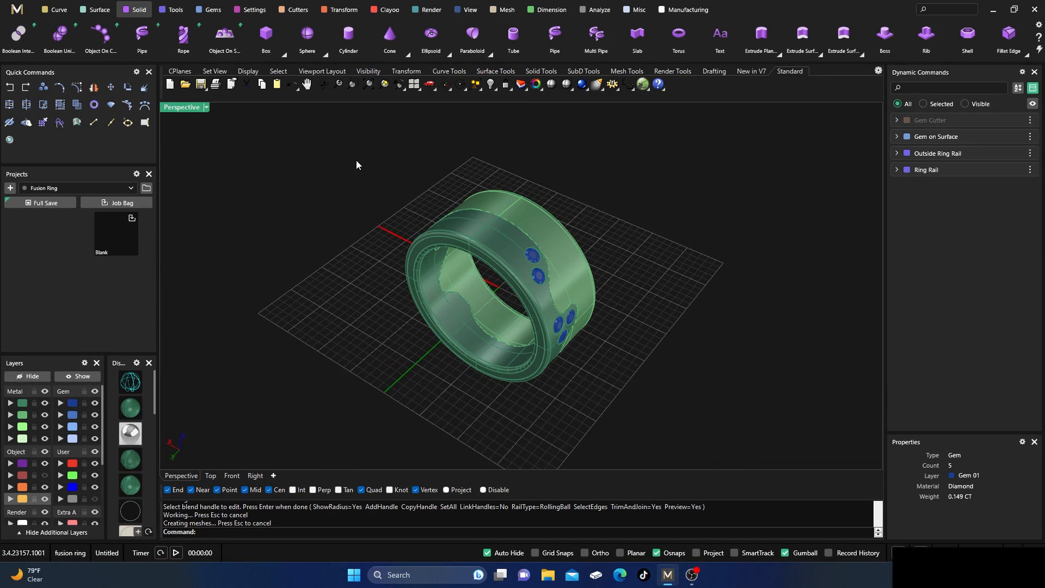
Delete both ring pieces with their gems and the remaining curve, and start a new file without saving the changes.
drag(356, 164, 664, 442)
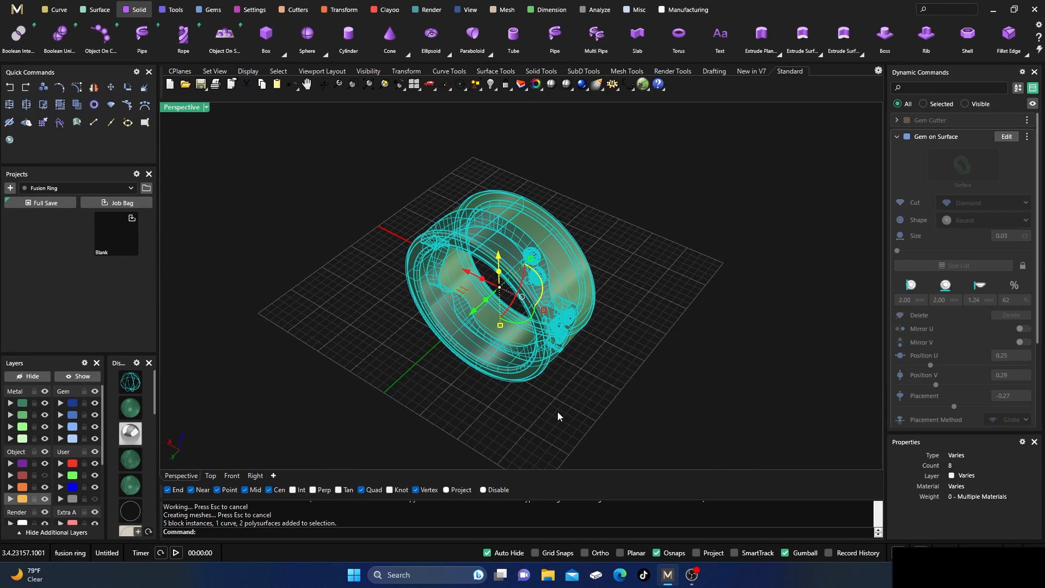
key(Delete)
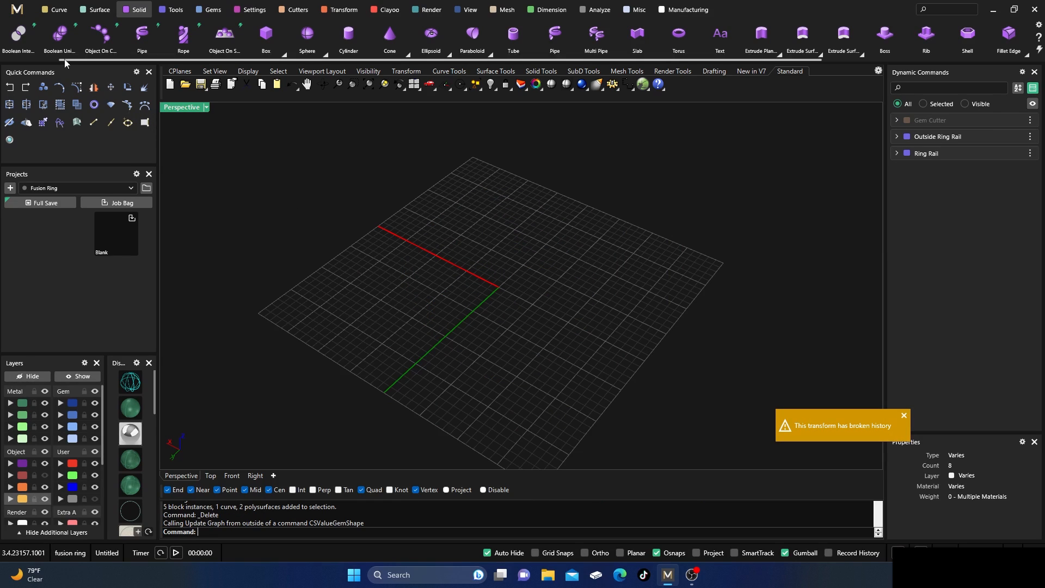
click(17, 9)
click(97, 66)
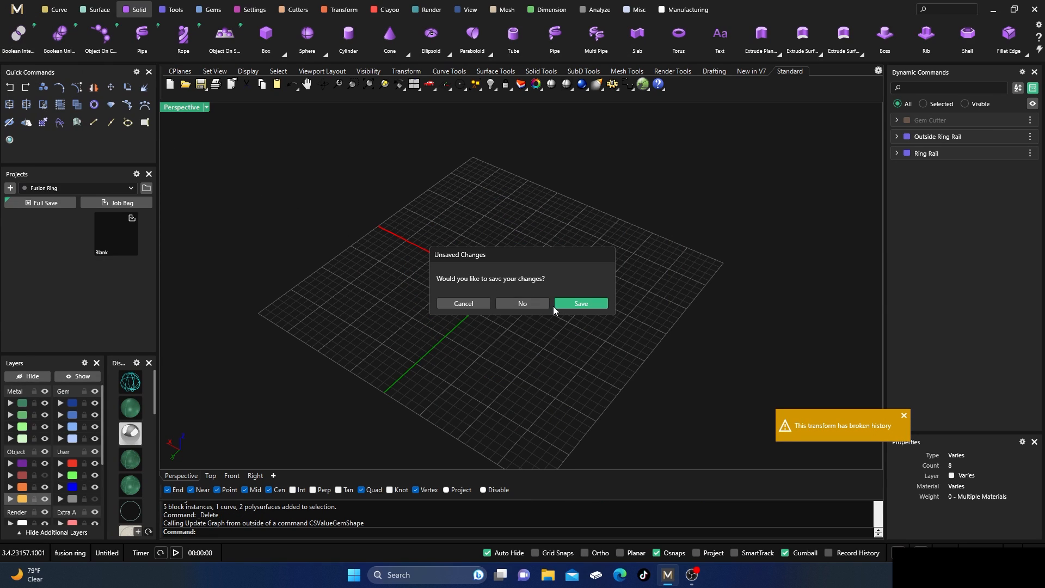
click(537, 302)
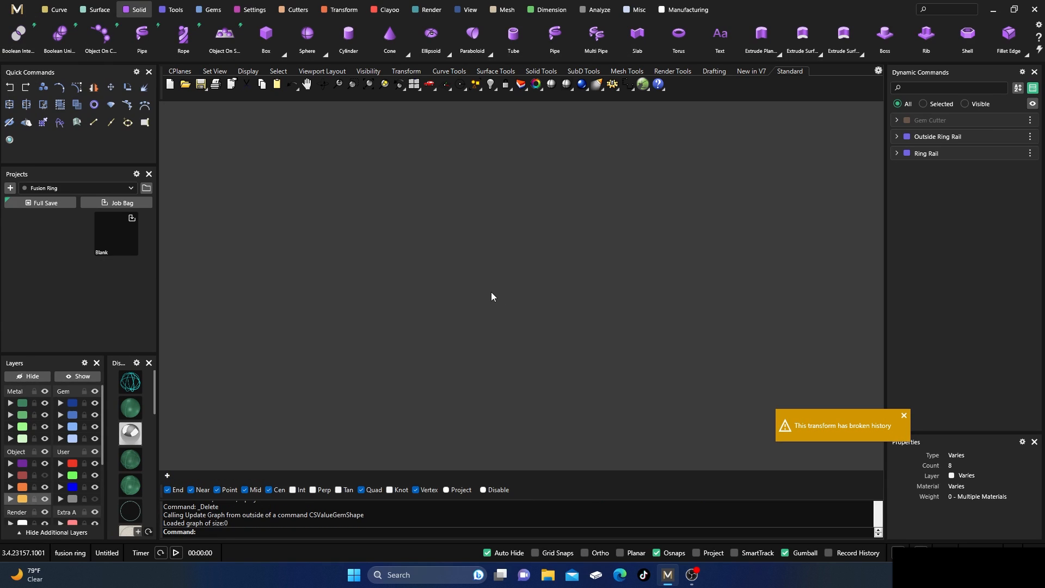
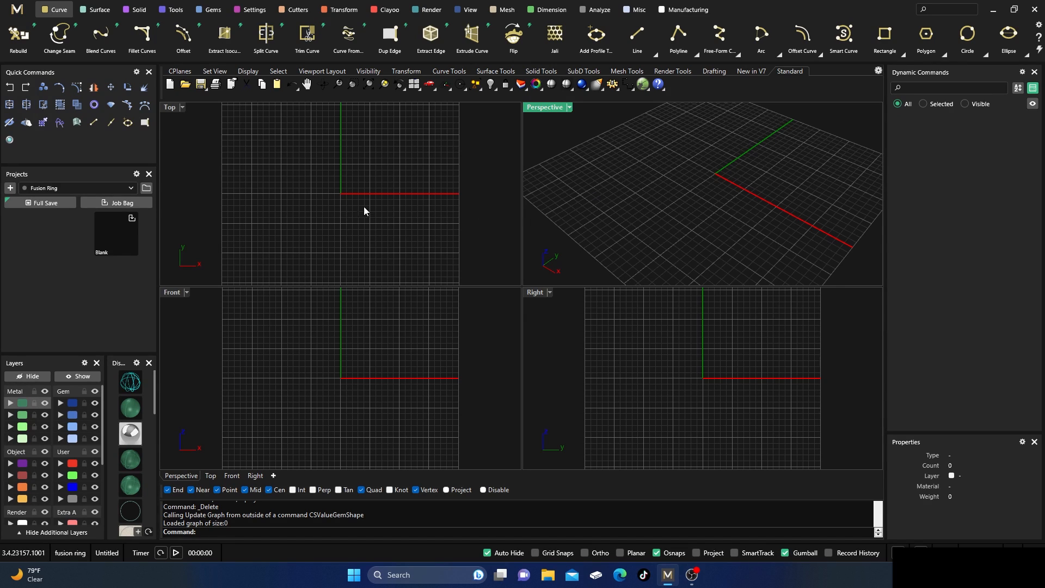
Create a ring rail for a US size 7 finger.
click(175, 12)
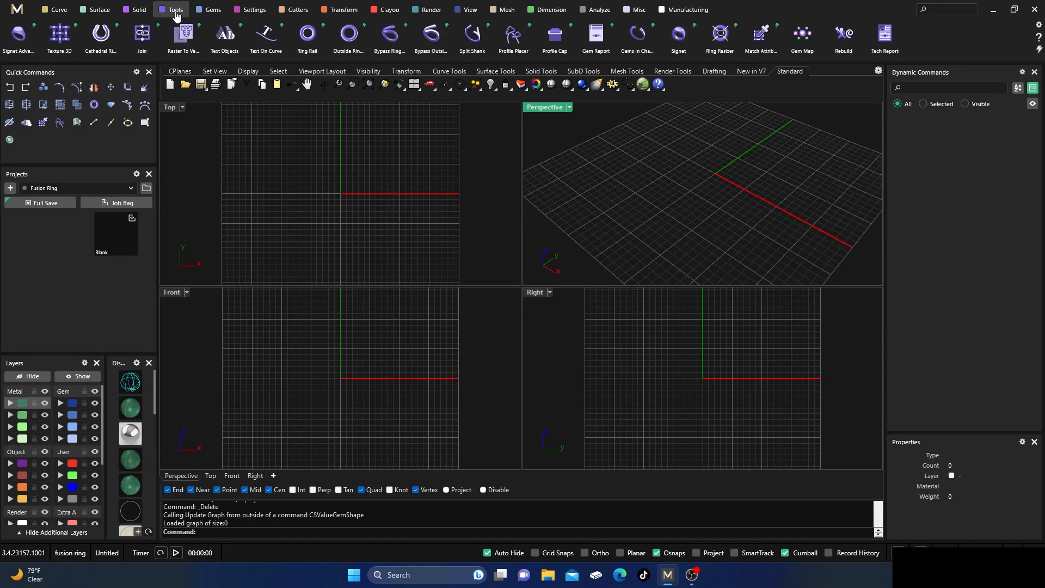
click(307, 36)
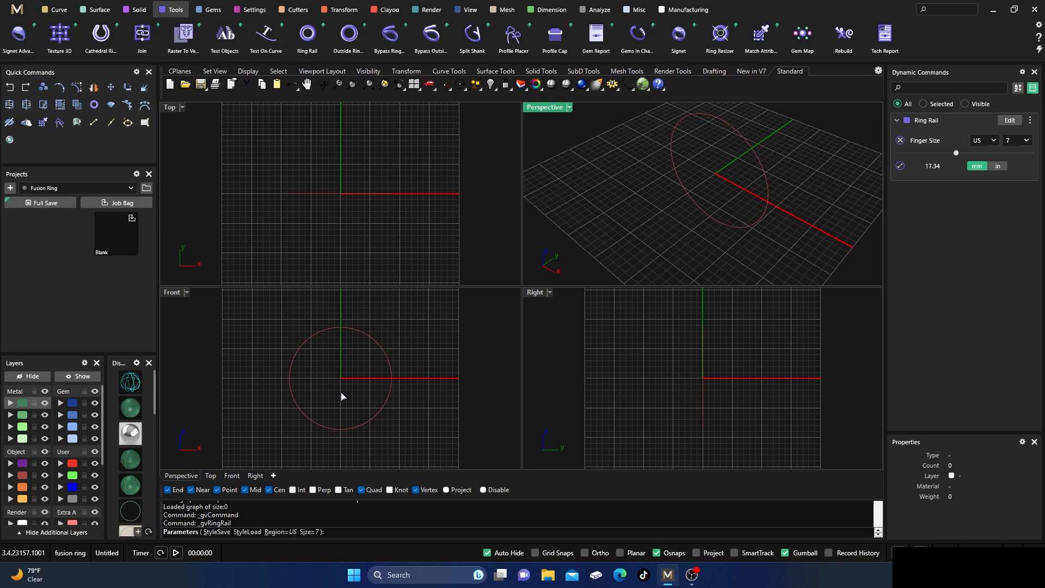
key(Return)
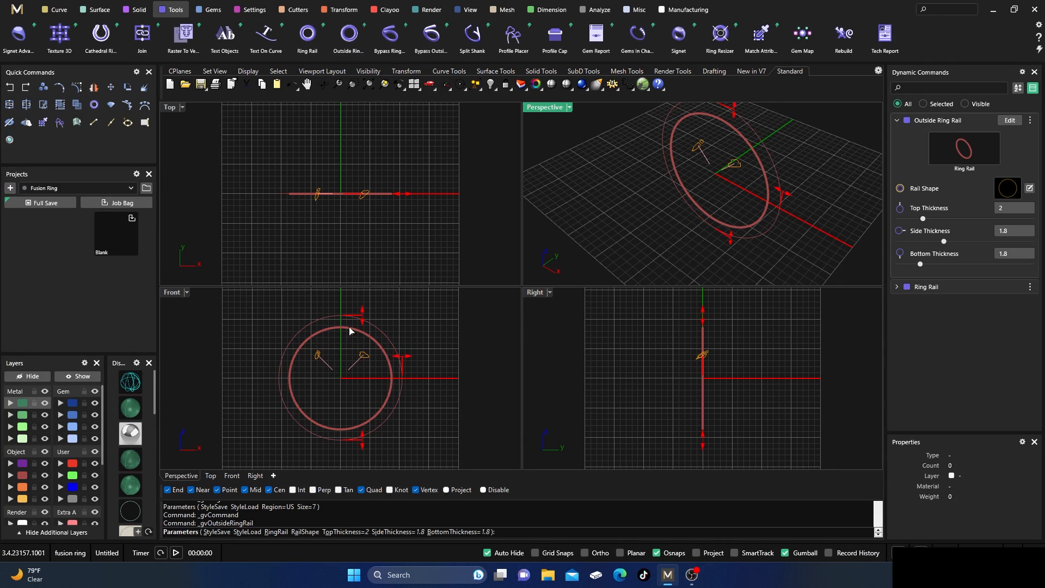
Add an outside ring rail around the finger rail with its side and bottom thickness set to 2 mm.
mouse_move(363, 319)
mouse_move(398, 362)
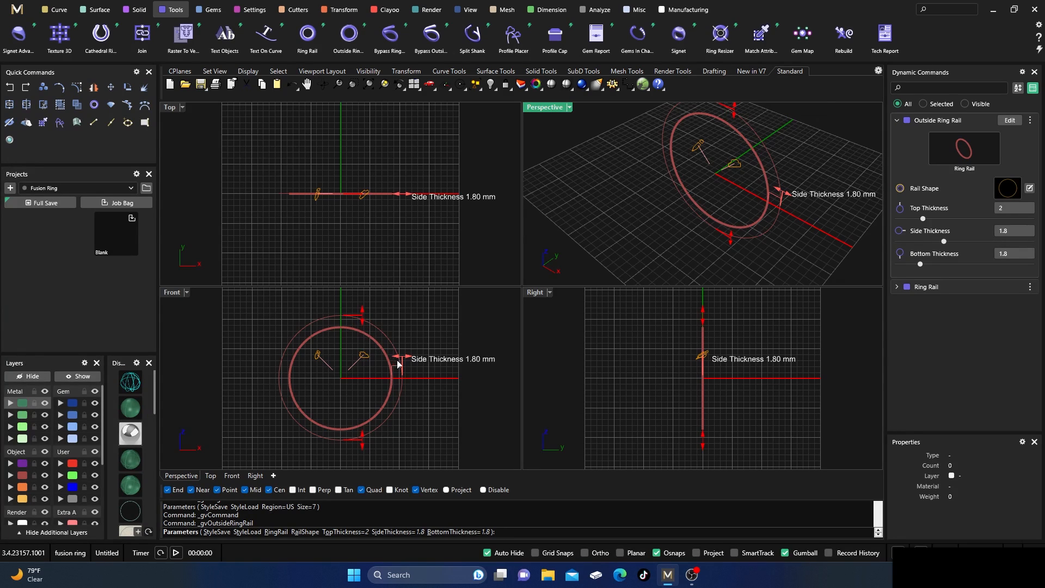
drag(407, 357, 407, 358)
mouse_move(359, 442)
drag(360, 442, 361, 440)
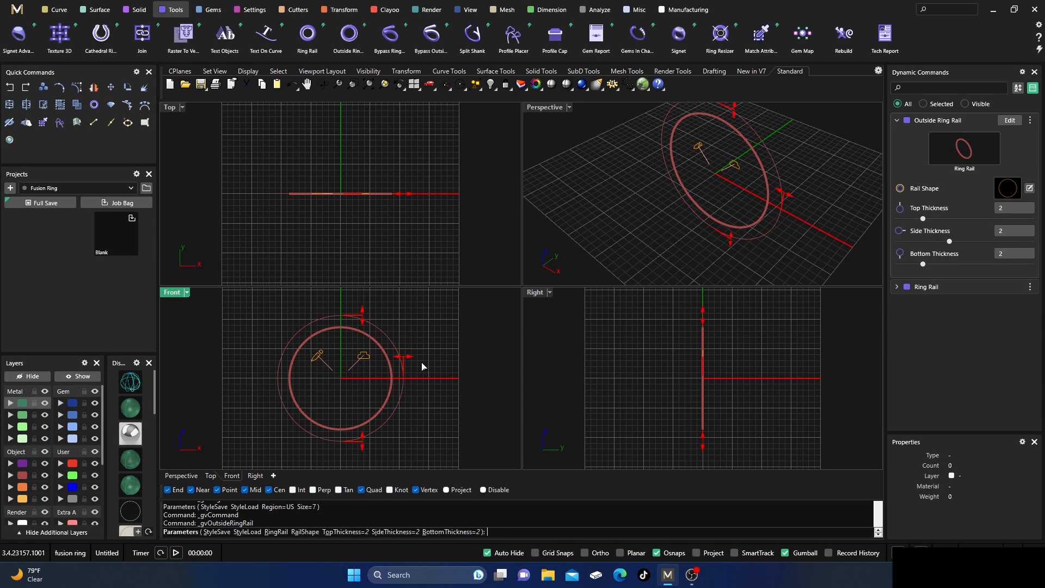
key(Return)
Extrude both rail curves into a solid band 5 mm to each side with grid snaps on, and show it shaded.
drag(718, 256, 675, 186)
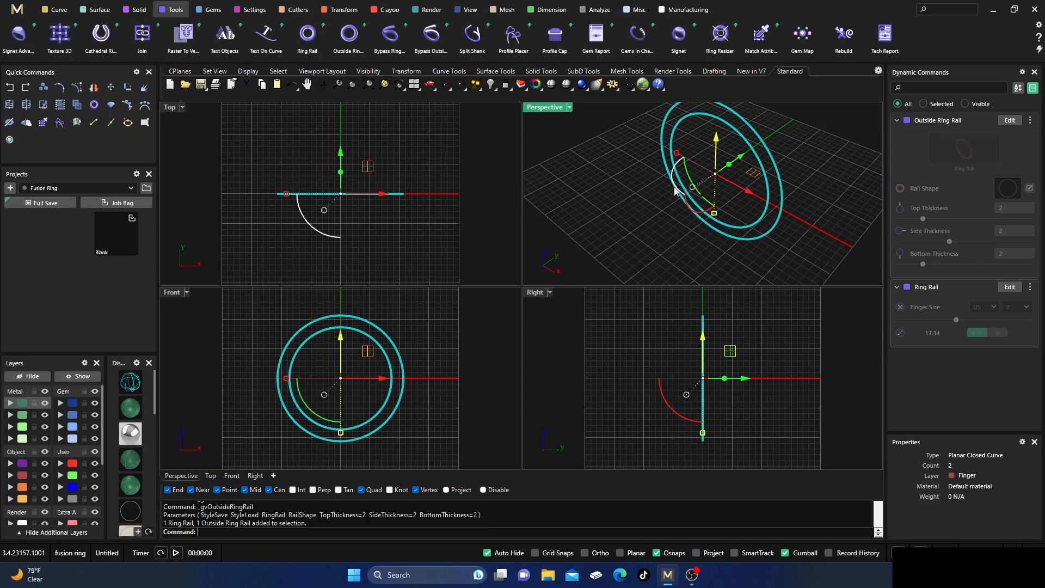
click(130, 15)
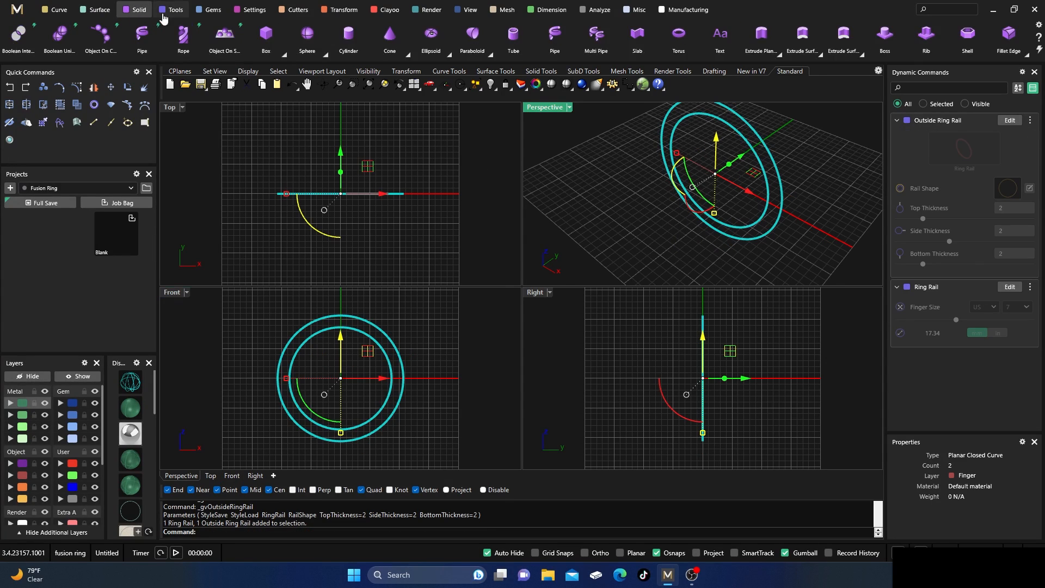
click(779, 56)
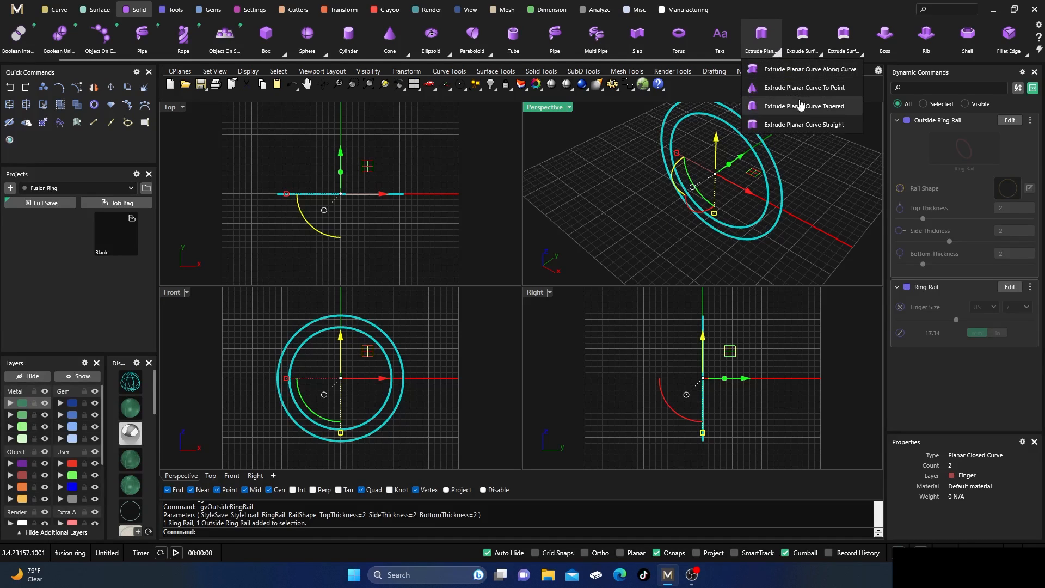
click(798, 104)
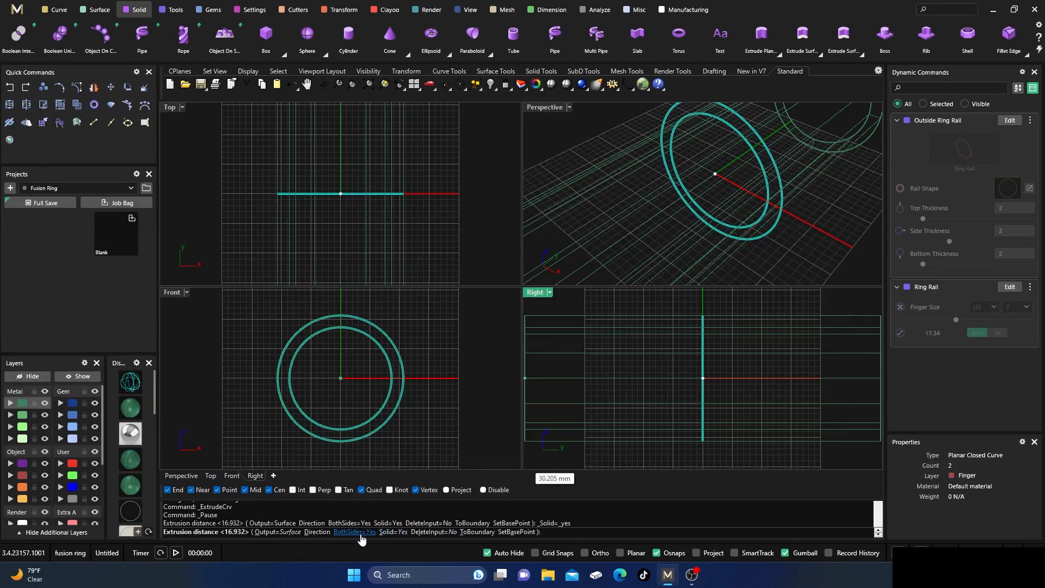
click(535, 553)
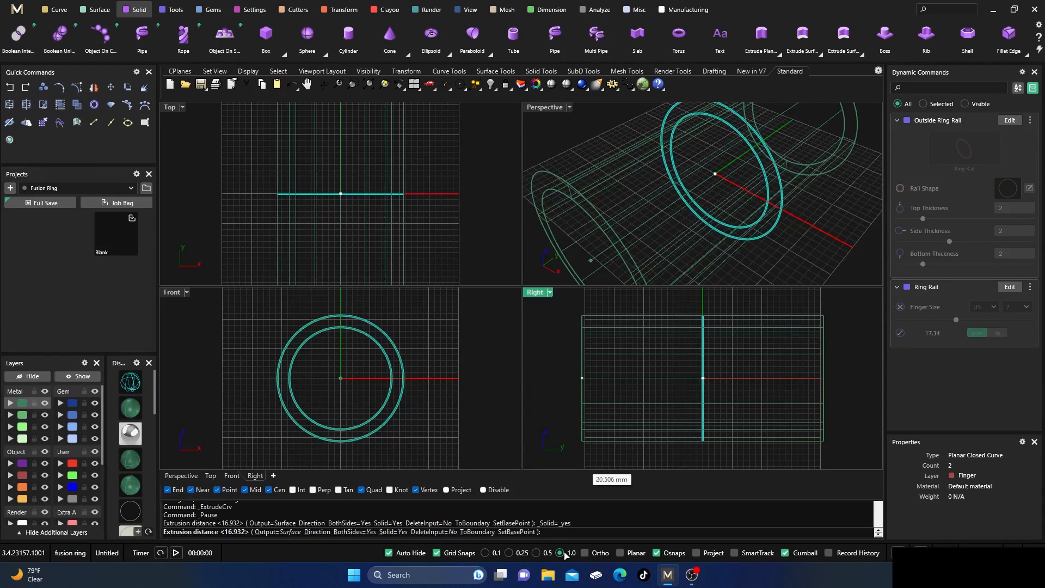
click(670, 323)
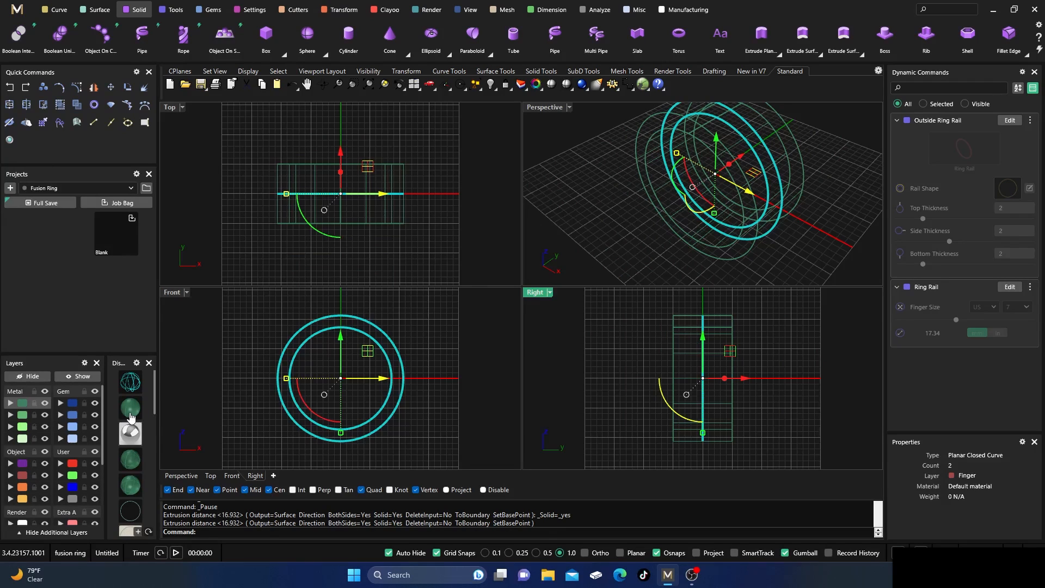
click(558, 142)
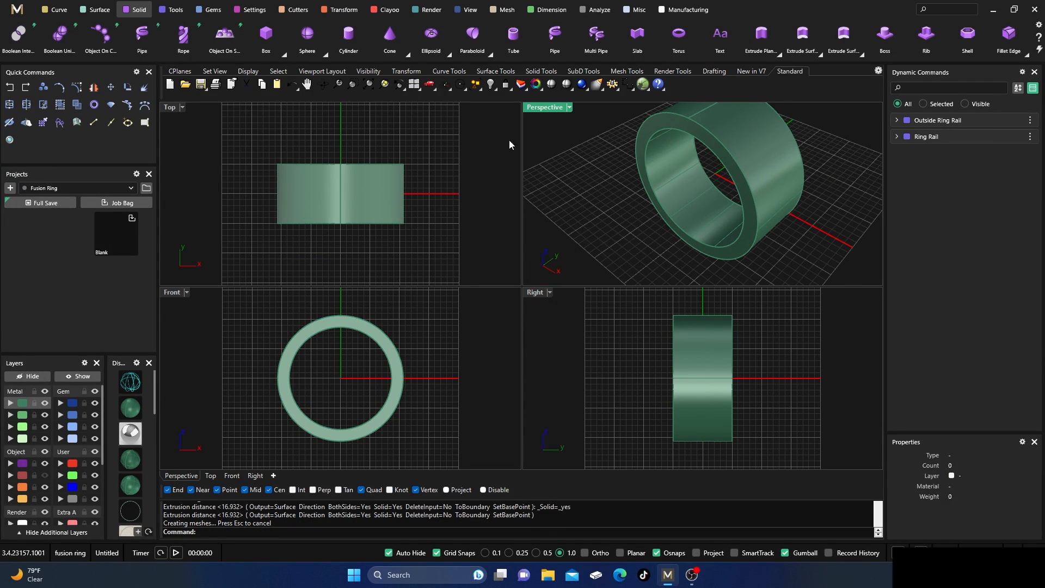
Blend all inner and outer edges of the ring band with a radius of 0.5.
double_click(551, 107)
scroll(479, 296, down, 3)
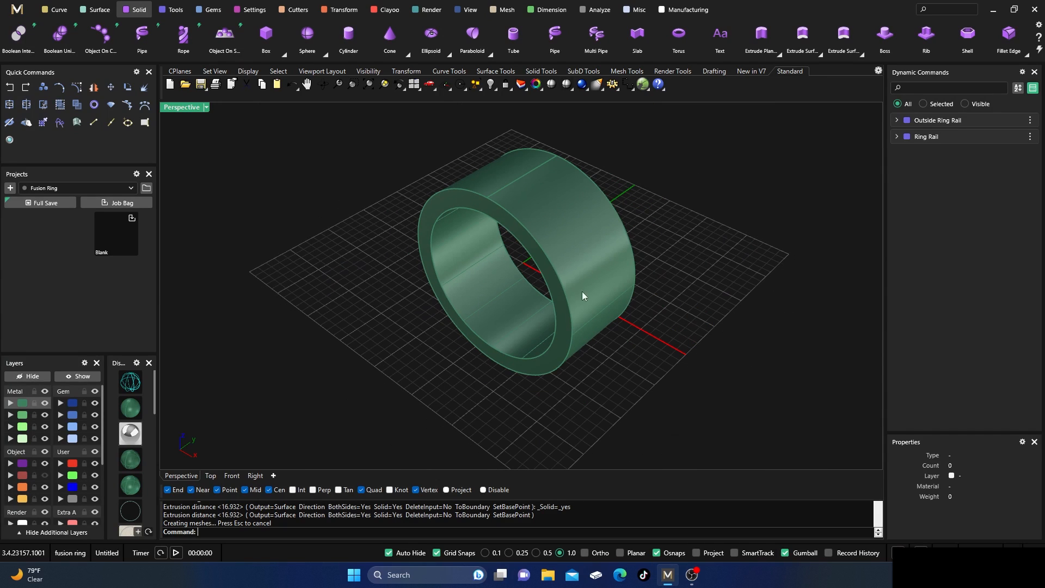
scroll(924, 49, down, 1)
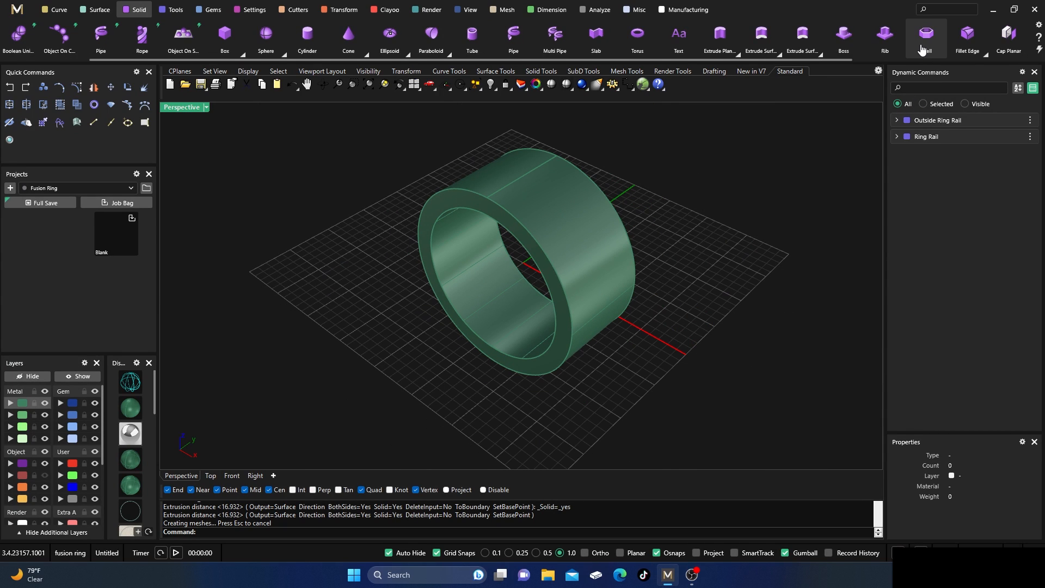
scroll(923, 50, down, 1)
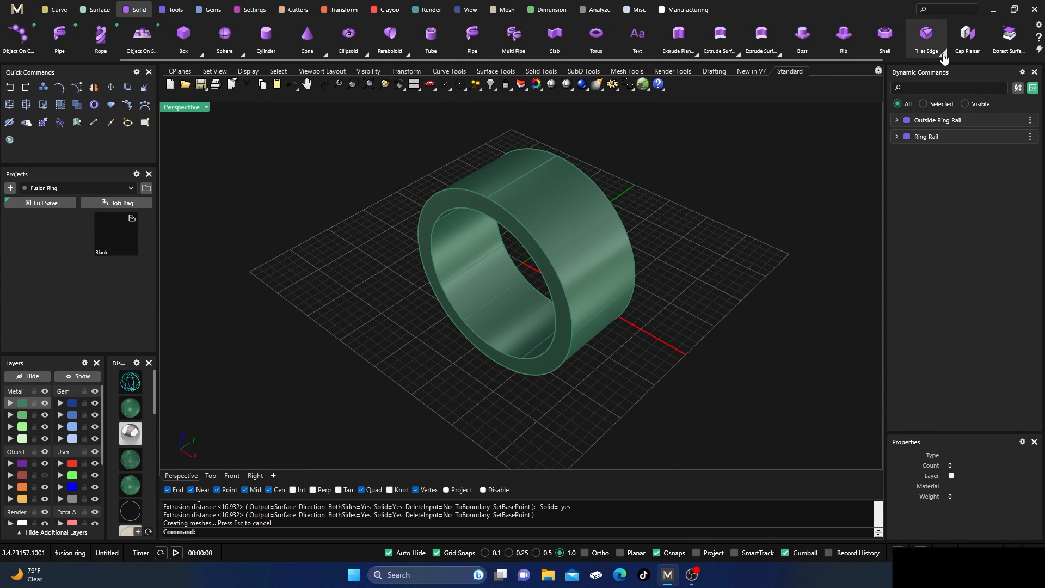
click(928, 38)
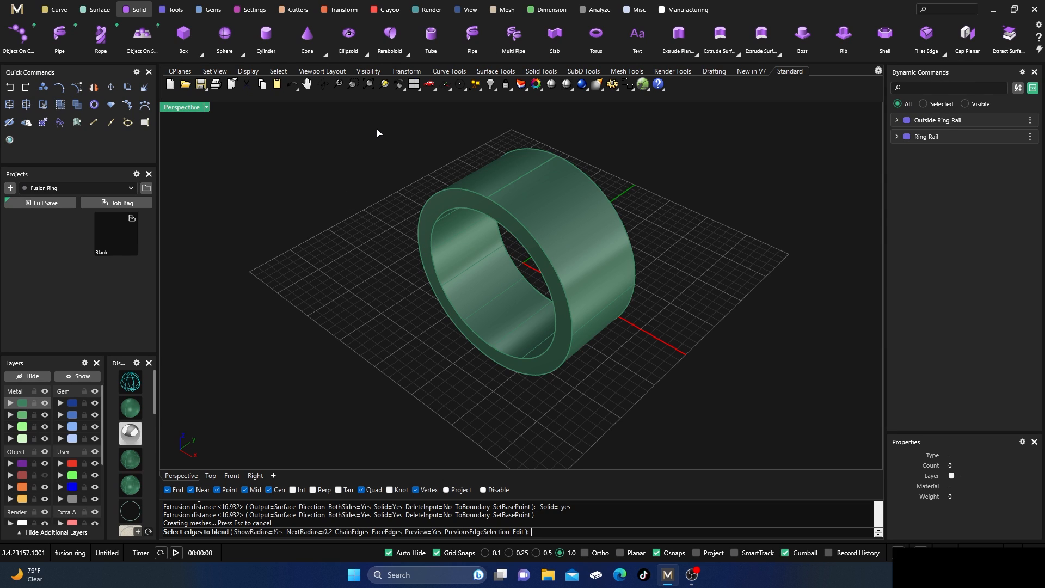
drag(379, 133, 680, 421)
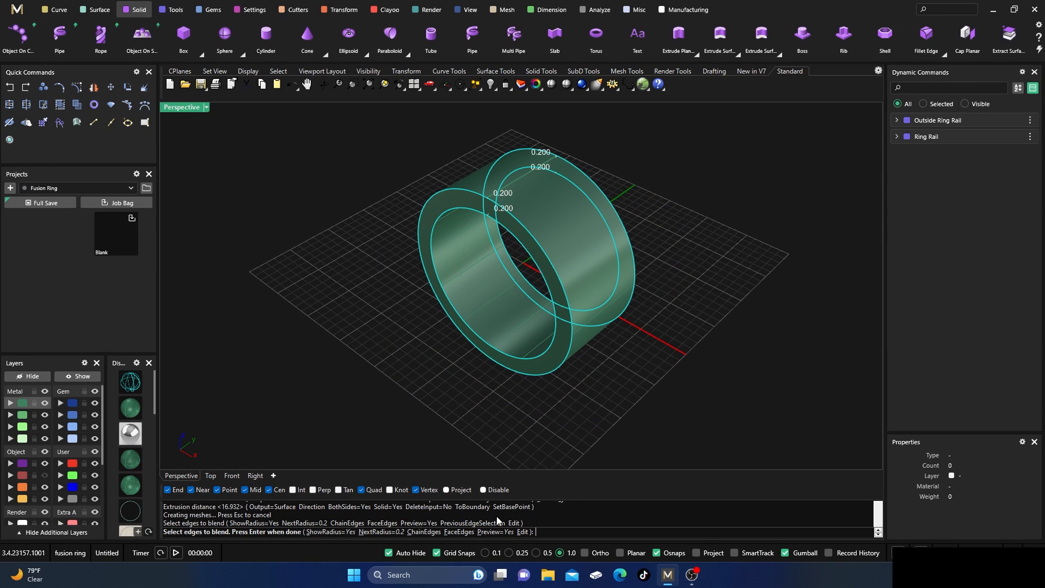
key(Return)
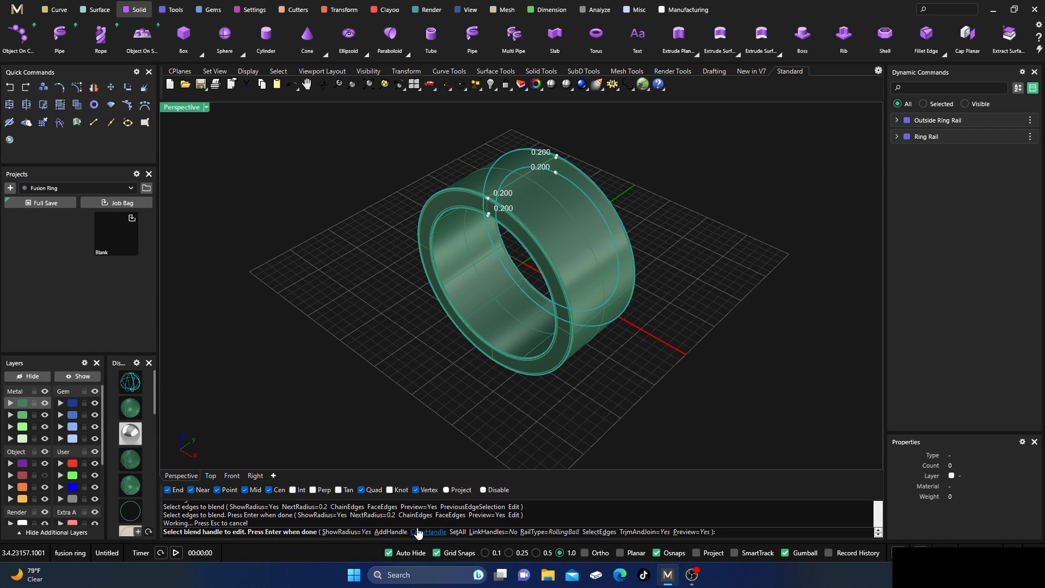
click(457, 532)
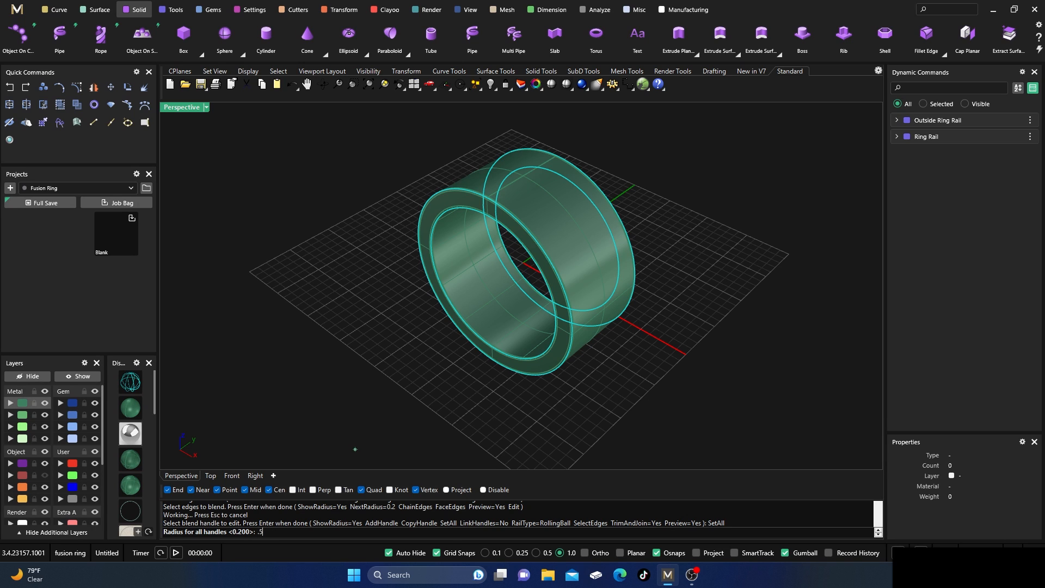
text(.5)
key(Return)
key(Return)
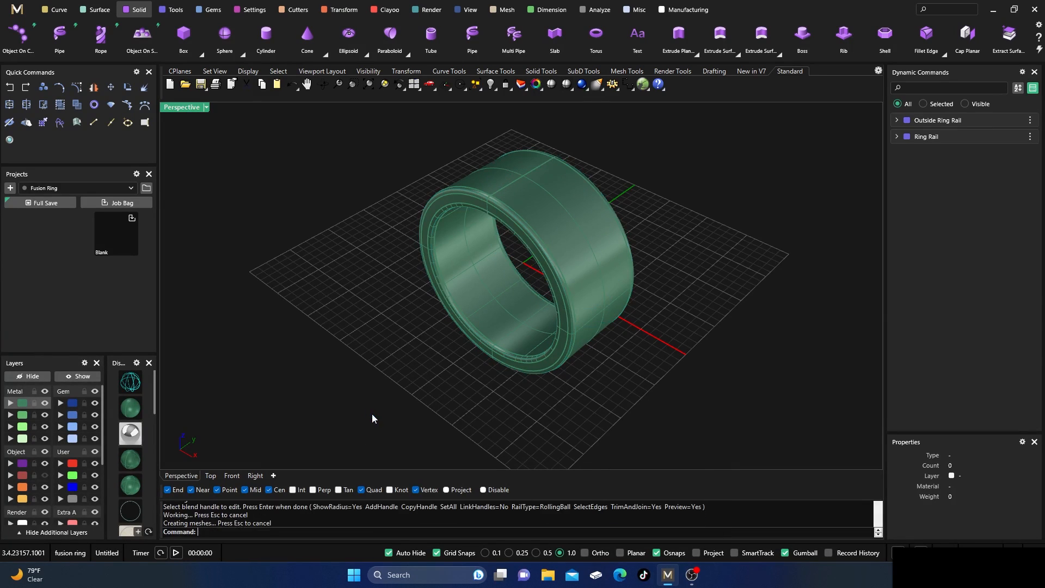
right_drag(572, 220, 606, 269)
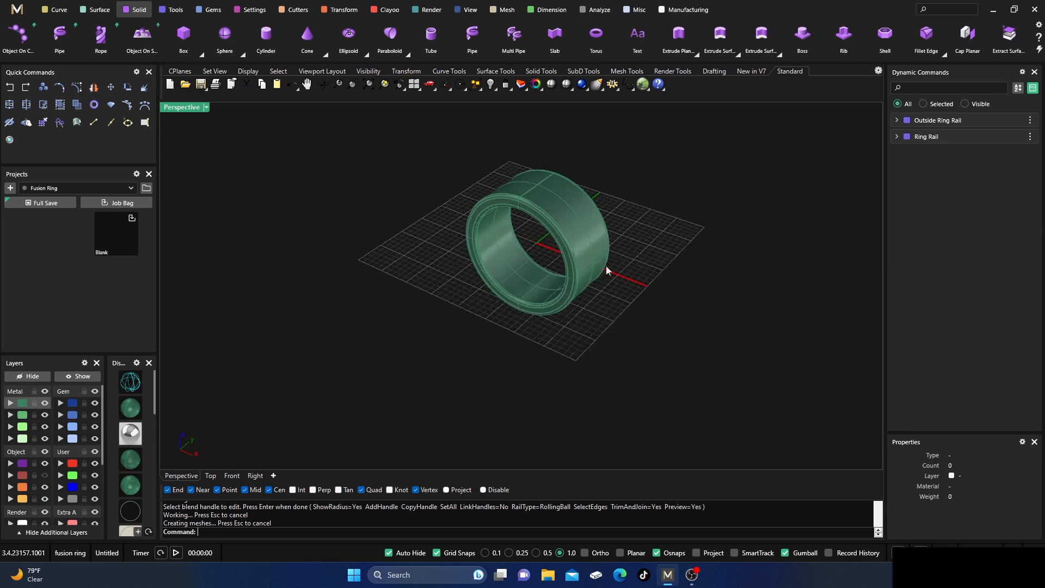
On the Creation layer, draw a both-sided horizontal line from 0,0,0 in the Top view, extending 16 mm each way.
double_click(182, 107)
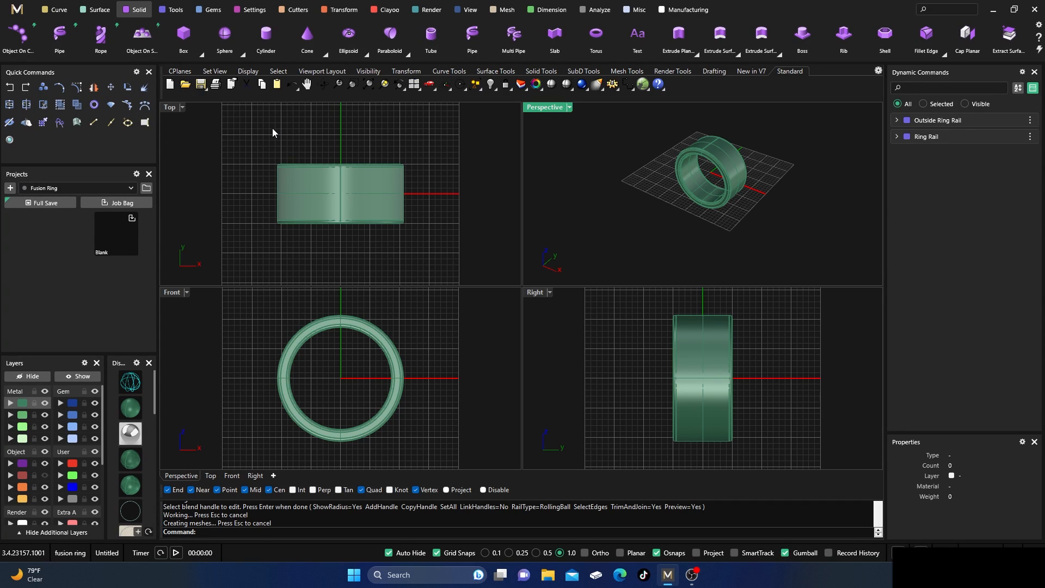
click(58, 15)
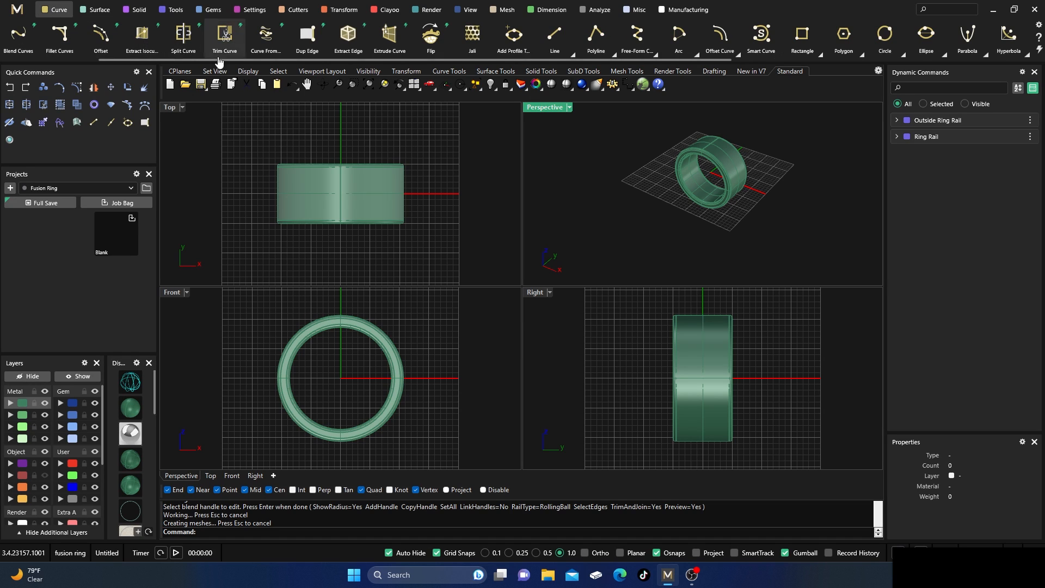
click(555, 38)
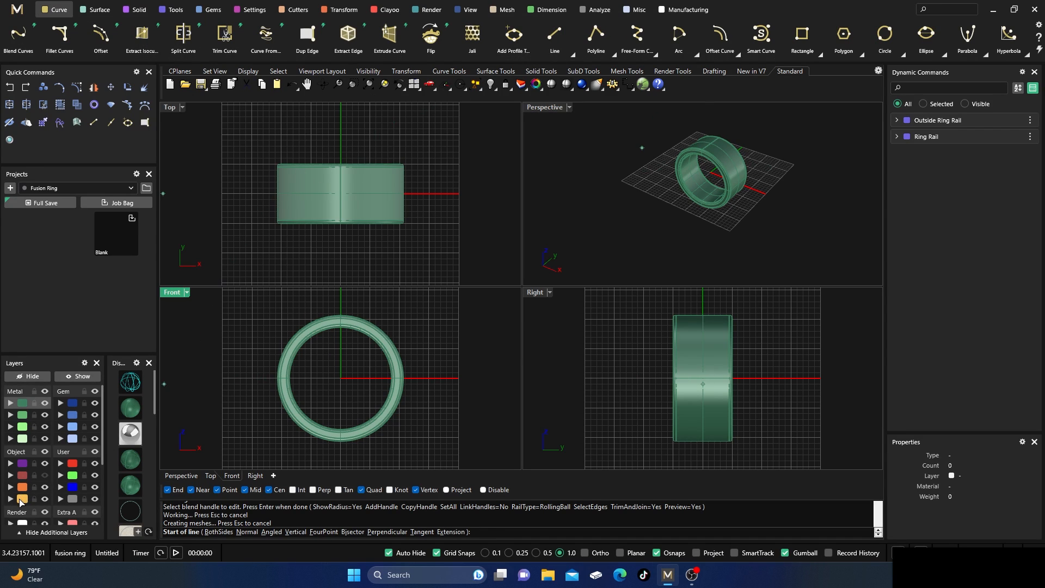
click(21, 499)
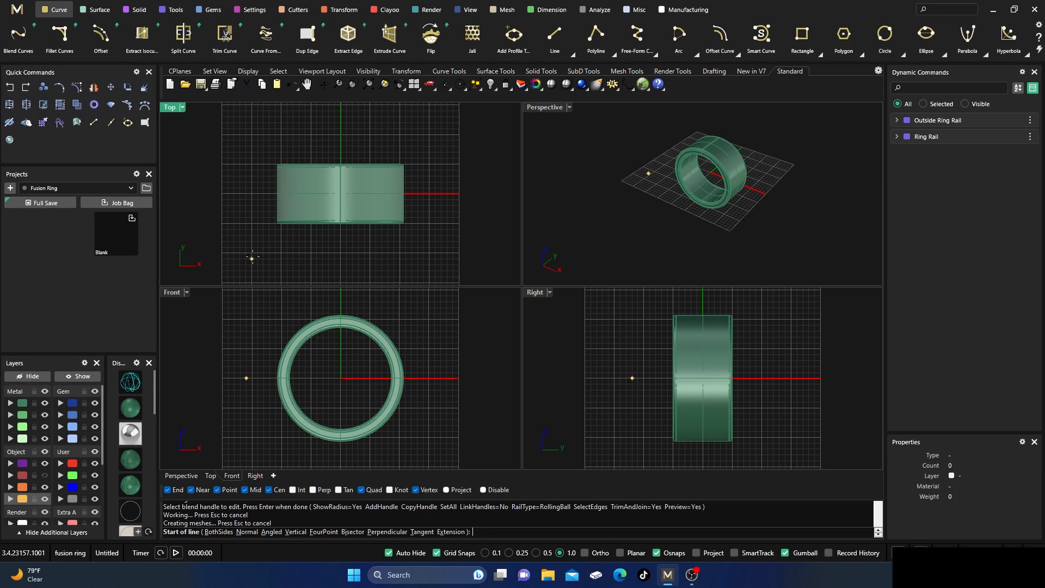
text(0,0,0)
key(Return)
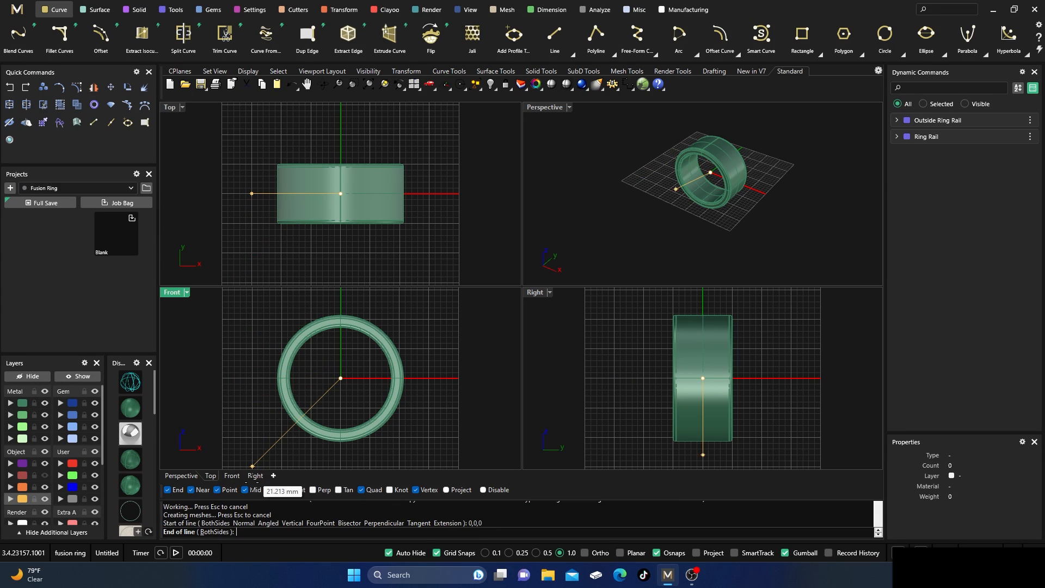
click(215, 532)
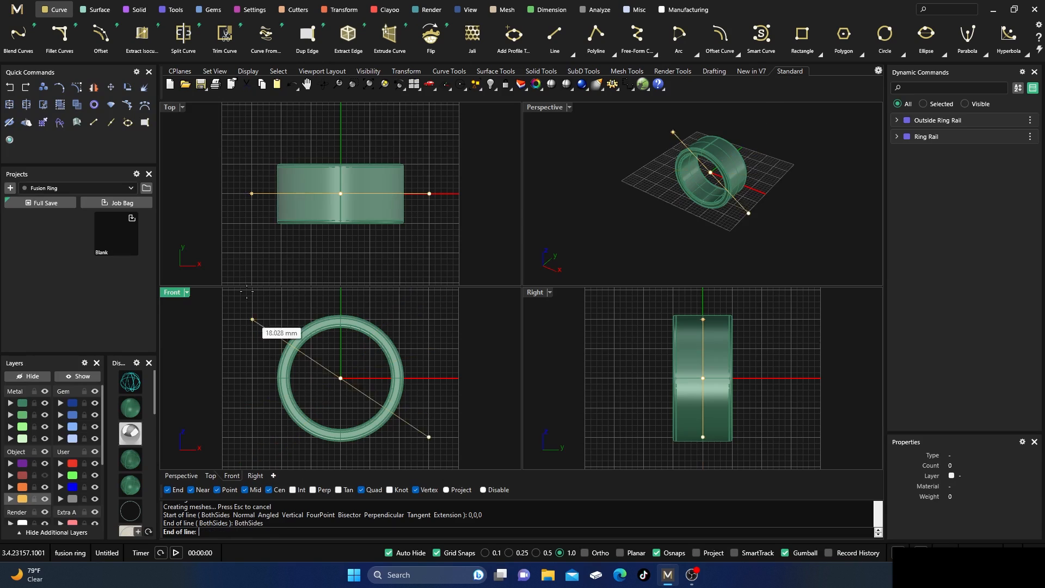
click(247, 208)
Rebuild the line with a point count of 5 and degree 3, deleting the input.
click(265, 198)
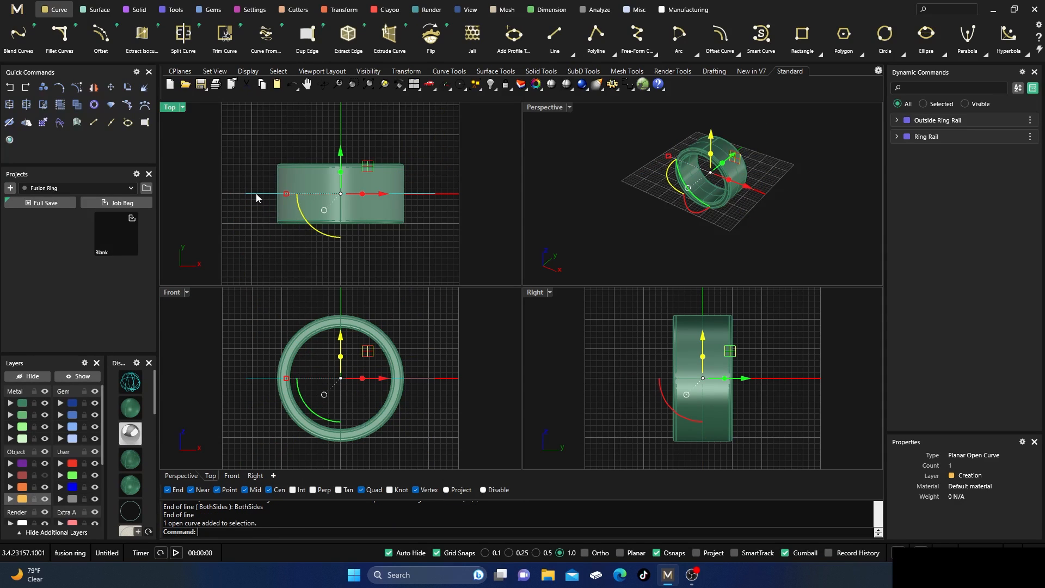
text(Rebuild)
key(Return)
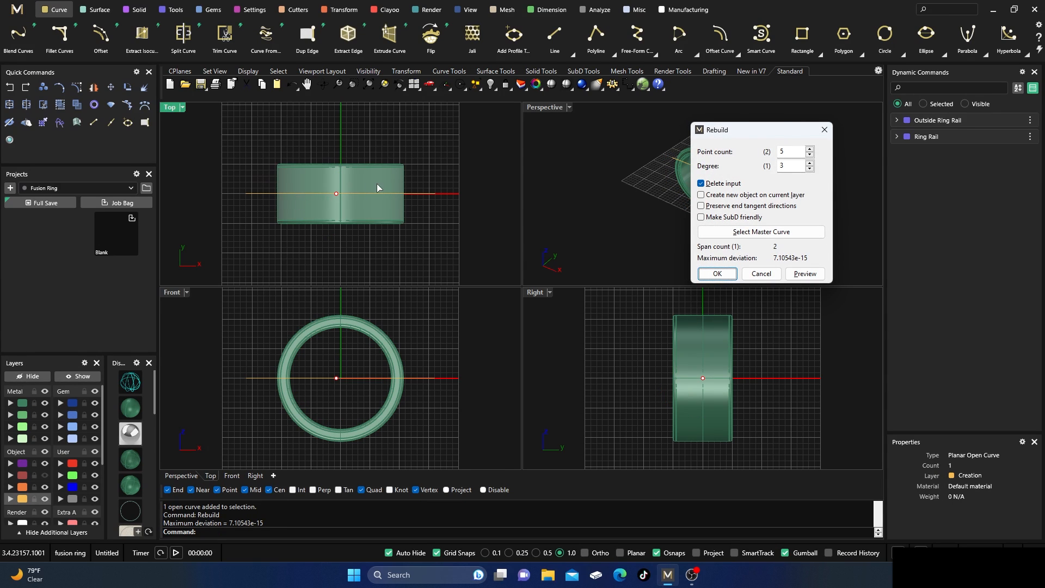
click(713, 276)
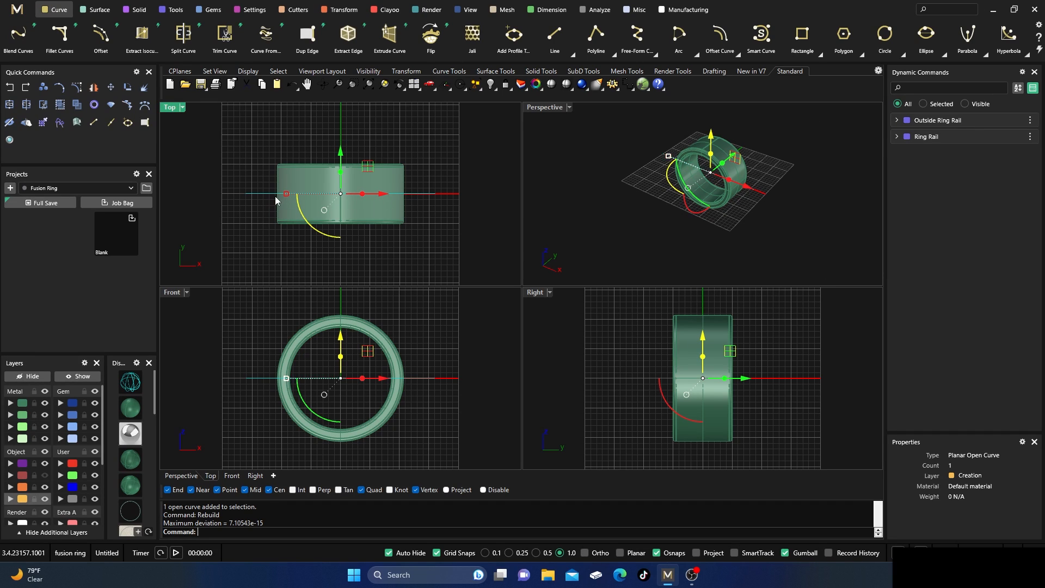
Turn on the control points of the rebuilt line and display the Top view in wireframe.
click(240, 153)
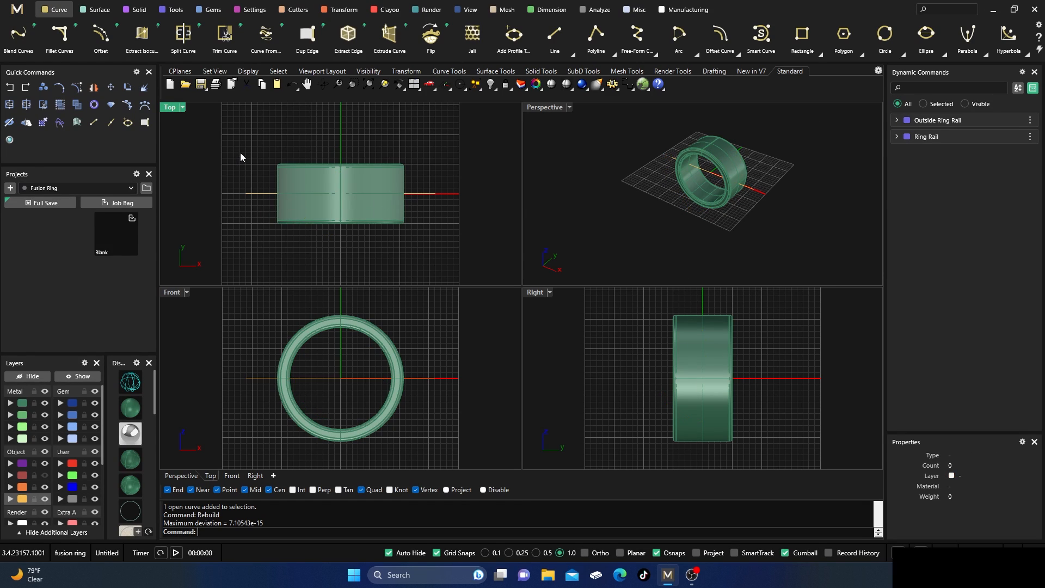
click(261, 194)
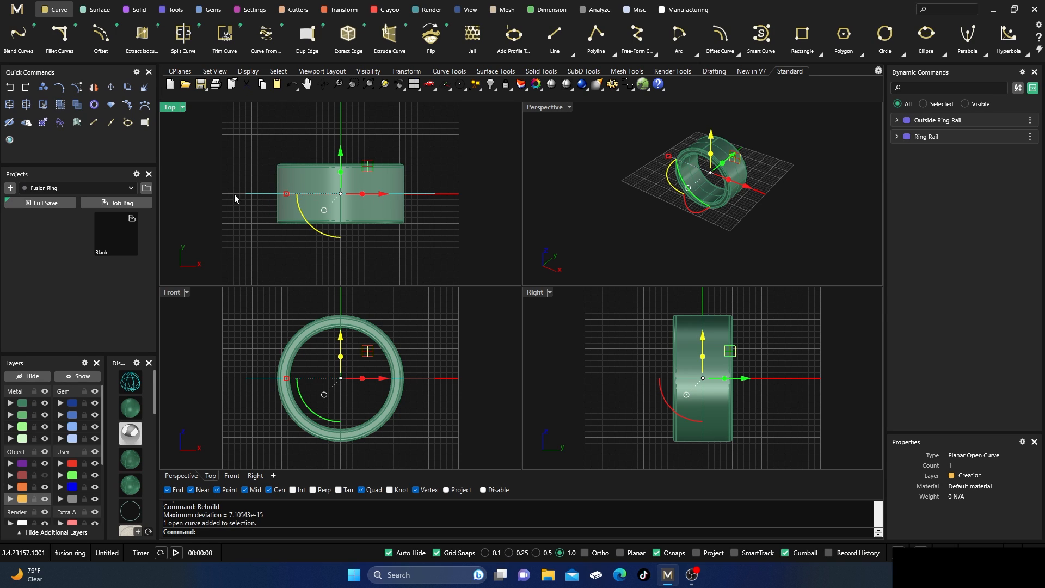
click(77, 87)
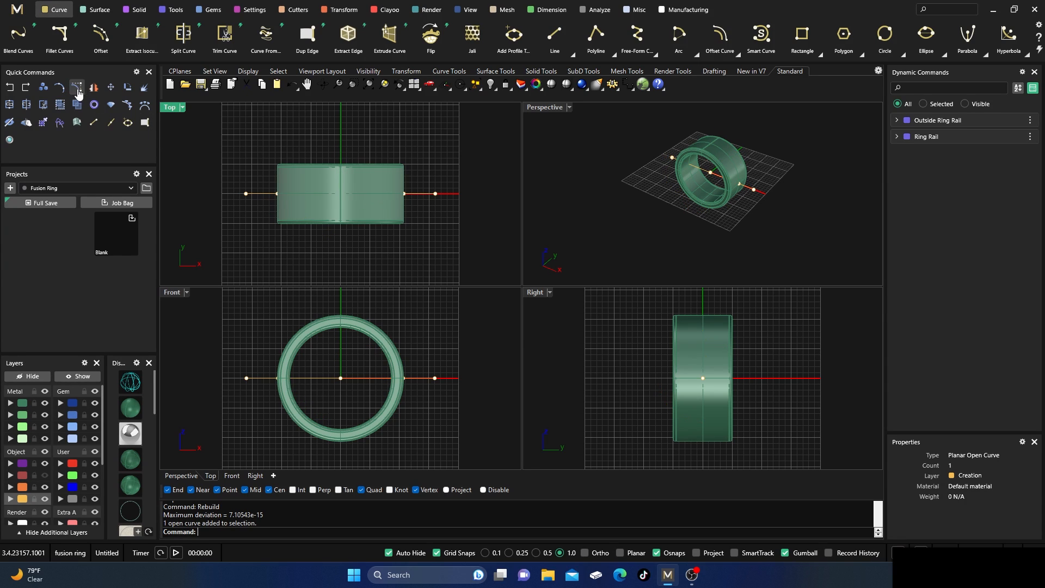
click(131, 382)
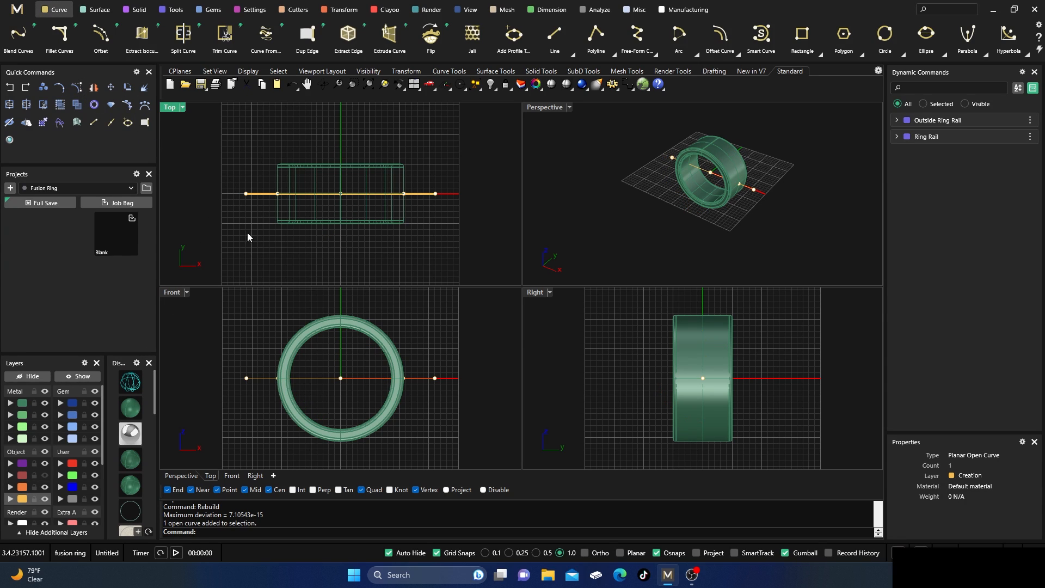
Shape the line into a gentle S-curve by moving its second control point up and inward and its fourth down and inward.
click(278, 193)
drag(305, 163, 341, 155)
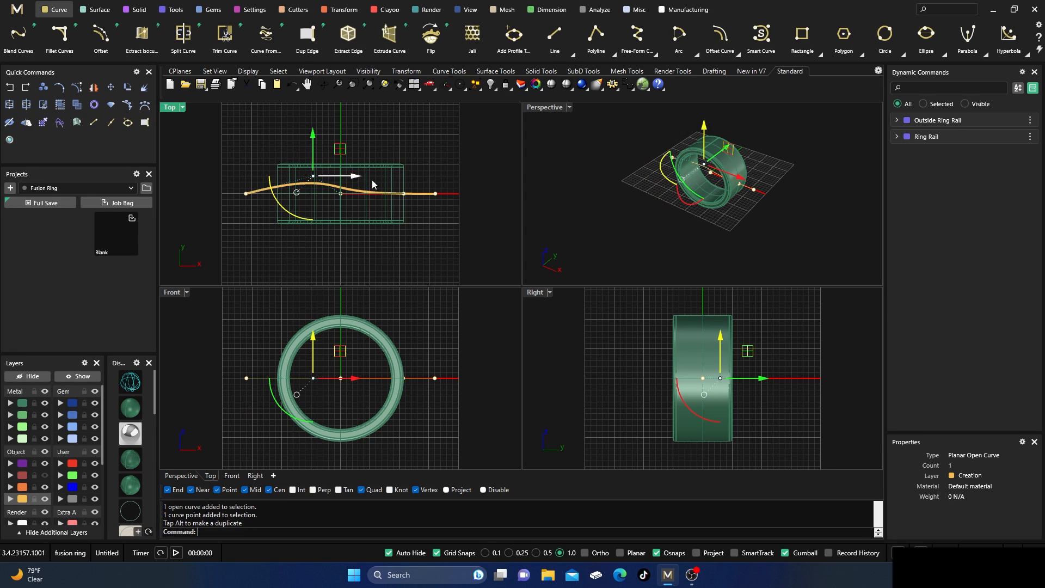
click(403, 193)
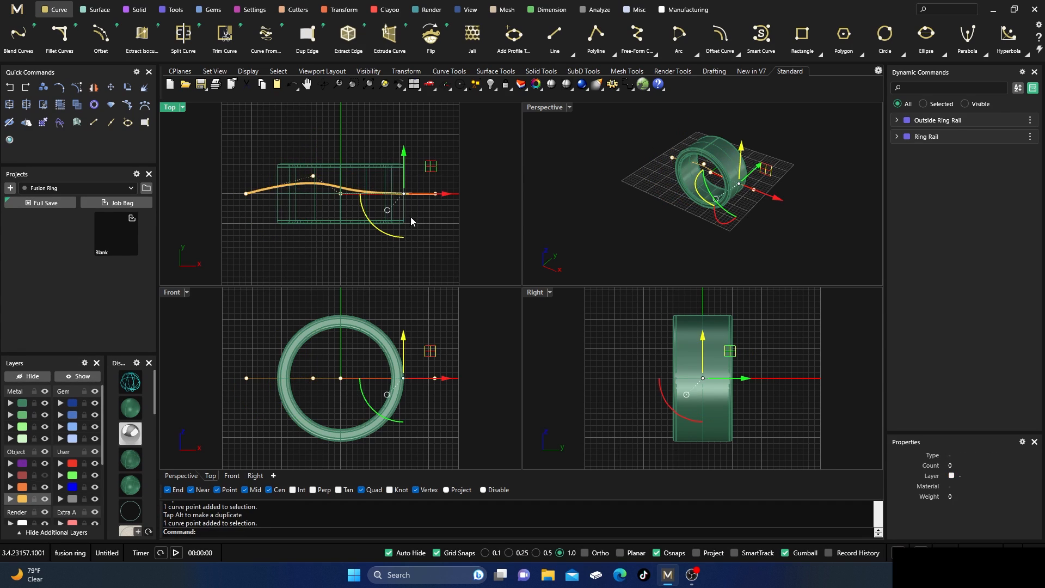
drag(427, 169, 398, 180)
click(420, 142)
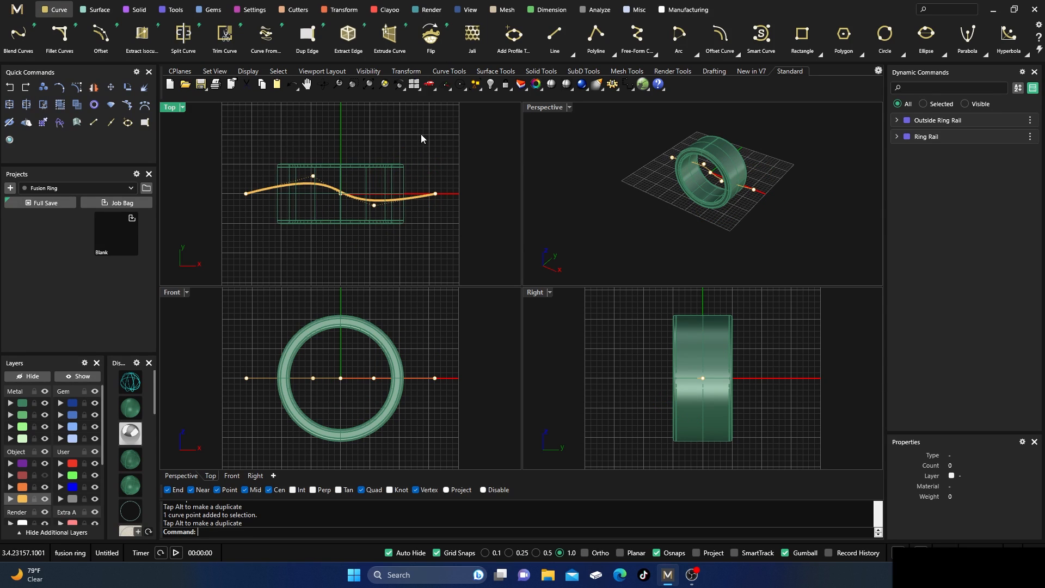
key(Escape)
Extrude the S-curve straight to both sides in the Front view, past the outer edge of the ring band.
click(423, 196)
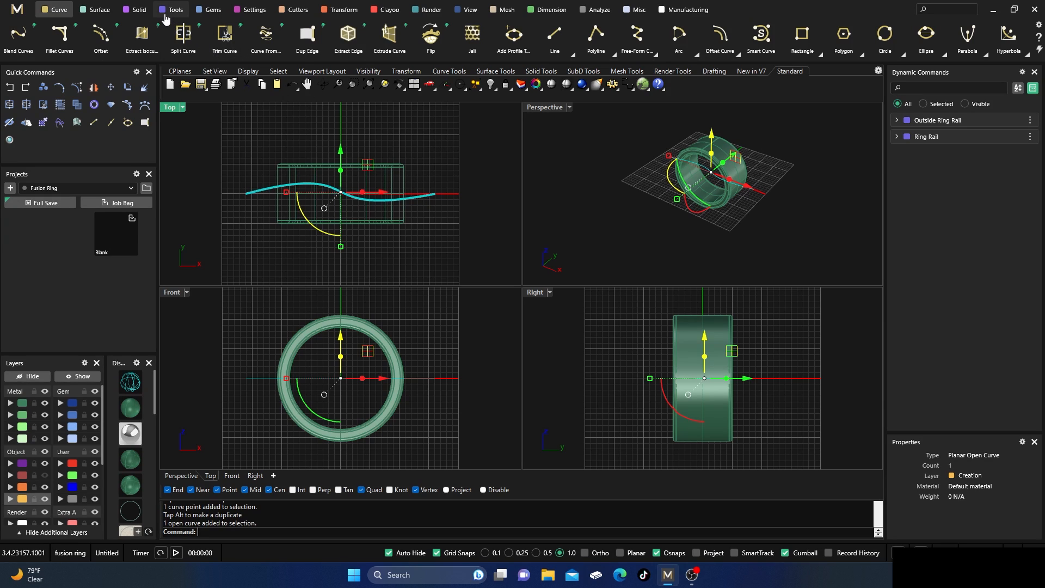
click(136, 9)
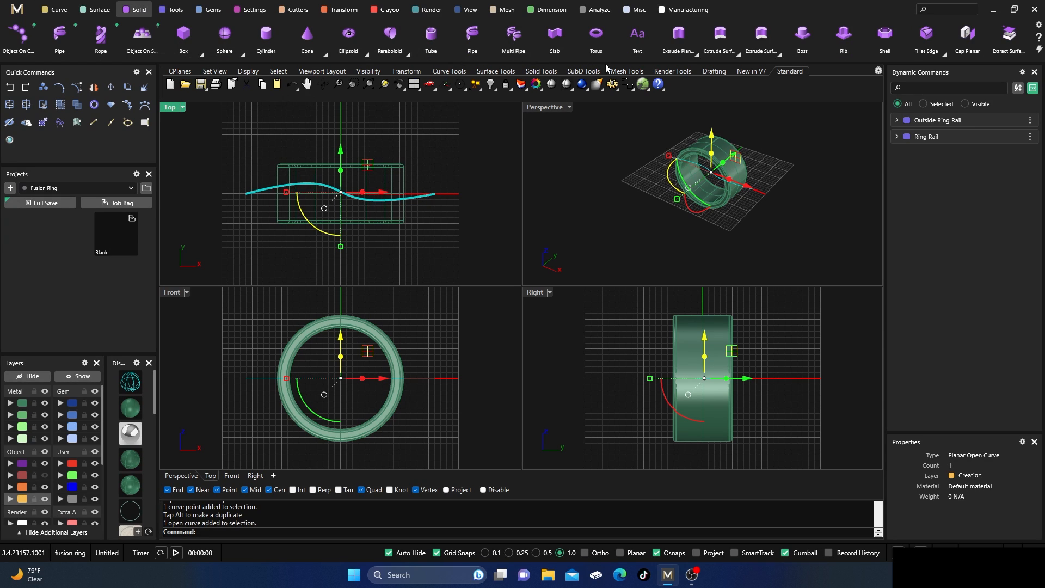
click(696, 55)
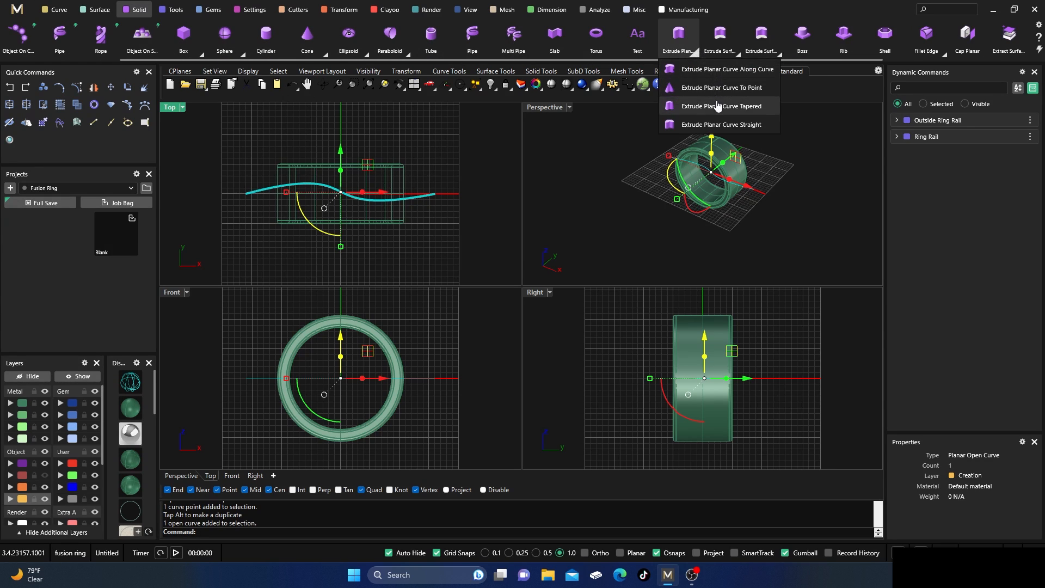
click(719, 124)
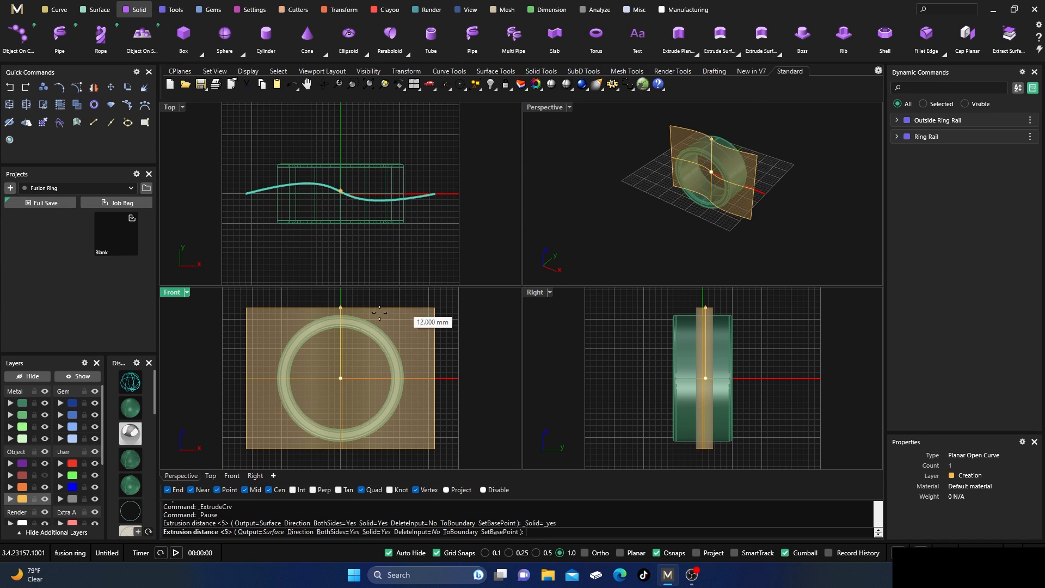
click(380, 294)
click(568, 162)
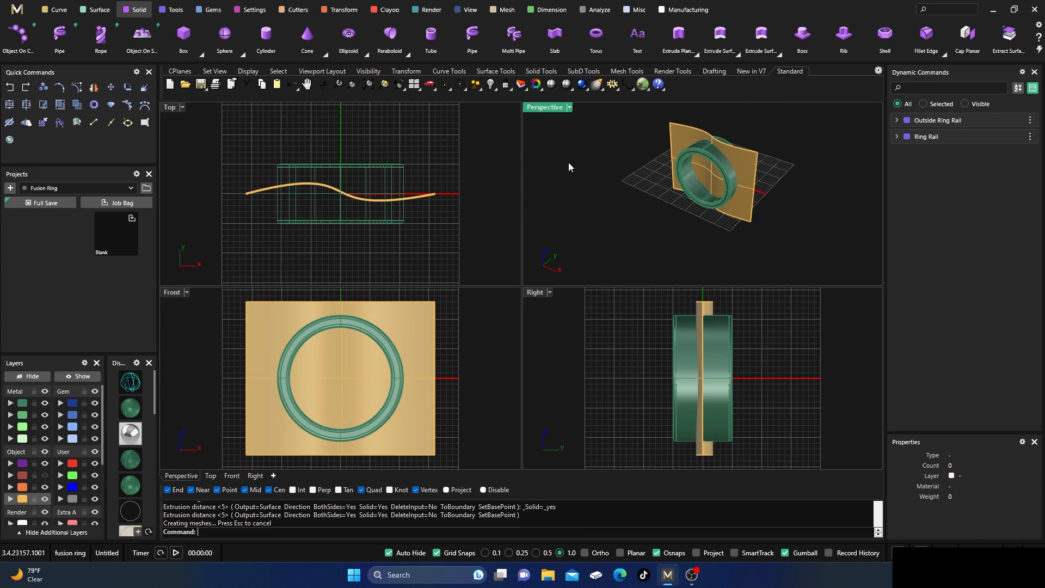
right_drag(568, 162, 688, 151)
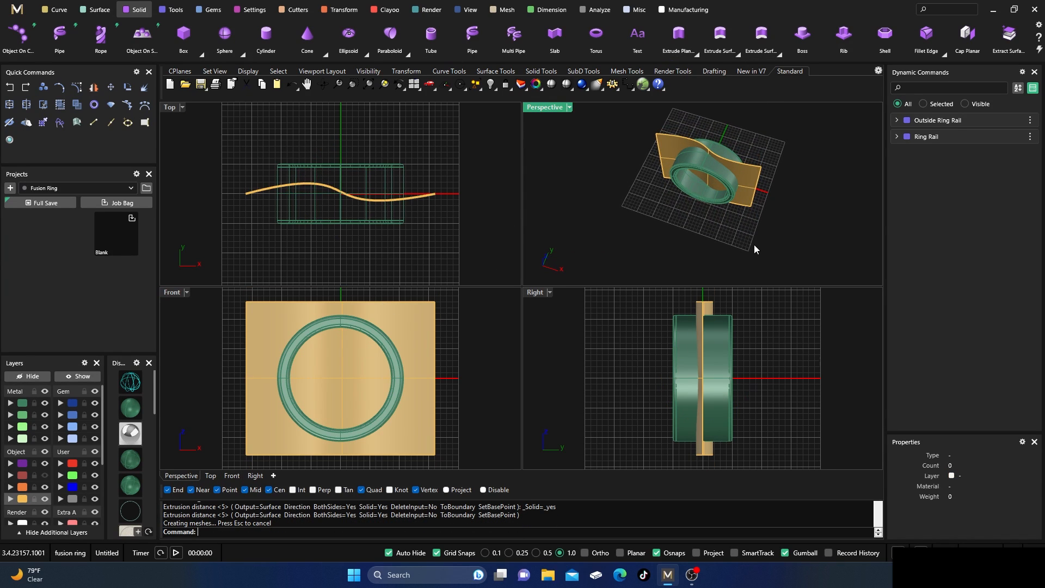
right_drag(754, 245, 738, 160)
scroll(738, 159, up, 5)
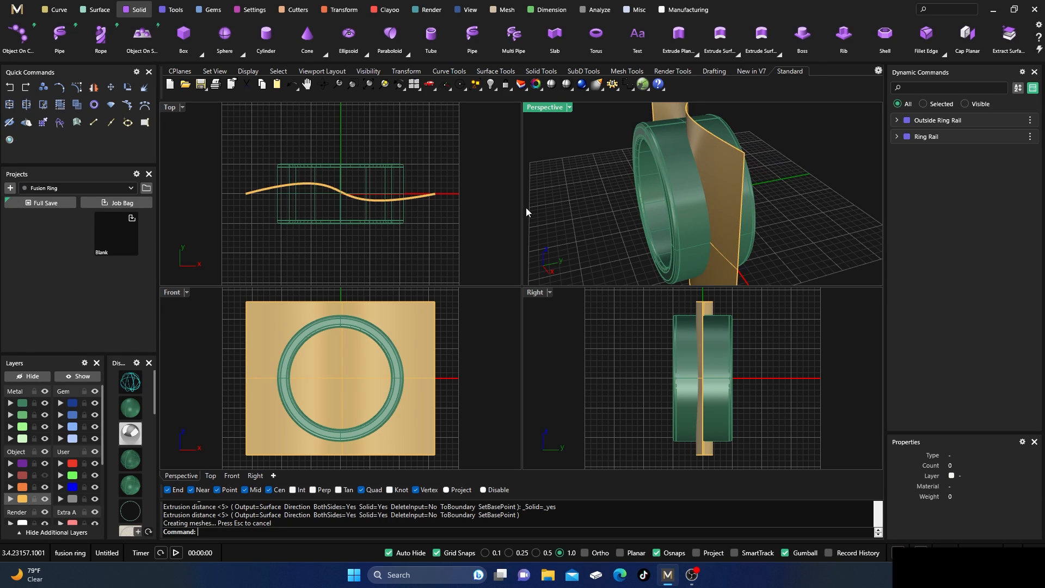
Offset the curved surface by 1.2 mm to both sides as a solid, deleting the input, in the maximized Perspective view.
double_click(544, 107)
scroll(569, 275, down, 4)
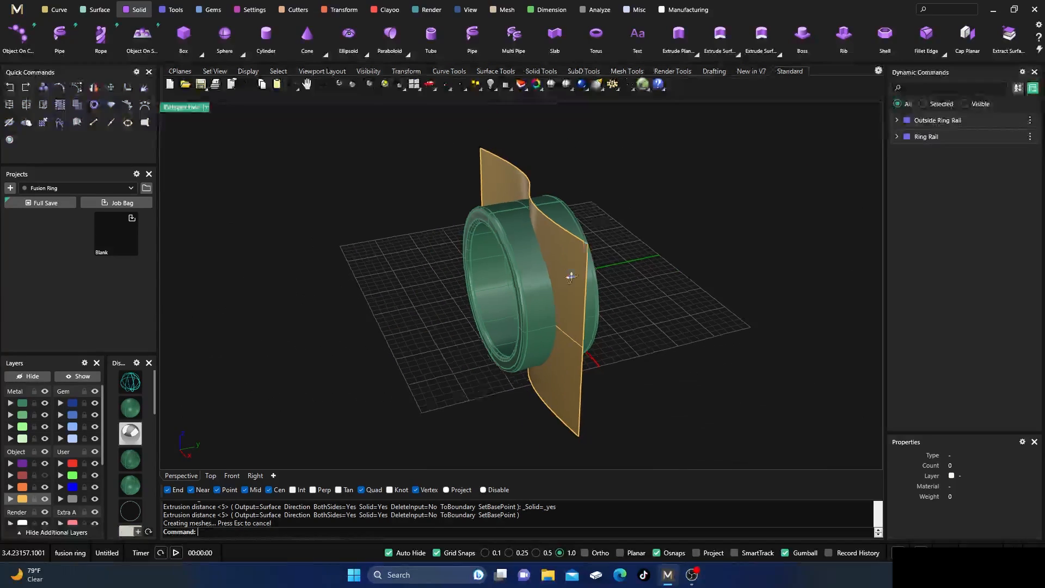
click(475, 184)
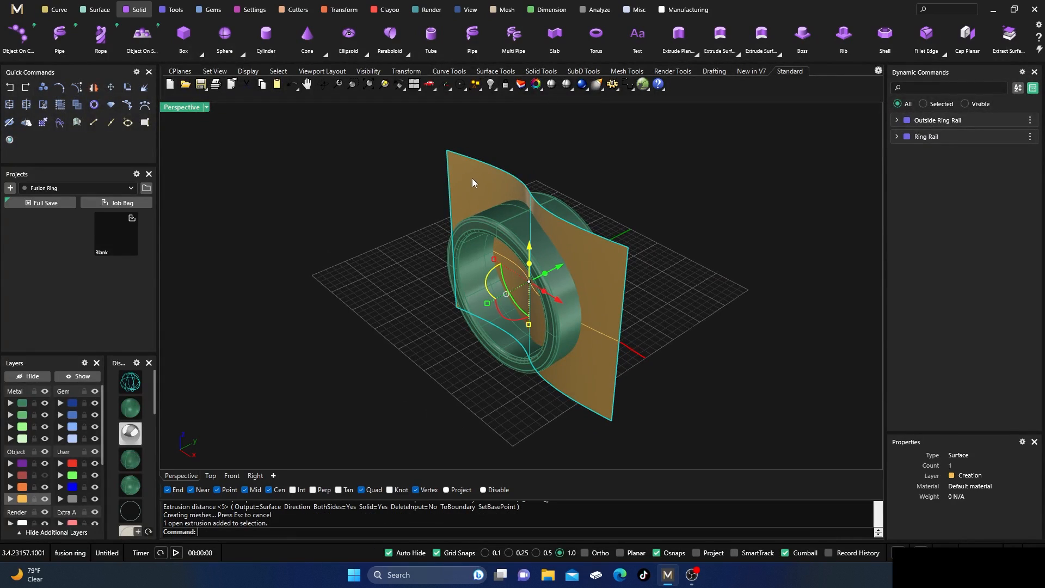
click(100, 16)
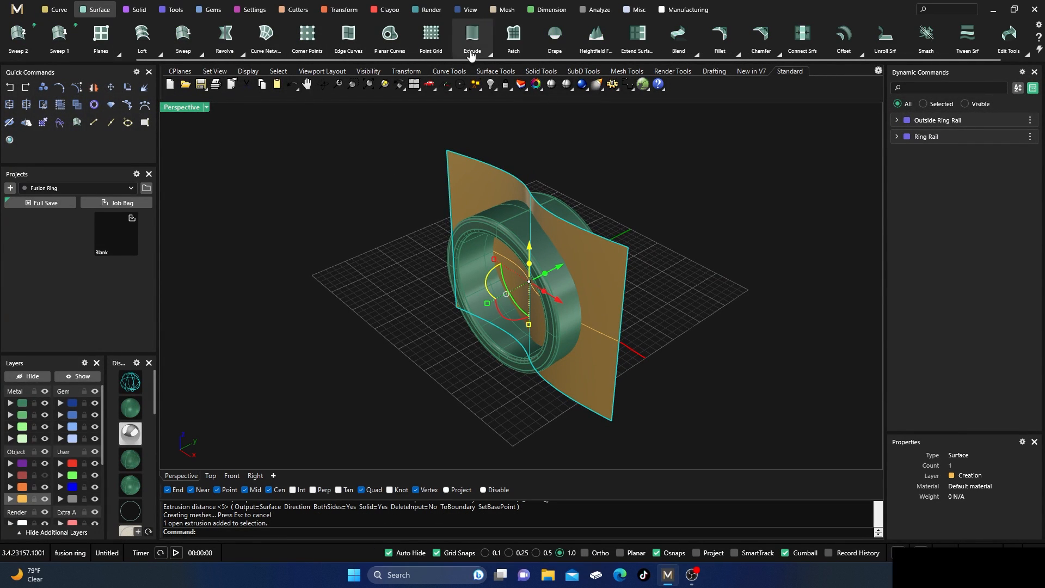
click(861, 56)
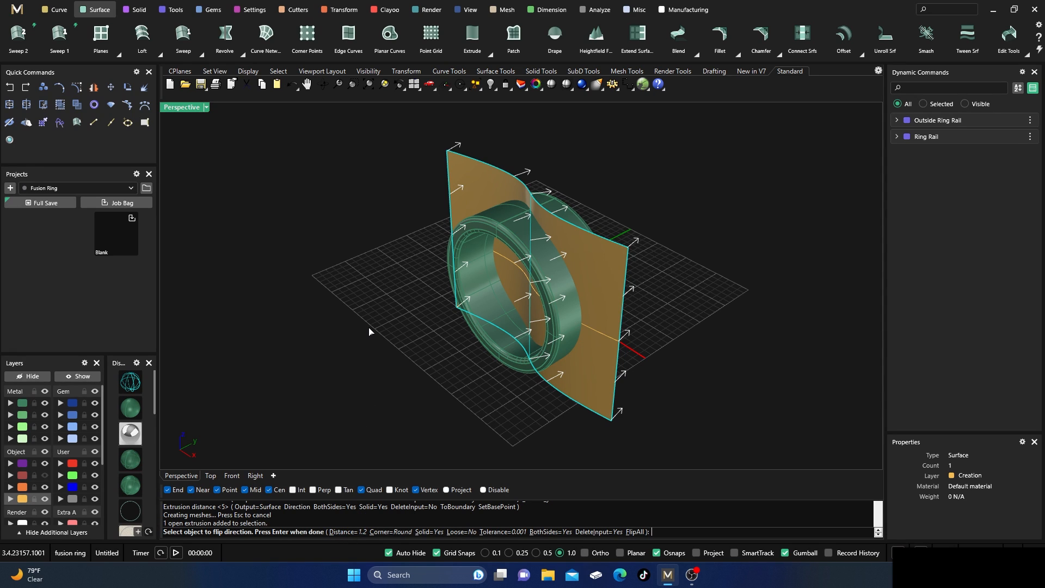
right_drag(449, 371, 396, 350)
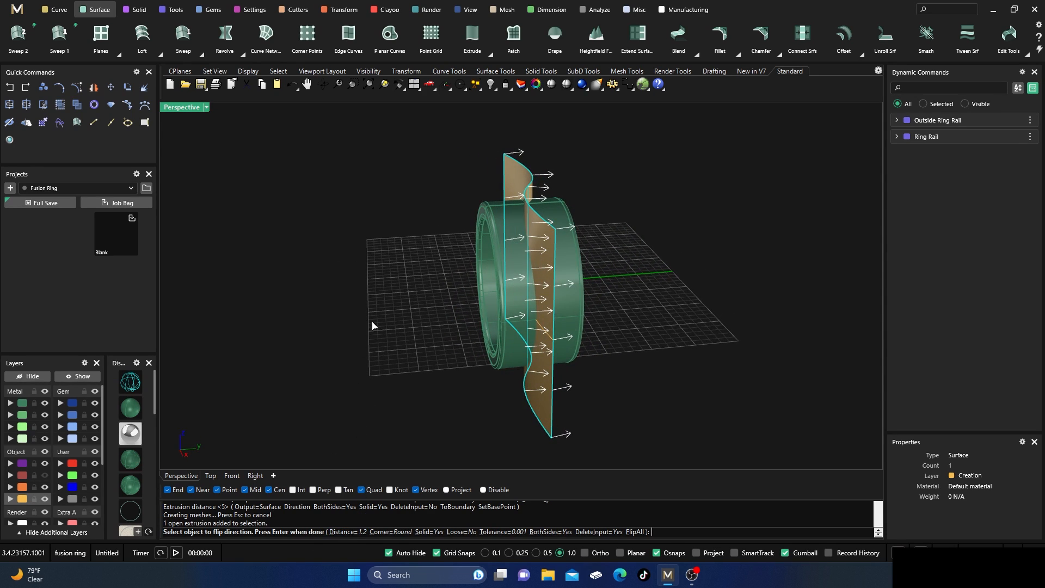
key(Return)
right_drag(377, 270, 364, 289)
click(495, 233)
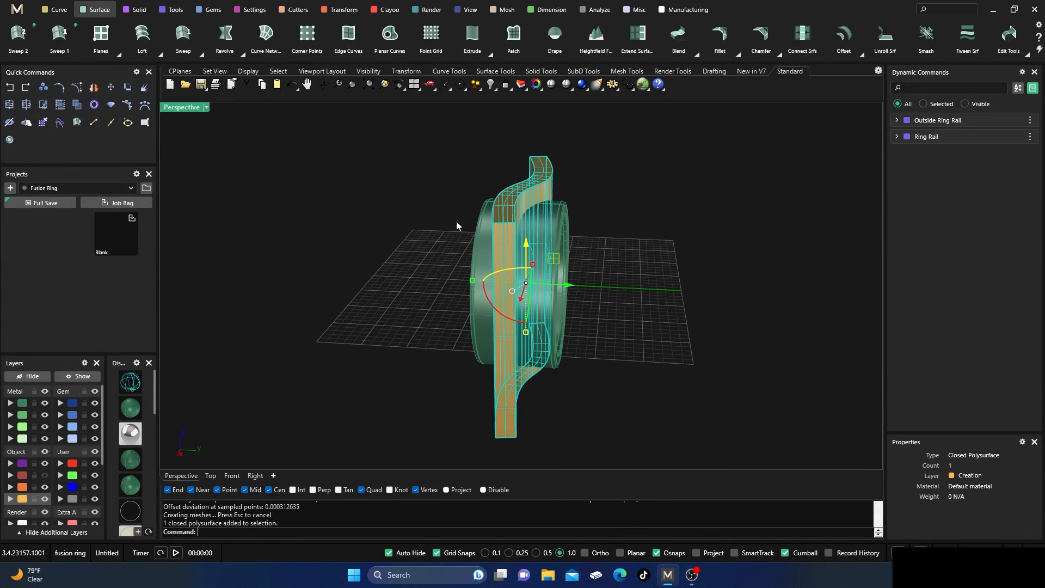
click(456, 221)
right_drag(369, 239, 407, 280)
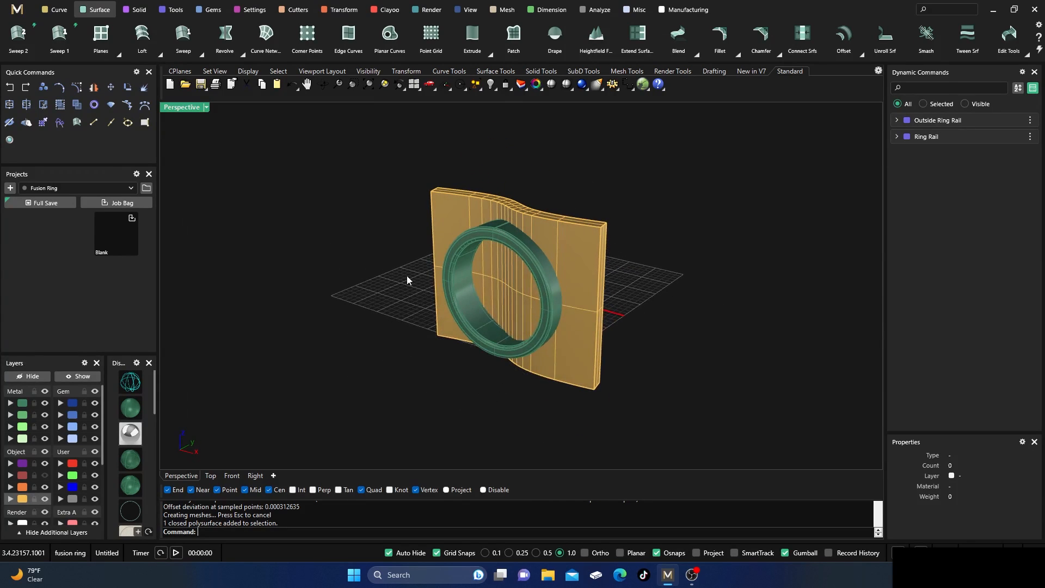
drag(372, 142, 696, 454)
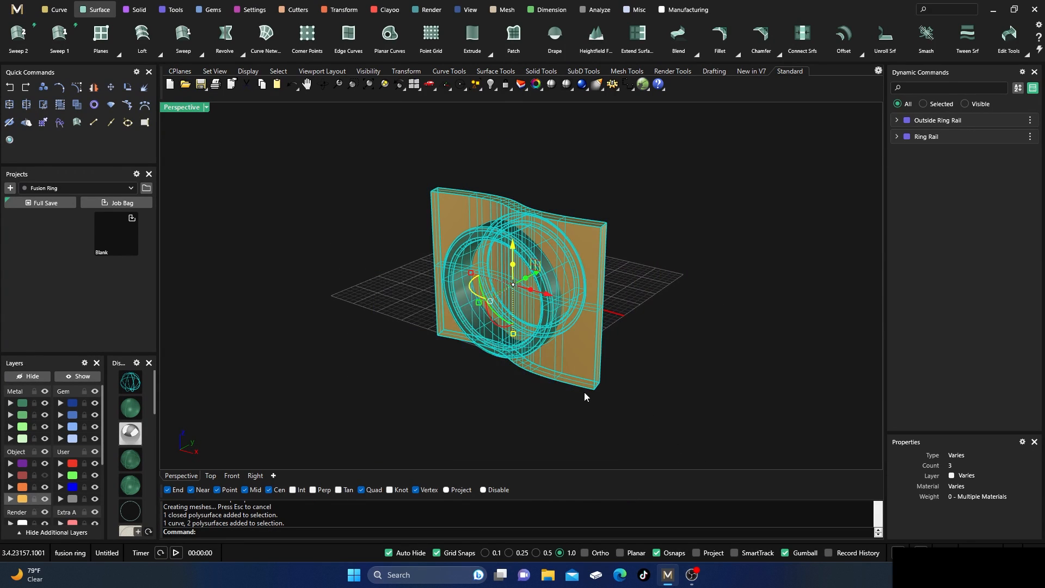
click(375, 228)
Create a Boolean Intersection with the ring band as the first surface and the curved slab as the second.
click(132, 11)
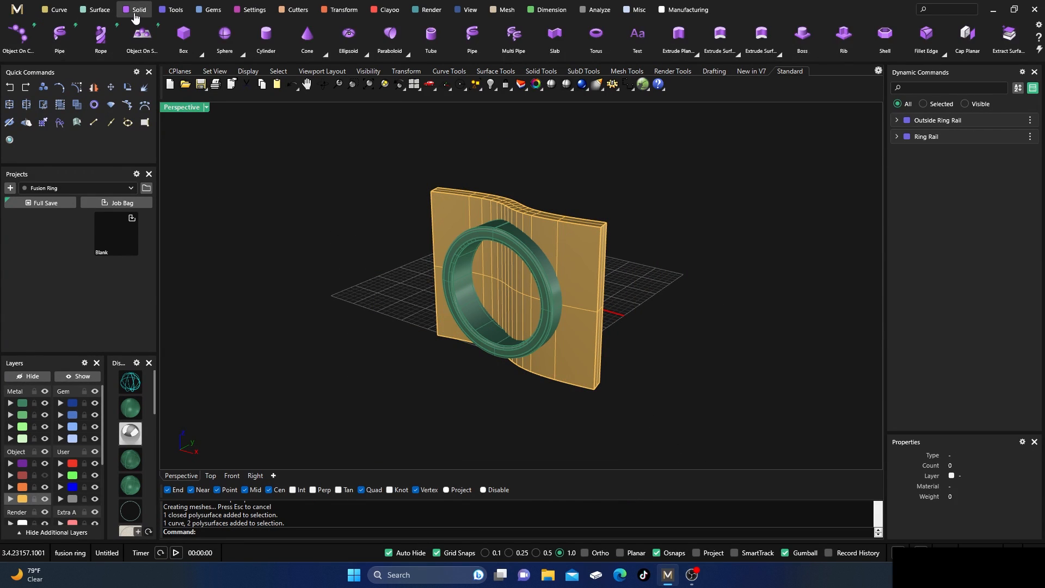
scroll(104, 27, up, 2)
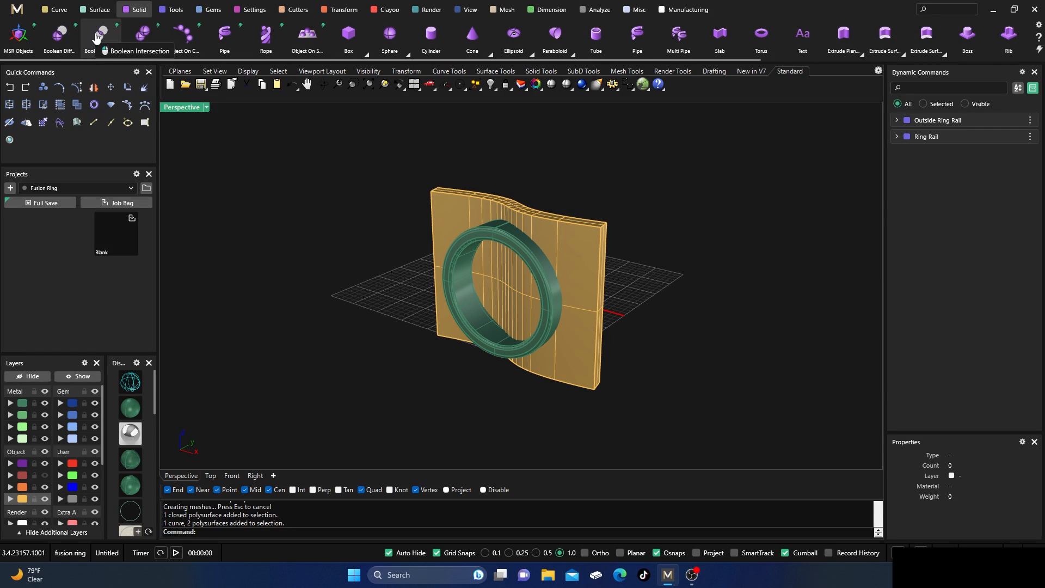
click(100, 35)
click(461, 258)
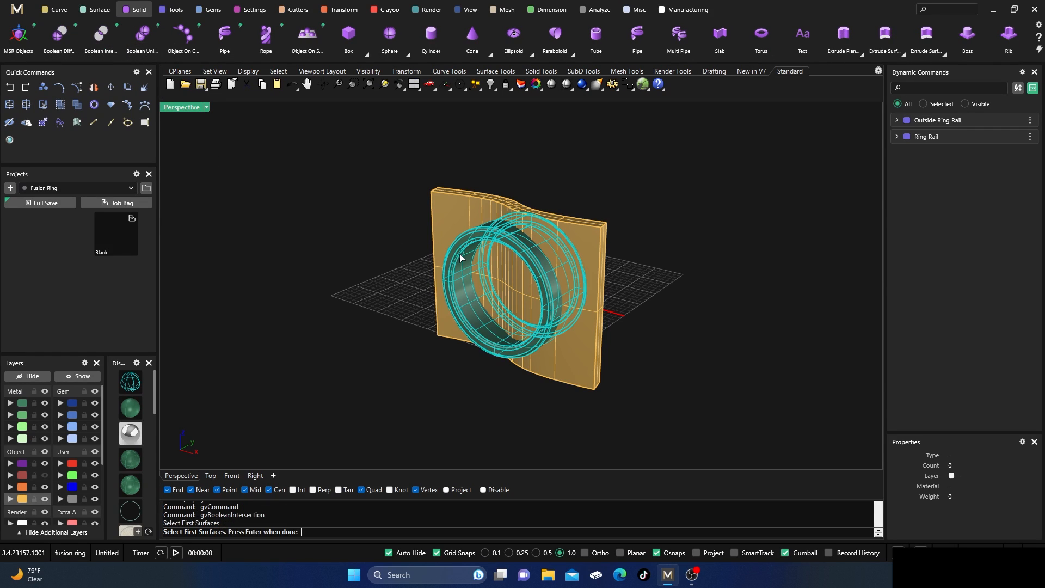
key(Return)
click(457, 207)
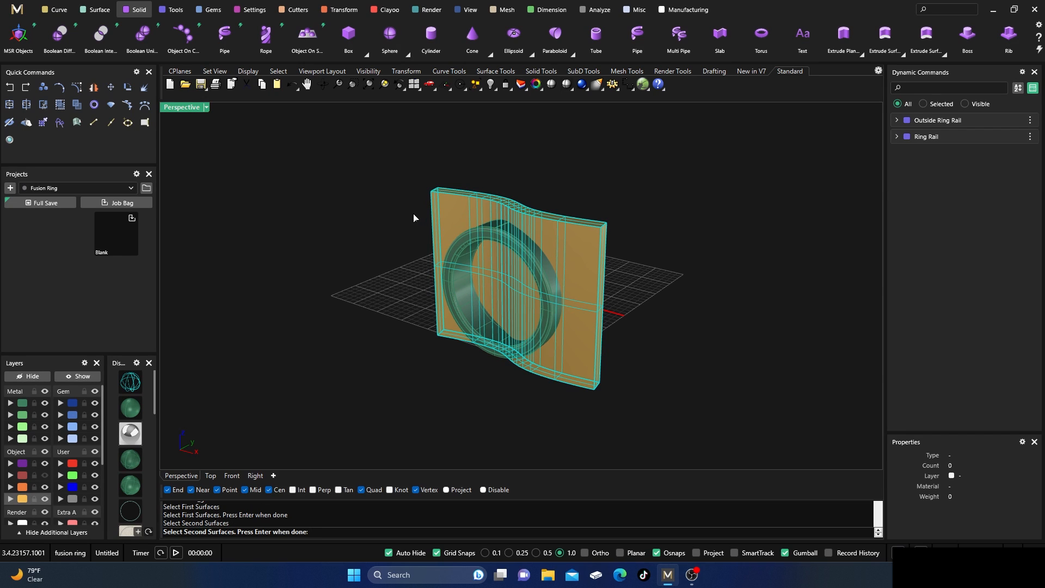
key(Return)
right_drag(493, 332, 456, 378)
key(Return)
Delete the curved slab, keeping the ring band and the intersected strip.
click(488, 218)
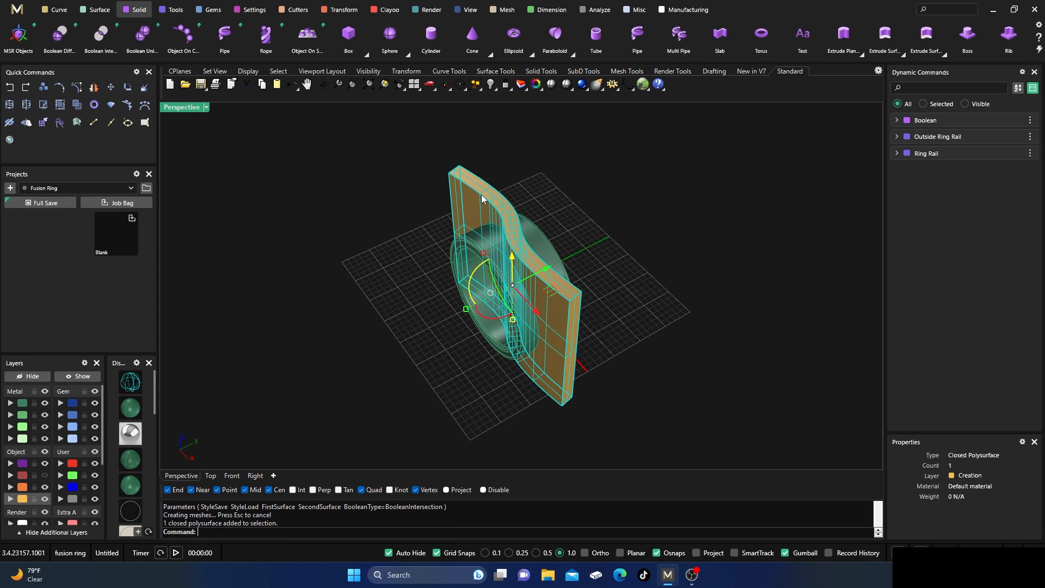
key(Delete)
scroll(526, 244, up, 2)
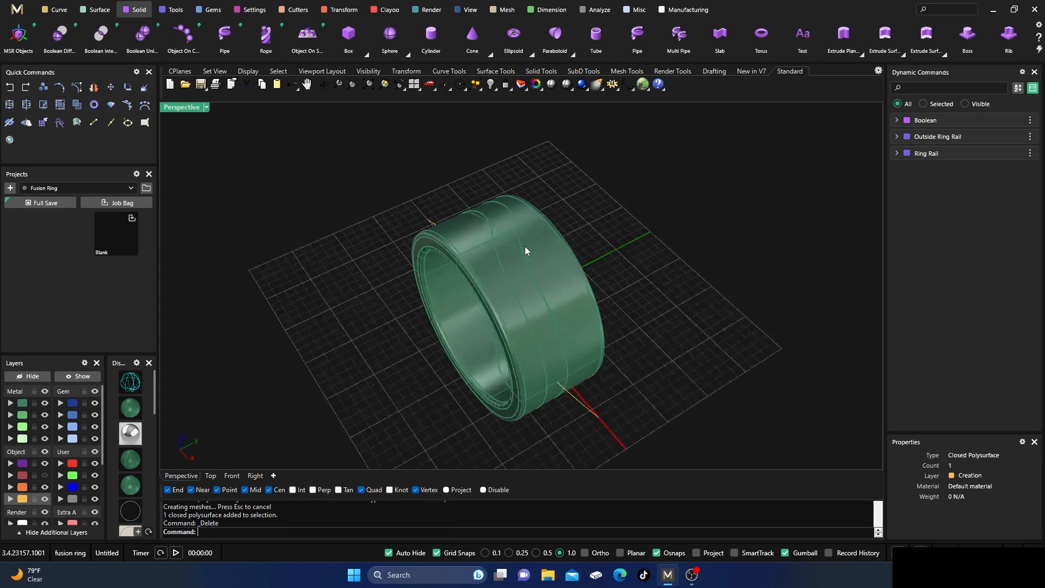
Examine the overlapping ring band and curved strip by selecting each polysurface in turn.
click(459, 245)
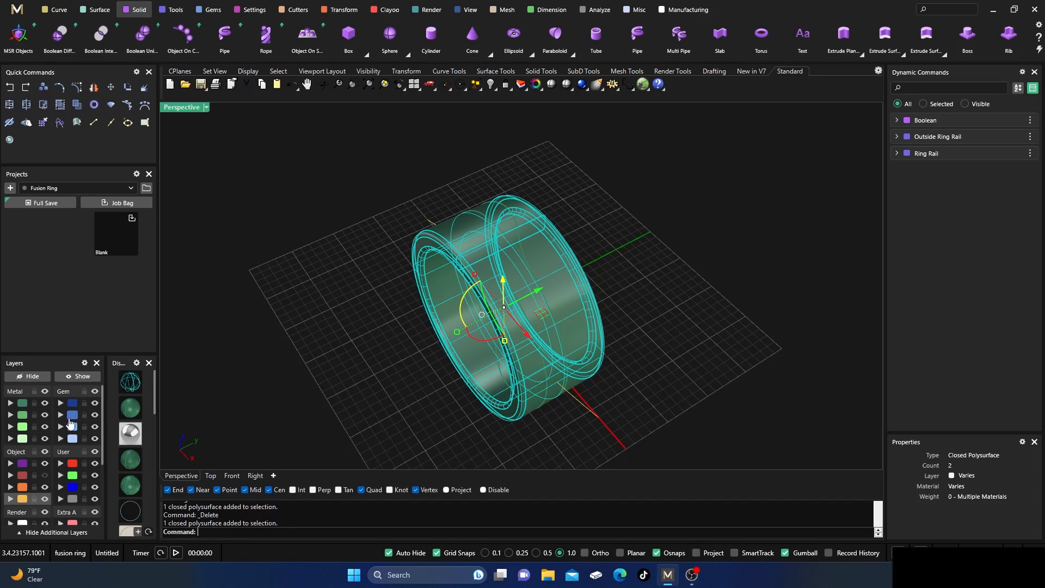
click(327, 274)
click(467, 246)
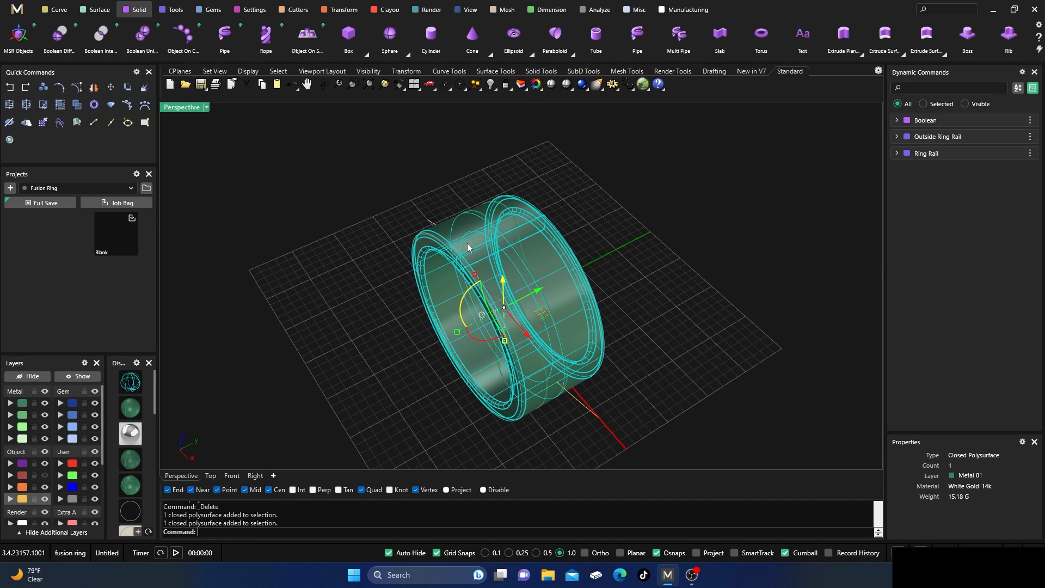
click(372, 219)
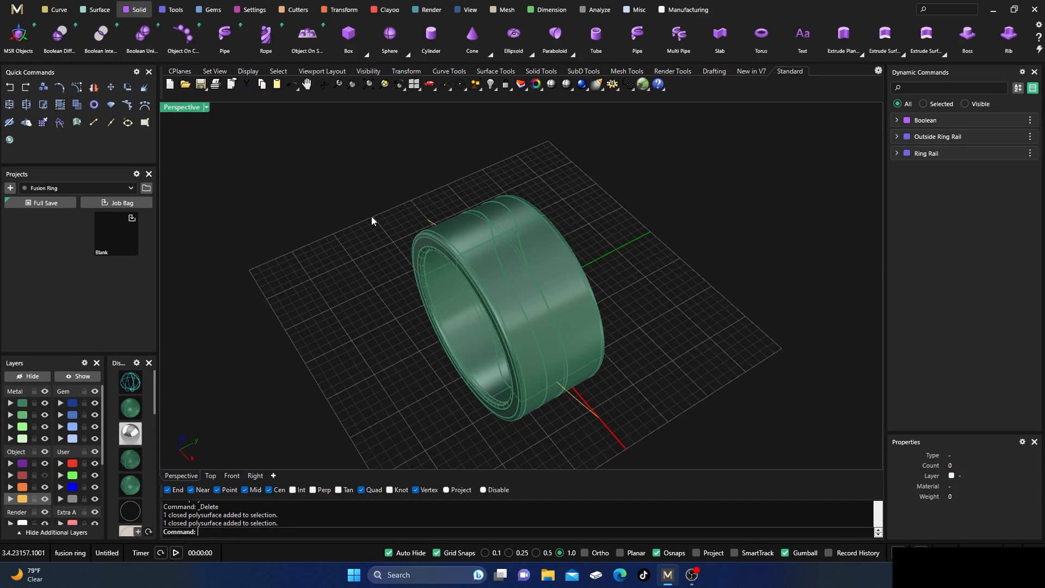
scroll(509, 240, up, 3)
click(508, 239)
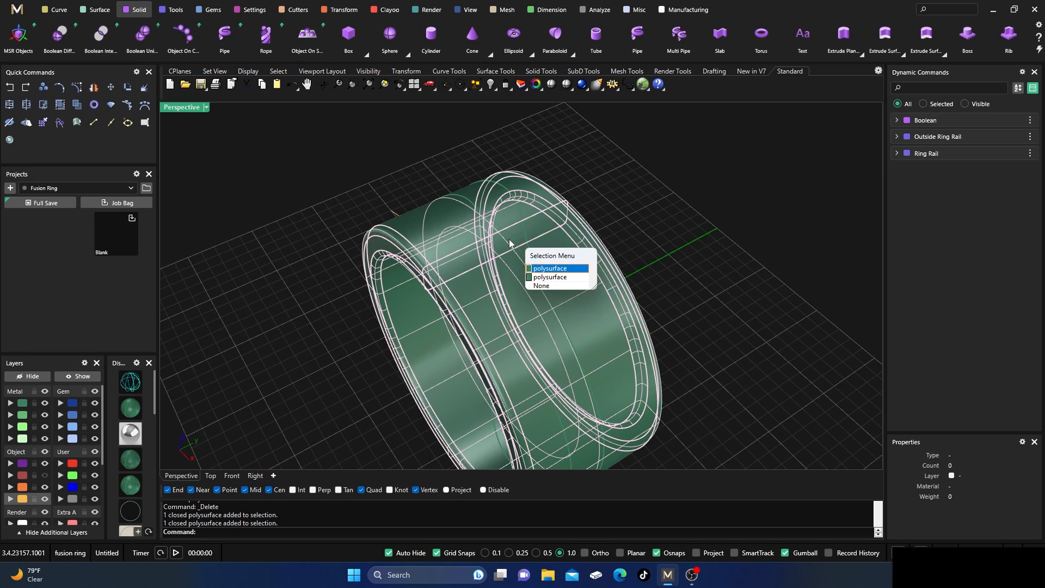
click(545, 268)
click(423, 173)
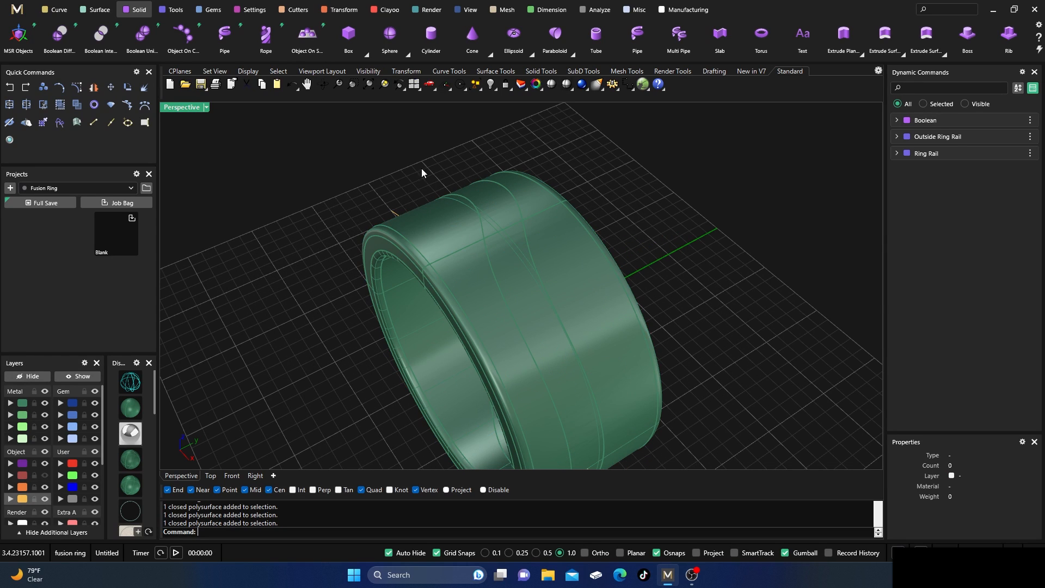
click(487, 210)
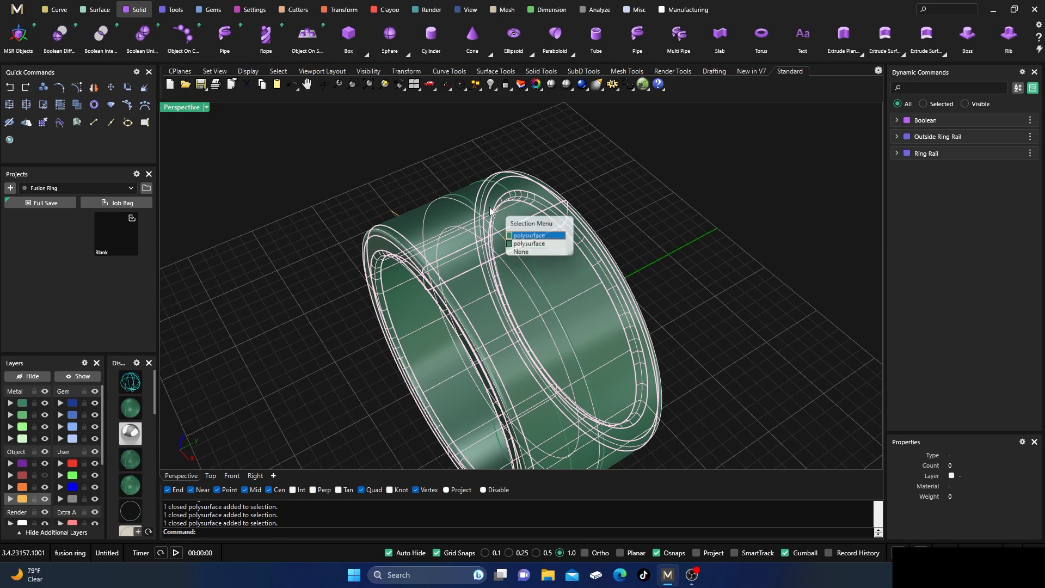
click(528, 245)
click(400, 172)
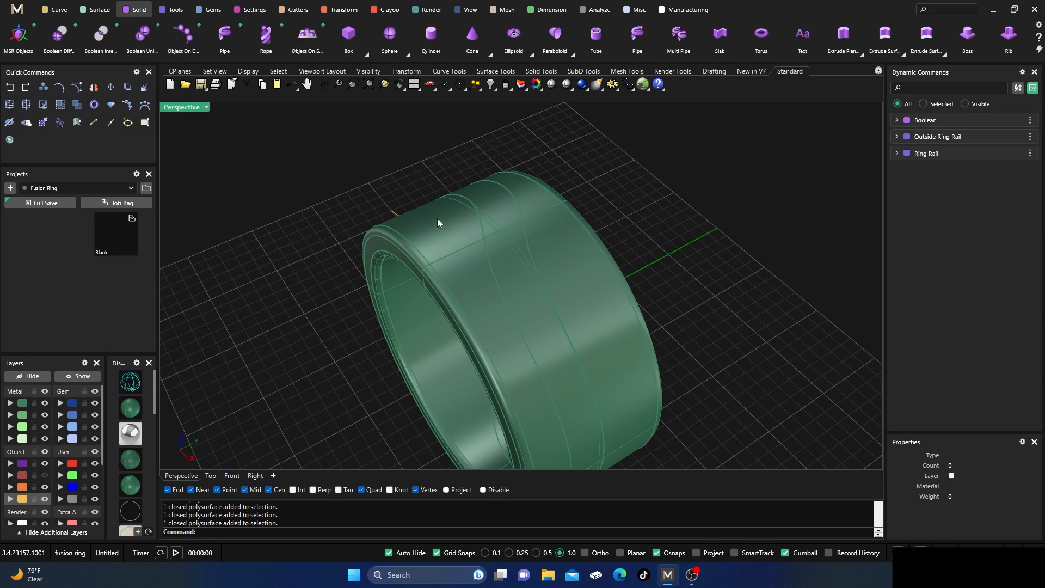
Create a Boolean Difference with the ring band as the first surface and the curved strip as the second.
click(449, 234)
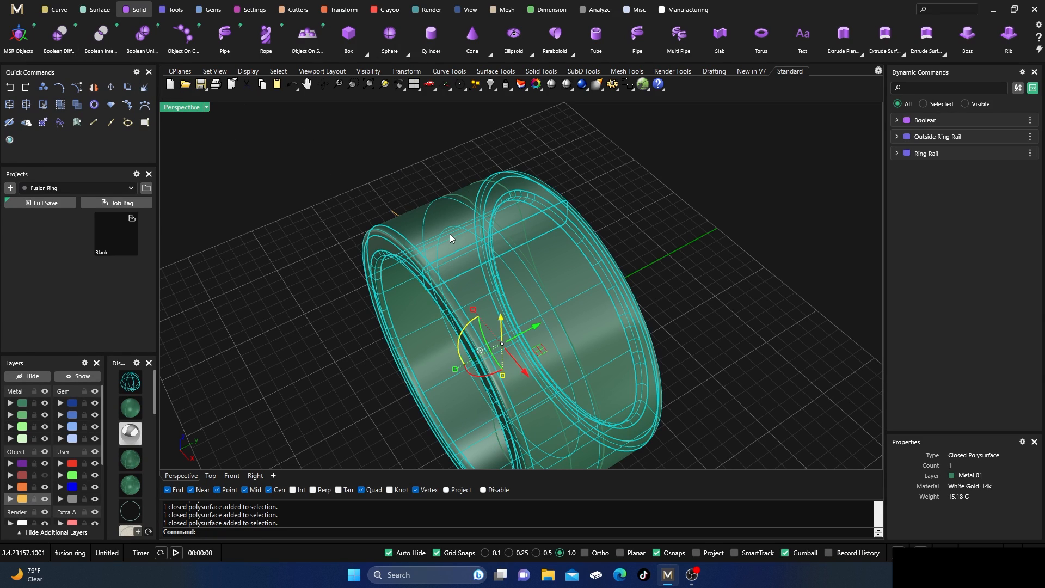
click(58, 37)
click(502, 216)
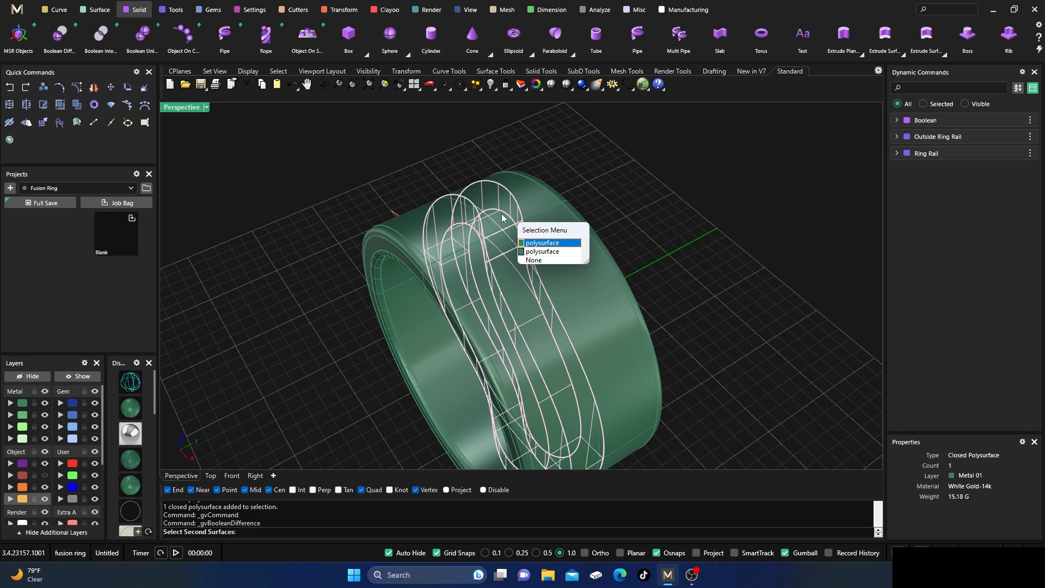
click(536, 251)
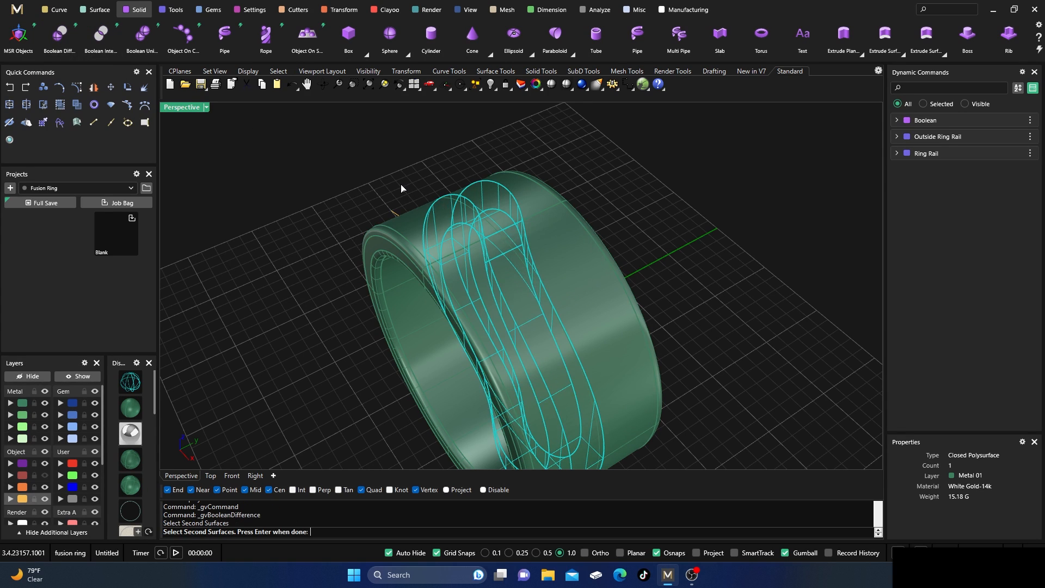
key(Return)
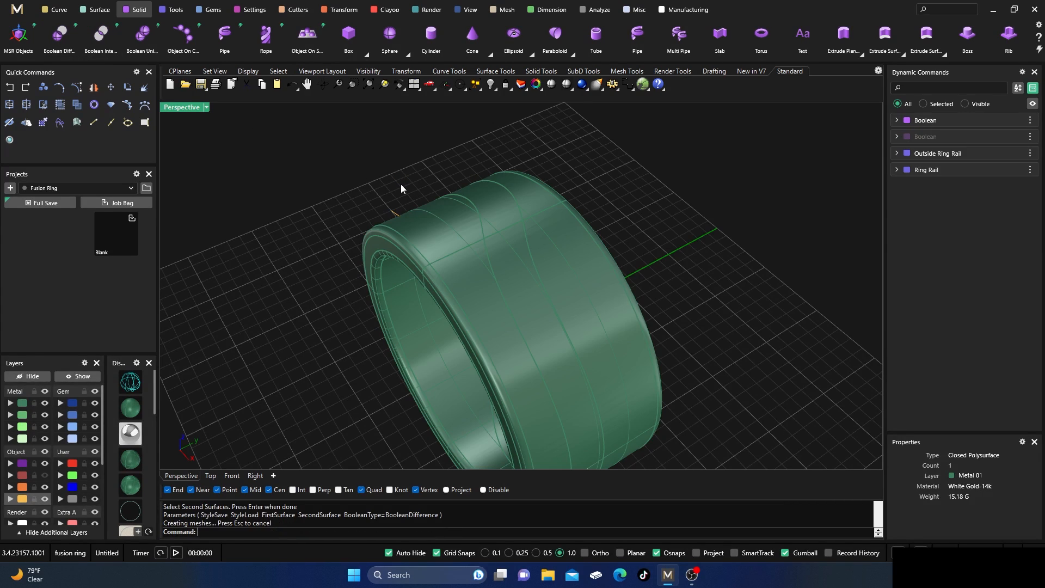
Hide the original ring band polysurface and inspect the gap between the two cut band halves.
click(425, 239)
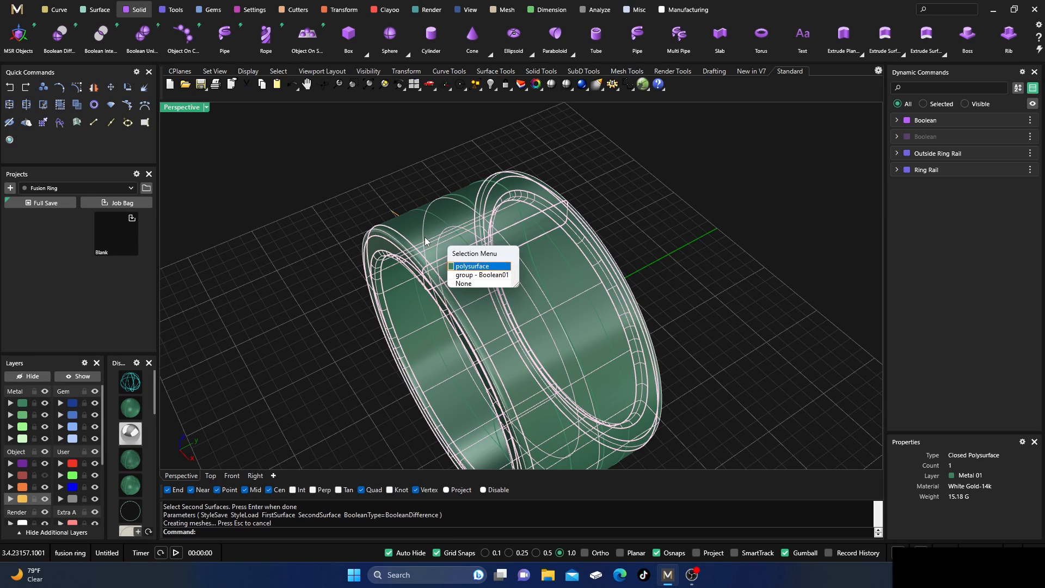
click(470, 267)
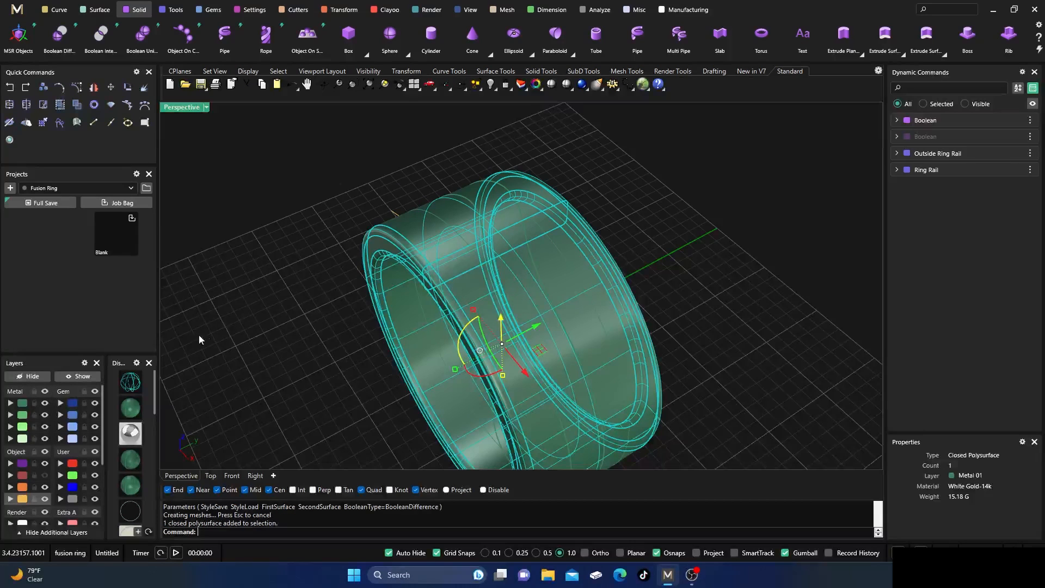
click(27, 376)
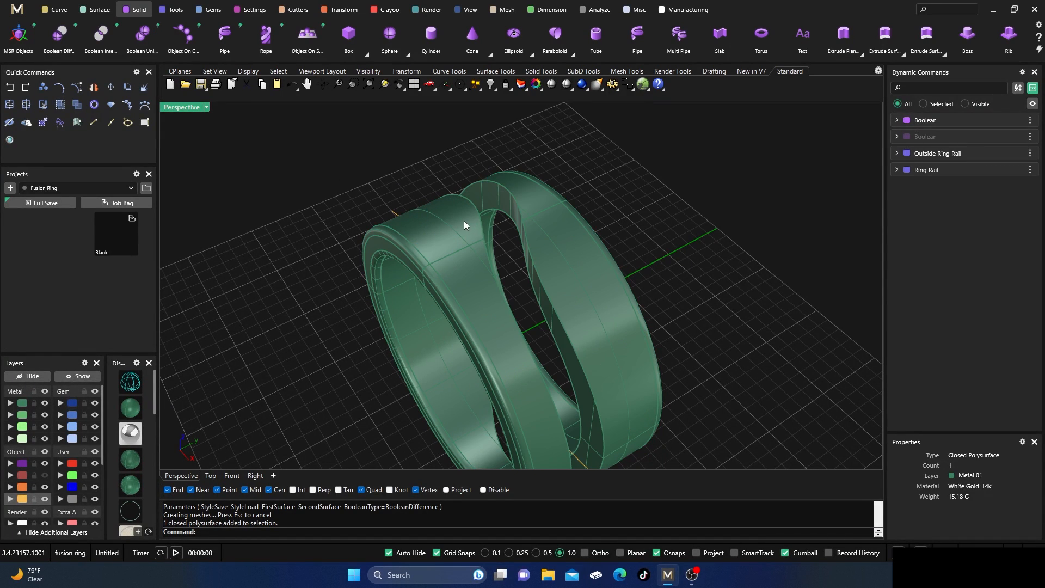
right_drag(464, 224, 443, 261)
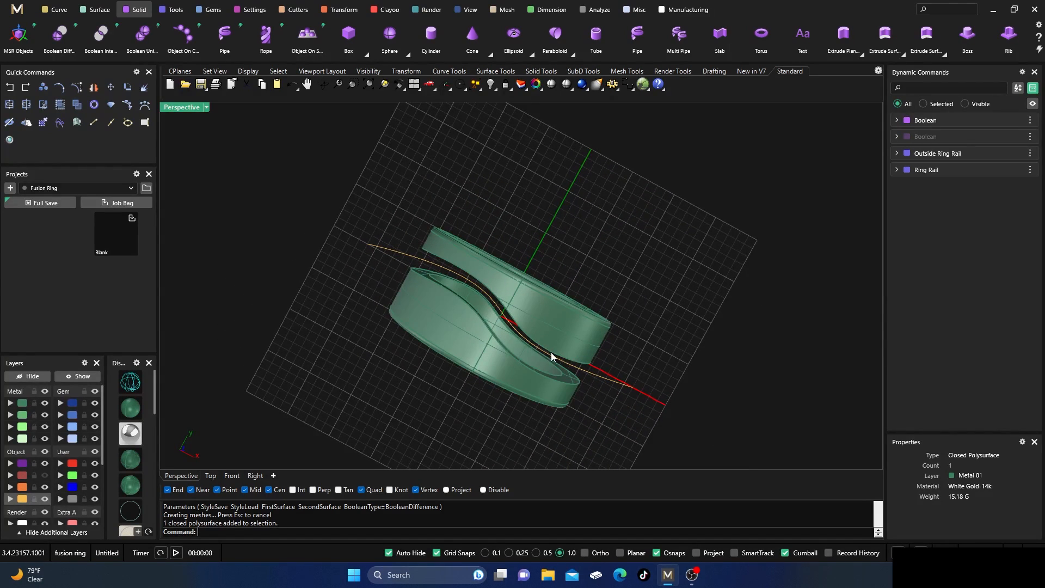
right_drag(666, 300, 532, 288)
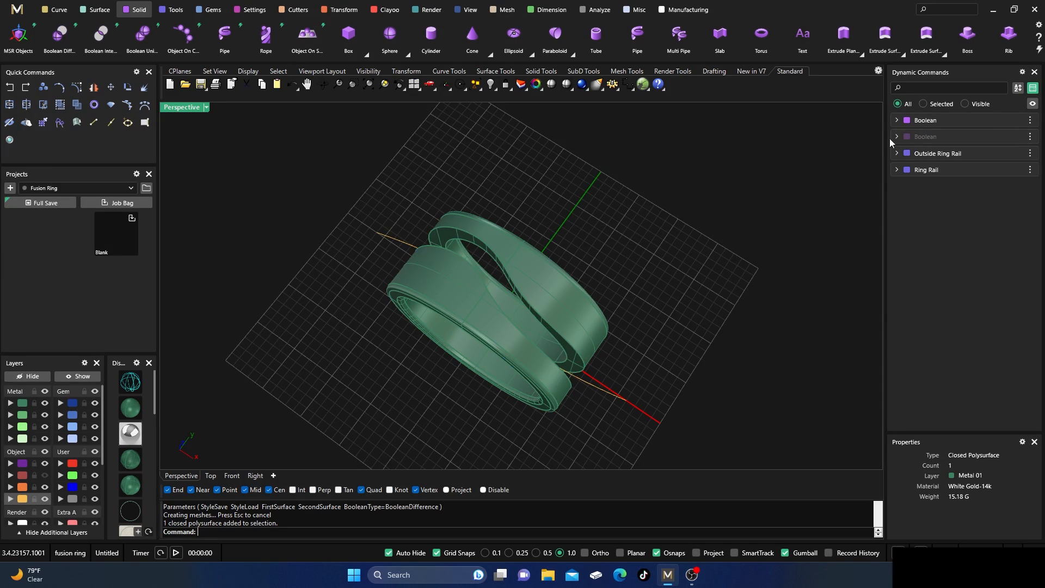
Show the hidden intersected strip again and move it to the Metal 04 layer.
click(1030, 137)
click(989, 199)
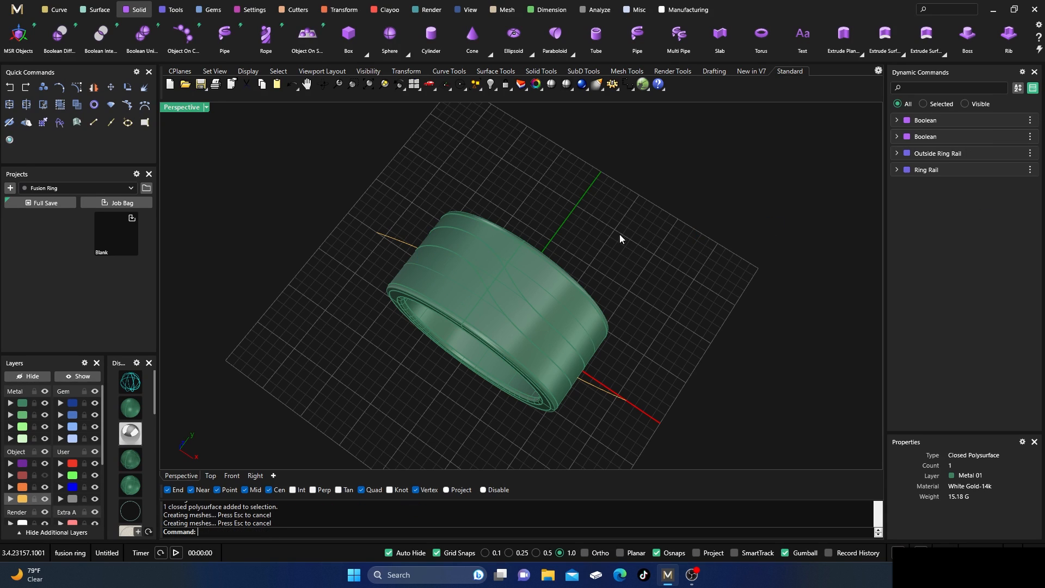
click(466, 251)
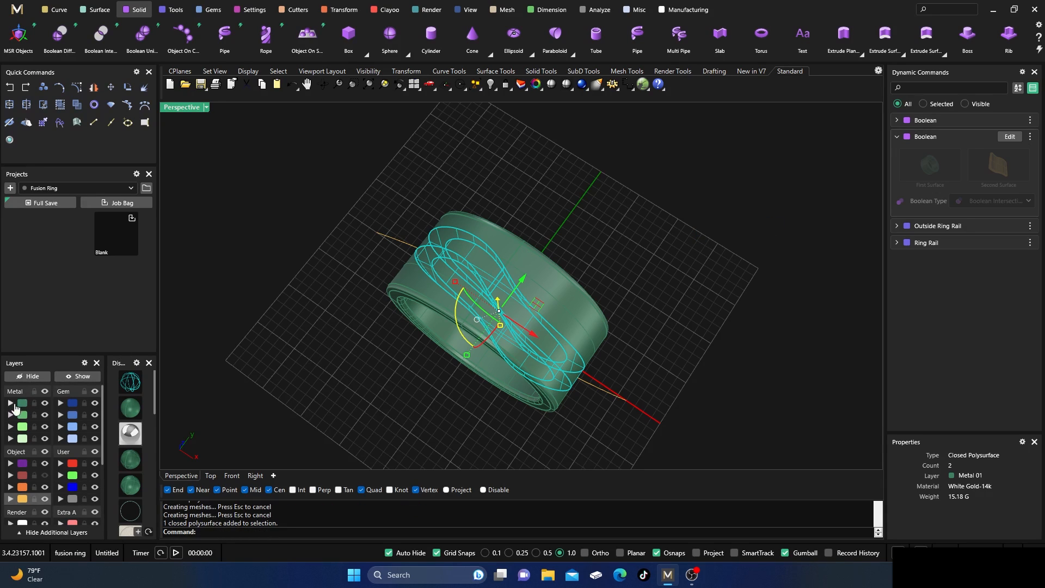
click(22, 438)
click(342, 321)
right_drag(342, 320, 376, 371)
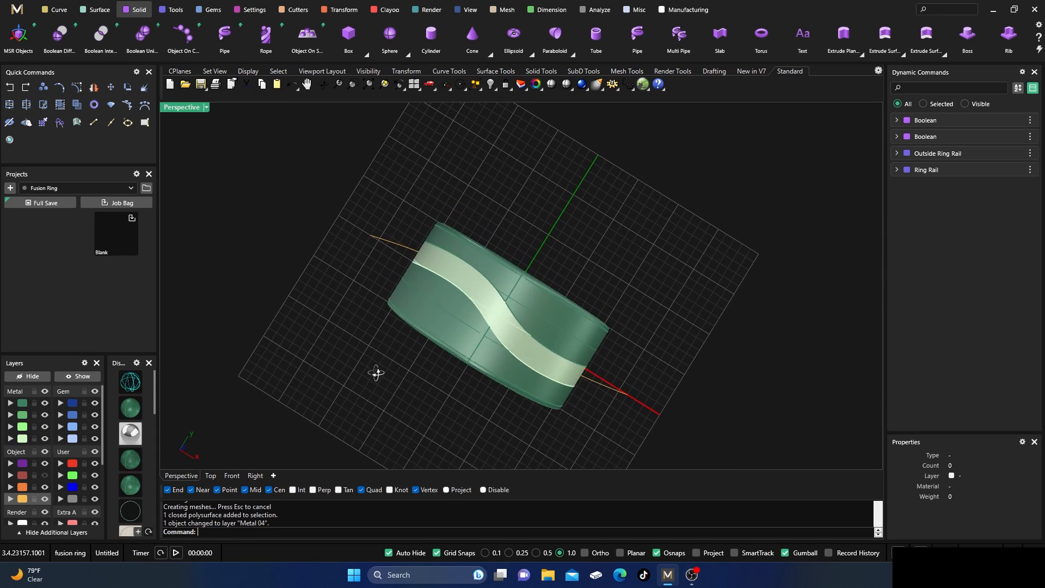
Ungroup the two cut band halves and move the front half to the Metal 03 layer.
click(438, 321)
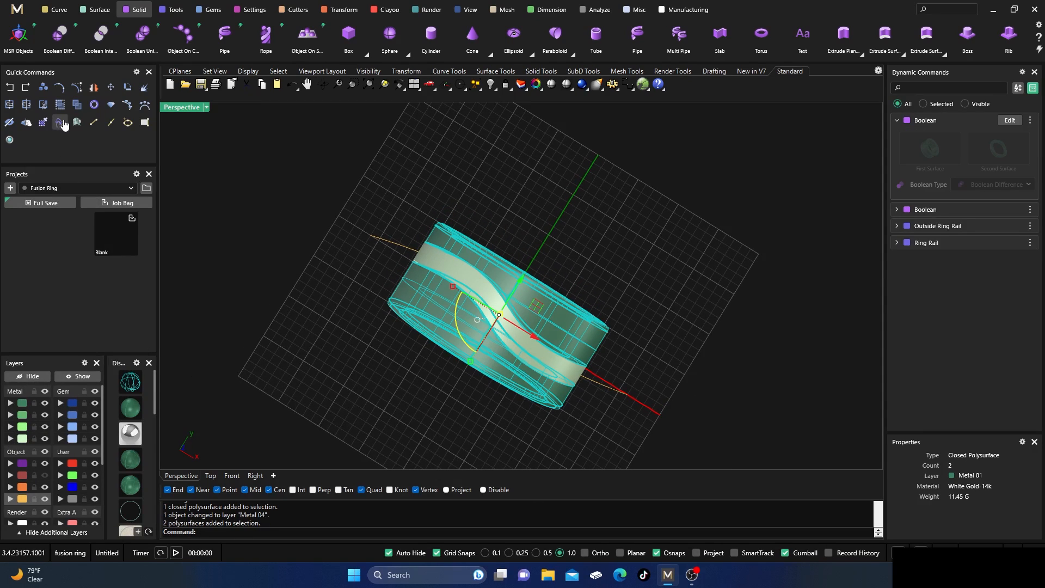
click(285, 259)
click(418, 304)
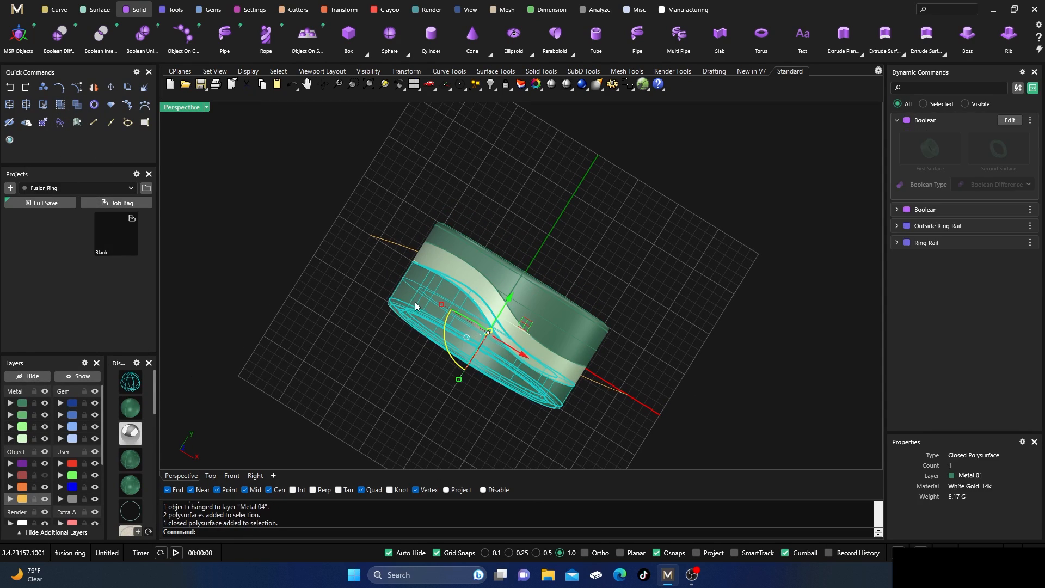
click(17, 425)
click(272, 361)
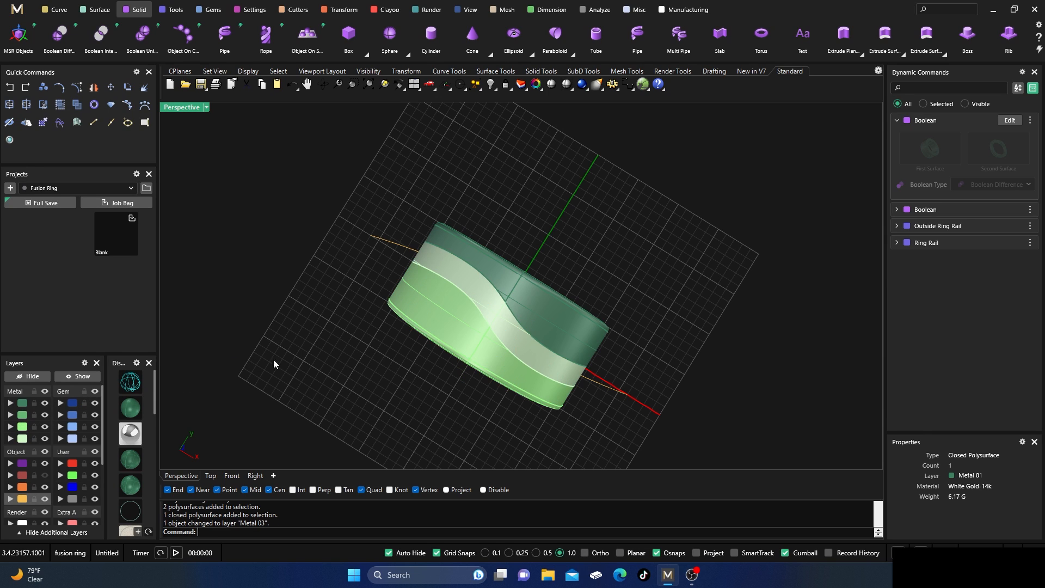
Project the S-shaped curve onto the middle strip with the direction ProjectToTop.
right_drag(273, 361, 289, 316)
scroll(484, 274, up, 2)
right_drag(484, 274, 457, 287)
scroll(456, 214, down, 5)
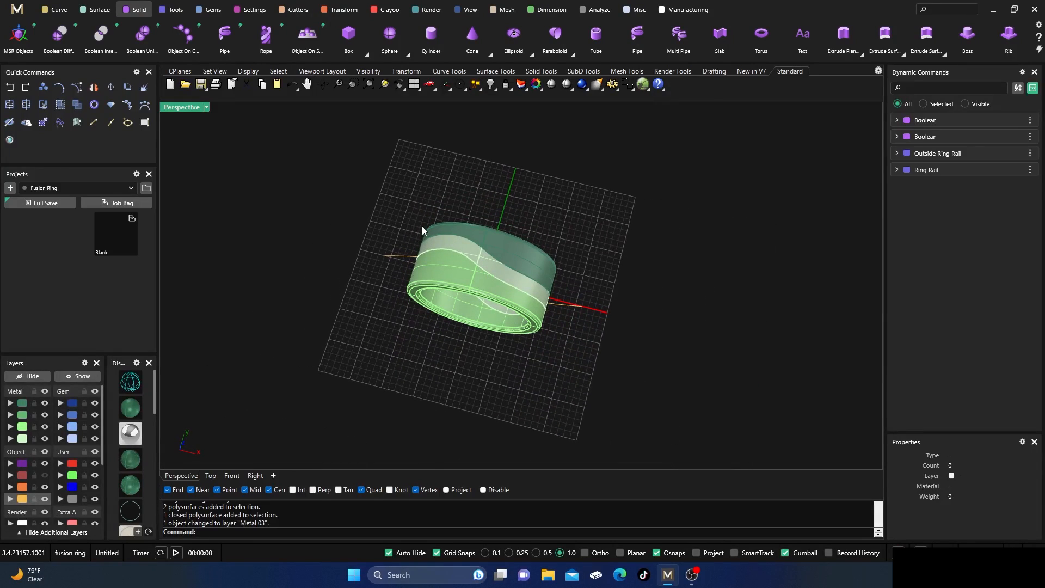
click(393, 256)
click(368, 223)
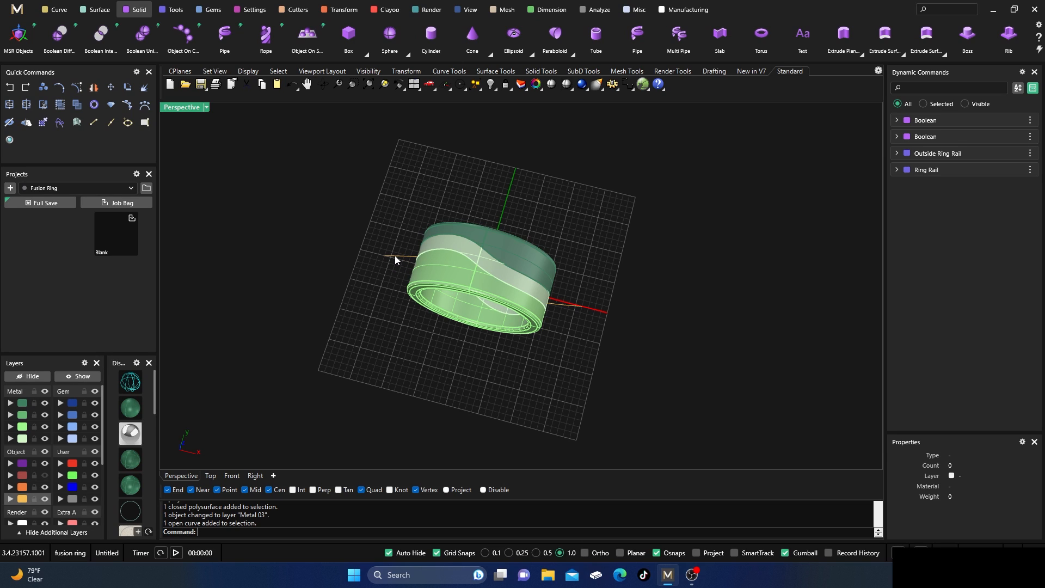
click(58, 10)
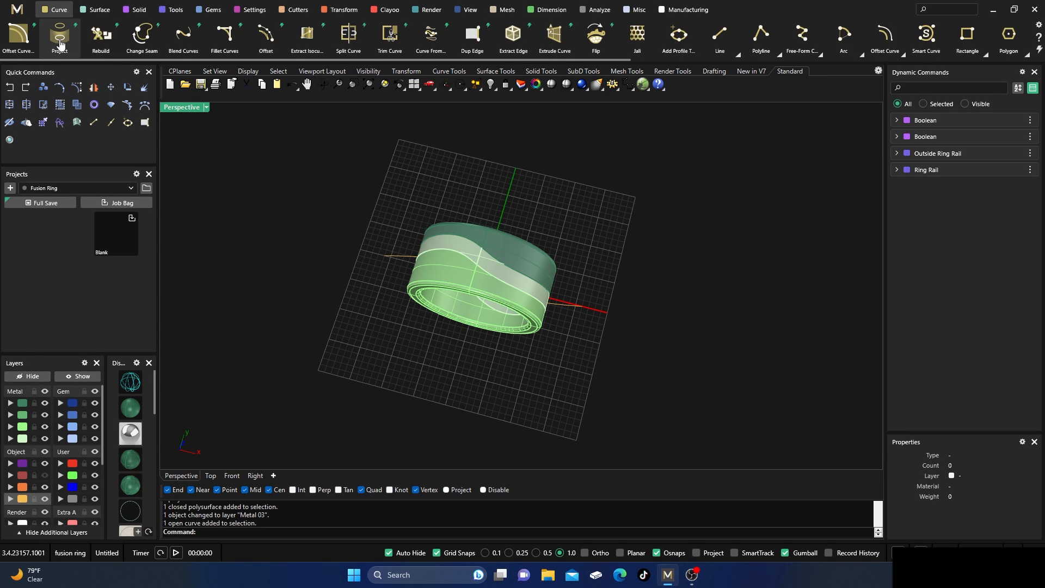
scroll(423, 288, up, 2)
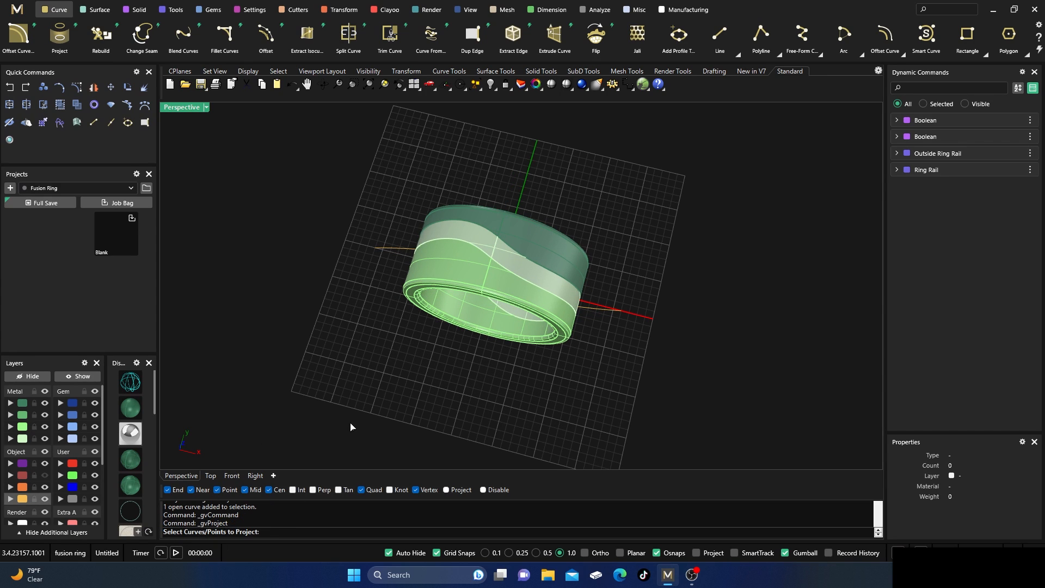
click(396, 248)
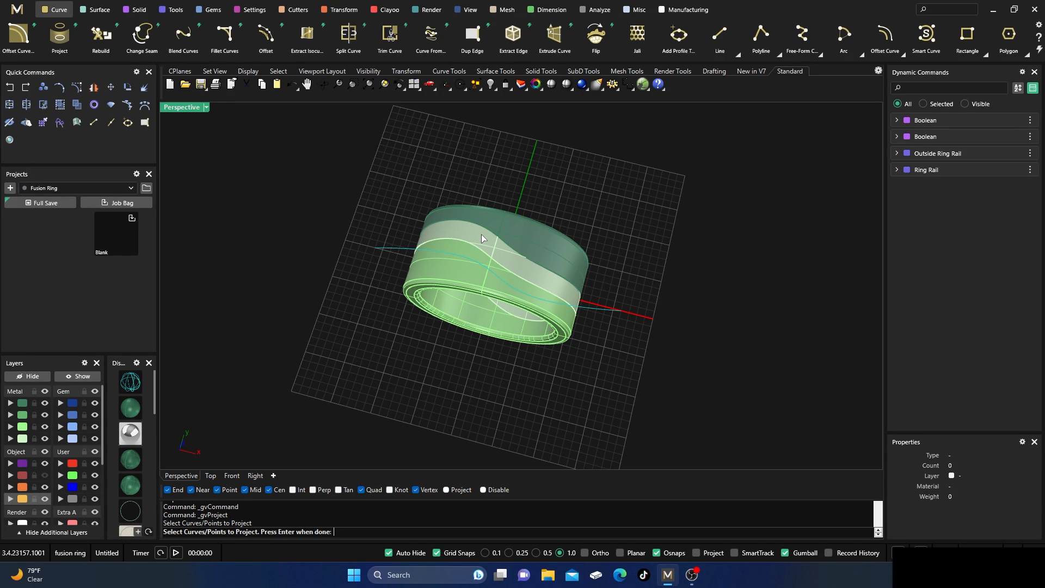
key(Return)
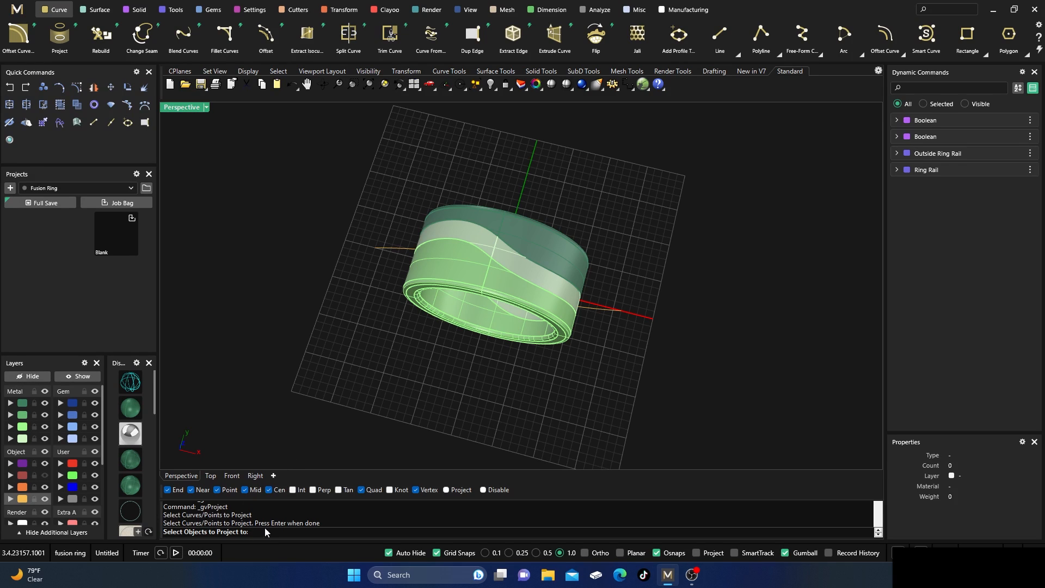
click(474, 238)
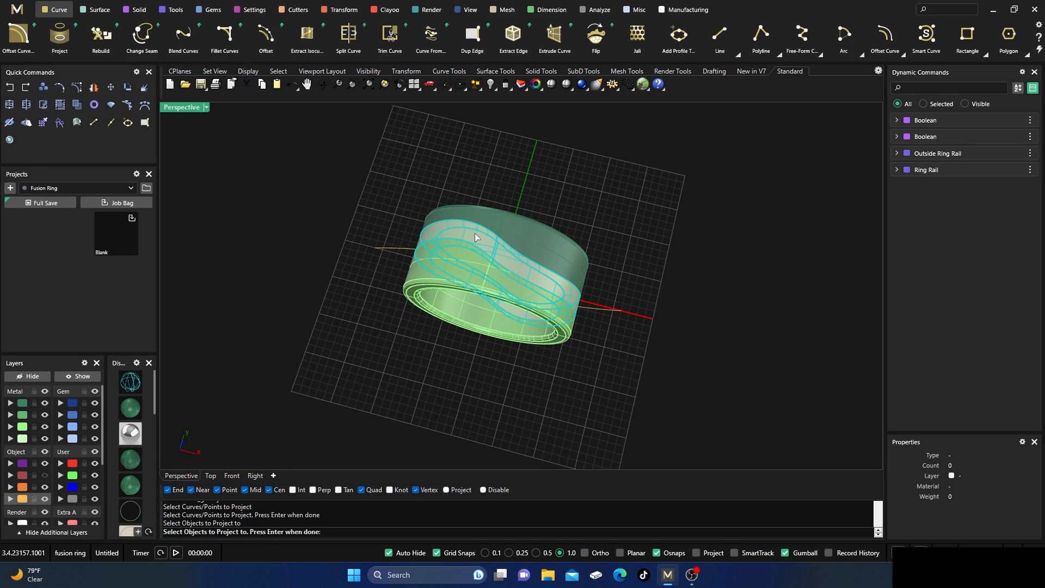
key(Return)
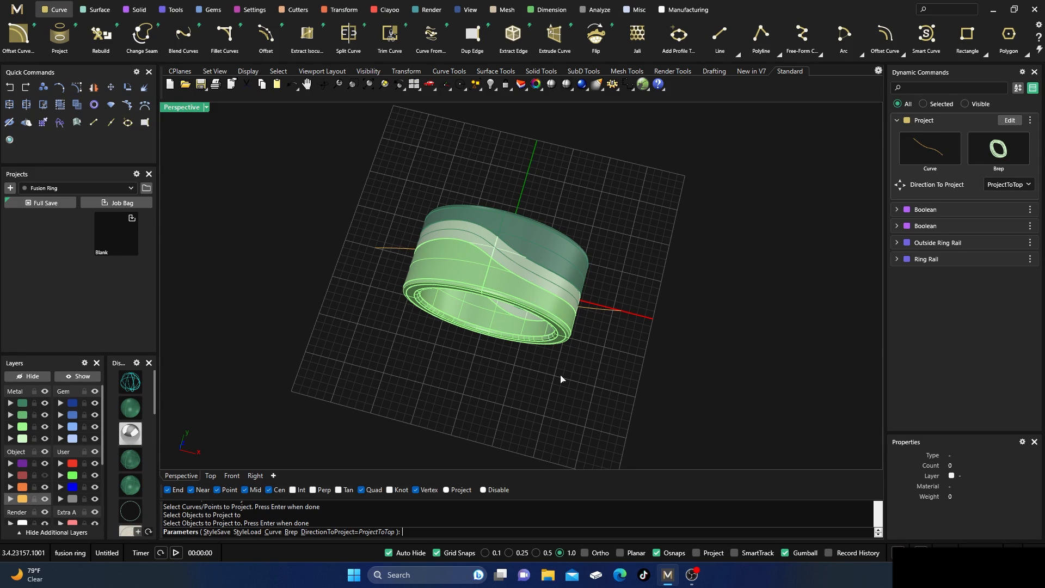
key(Return)
Ungroup the two projected curves on the strip so each can be selected separately.
scroll(489, 240, up, 5)
right_drag(512, 297, 494, 234)
scroll(506, 193, up, 4)
click(530, 182)
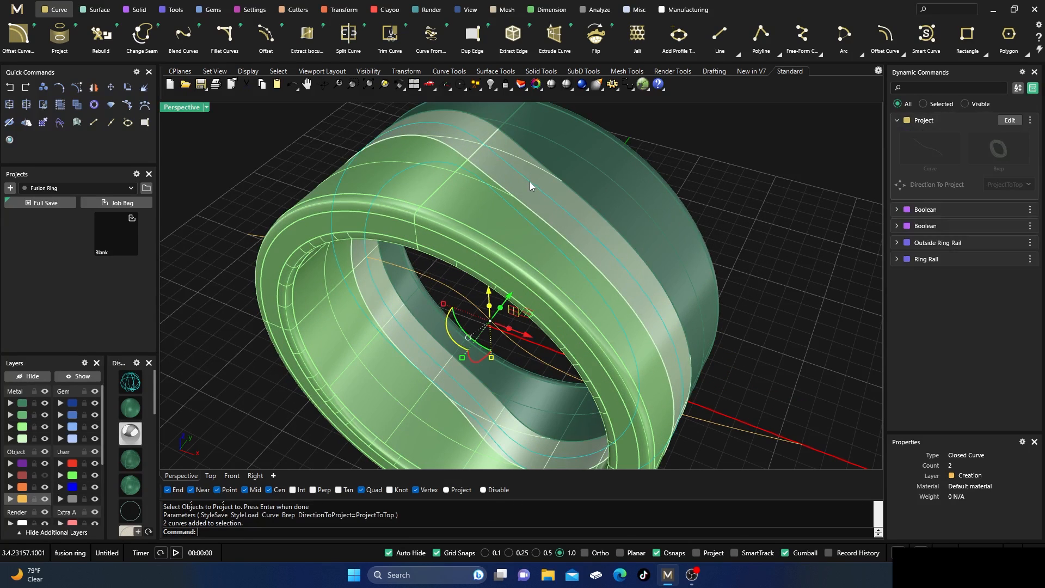
click(77, 105)
click(220, 144)
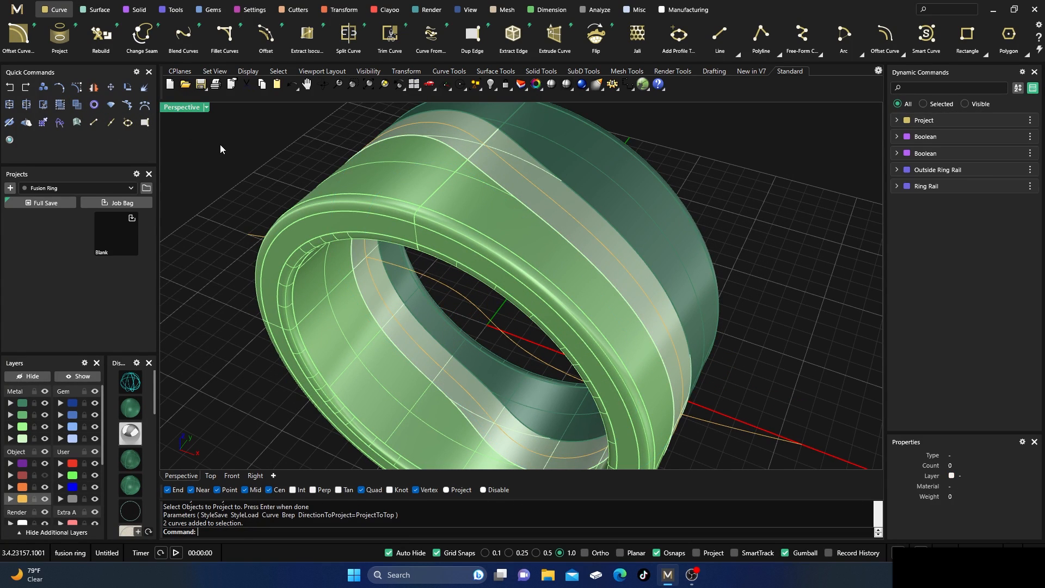
Place round diamonds along the strip's outer projected curve with Gems on Curve, extending the end position to 0.99.
click(508, 164)
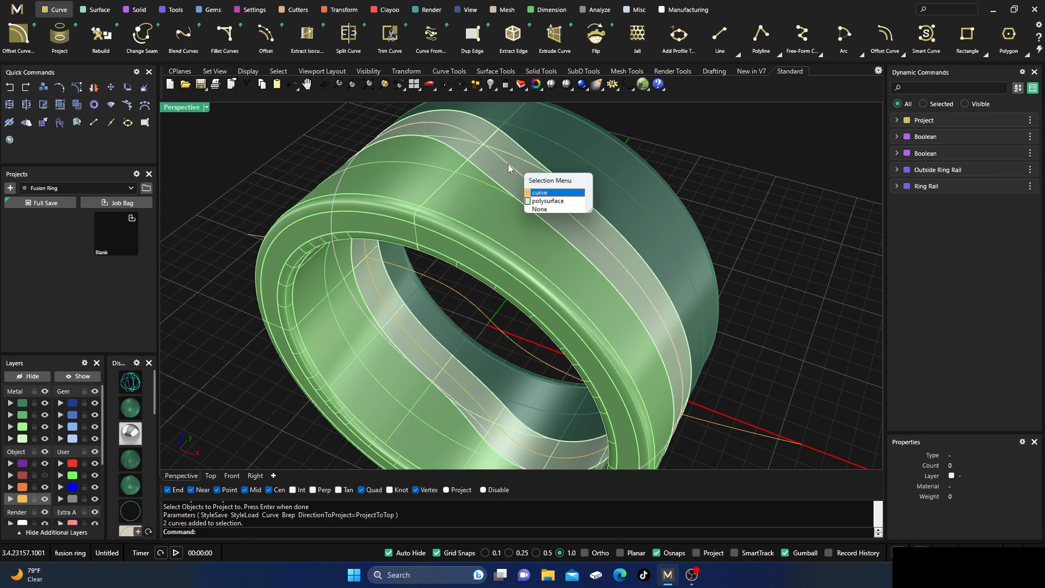
click(536, 193)
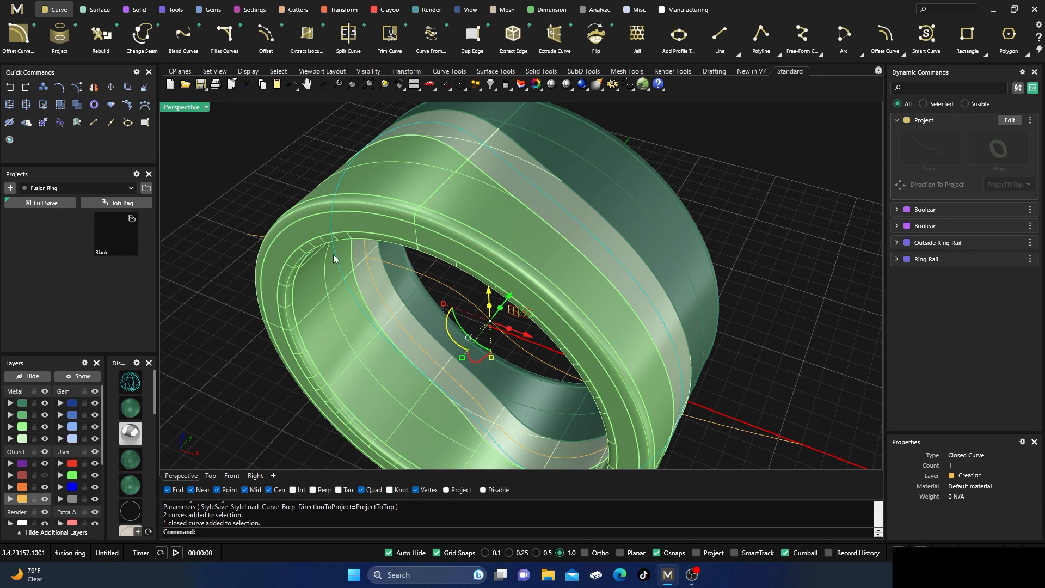
click(209, 10)
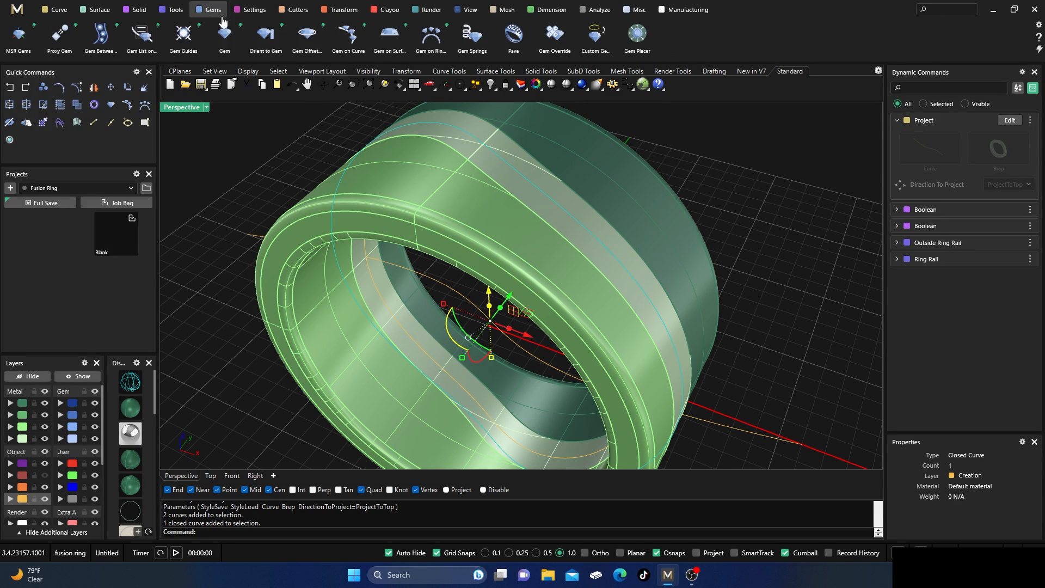
click(348, 38)
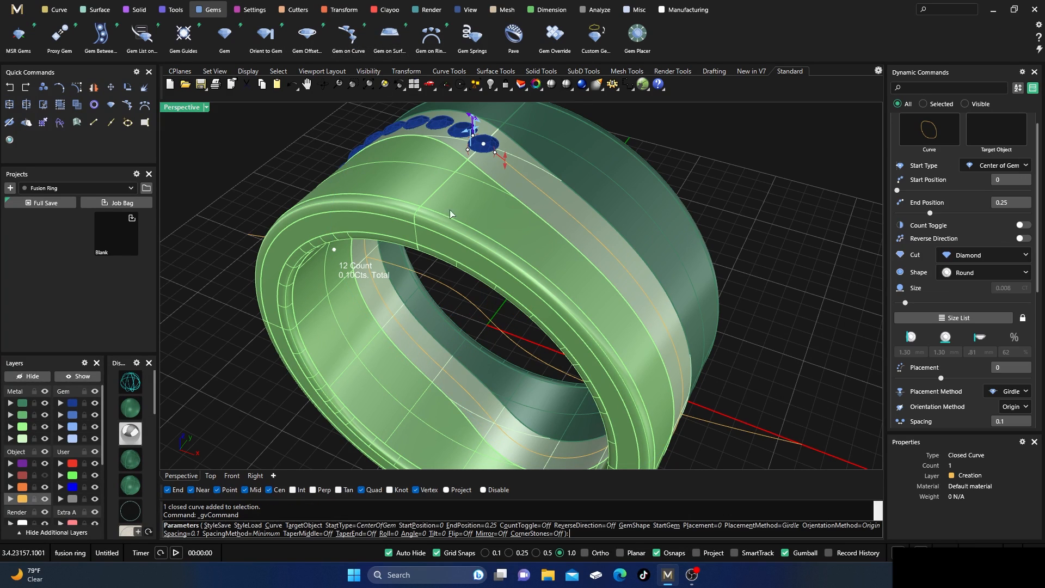
scroll(490, 275, down, 3)
right_drag(491, 275, 468, 279)
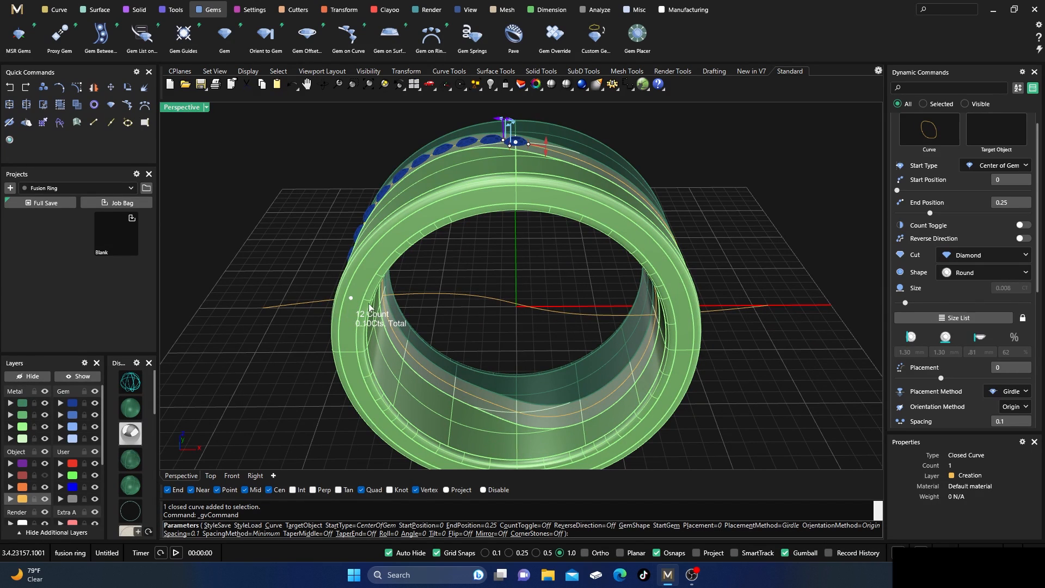
drag(353, 303, 526, 146)
right_drag(573, 255, 446, 281)
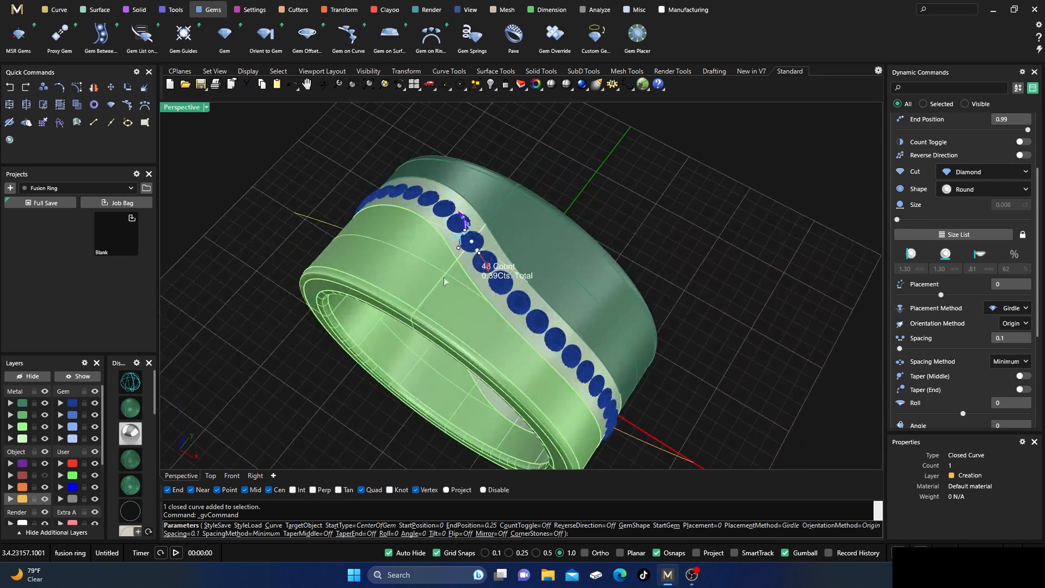
Set the start gem size to 1.50 mm for the diamonds along the strip.
scroll(446, 253, up, 8)
right_drag(506, 302, 461, 218)
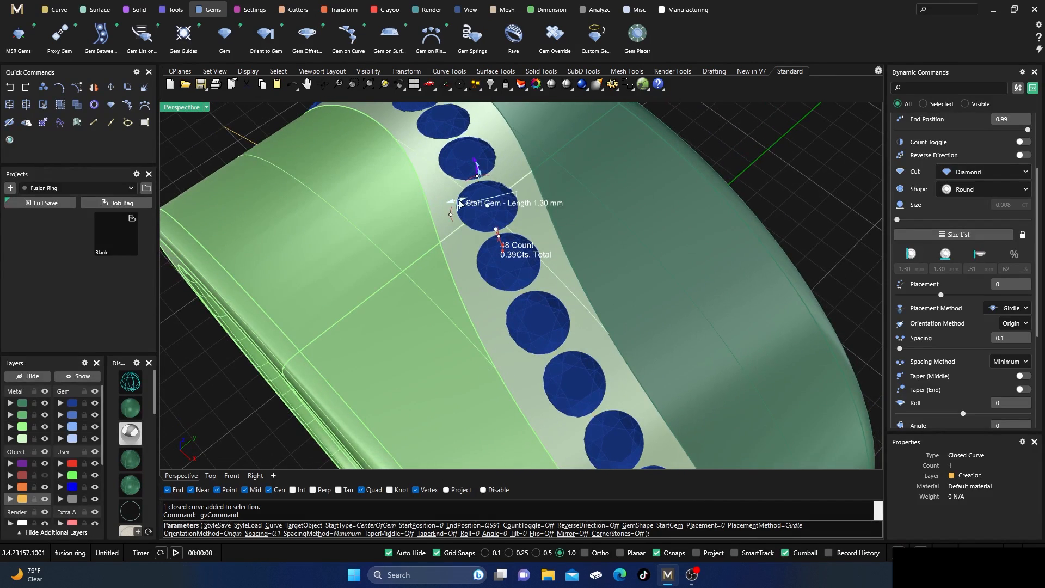
drag(459, 204, 453, 205)
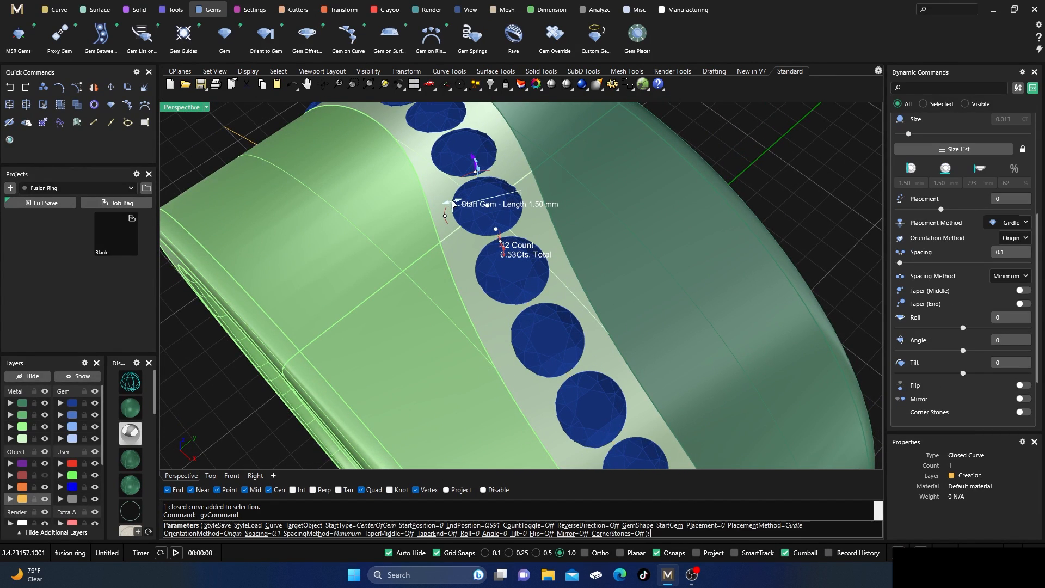
Set the middle strip as the target object for the diamonds placed along the curve.
scroll(961, 199, up, 4)
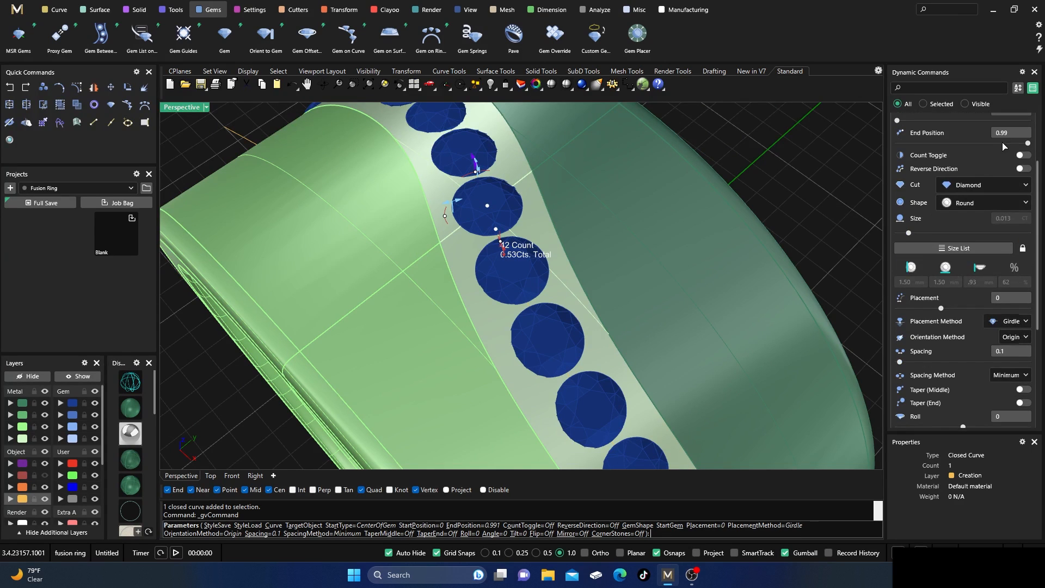
scroll(1004, 146, up, 3)
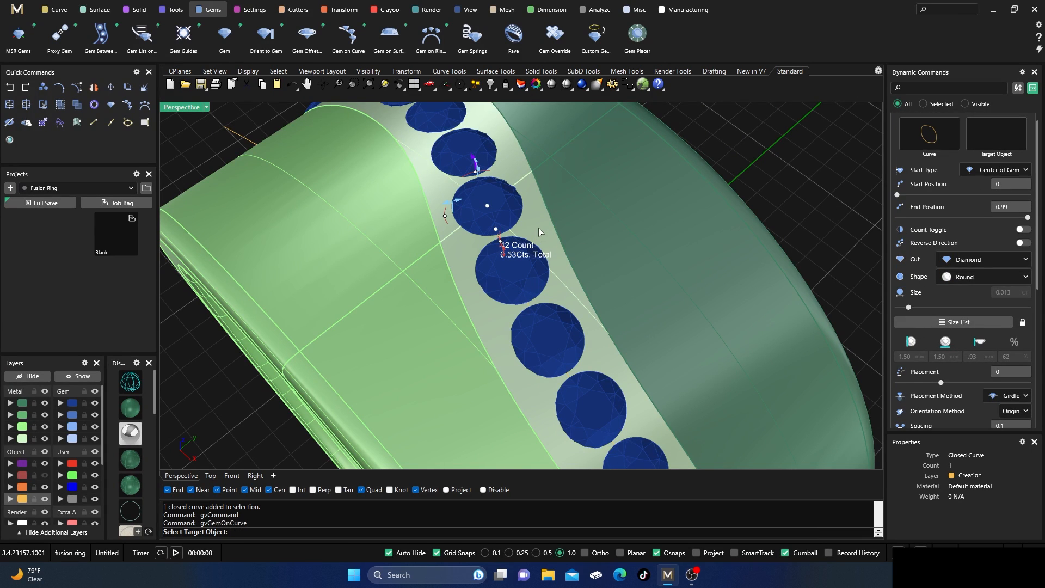
click(479, 294)
scroll(374, 340, down, 5)
right_drag(374, 341, 403, 312)
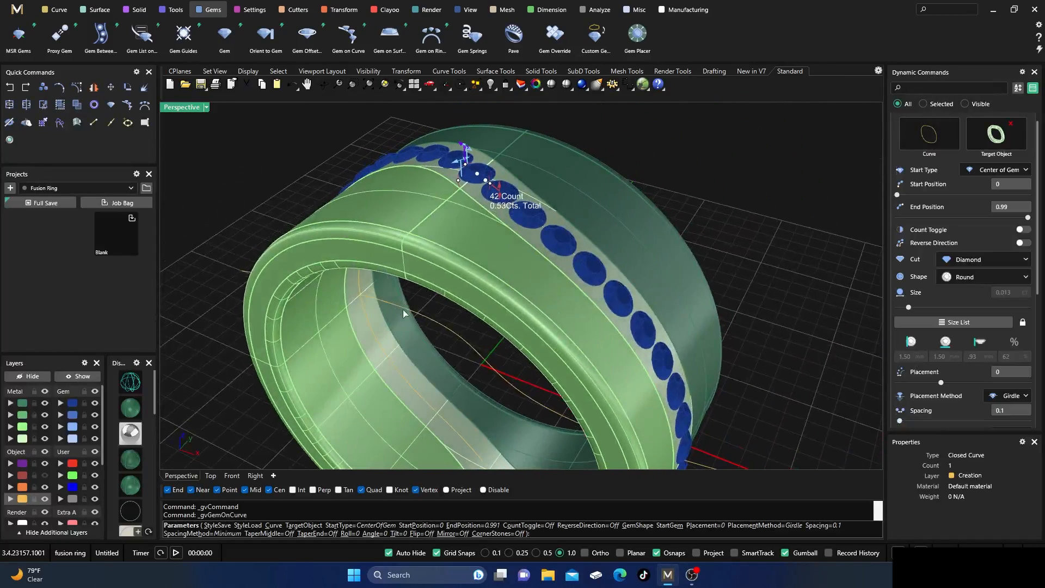
Seat the diamonds with the Table placement method and a placement of -0.05, and finish Gems on Curve.
scroll(994, 222, down, 2)
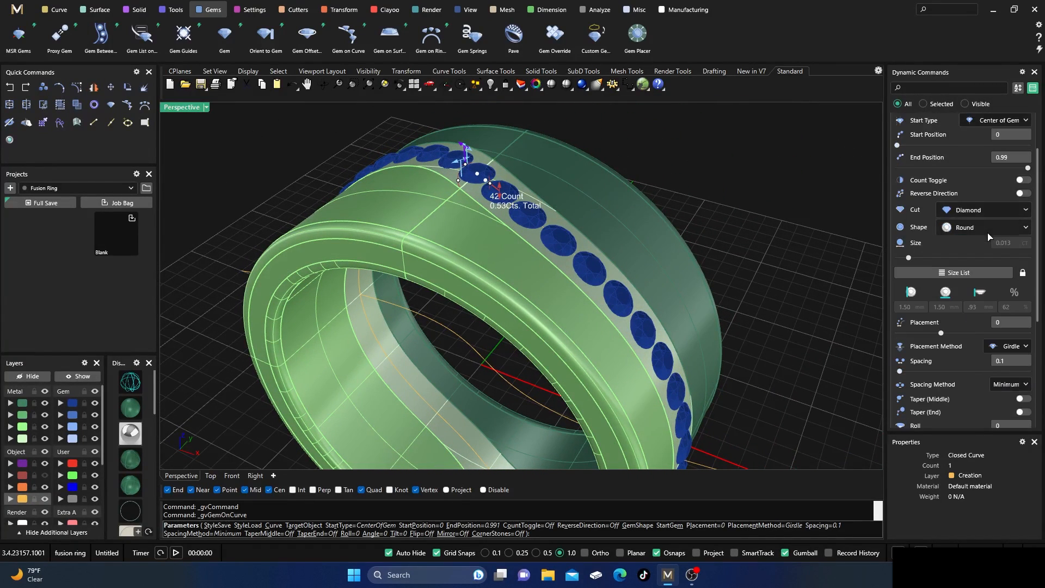
click(1010, 346)
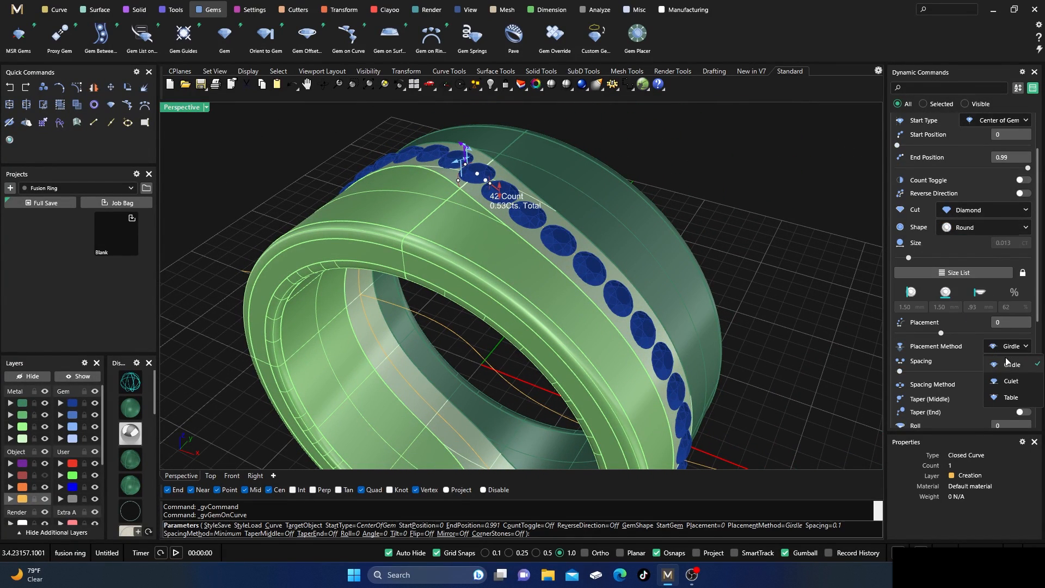
click(1009, 397)
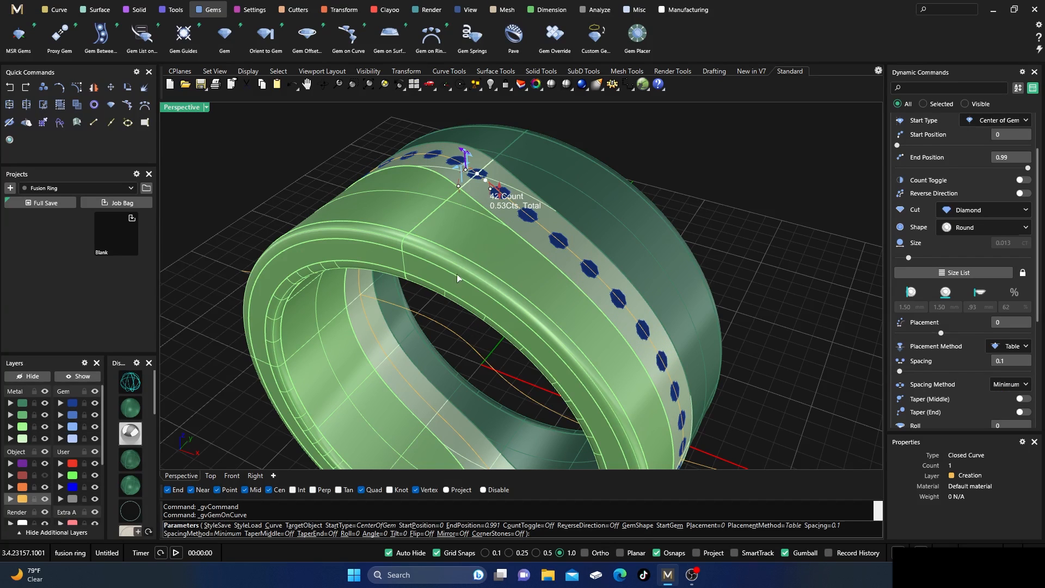
drag(498, 195, 498, 196)
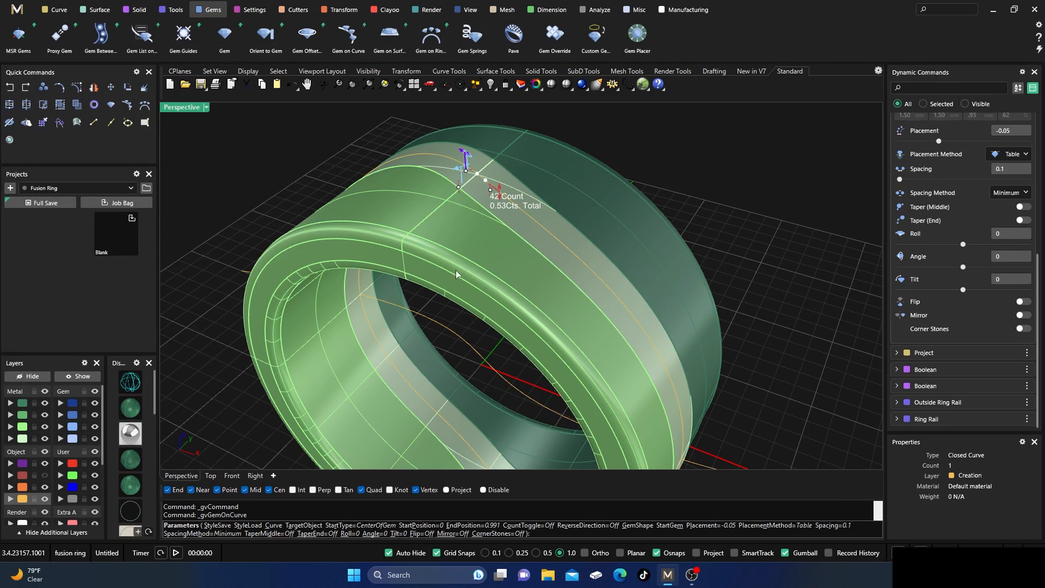
key(Return)
Switch to wireframe display and create a Channel Cutter from all the diamonds along the strip.
click(130, 382)
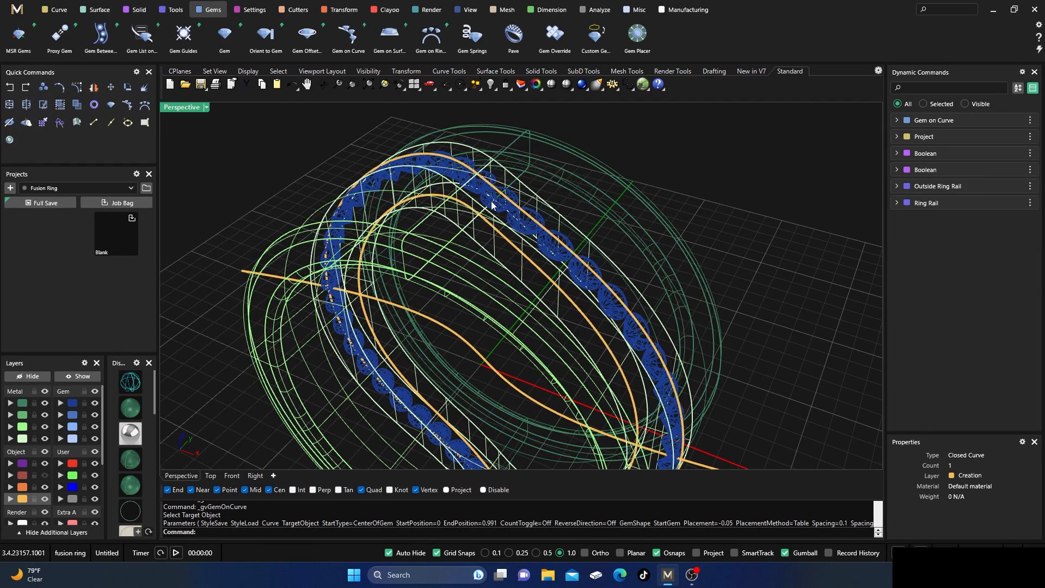
click(492, 204)
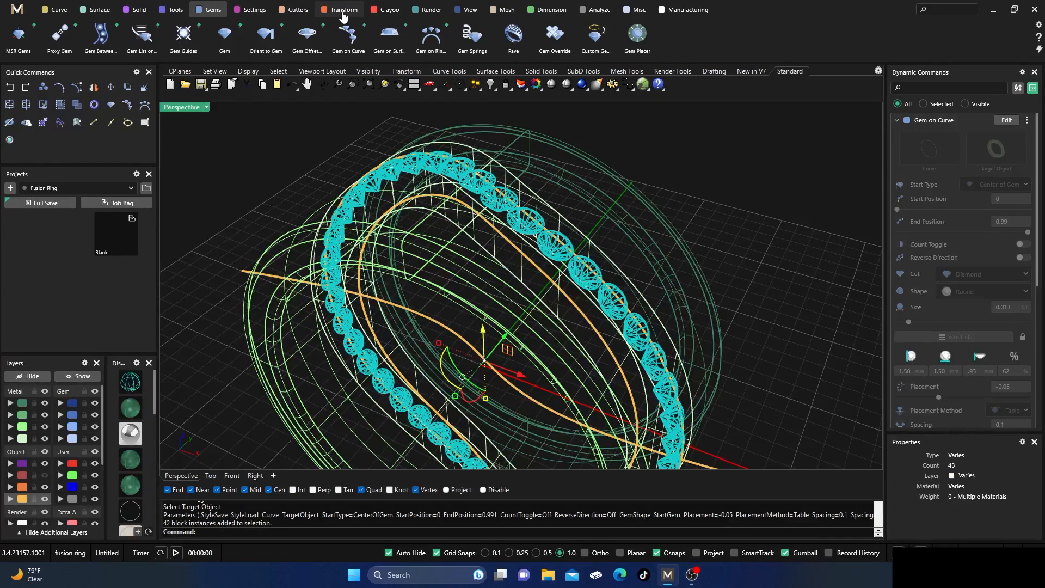
click(296, 11)
click(100, 35)
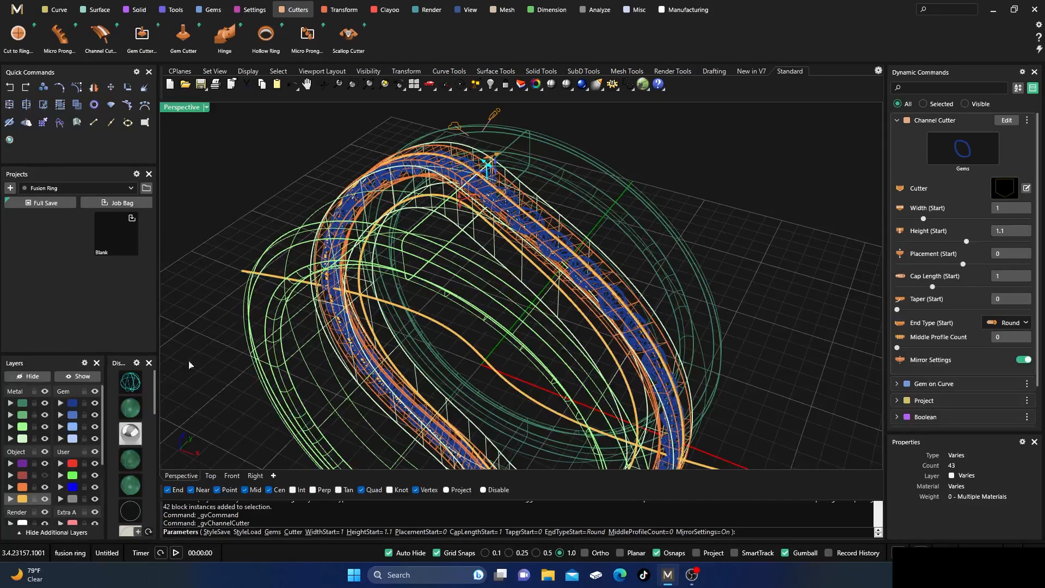
Hide the Metal 01 and Metal 03 band halves and set the channel cutter's start width to 1.18.
right_drag(424, 300, 472, 330)
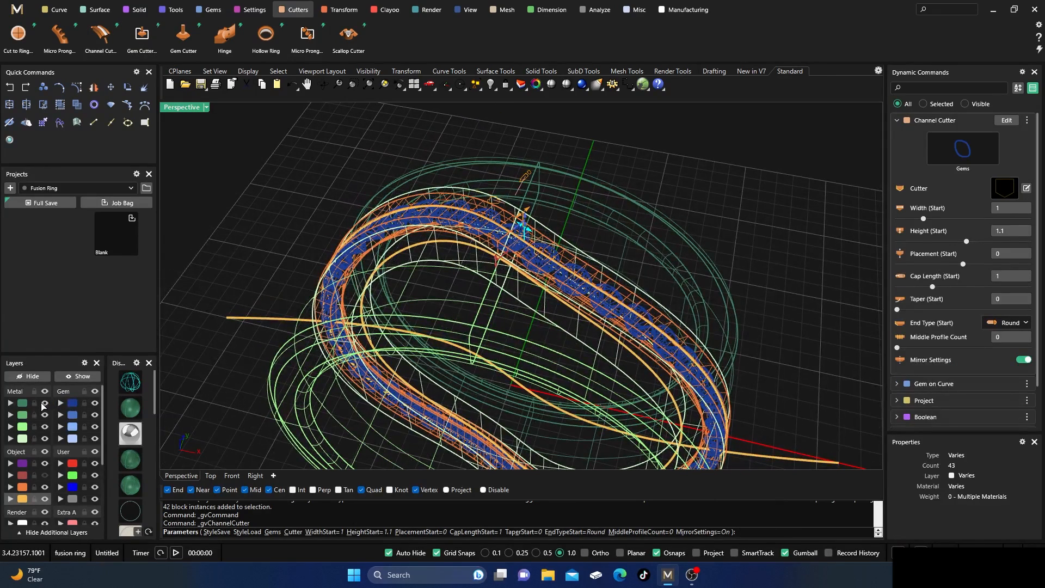
click(45, 404)
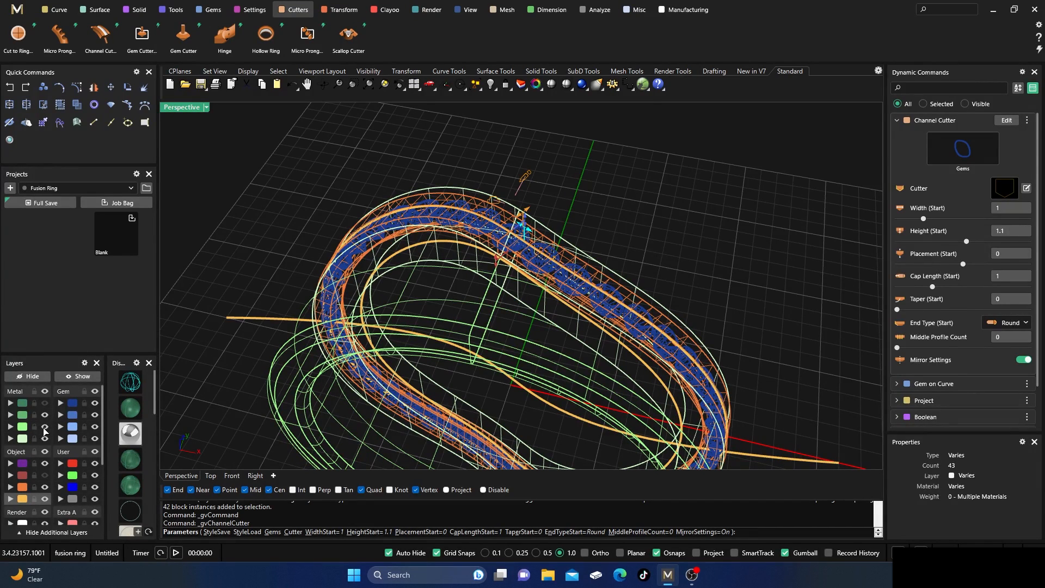
right_drag(463, 379, 390, 438)
scroll(422, 305, up, 6)
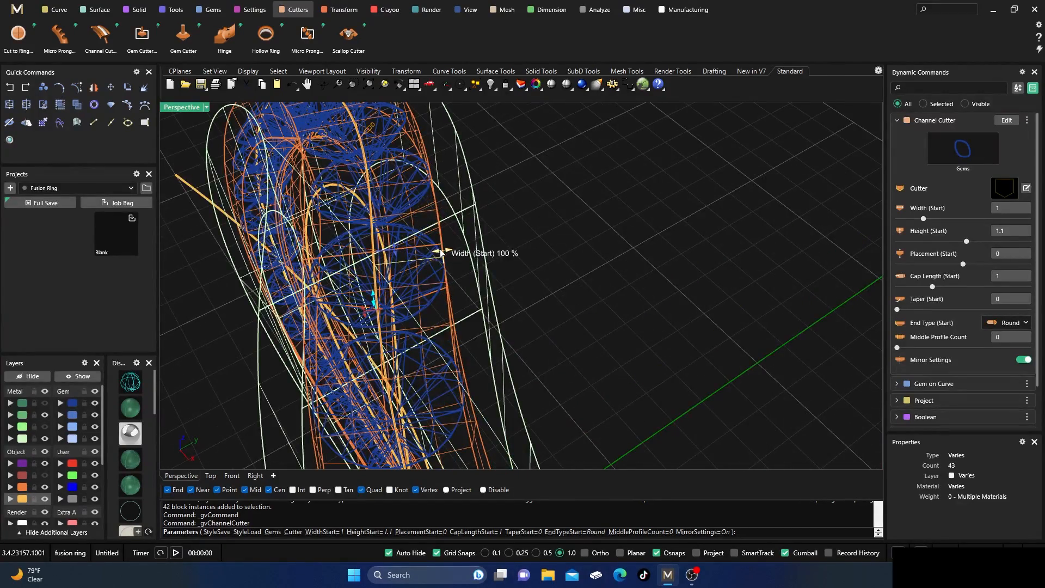
drag(441, 253, 456, 260)
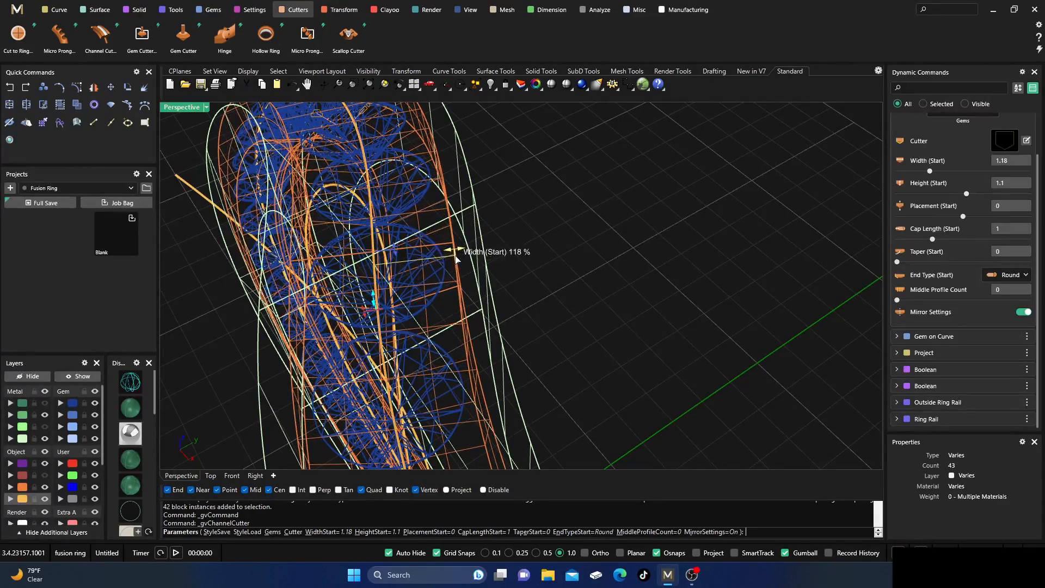
Change the channel cutter's profile to Angle (1) from the cutter library.
right_drag(374, 344, 420, 341)
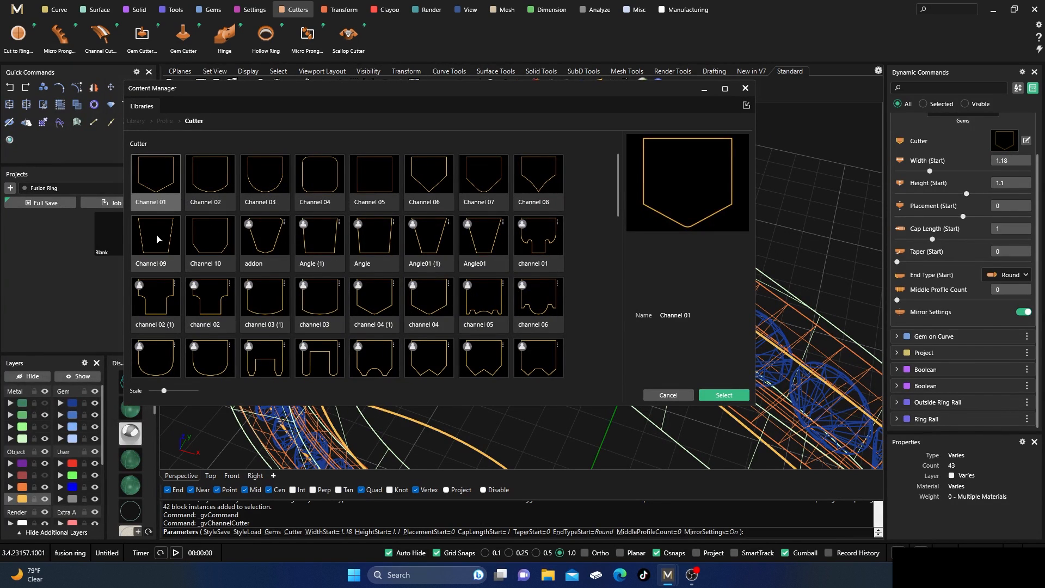
click(316, 246)
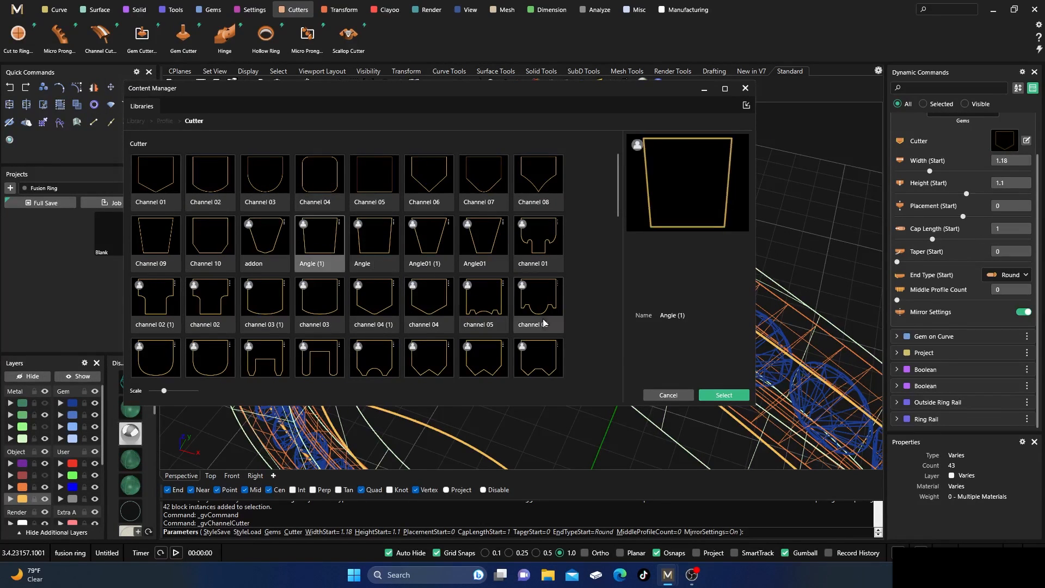
click(732, 396)
click(746, 89)
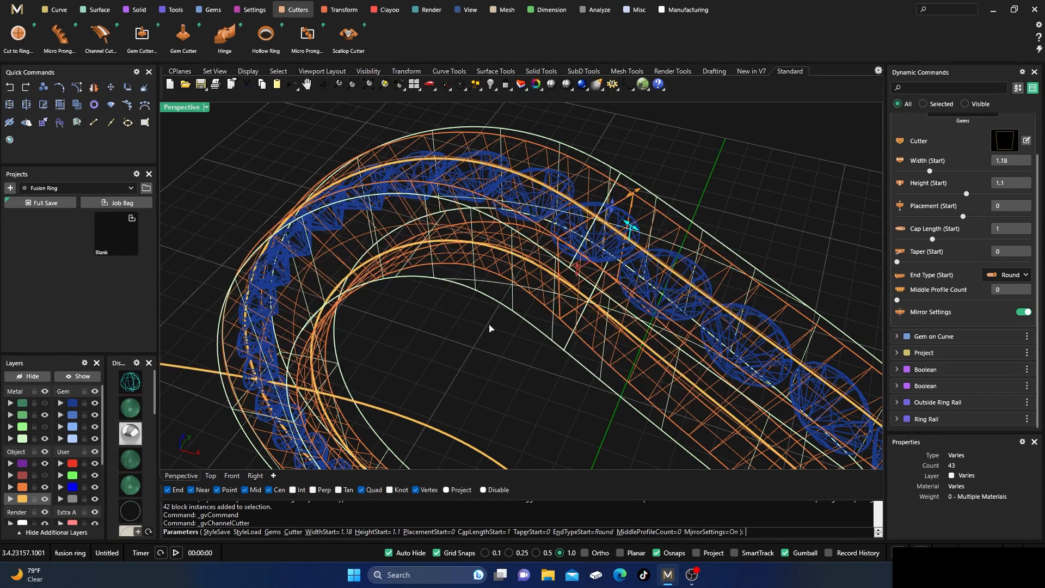
Show all four viewports in wireframe and raise the channel cutter's start placement to 1.
scroll(447, 380, down, 5)
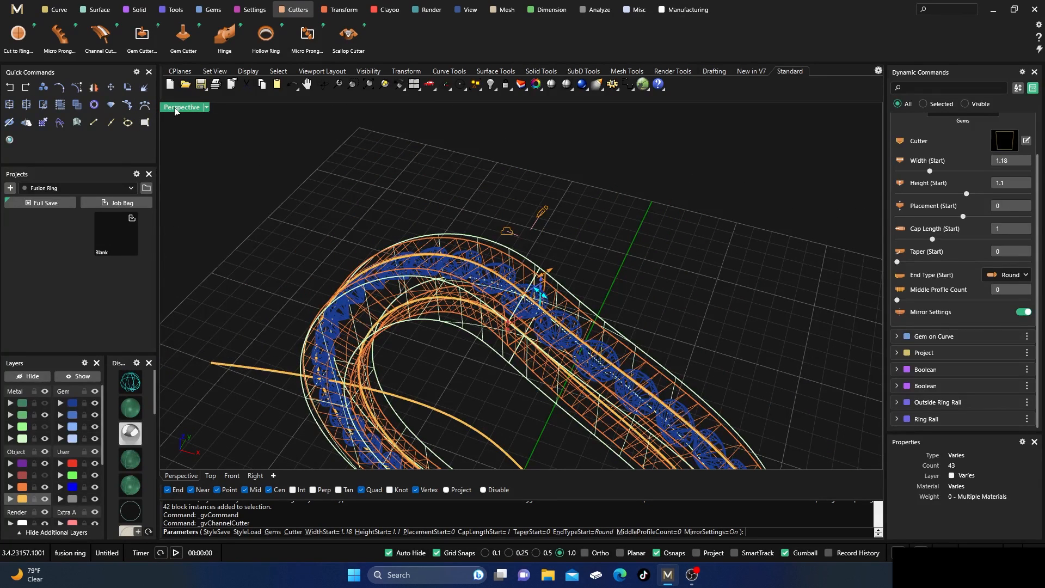
double_click(175, 108)
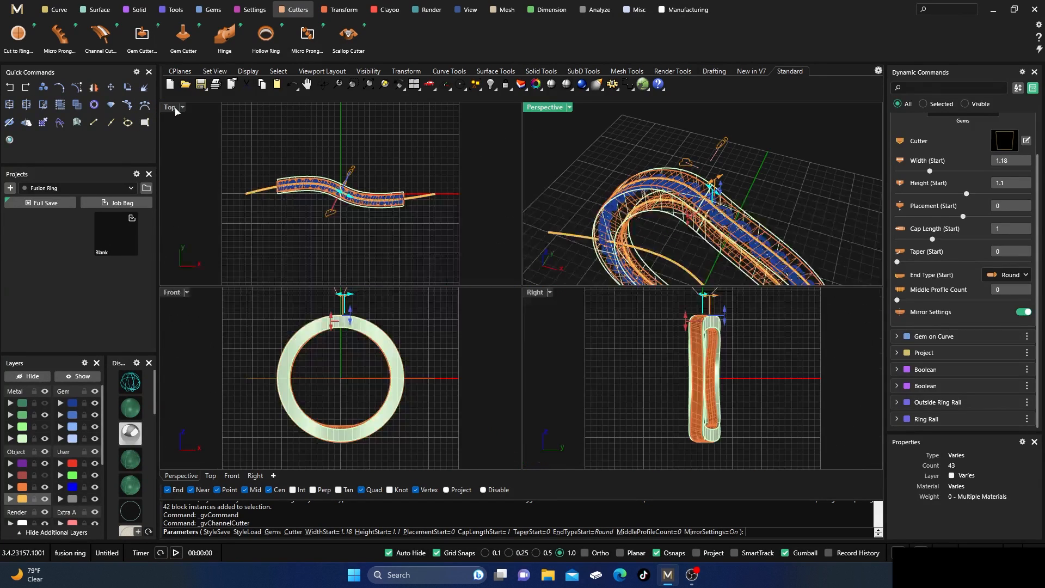
right_click(130, 387)
scroll(339, 326, up, 7)
right_drag(340, 345, 360, 378)
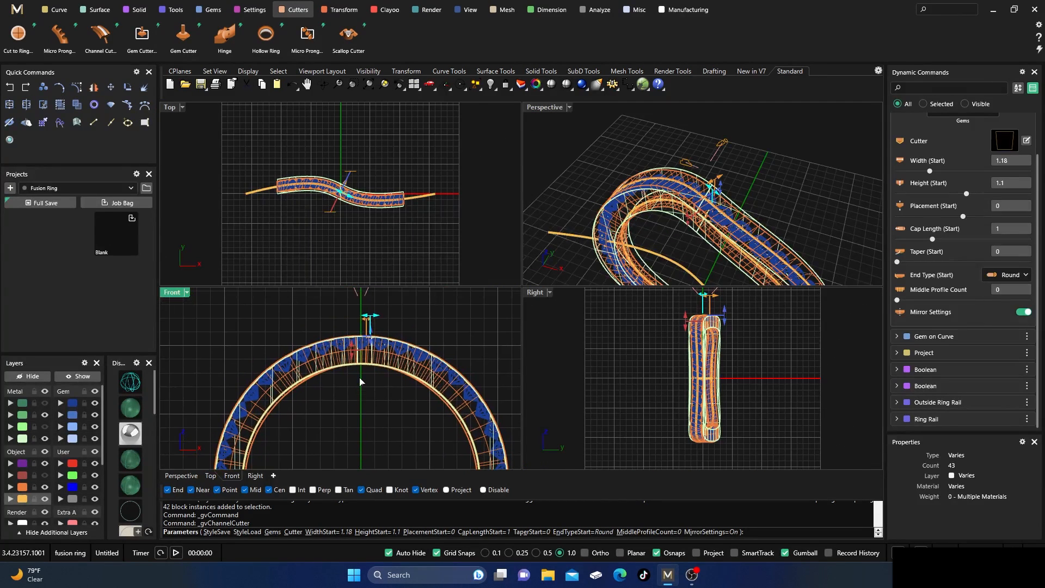
scroll(359, 382, up, 3)
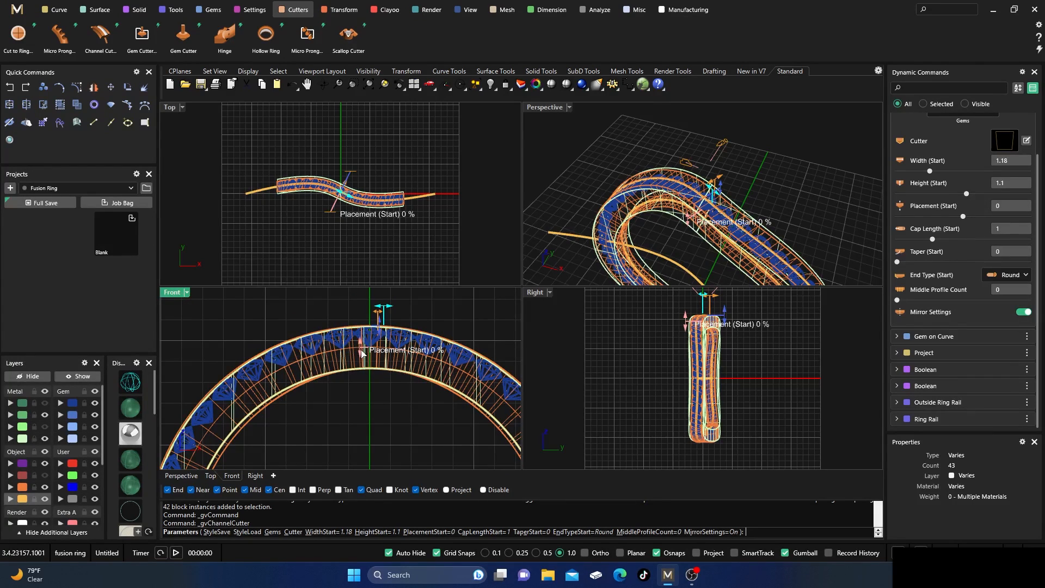
click(363, 336)
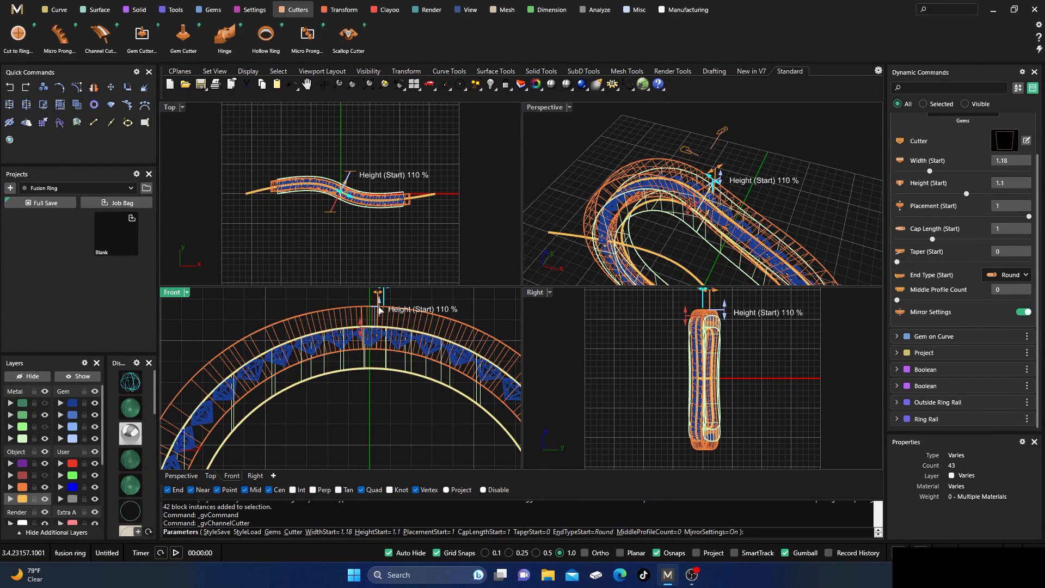
Reduce the channel cutter's start height to 0.43 and finish the cutter.
drag(380, 311, 381, 325)
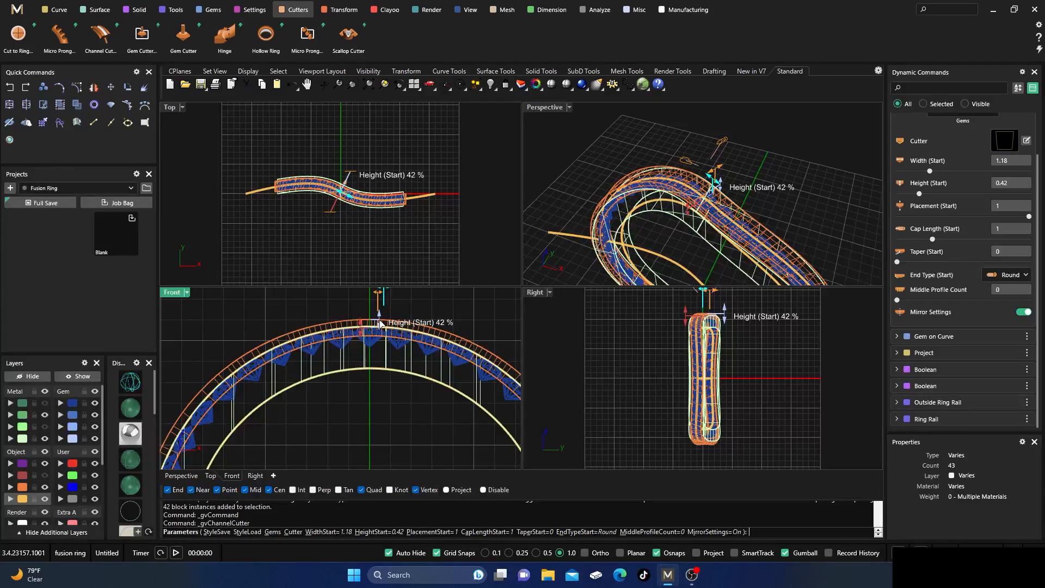
scroll(332, 345, up, 2)
scroll(333, 343, up, 1)
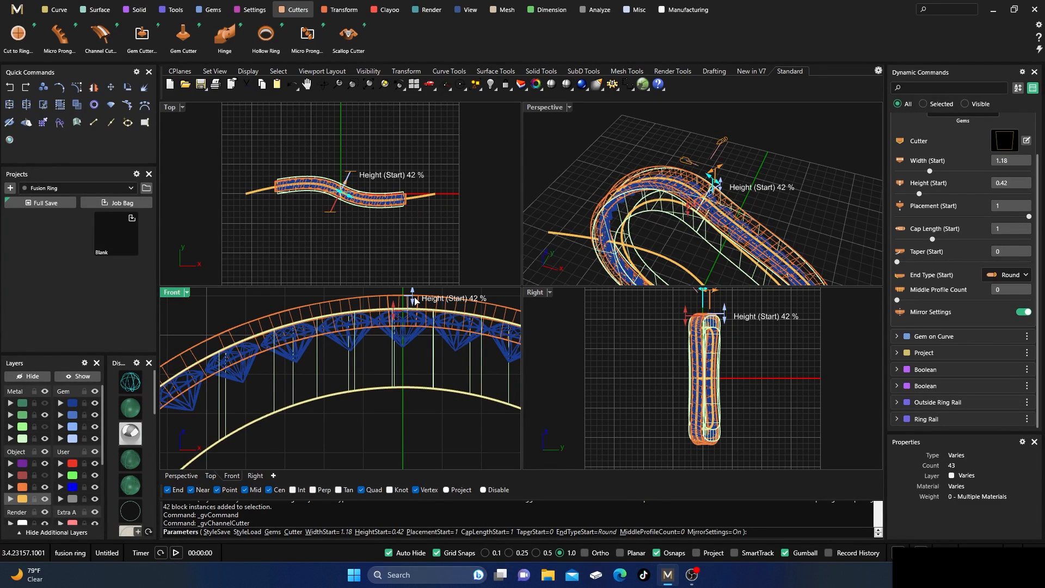
drag(413, 298, 418, 298)
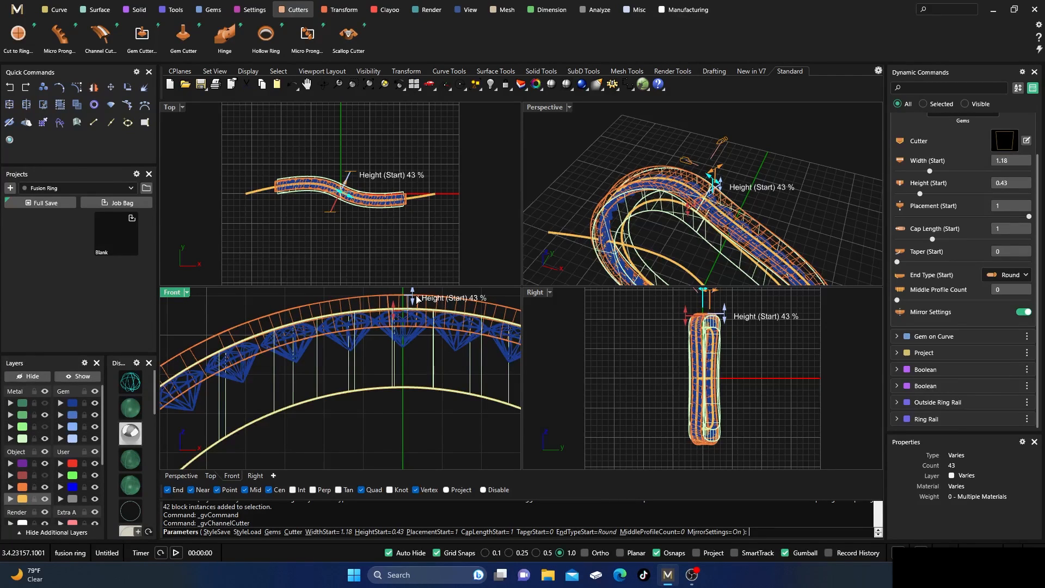
right_drag(720, 200, 662, 179)
scroll(662, 180, up, 8)
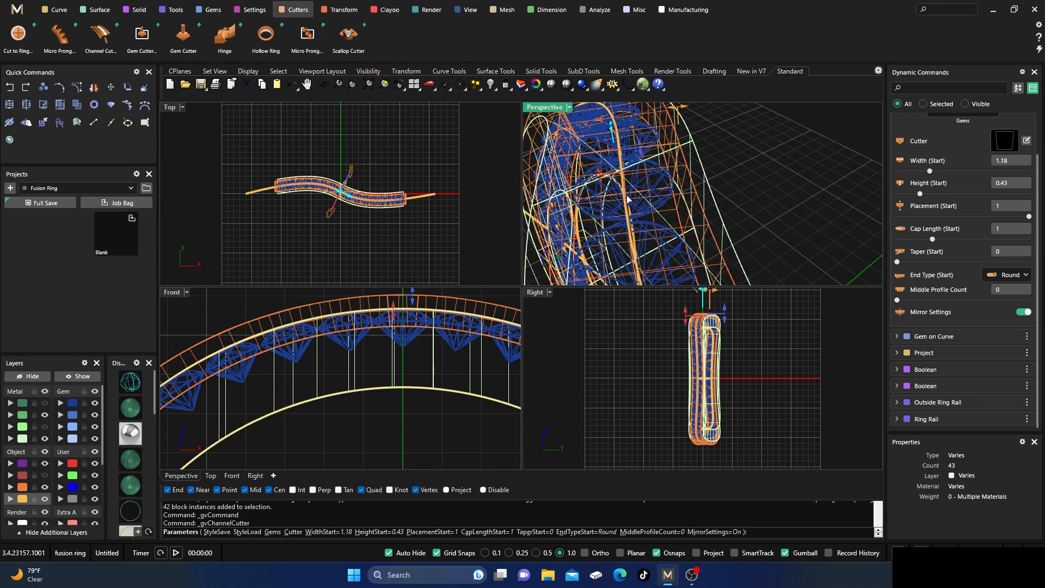
key(Return)
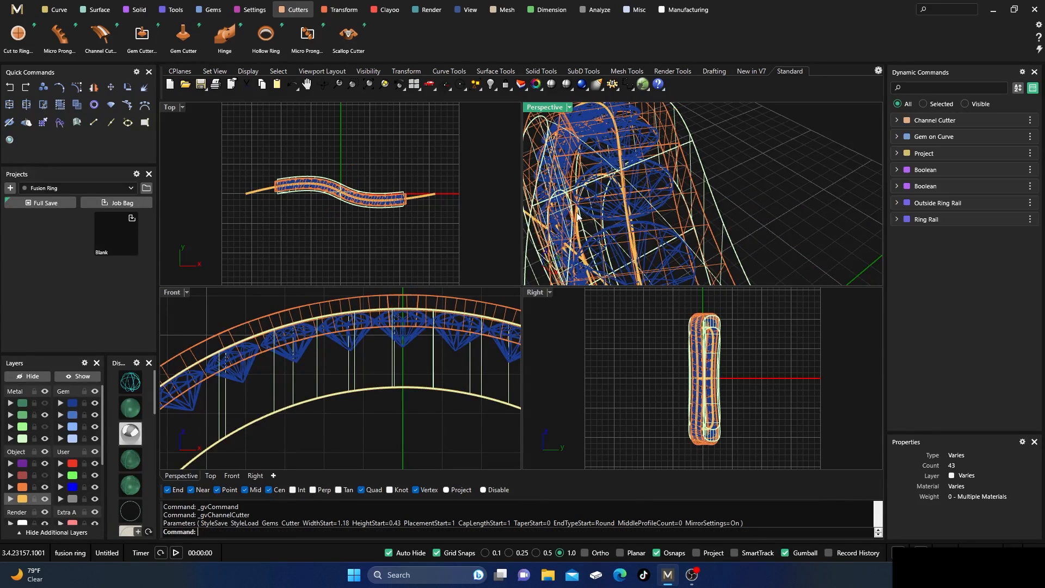
Return to shaded display and subtract the channel cutter from the middle strip with a Boolean Difference.
click(124, 412)
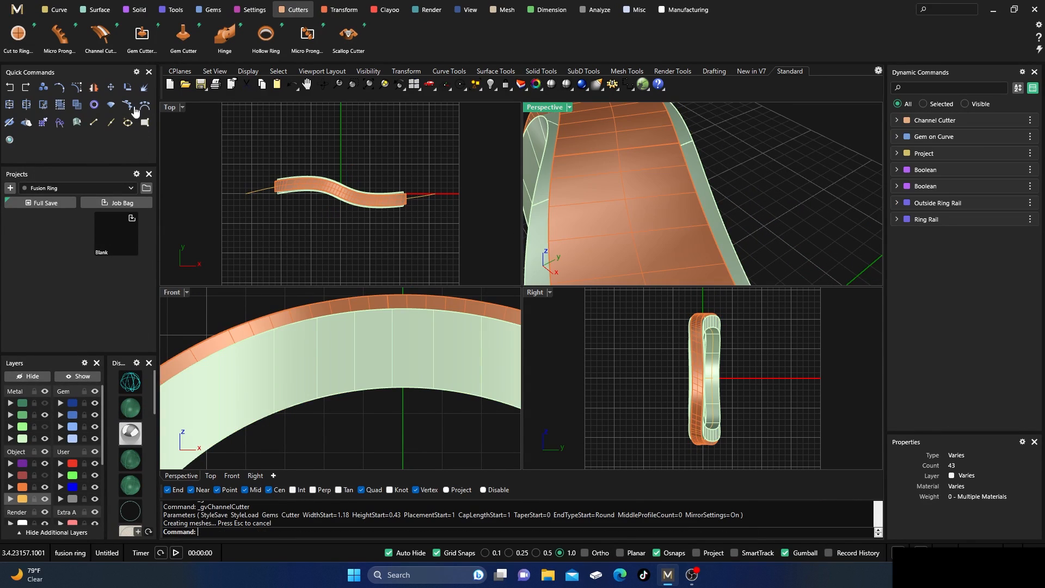
click(134, 10)
click(60, 35)
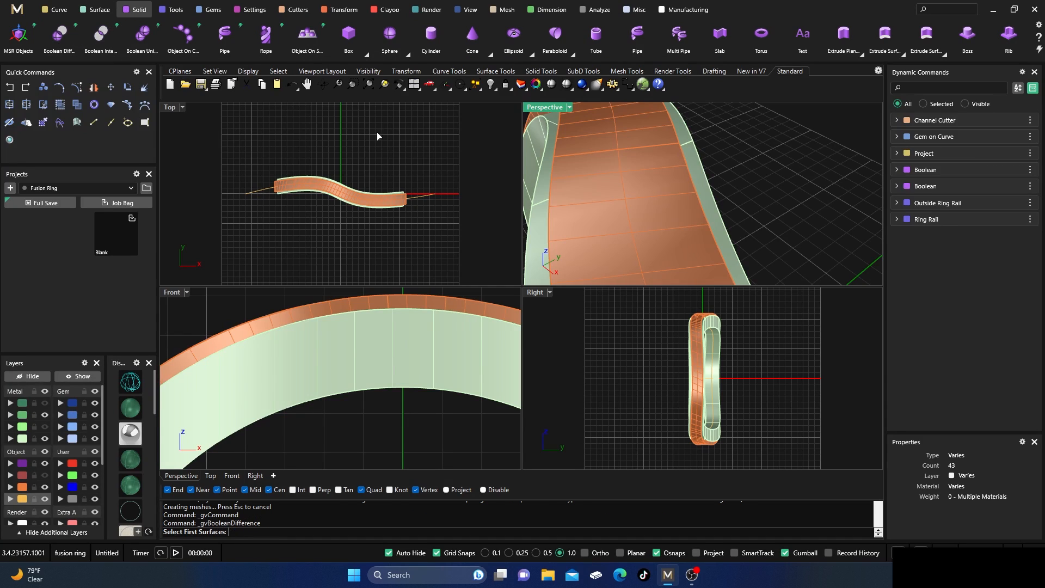
click(541, 224)
key(Return)
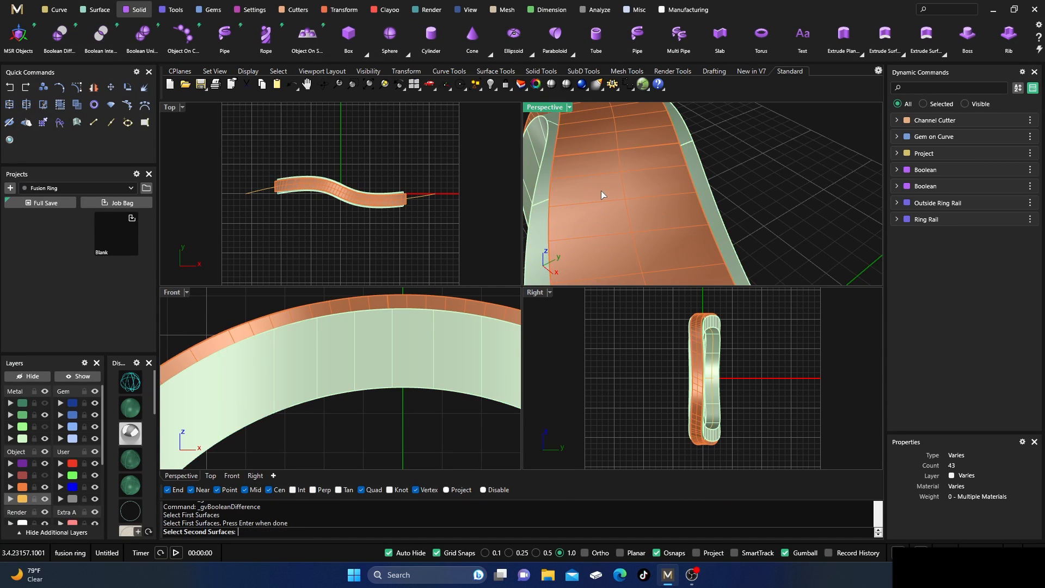
click(601, 194)
key(Return)
key(Return)
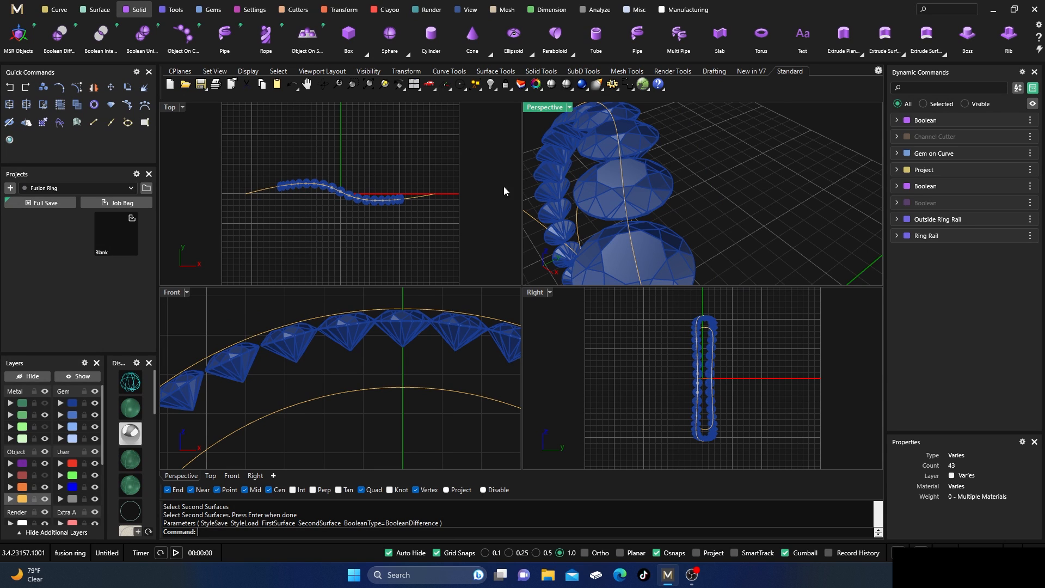
Show the Metal 01 and Metal 03 band halves again and move the channelled strip to the Metal 04 layer.
click(42, 402)
click(45, 428)
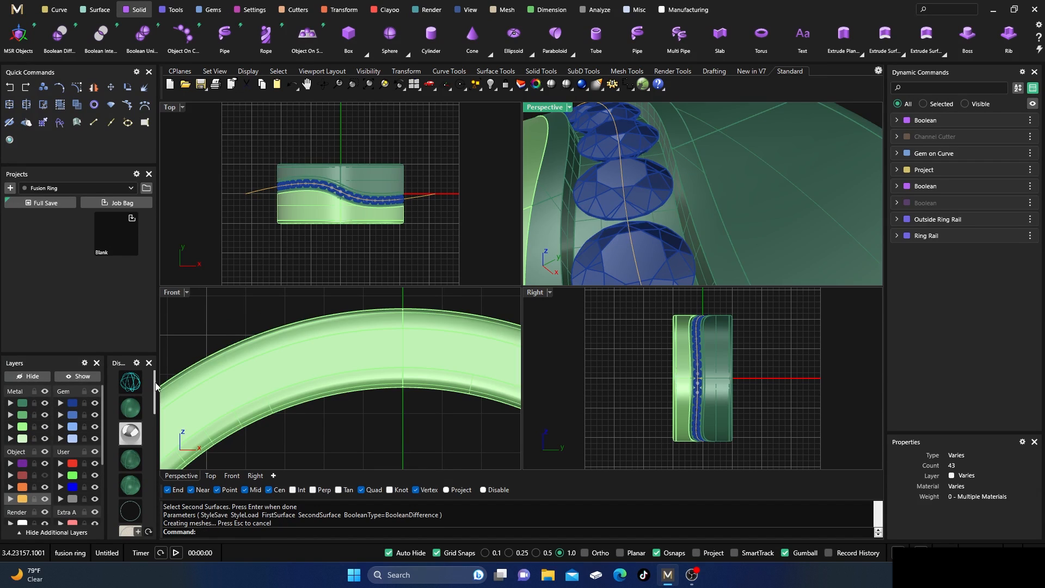
click(681, 212)
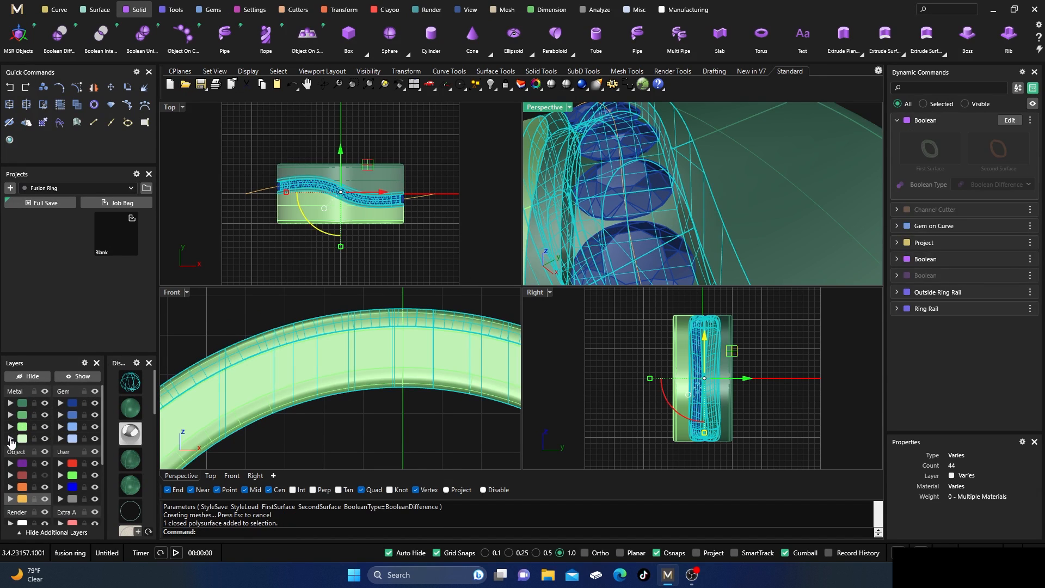
click(11, 441)
double_click(552, 108)
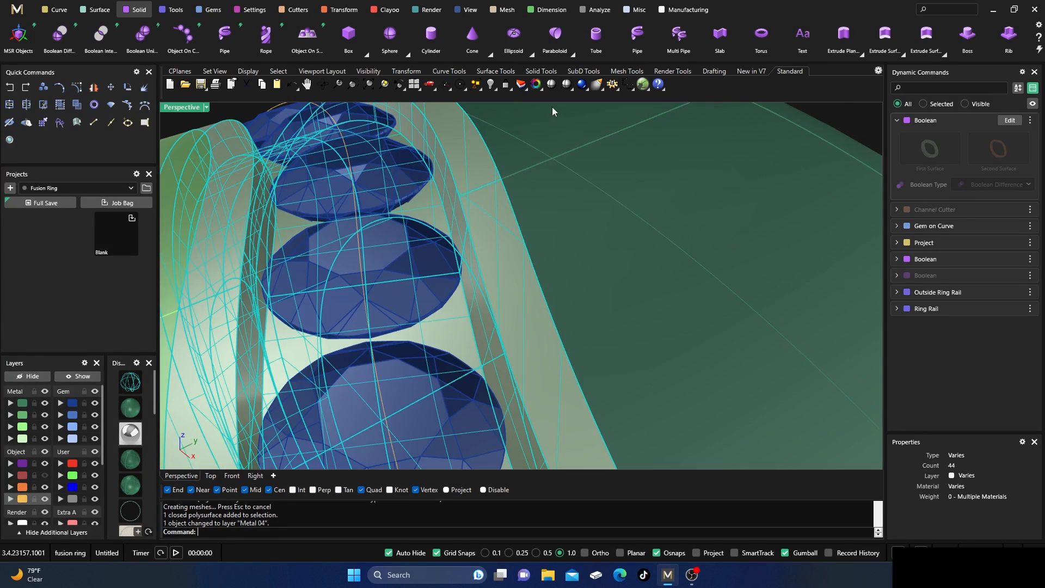
scroll(566, 180, down, 8)
click(340, 137)
right_drag(340, 137, 387, 212)
scroll(496, 343, up, 3)
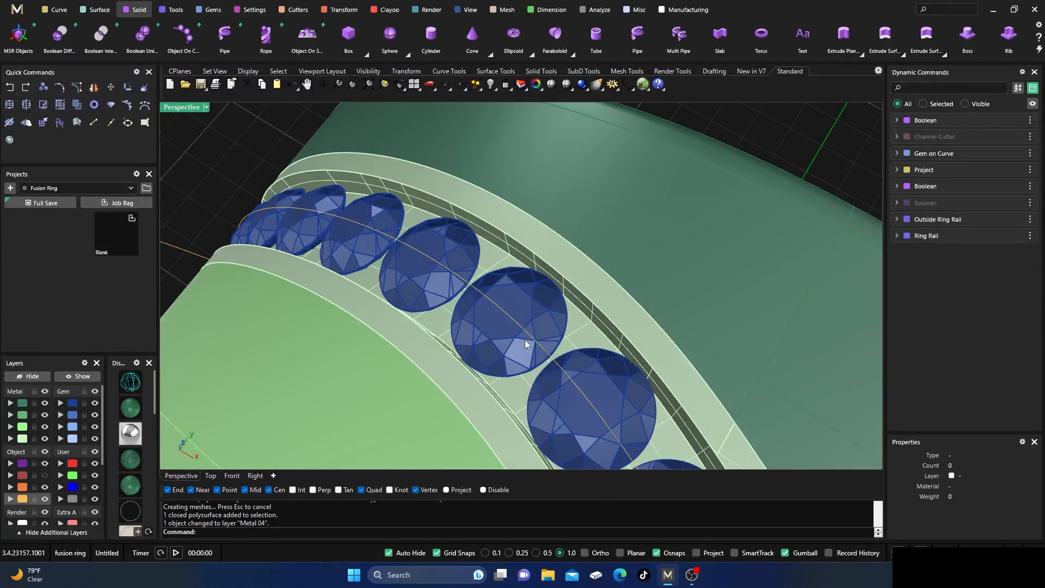
Edit the channel cutter to a start width of 1.29, finish it and return to shaded display.
scroll(544, 345, up, 2)
right_drag(544, 345, 524, 314)
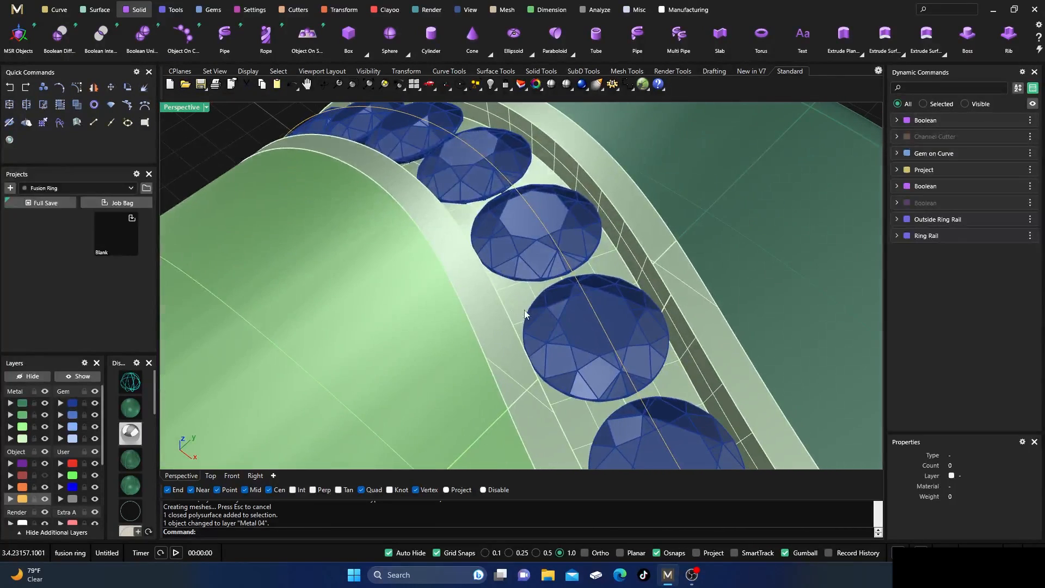
mouse_move(946, 144)
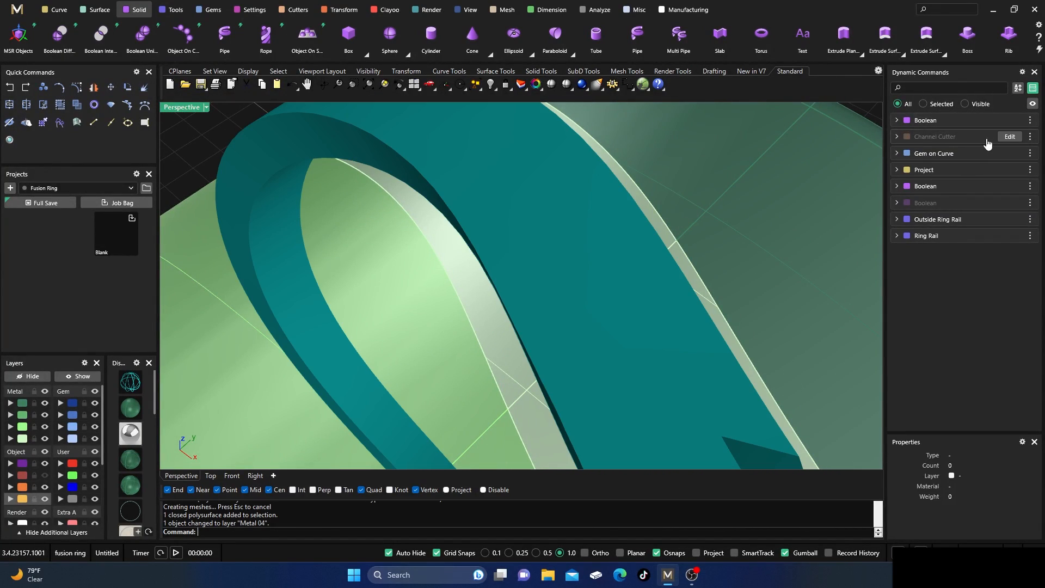
click(1010, 137)
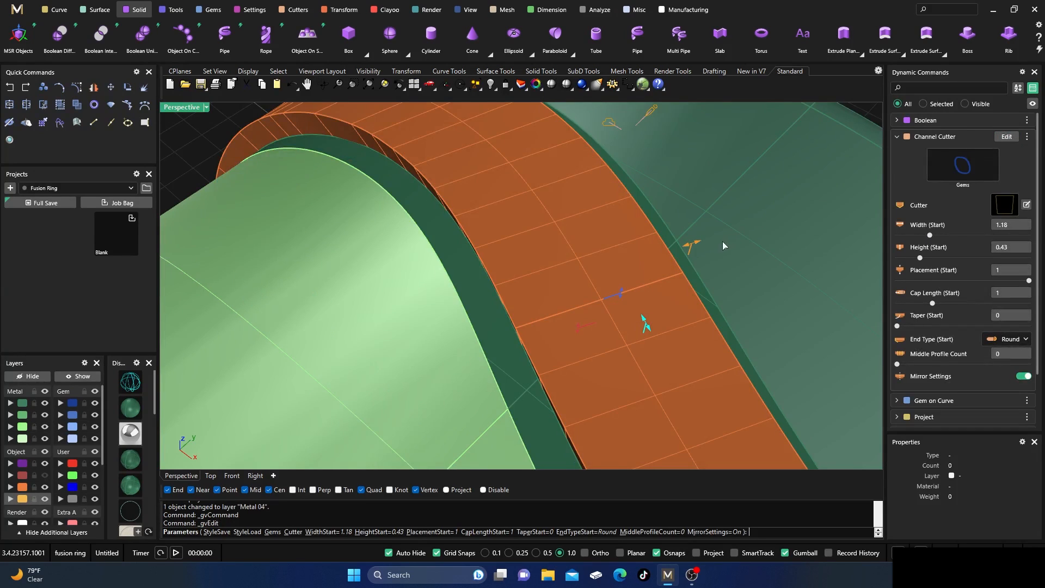
mouse_move(693, 247)
drag(693, 247, 701, 246)
right_drag(627, 272, 456, 309)
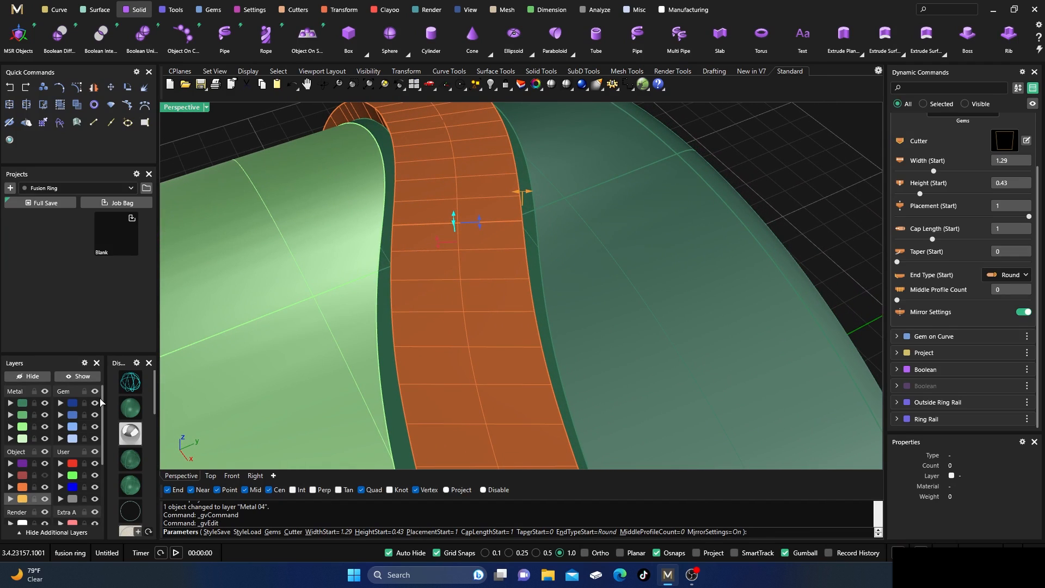
click(128, 389)
right_click(321, 333)
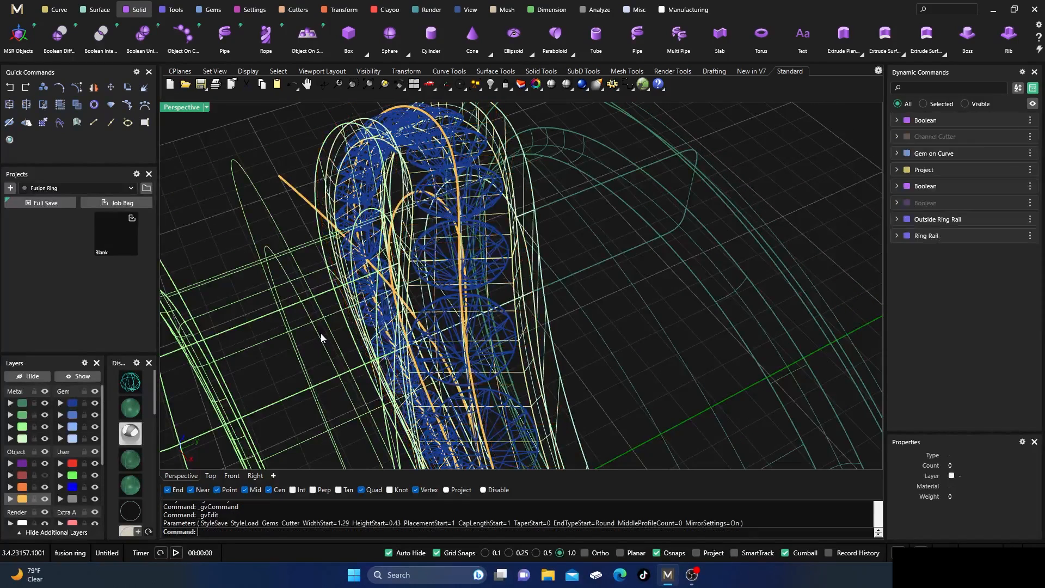
click(128, 409)
right_drag(373, 289, 499, 275)
scroll(479, 222, down, 4)
scroll(500, 275, up, 3)
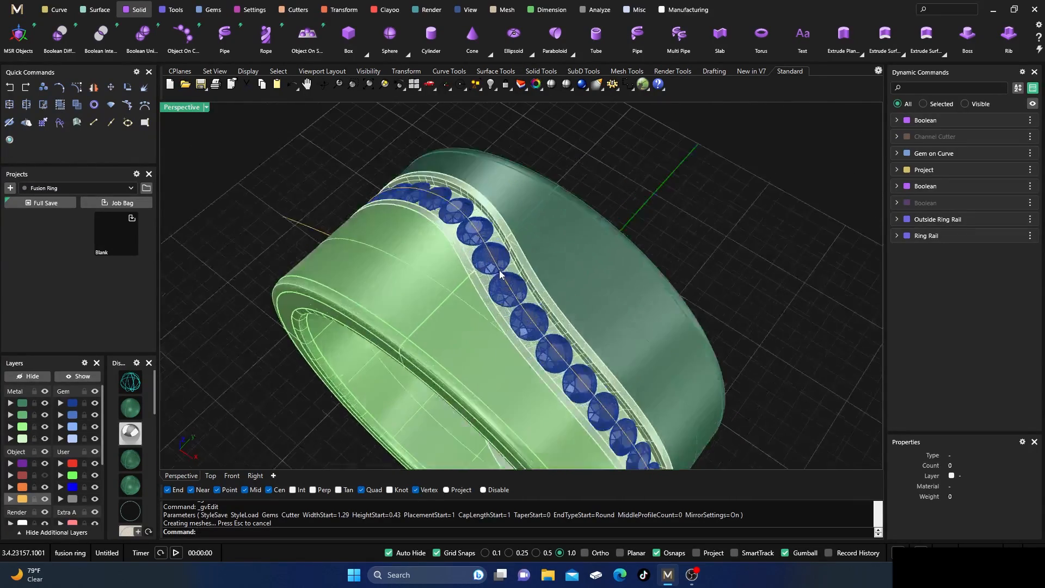
scroll(499, 273, up, 1)
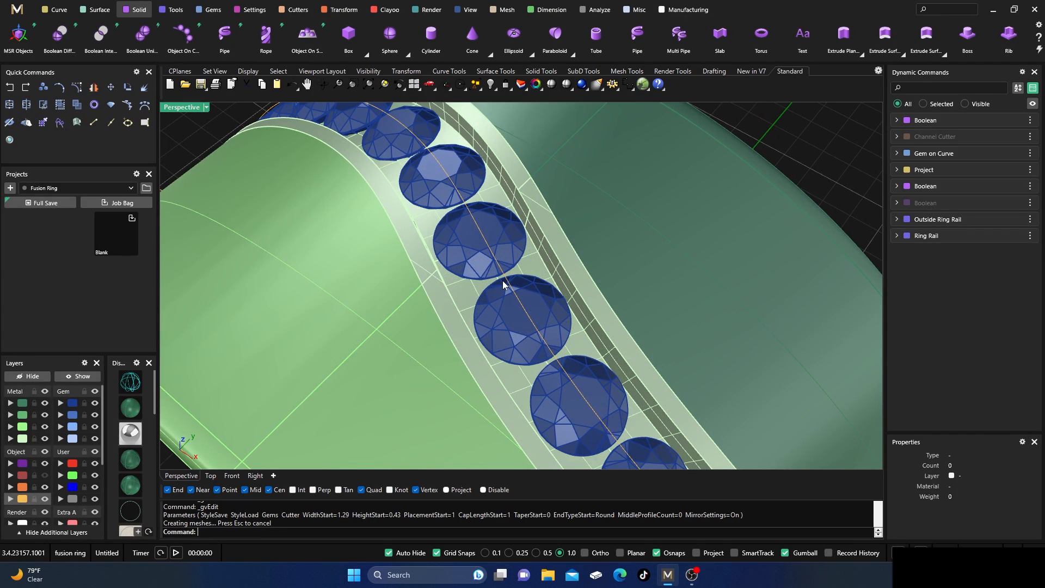
Place prongs between all the round diamonds with Prong Placer and raise their height offset to 0.37 mm.
scroll(502, 280, down, 3)
right_drag(514, 298, 489, 284)
click(487, 254)
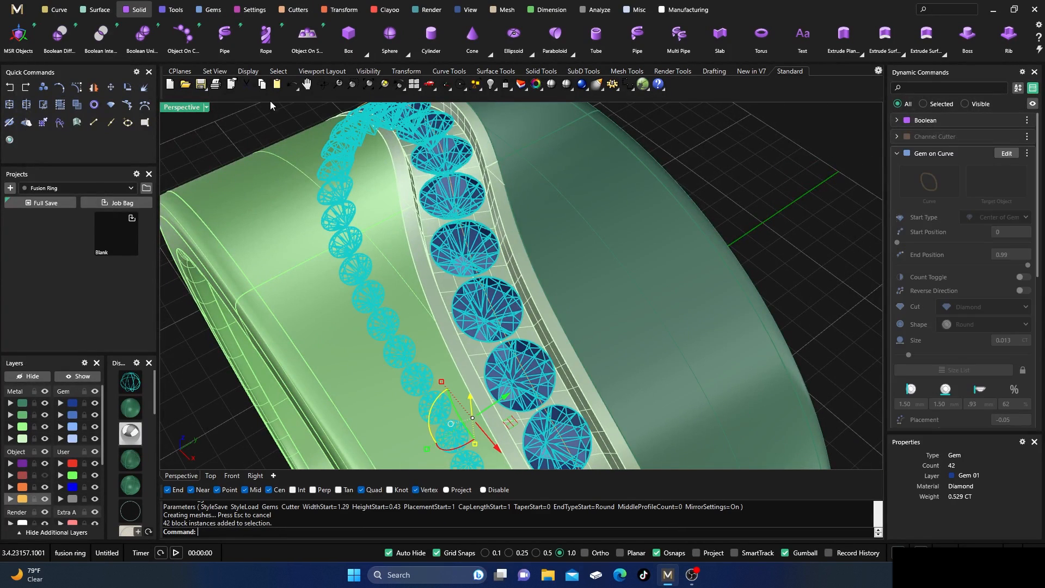
click(253, 10)
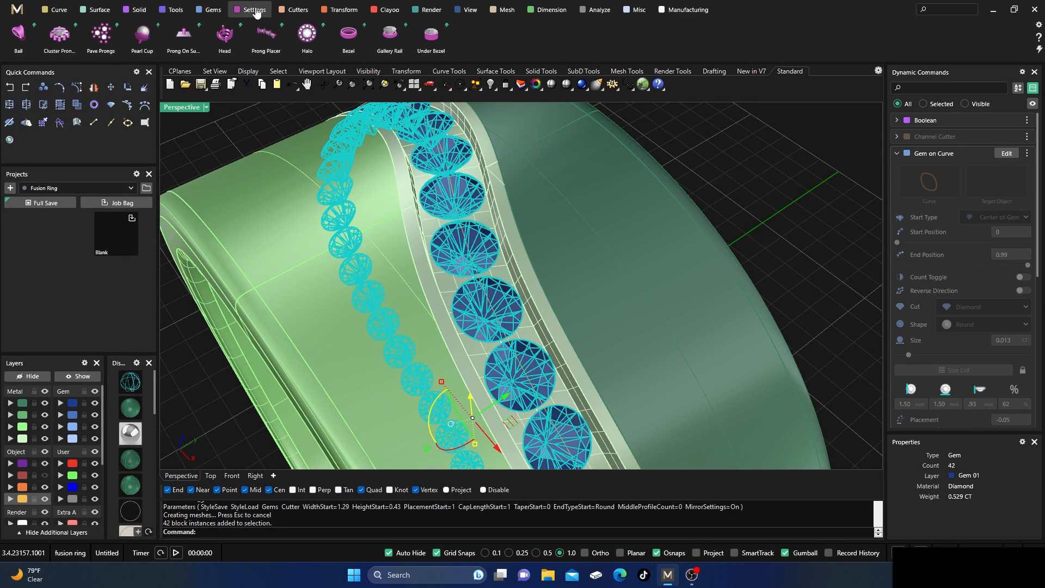
click(266, 33)
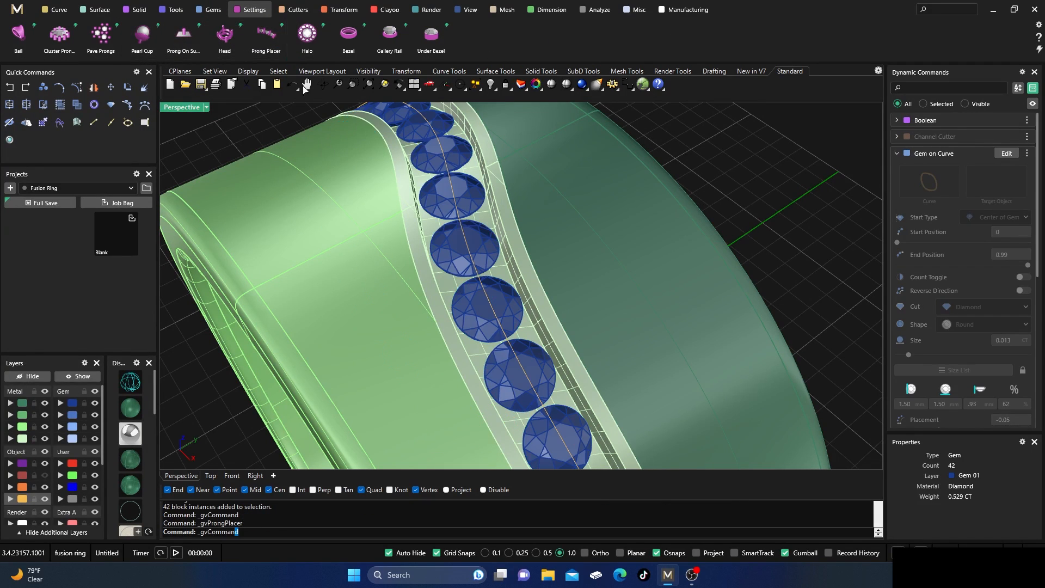
scroll(437, 240, up, 2)
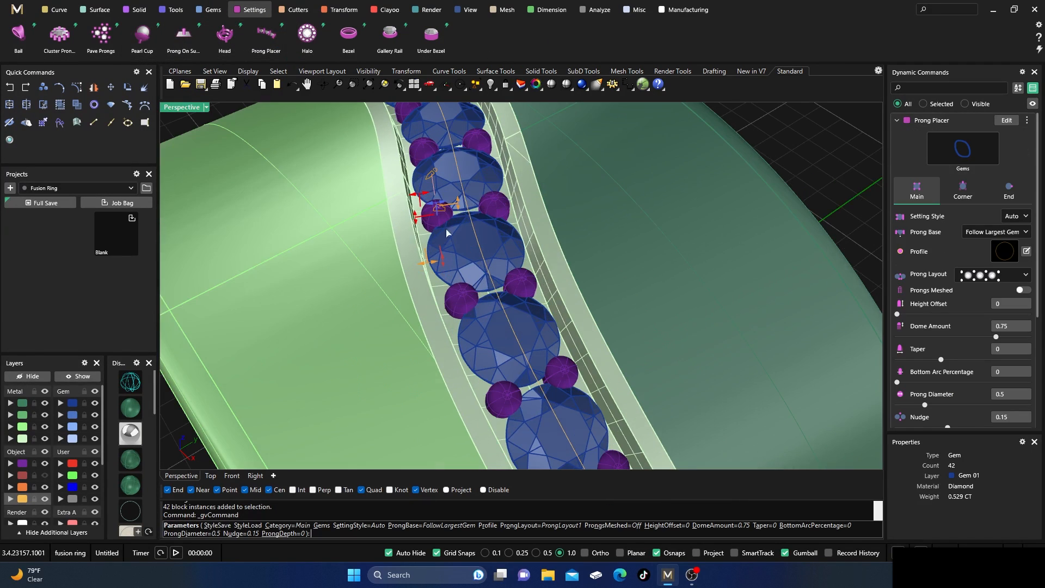
drag(458, 206, 458, 190)
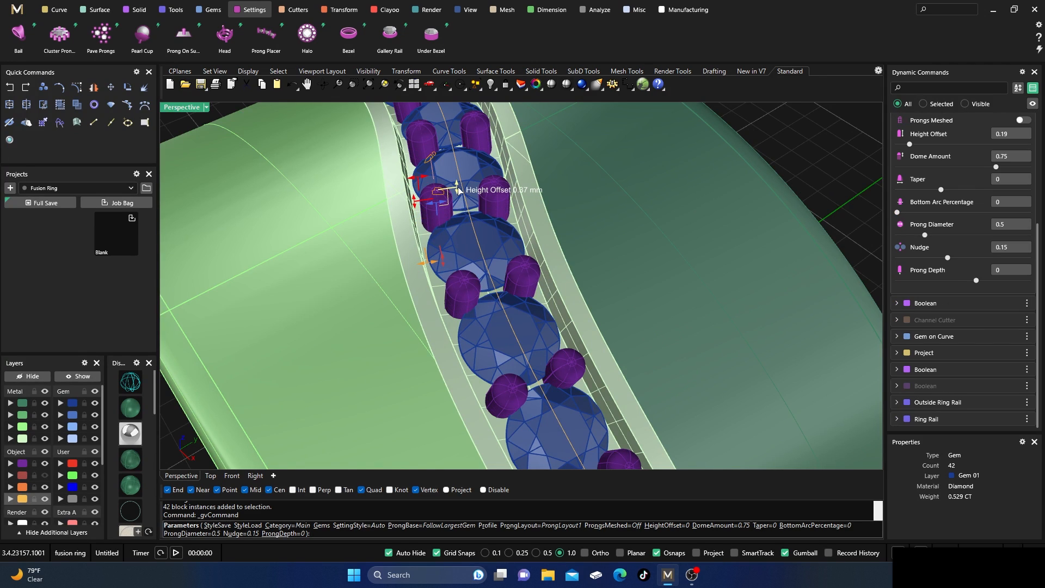
Adjust the prong diameter against the channel walls and finish the prong placement.
scroll(401, 199, down, 7)
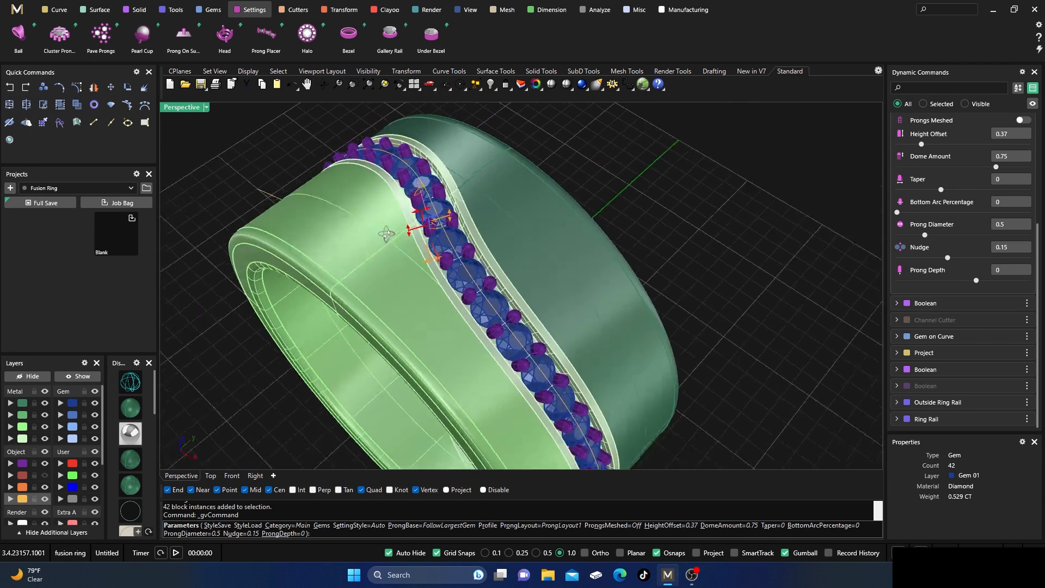
right_drag(384, 233, 478, 283)
scroll(528, 353, up, 5)
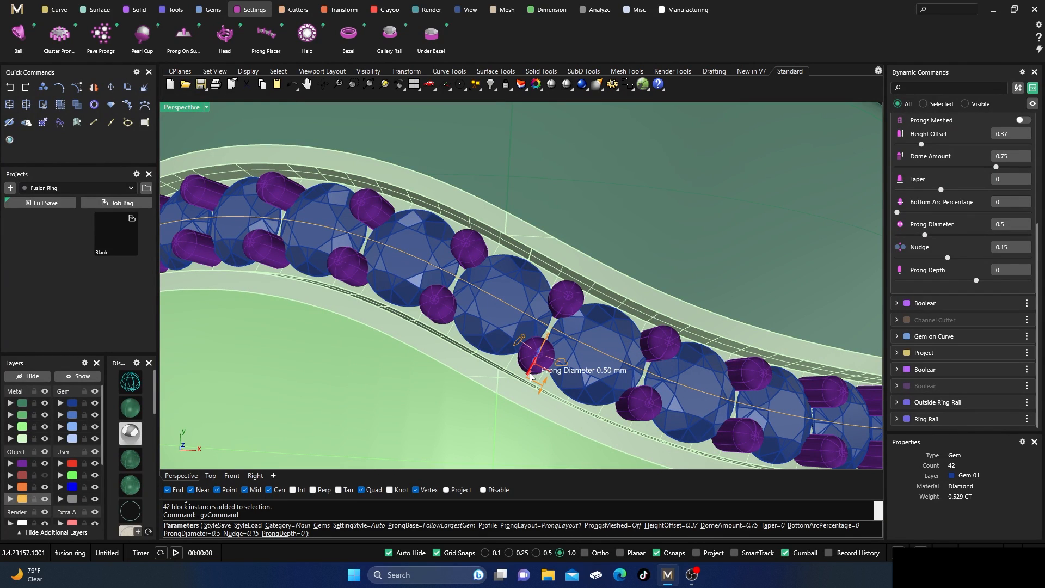
drag(523, 376, 523, 377)
scroll(523, 377, down, 5)
right_drag(484, 354, 495, 251)
right_click(469, 339)
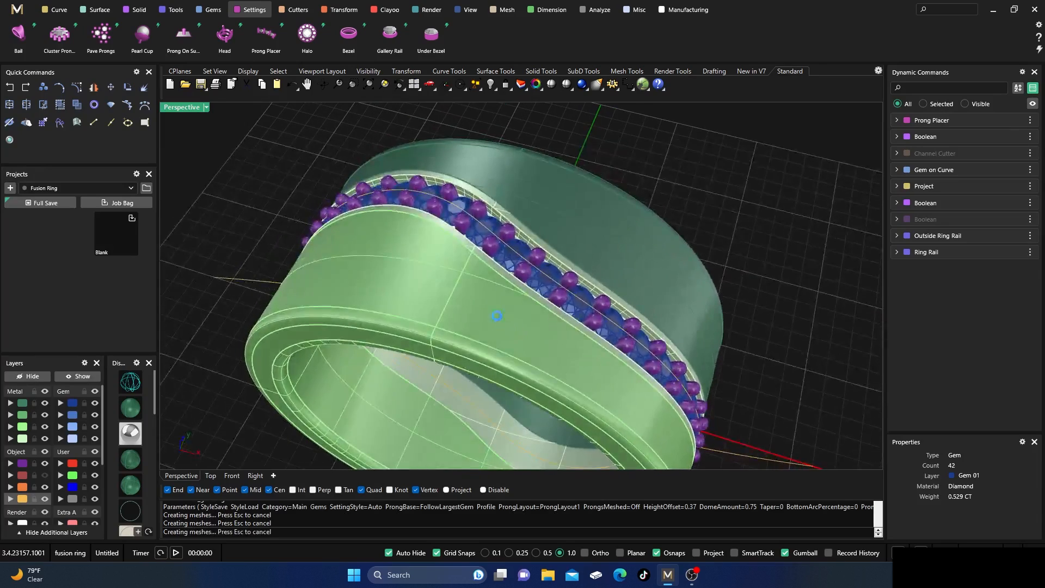
Start Gem Cutter on all the diamonds, switch to wireframe and hide the Metal 01, 02 and 03 layers.
scroll(492, 267, up, 6)
click(497, 267)
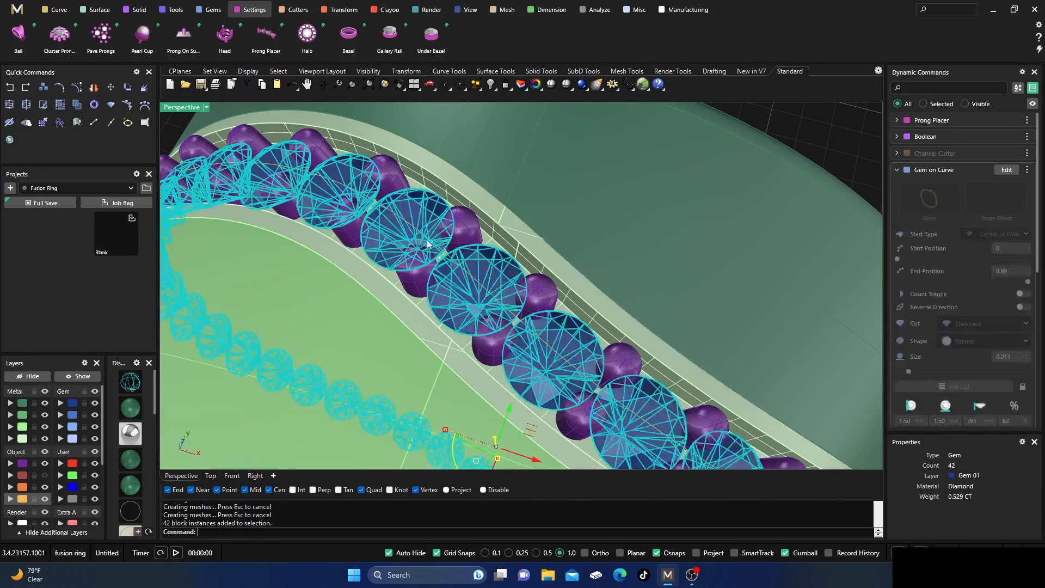
click(295, 10)
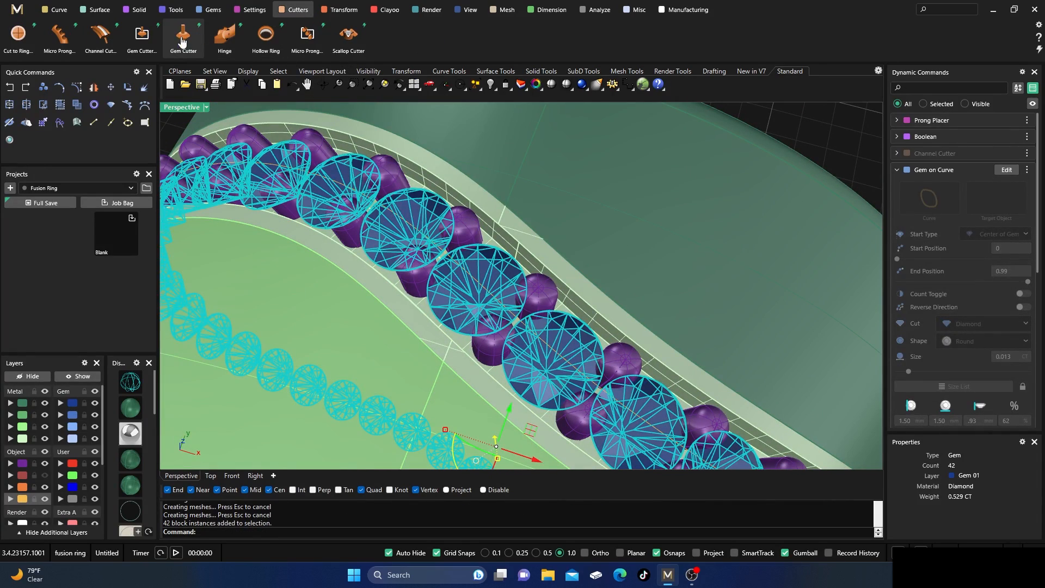
click(183, 34)
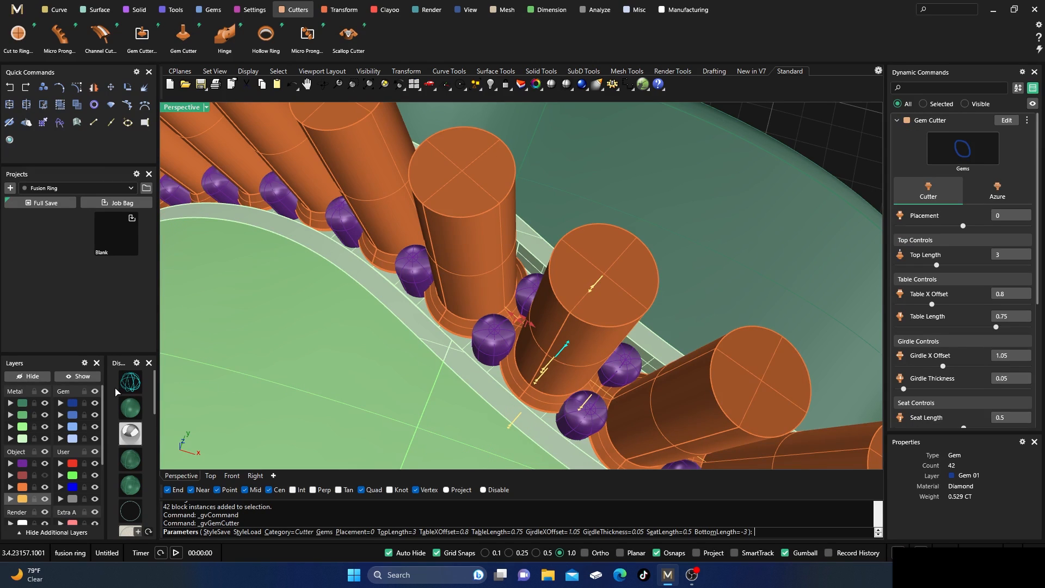
click(135, 383)
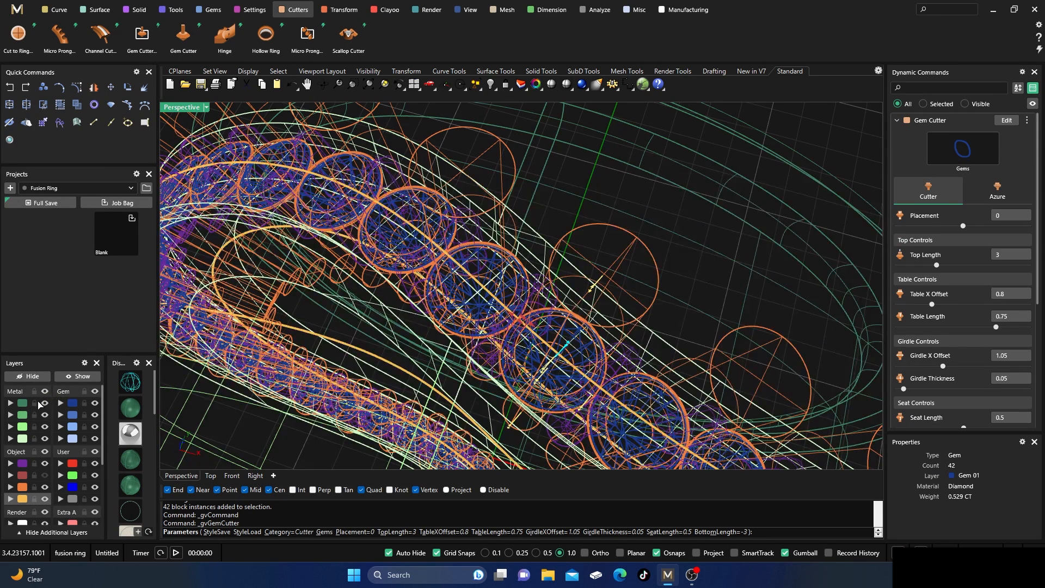
click(44, 404)
click(45, 427)
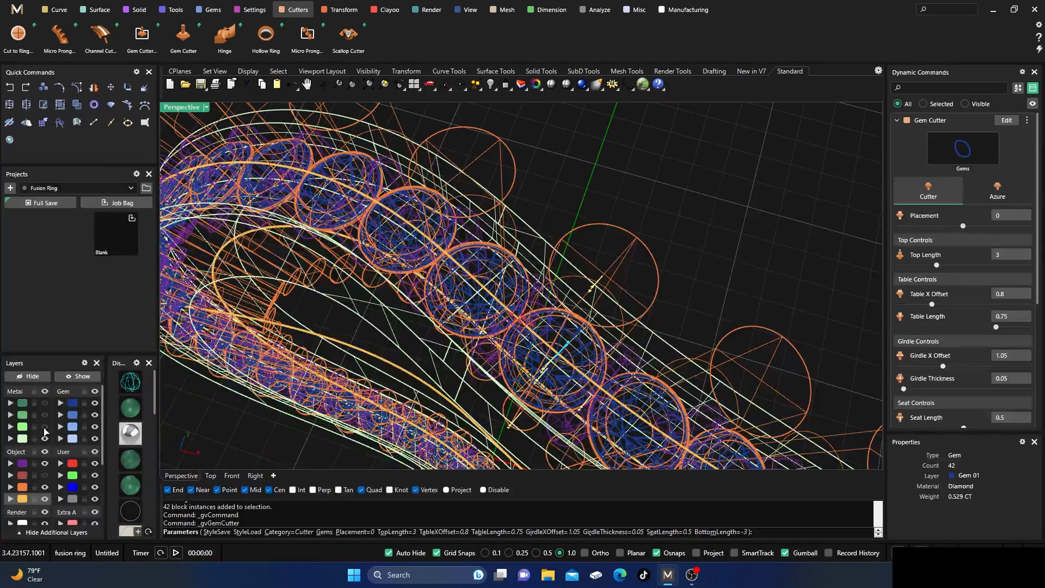
Shorten the gem cutters' seat length to 0.32.
scroll(383, 340, down, 5)
right_drag(384, 340, 457, 329)
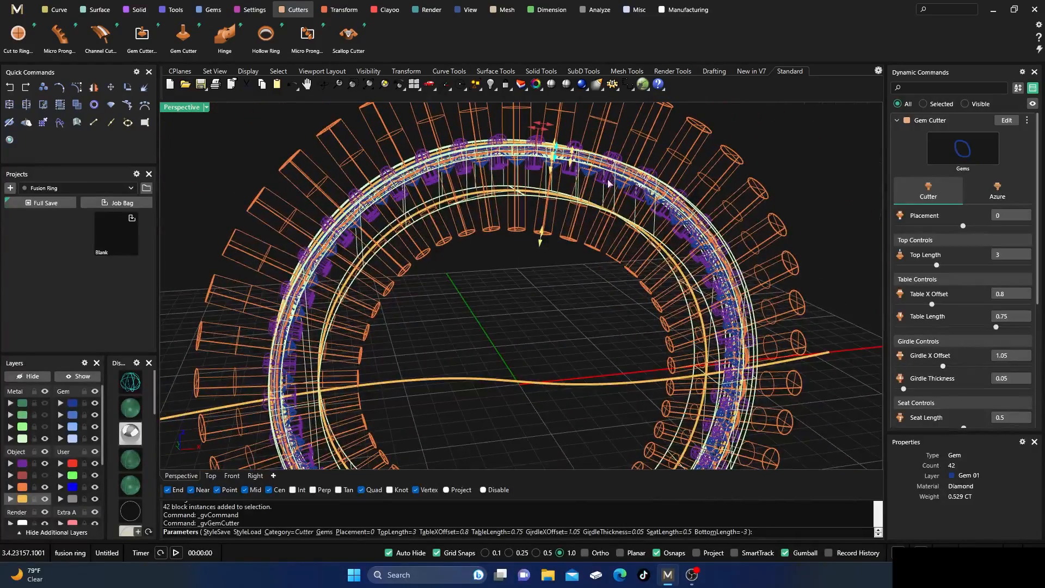
scroll(570, 143, up, 3)
scroll(570, 143, up, 2)
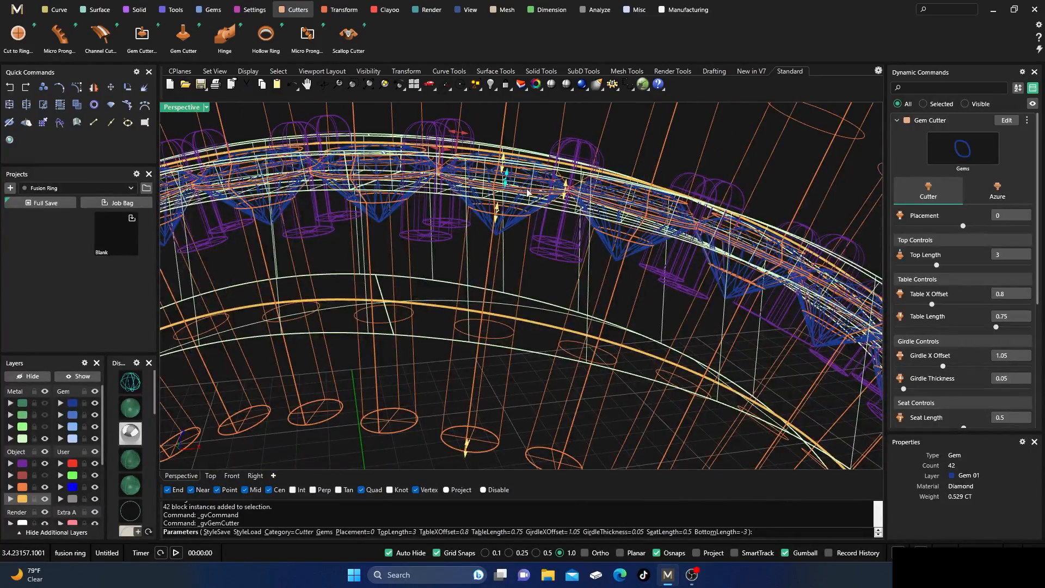
drag(500, 208, 496, 205)
scroll(170, 372, down, 3)
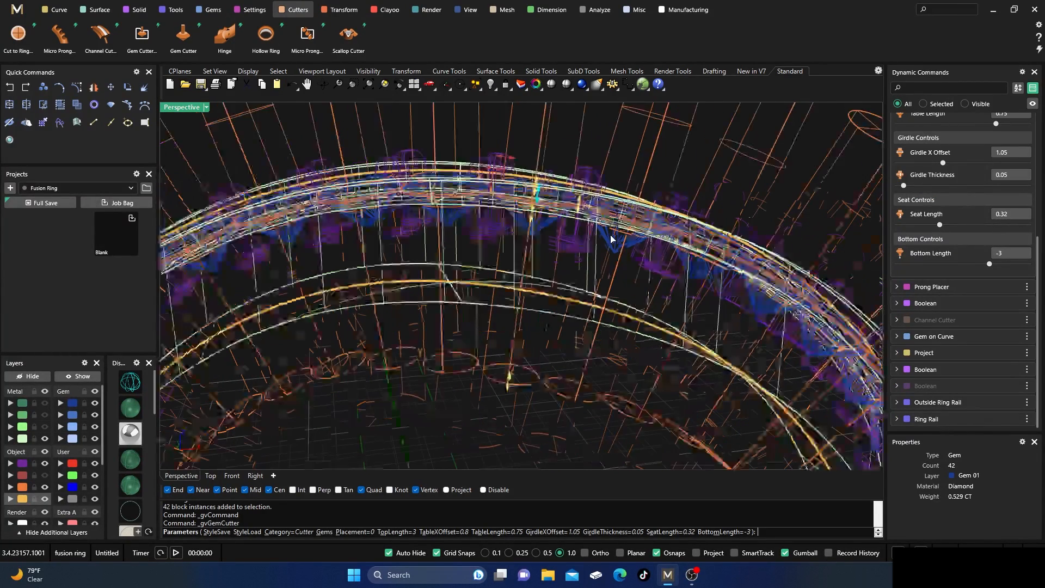
Return to shaded display, check from several angles how the gem cutters pass through the strip, and finish them.
key(ctrl+alt+s)
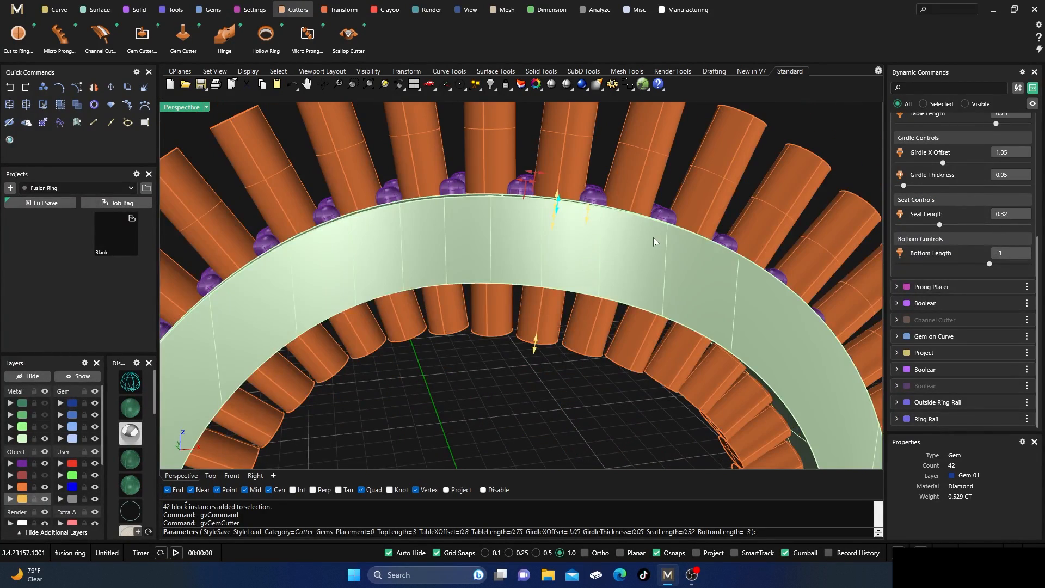
scroll(654, 238, down, 5)
right_drag(654, 238, 550, 353)
scroll(452, 375, up, 6)
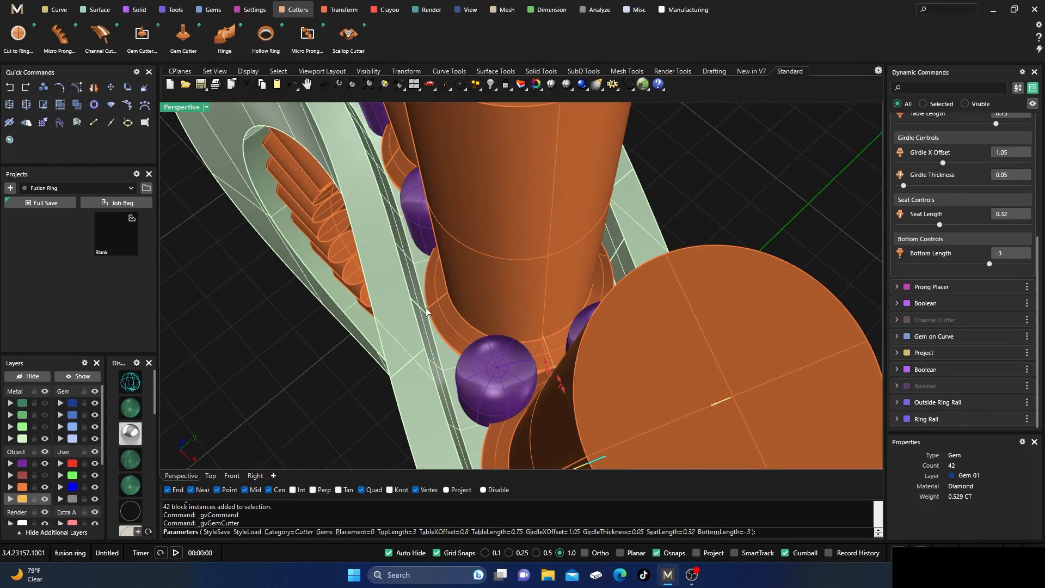
scroll(426, 312, down, 7)
scroll(426, 311, up, 7)
right_drag(426, 311, 489, 286)
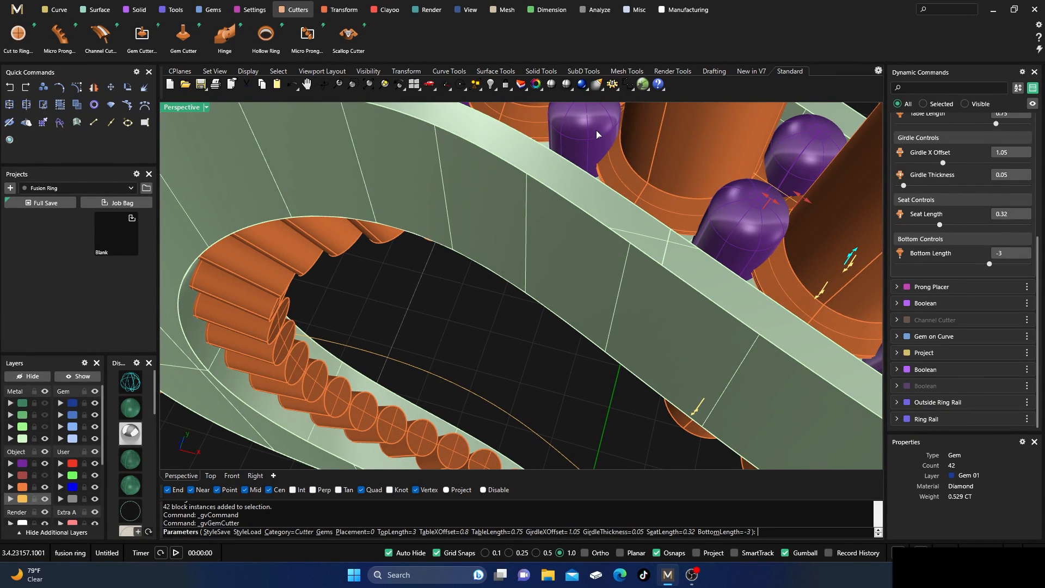
scroll(572, 156, down, 5)
scroll(564, 157, down, 2)
right_drag(564, 157, 567, 183)
key(Return)
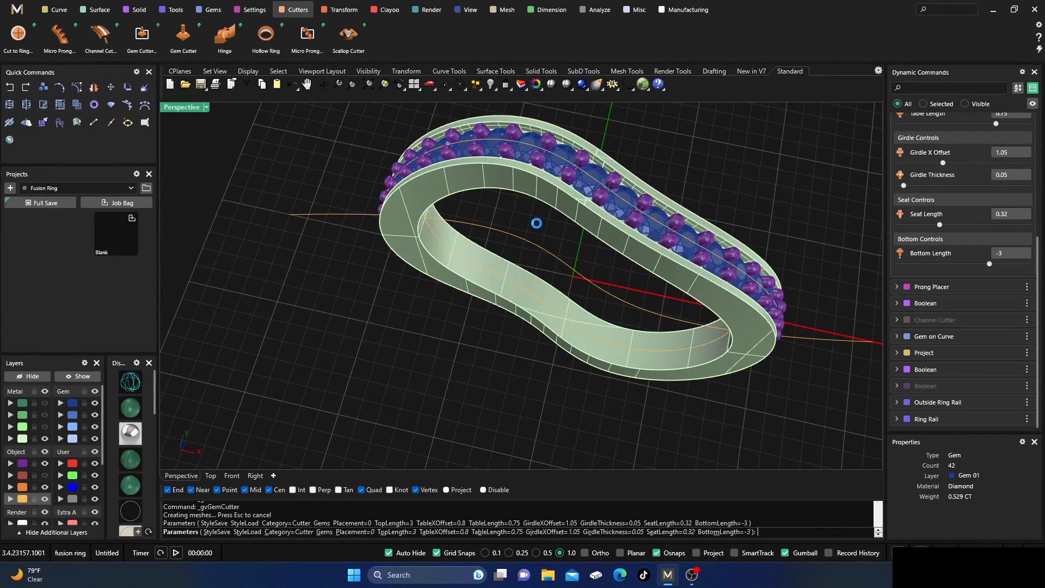
Subtract the gem cutters from the channelled strip with a Boolean Difference.
click(136, 12)
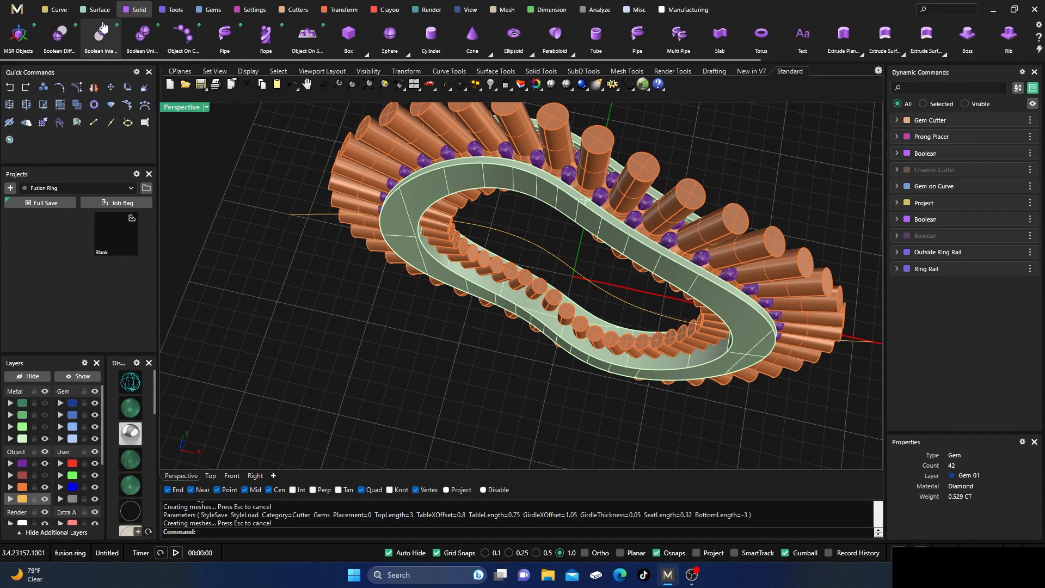
click(60, 36)
click(469, 175)
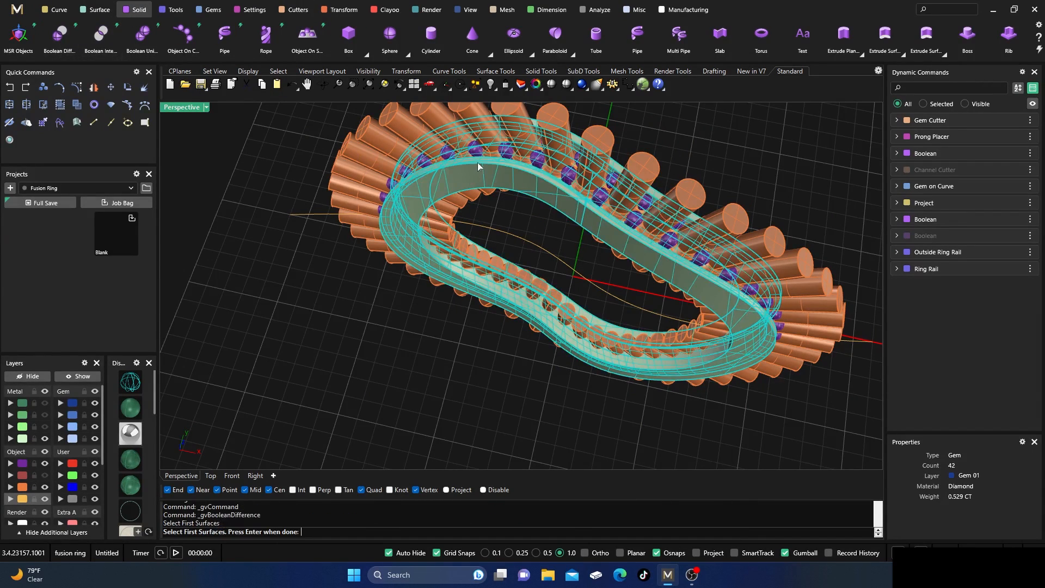
key(Return)
click(485, 142)
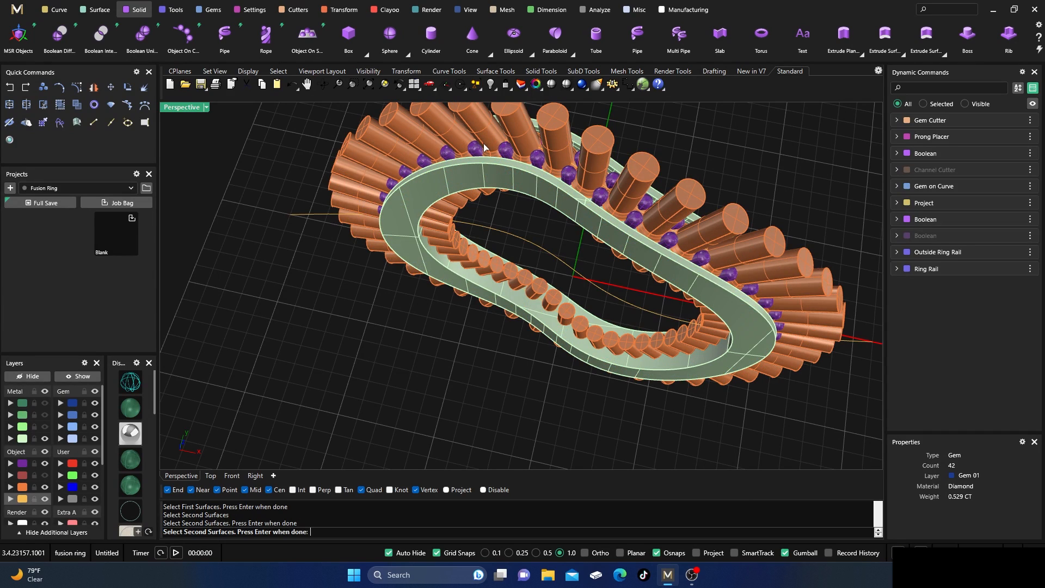
key(Return)
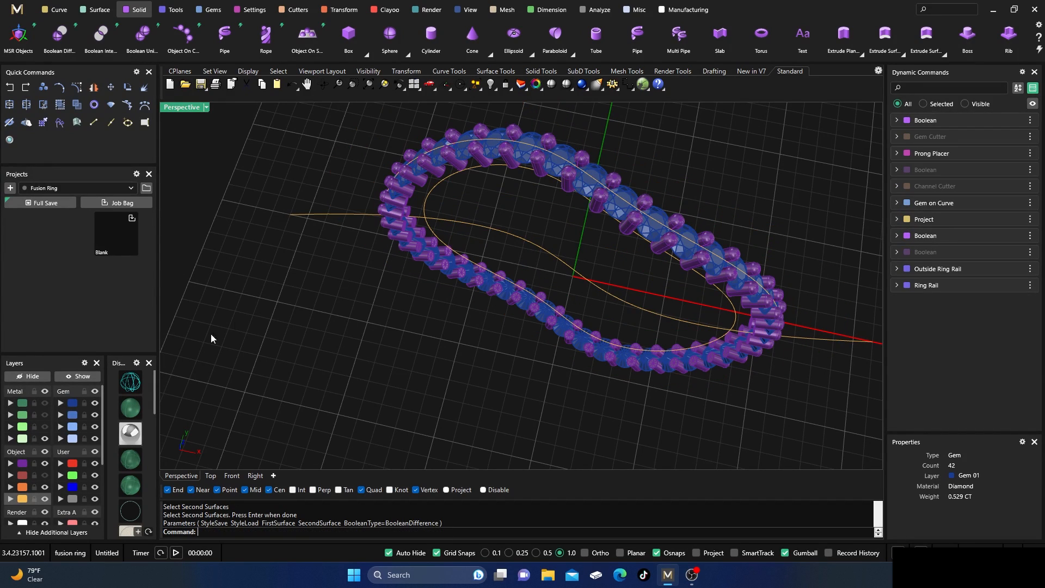
Show the Metal 01, 02 and 03 layers again and move the drilled strip to the Metal 04 layer.
click(45, 402)
click(45, 414)
click(45, 426)
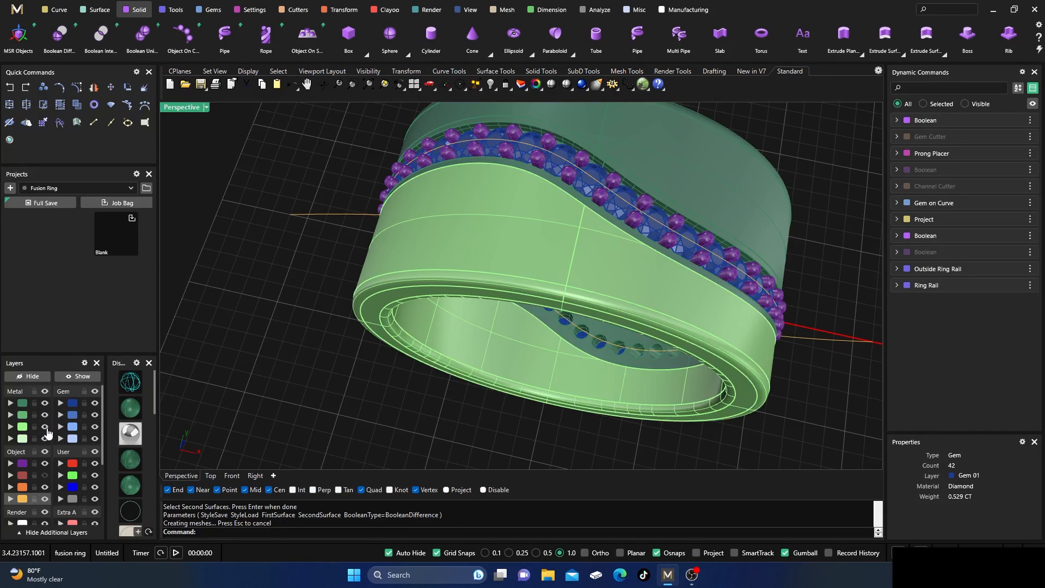
click(557, 185)
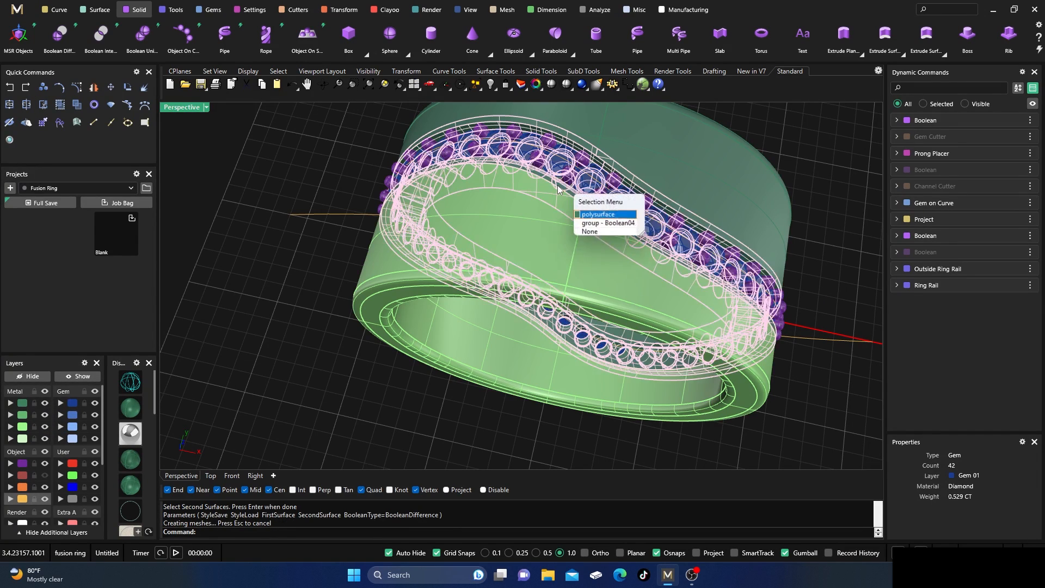
click(585, 215)
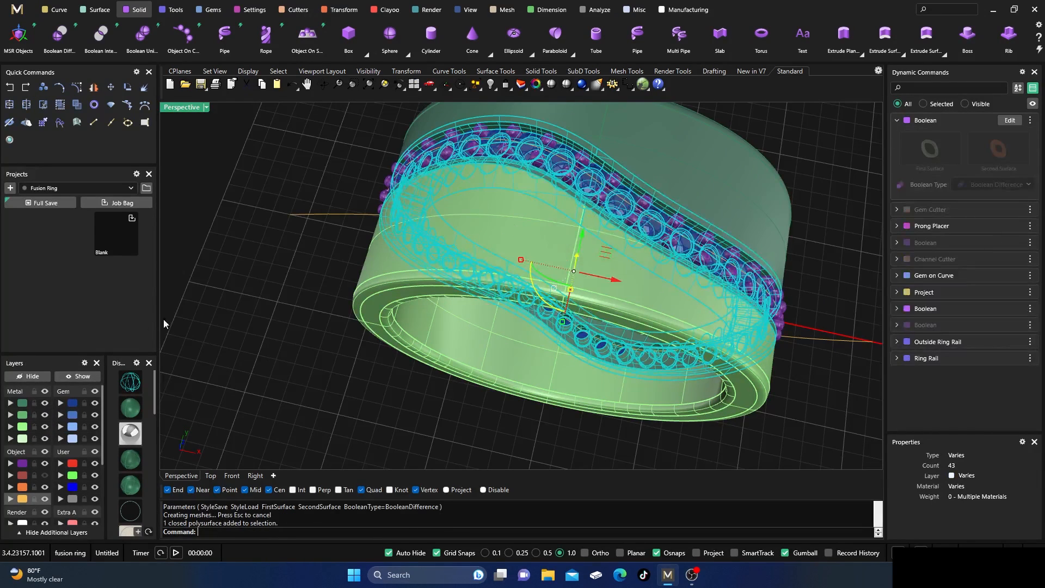
click(10, 438)
click(297, 335)
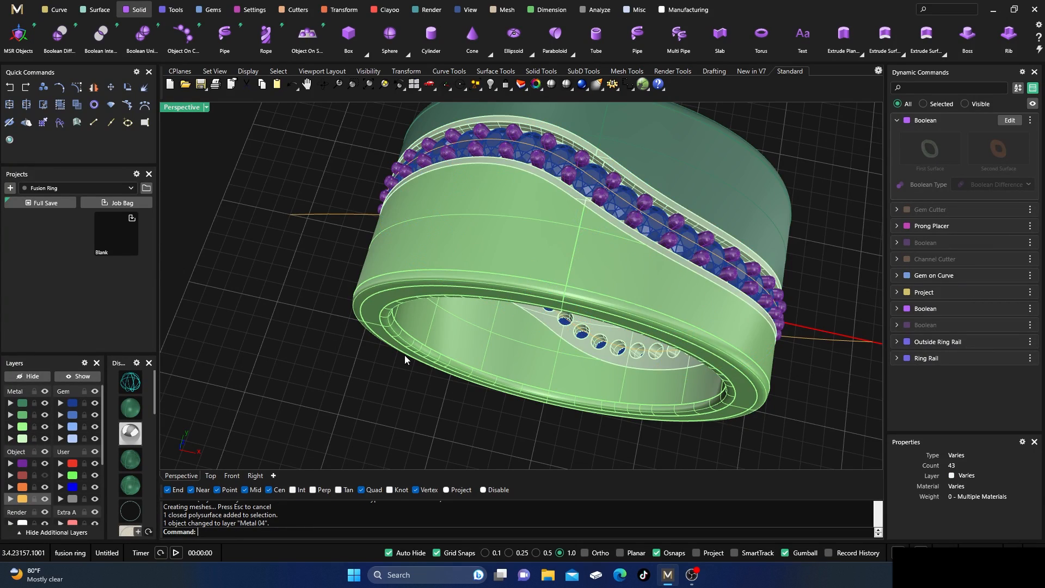
Open Render Studio with the whole ring in view.
scroll(406, 358, down, 4)
right_drag(422, 350, 405, 310)
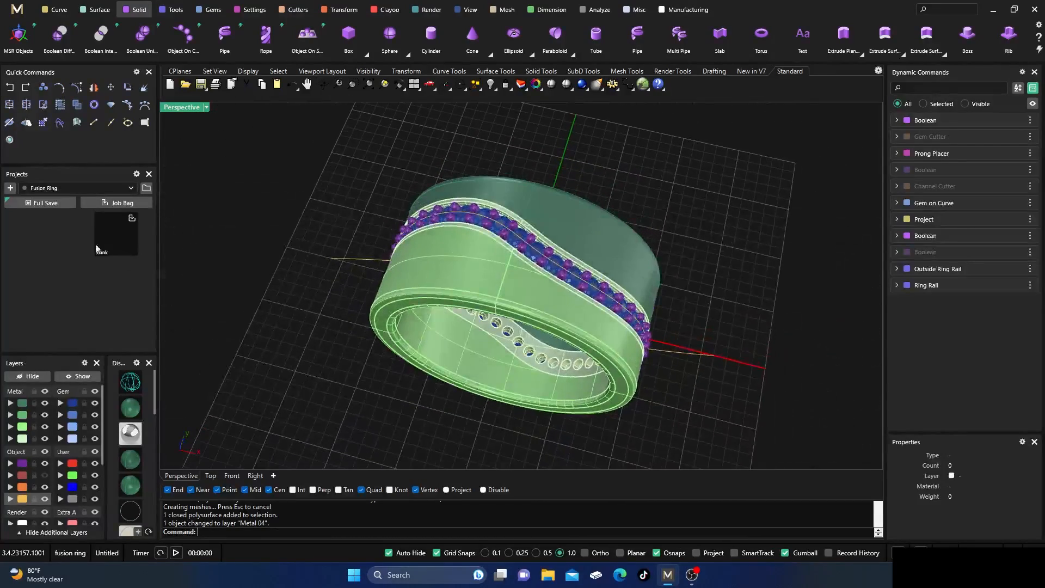
click(9, 139)
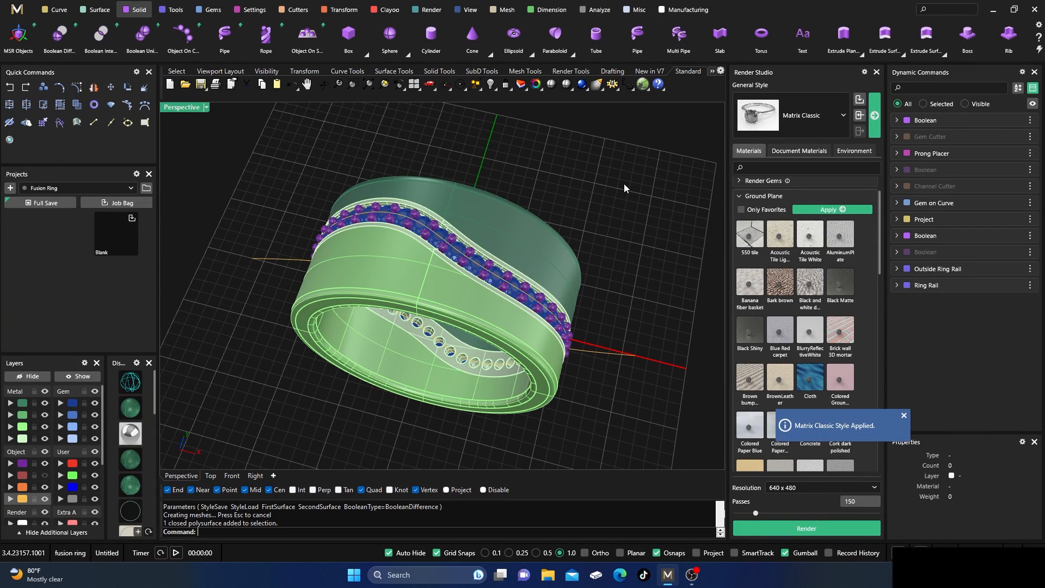
Apply the Rose Gold-14k Polish render metal to the two plain band halves.
click(542, 234)
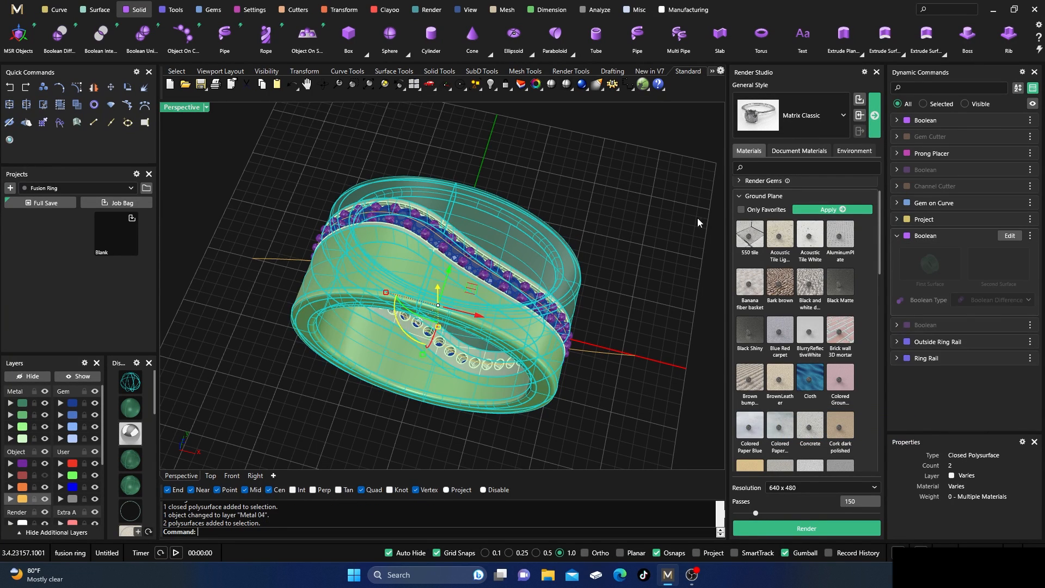
click(738, 197)
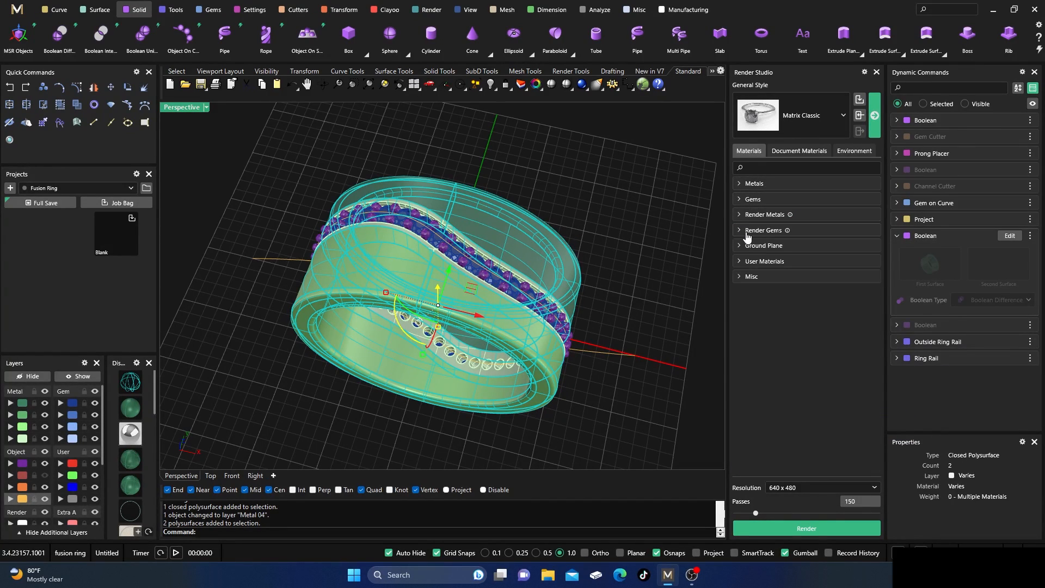
click(739, 214)
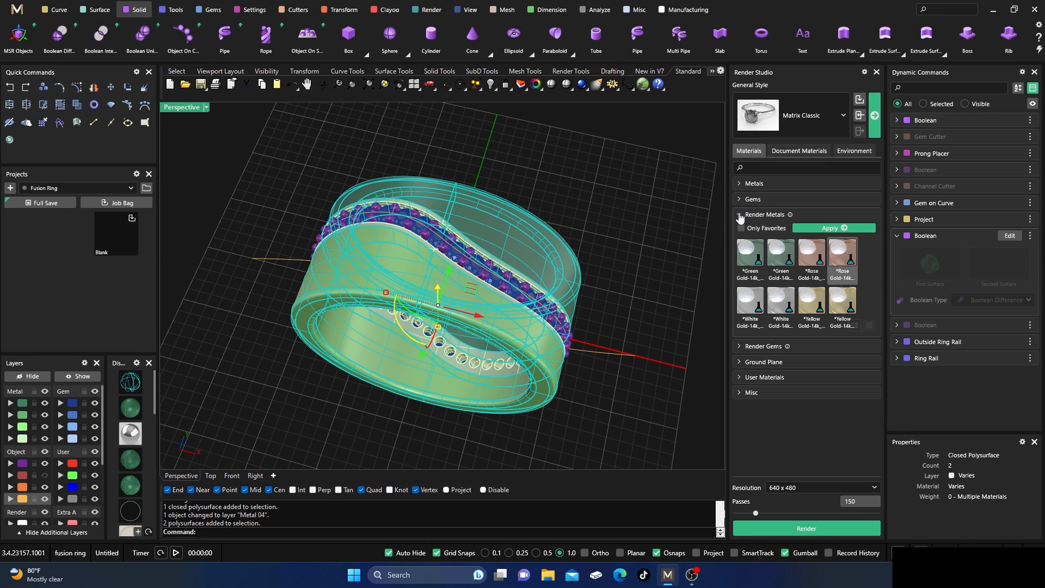
click(835, 228)
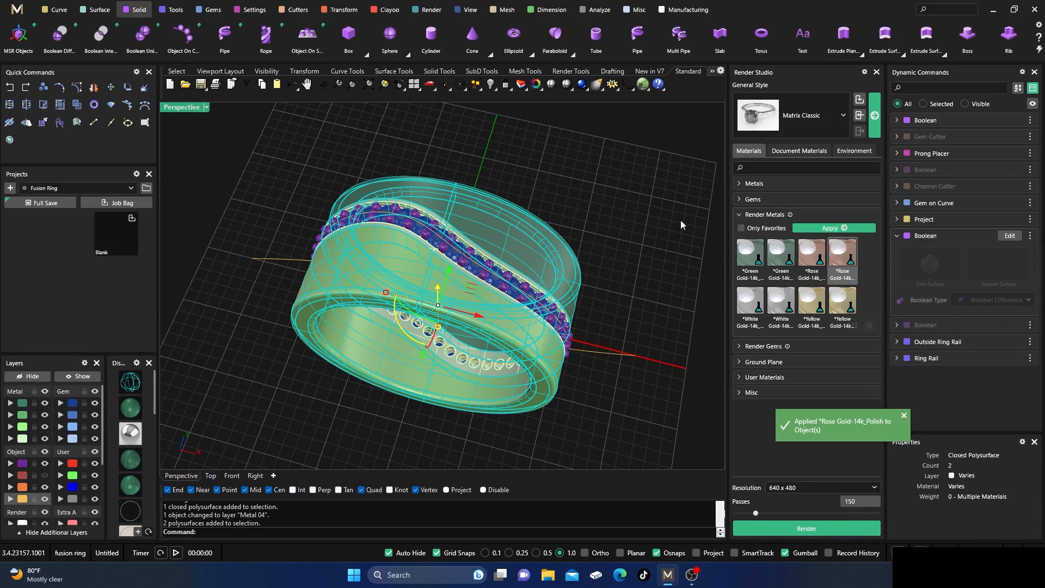
click(635, 196)
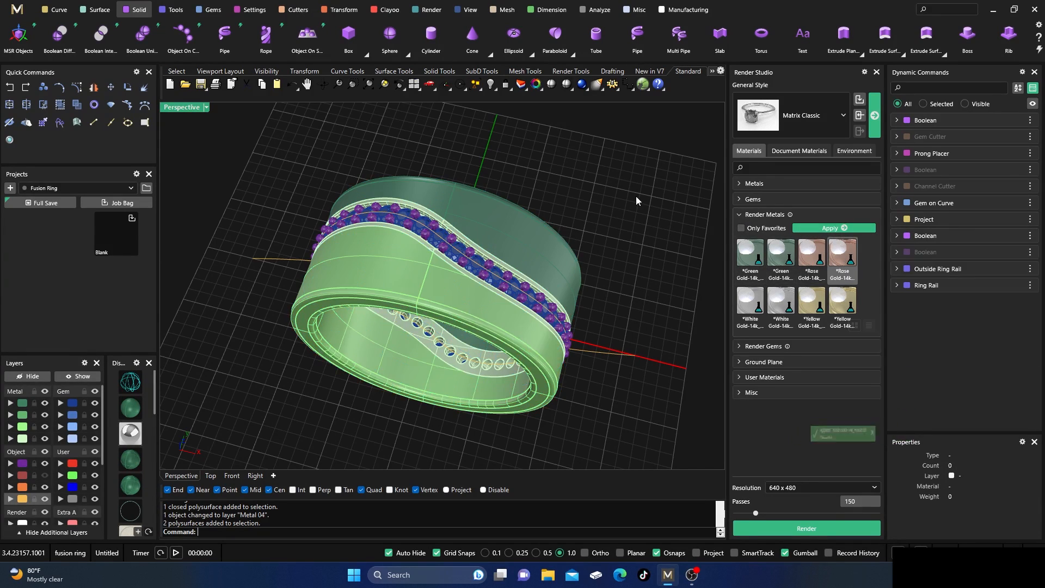
Apply the White Gold-14k render metal to the drilled strip and its prongs.
click(457, 241)
scroll(453, 241, up, 2)
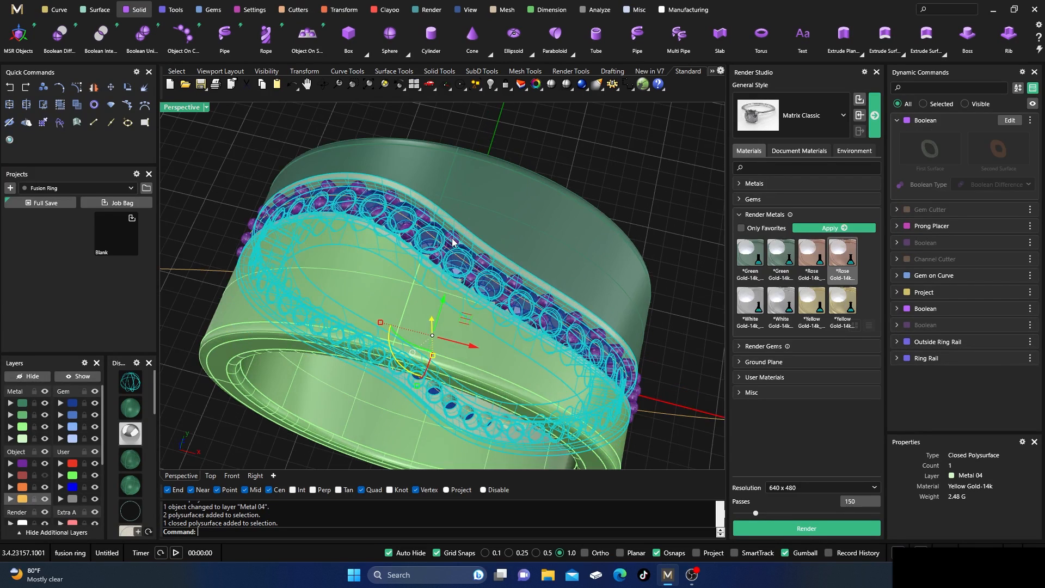
shift+click(452, 241)
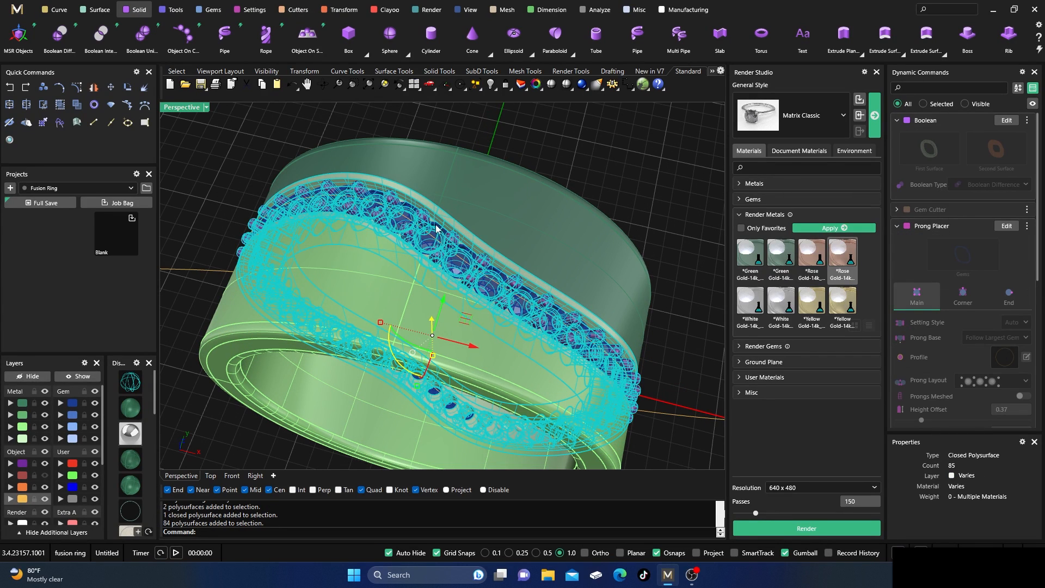
click(780, 304)
click(823, 228)
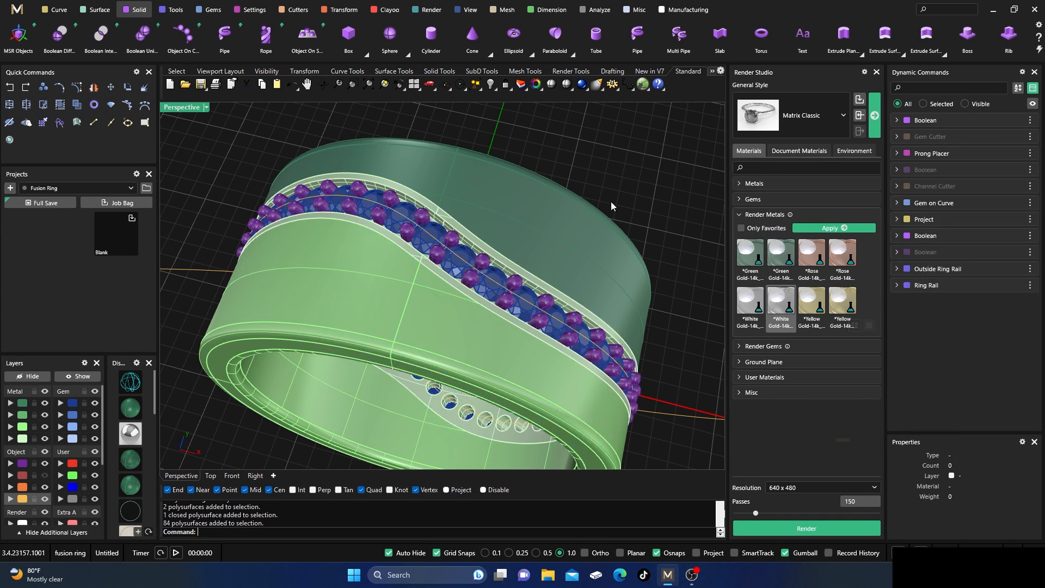
Apply the Yellow Gold-14k render metal to the two plain band halves.
click(842, 303)
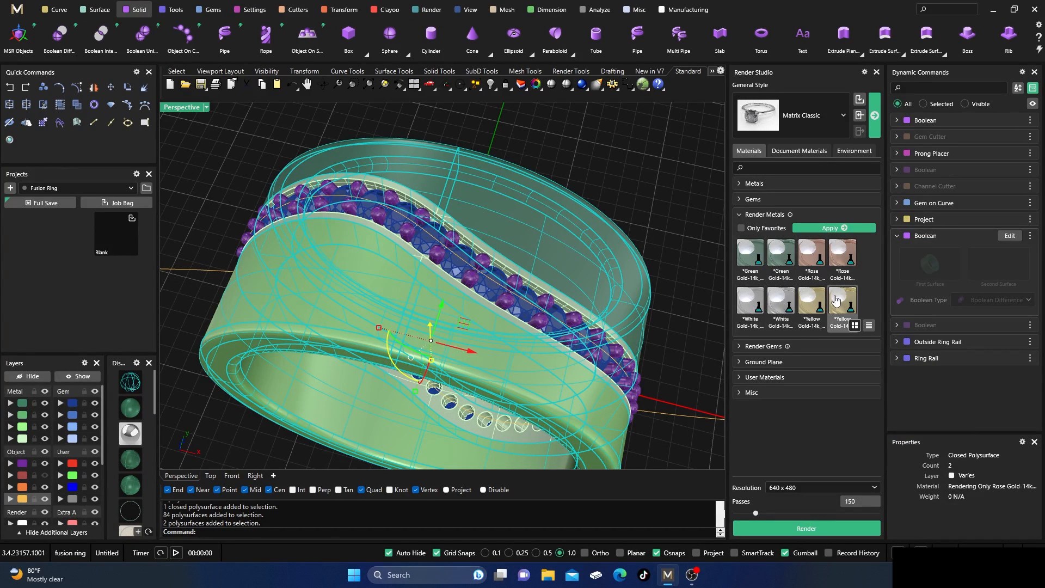
click(833, 228)
click(619, 168)
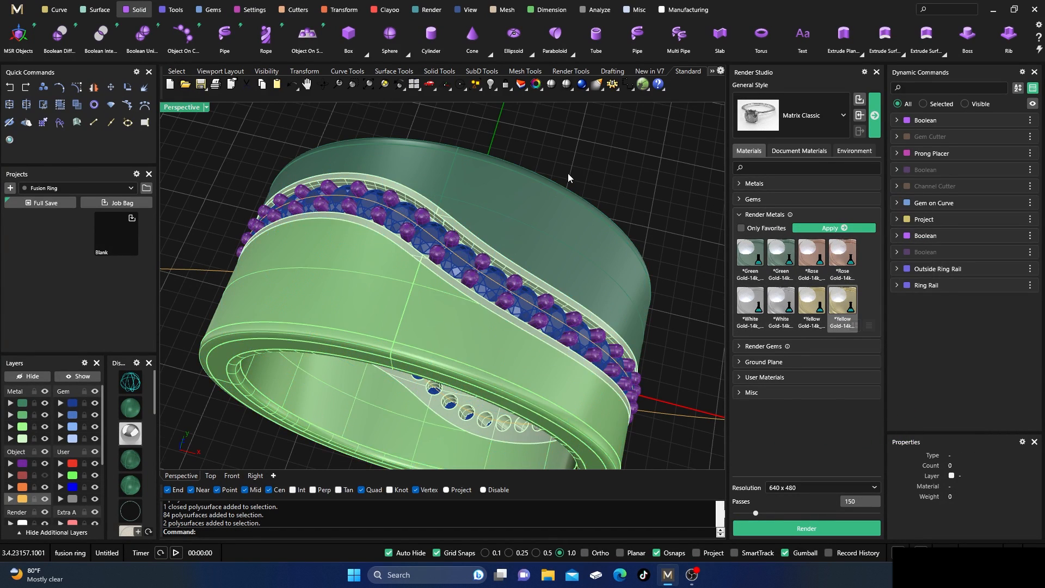
Browse the ground plane materials and apply Shiny Car Paint as the ground plane.
scroll(471, 205, down, 3)
mouse_move(471, 309)
right_down()
mouse_move(453, 327)
mouse_move(469, 298)
right_up()
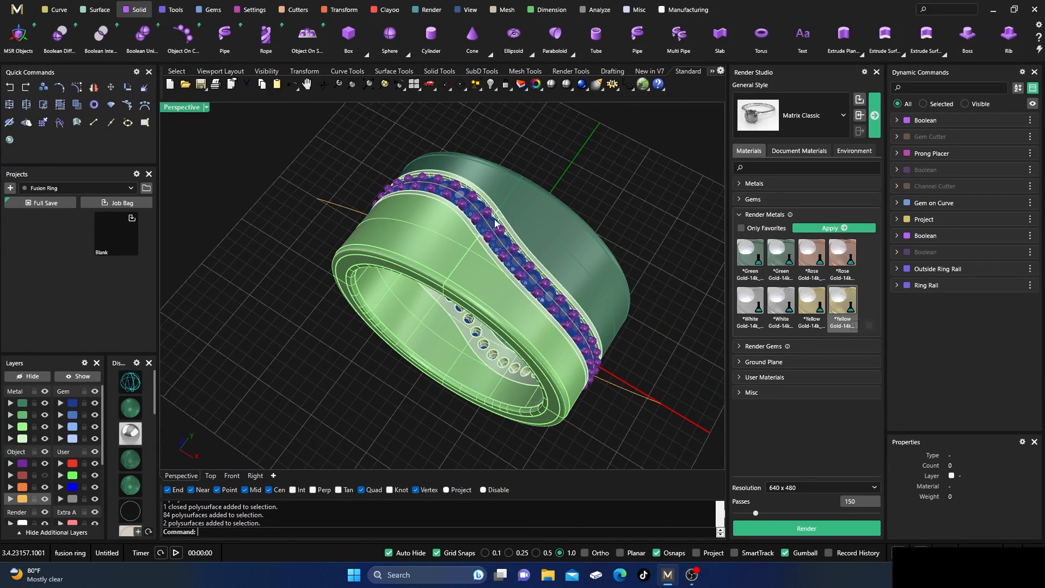
click(738, 218)
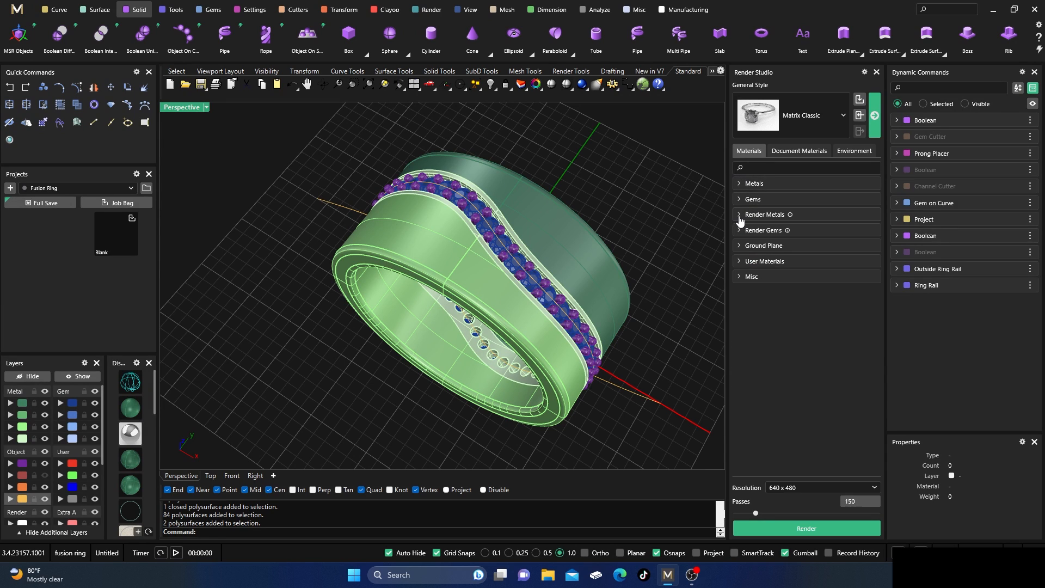
click(740, 246)
scroll(760, 326, down, 5)
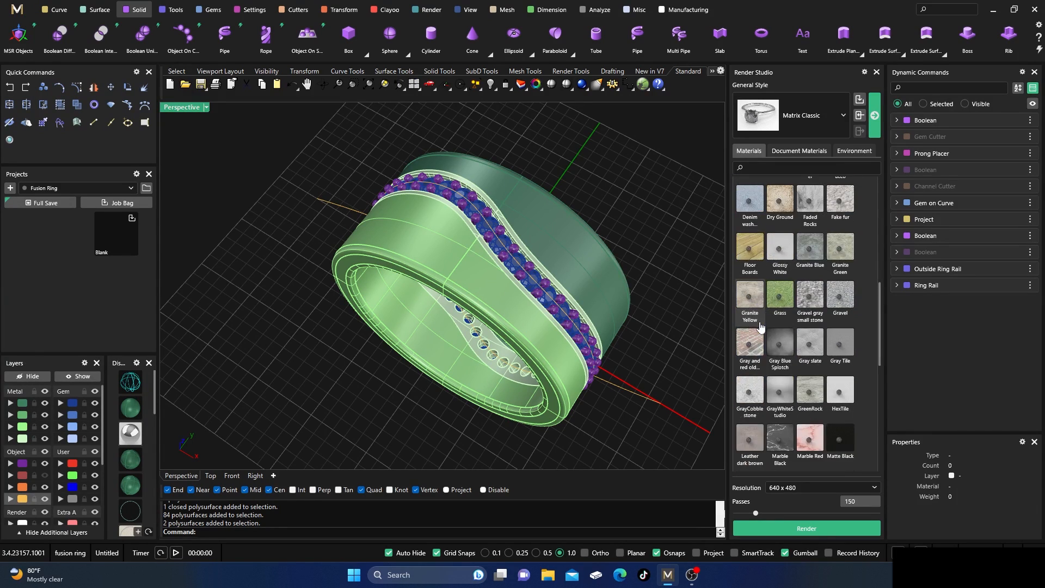
scroll(760, 326, down, 5)
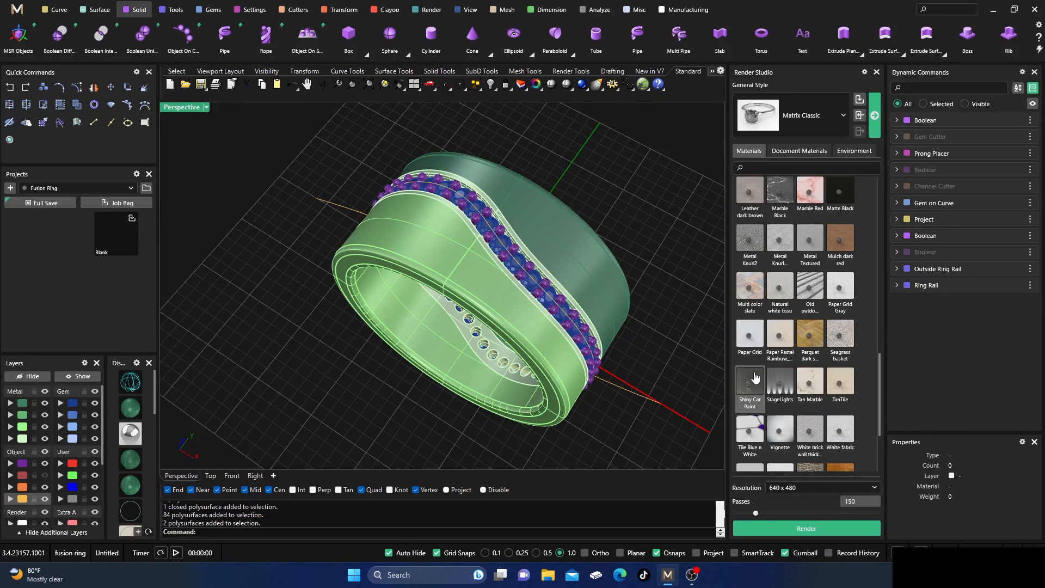
scroll(789, 346, up, 5)
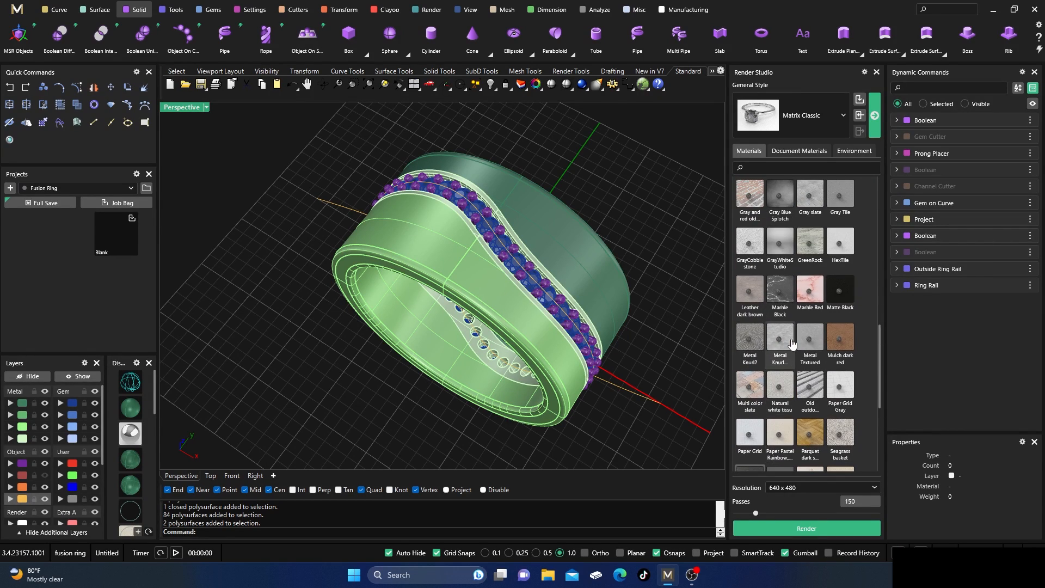
scroll(791, 344, up, 5)
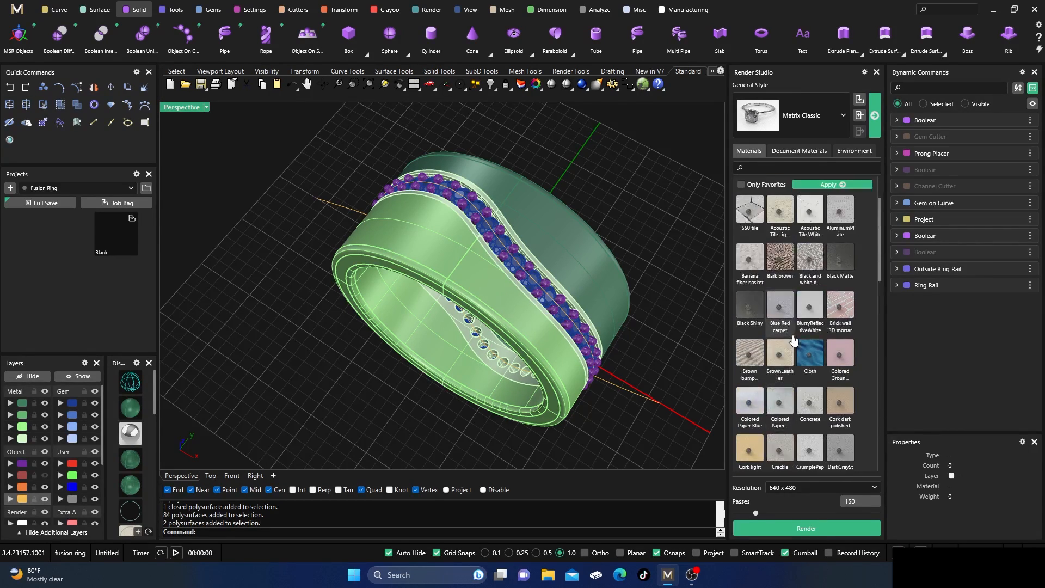
click(830, 260)
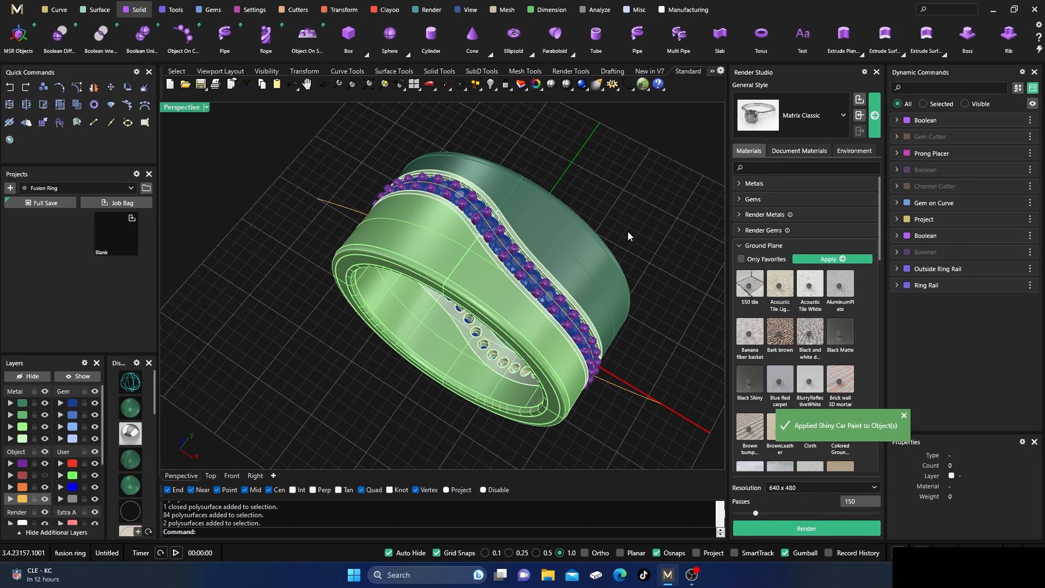
Make the orange object layer current so that the layer holding the construction curves is hidden.
scroll(446, 207, down, 4)
right_drag(439, 225, 465, 237)
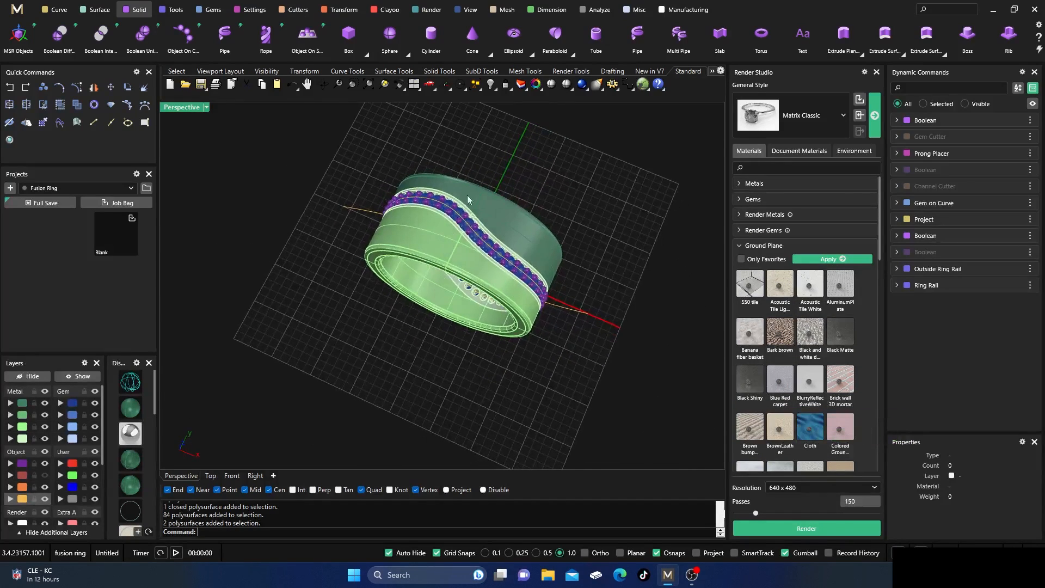
scroll(469, 200, up, 6)
click(45, 487)
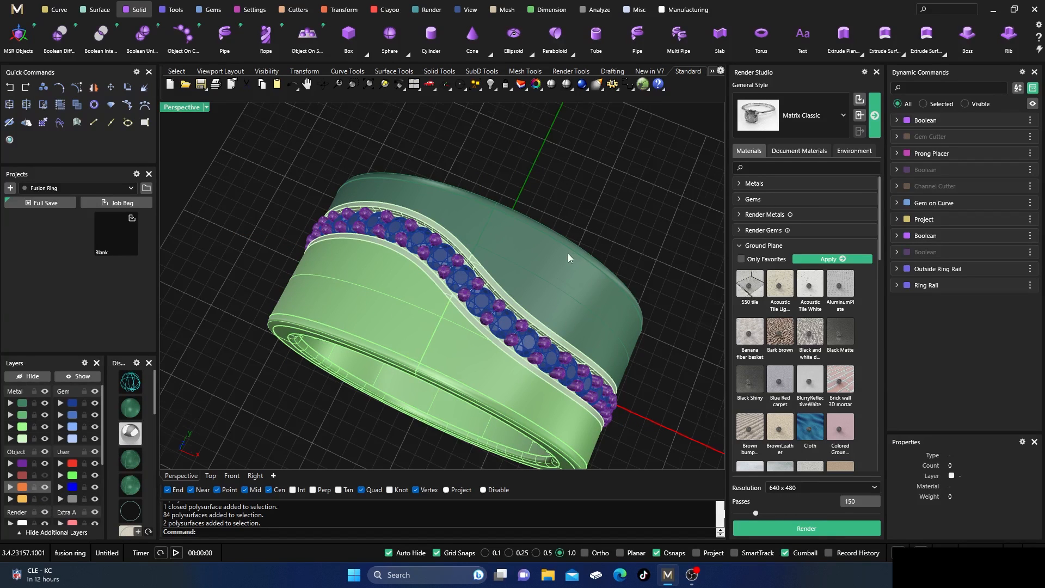
Render a 640 x 480 preview of the whole ring, stop it and close the render window.
scroll(568, 258, down, 4)
right_drag(568, 261, 642, 395)
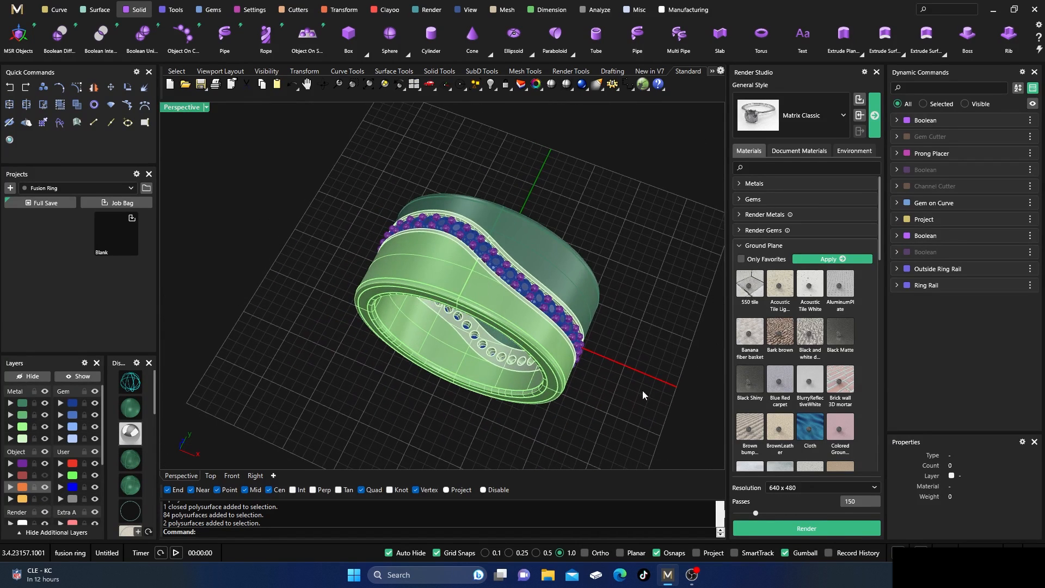
click(793, 528)
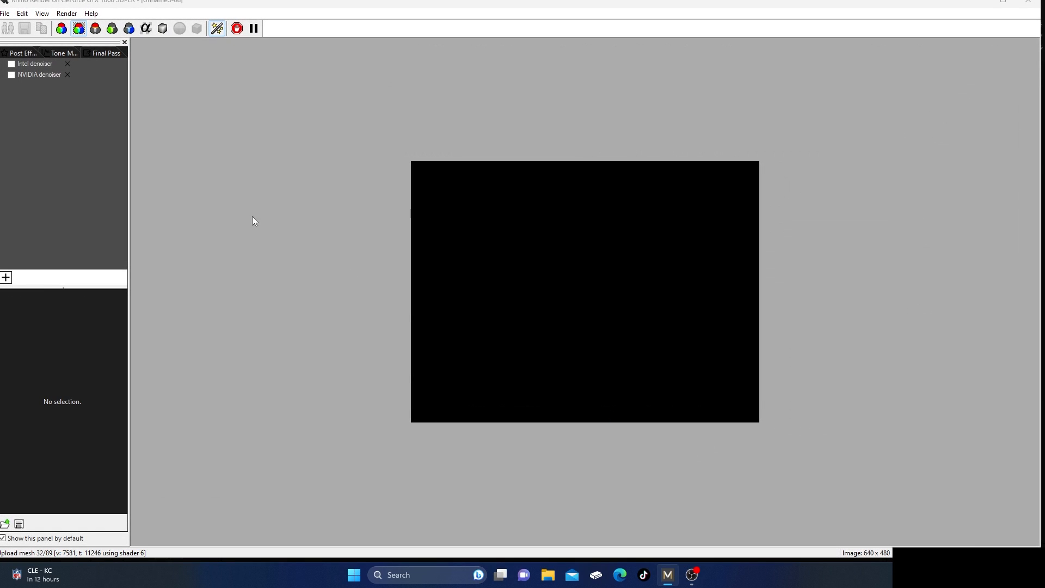
click(1027, 8)
click(501, 330)
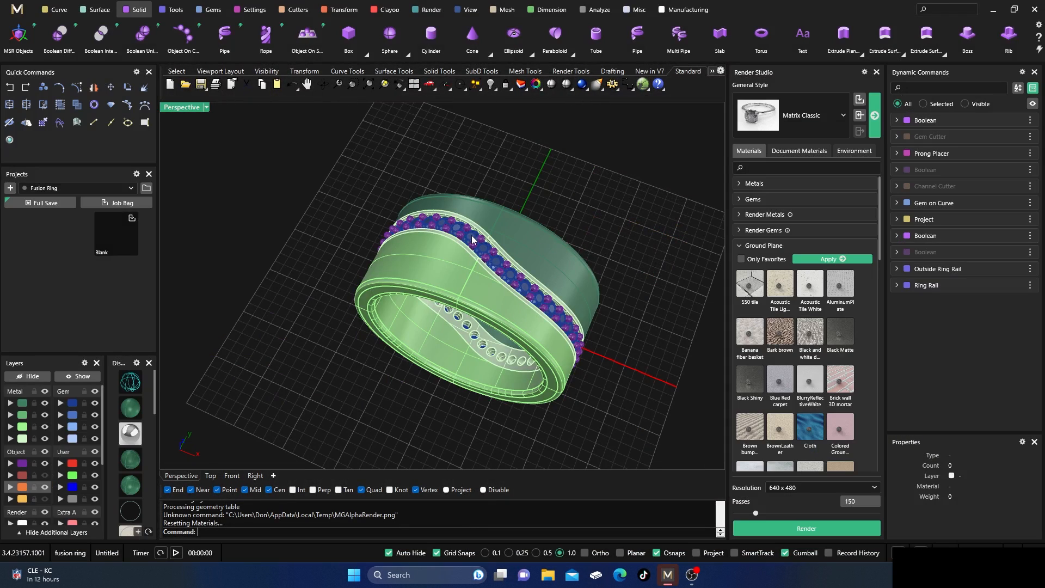
Apply the Diamond Classic render gem material to the row of gems in the strip.
scroll(471, 237, up, 5)
click(471, 238)
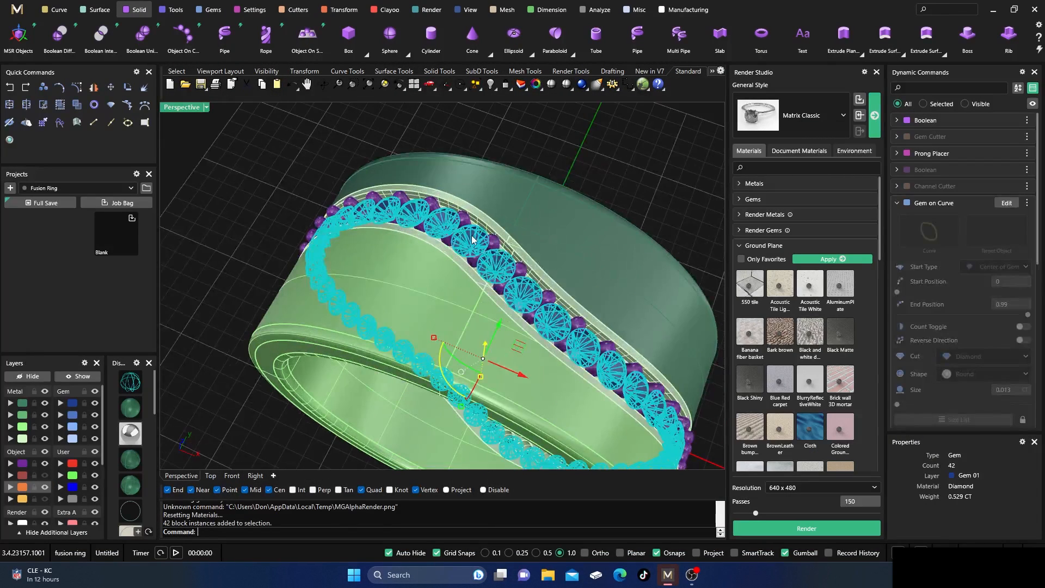
click(738, 245)
click(740, 230)
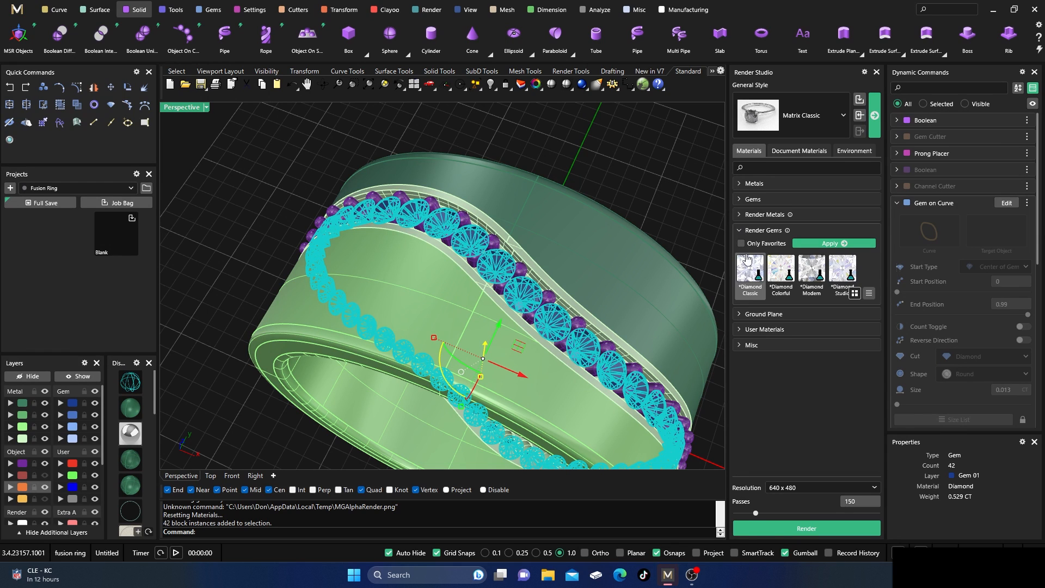
click(830, 243)
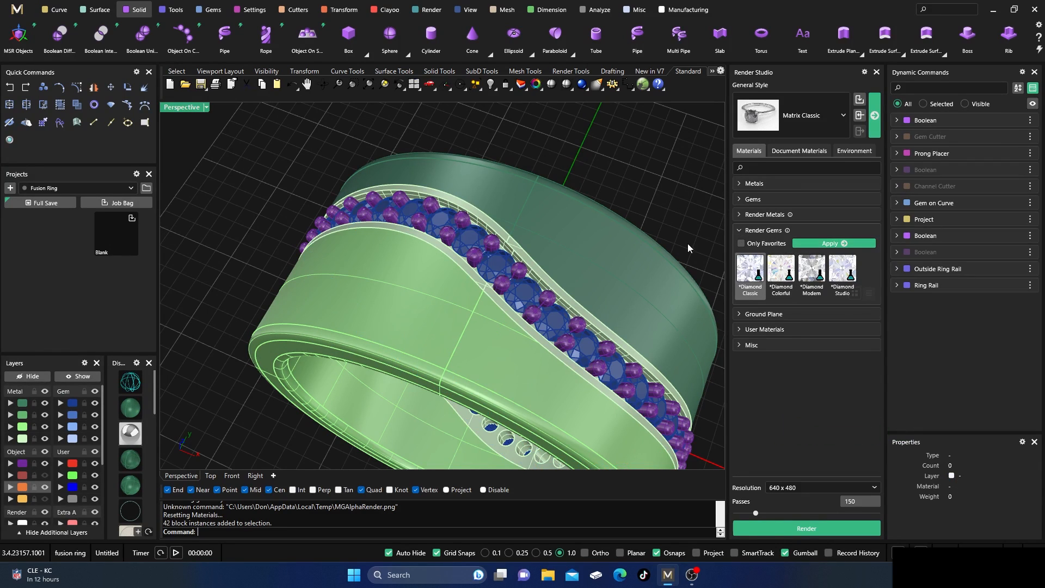
Render a close-up with the NVIDIA denoiser enabled, inspect the diamonds and prongs, and stop the render.
click(785, 523)
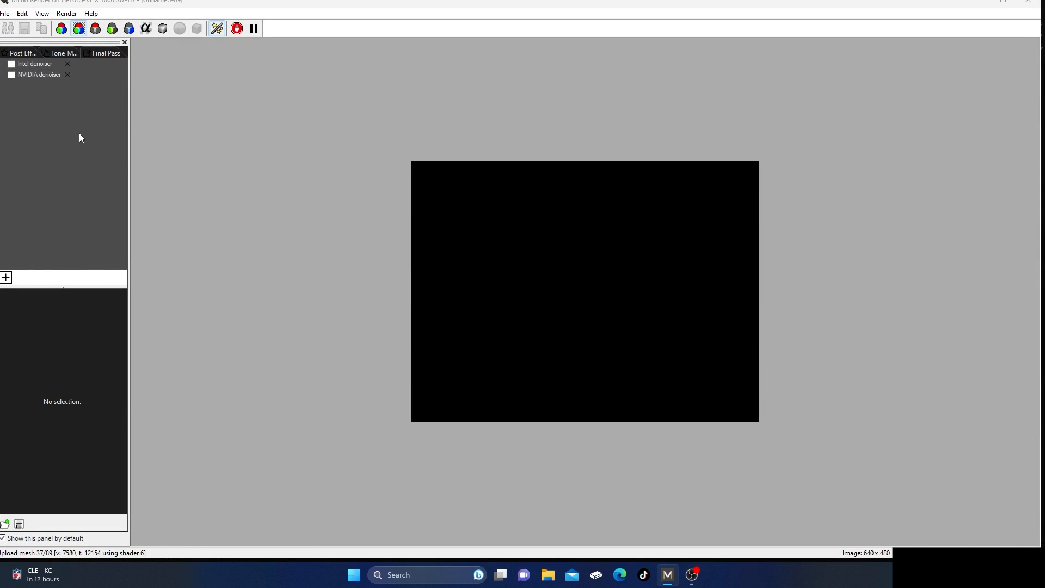
click(12, 75)
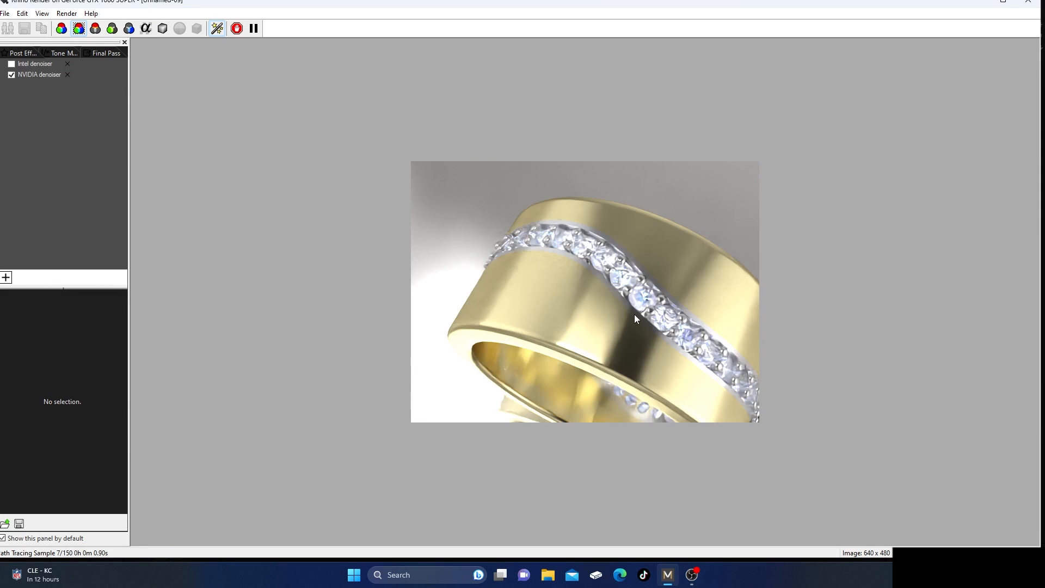
scroll(589, 308, up, 2)
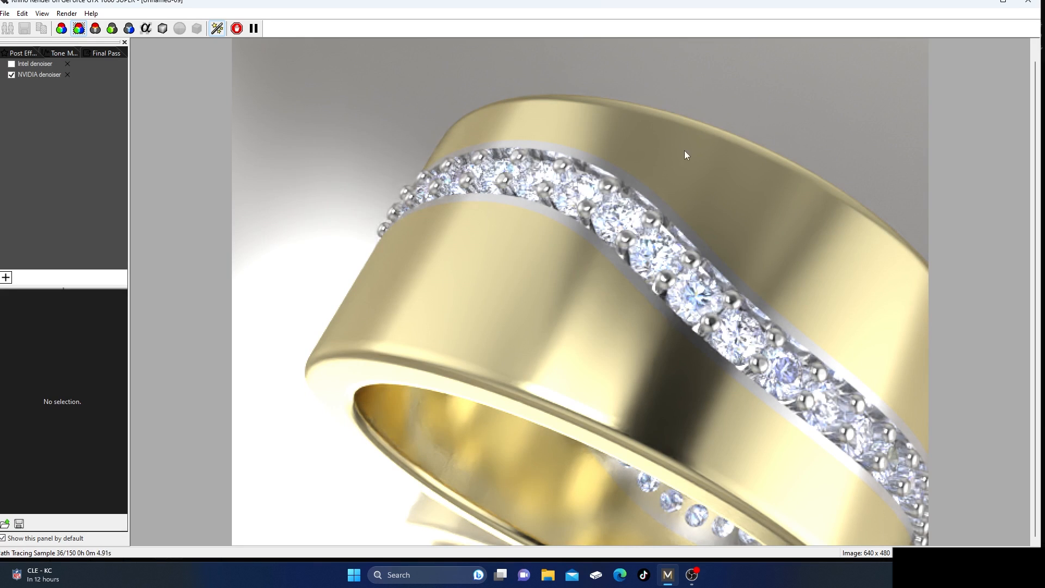
click(1030, 3)
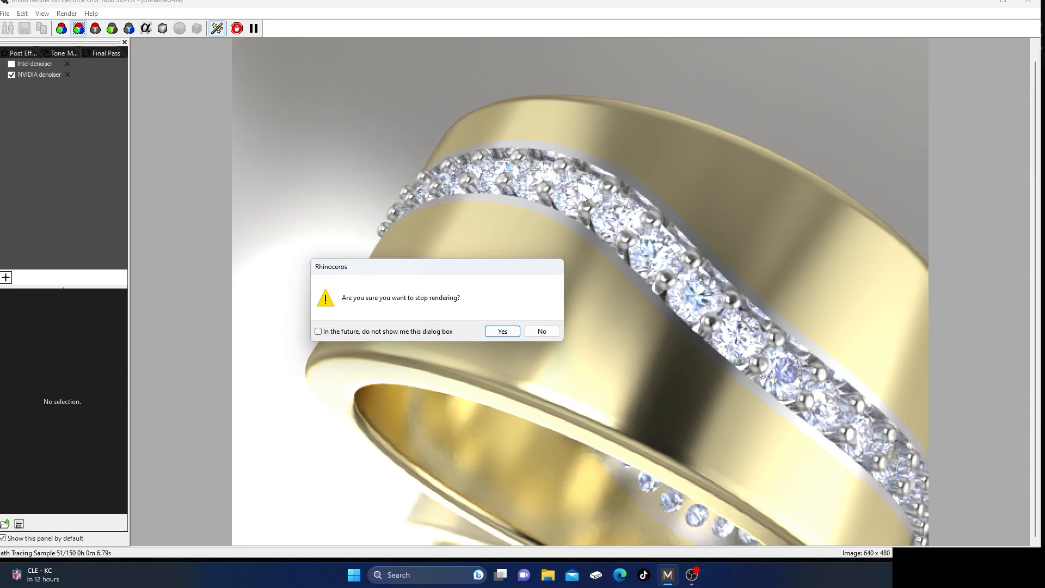
click(499, 331)
click(539, 331)
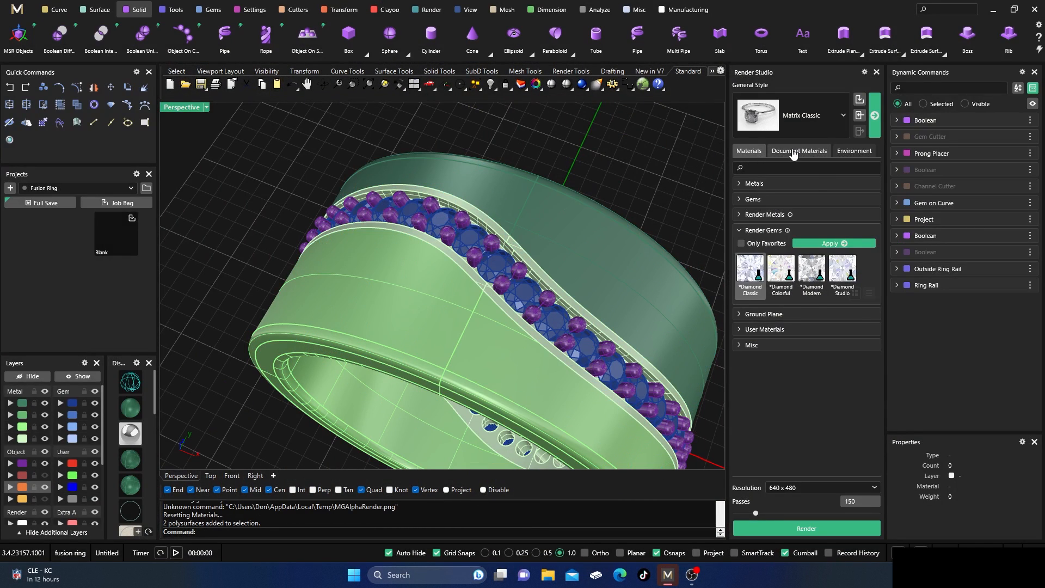
Apply the polished 14k rose gold render material (*Rose Gold-14k_Polish) to both outer halves of the band.
click(793, 153)
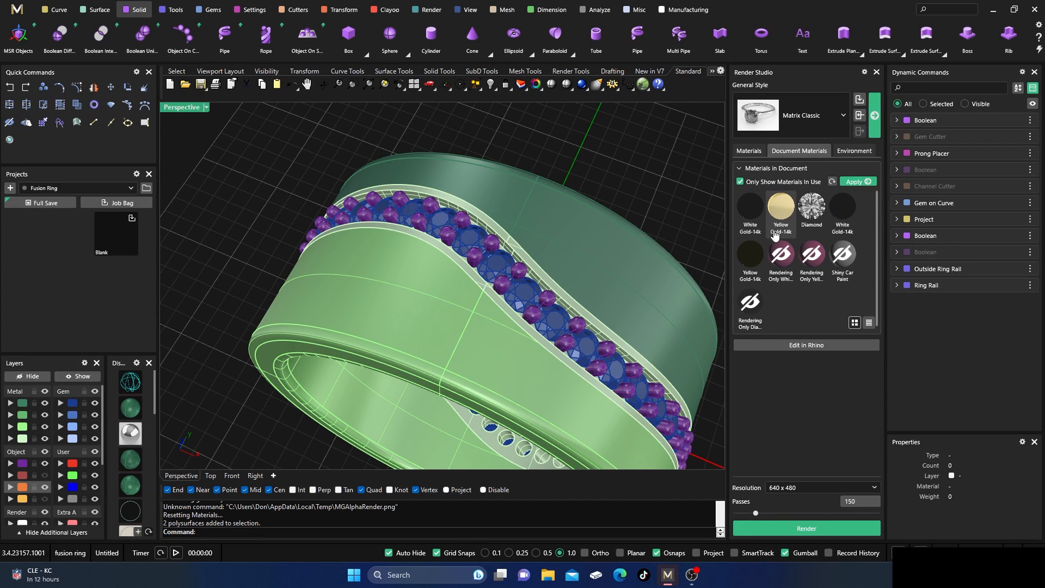
click(634, 255)
click(748, 154)
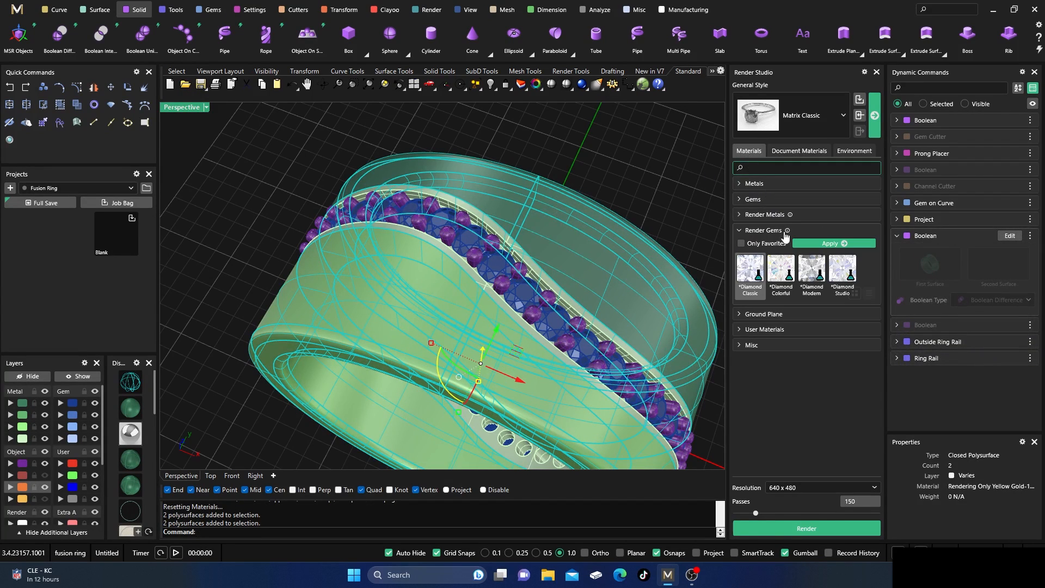
click(741, 231)
click(764, 215)
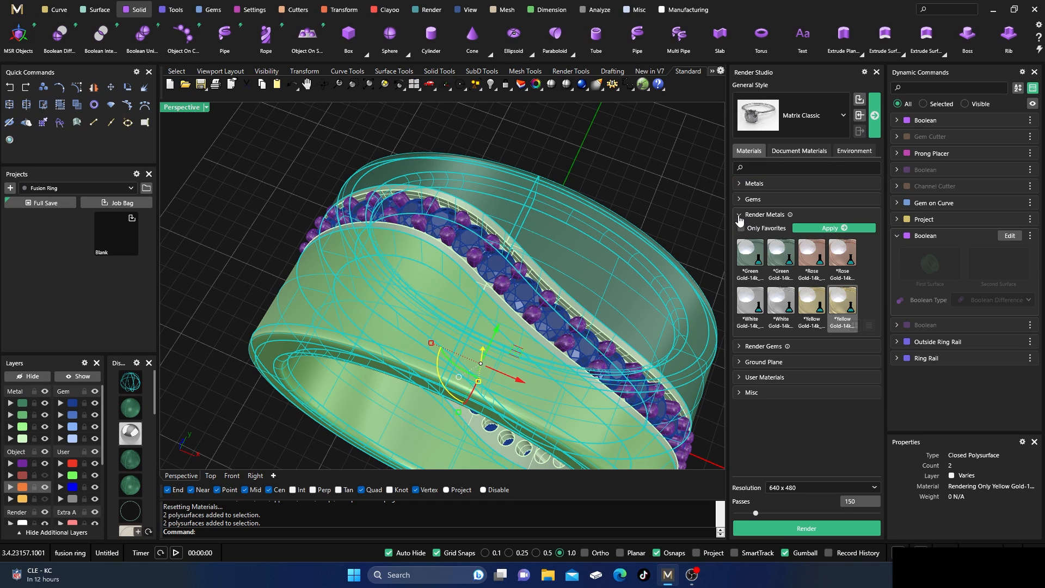
click(842, 253)
click(833, 228)
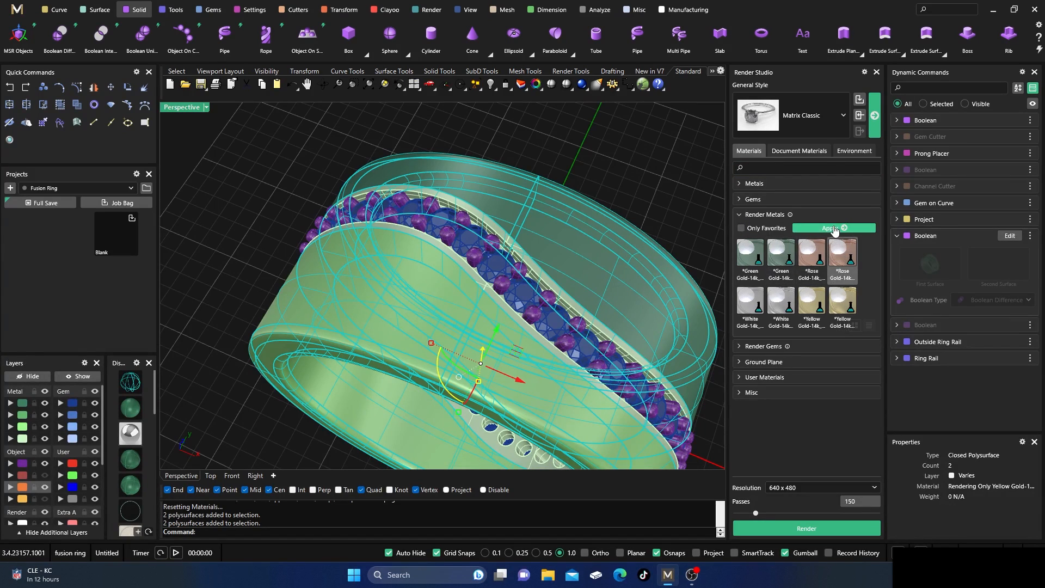
click(680, 176)
Render a 640 x 480 preview of the band with rose gold halves, and stop the render.
click(775, 528)
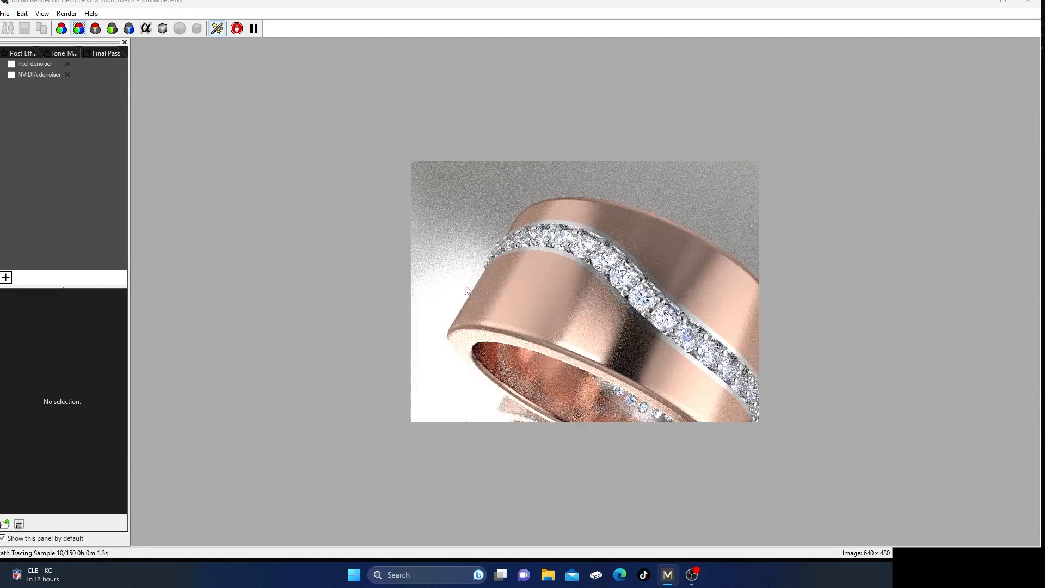
click(1028, 2)
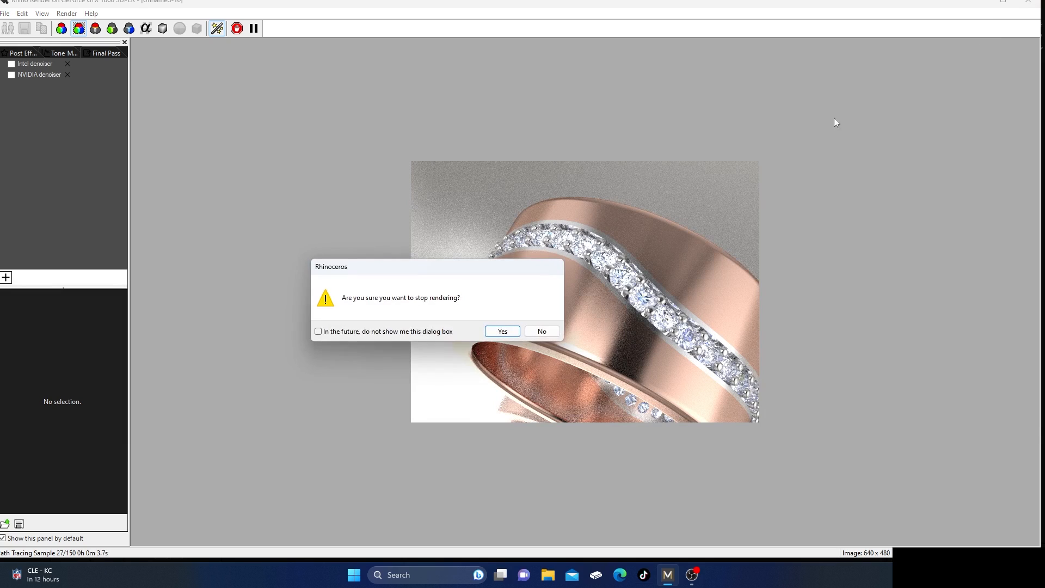
click(501, 331)
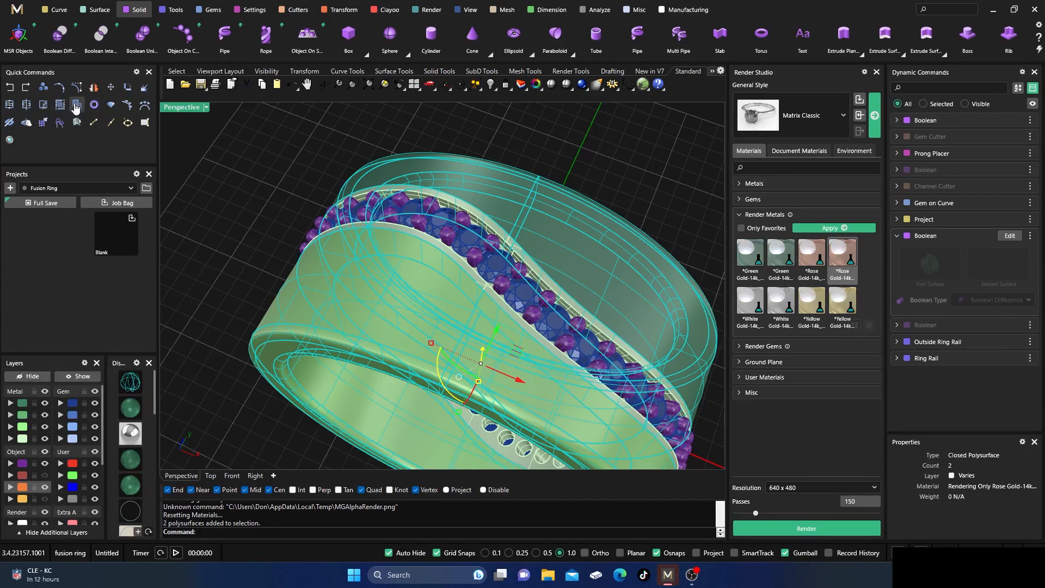
Apply the rose gold 14k polish render material to only the dark green half of the band.
click(270, 178)
click(339, 292)
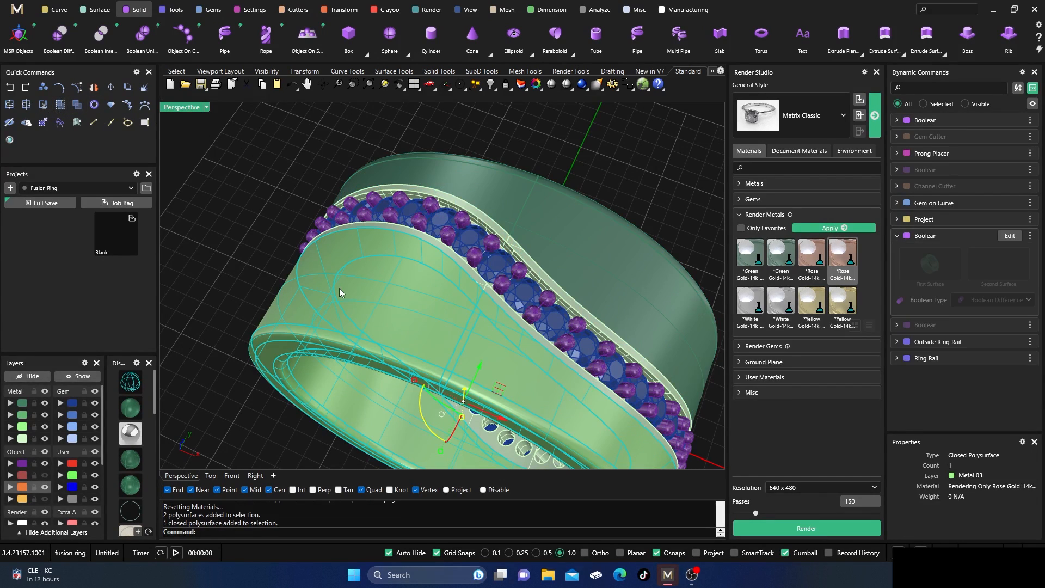
click(244, 170)
click(562, 253)
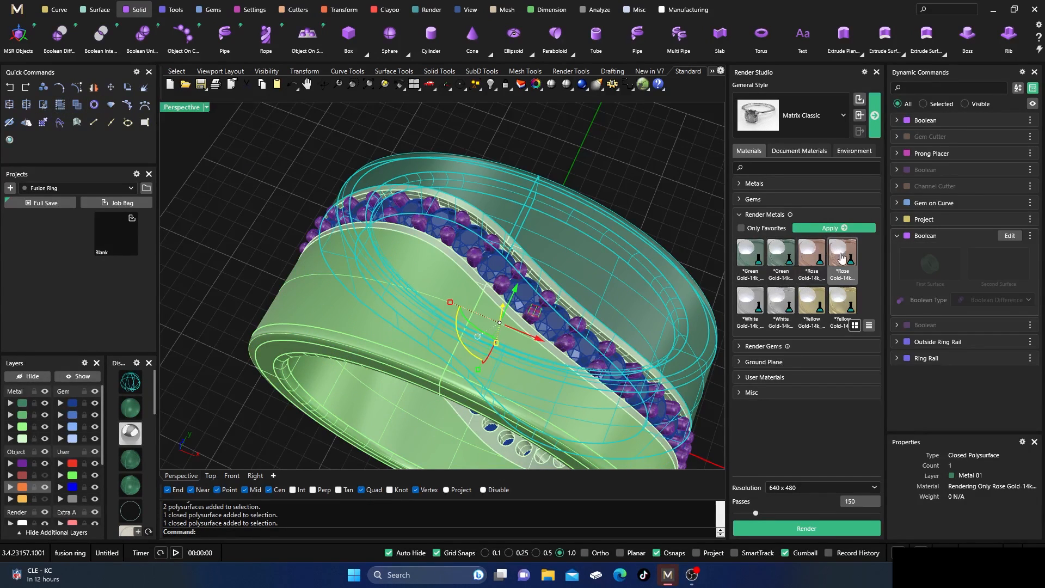
click(832, 228)
click(621, 174)
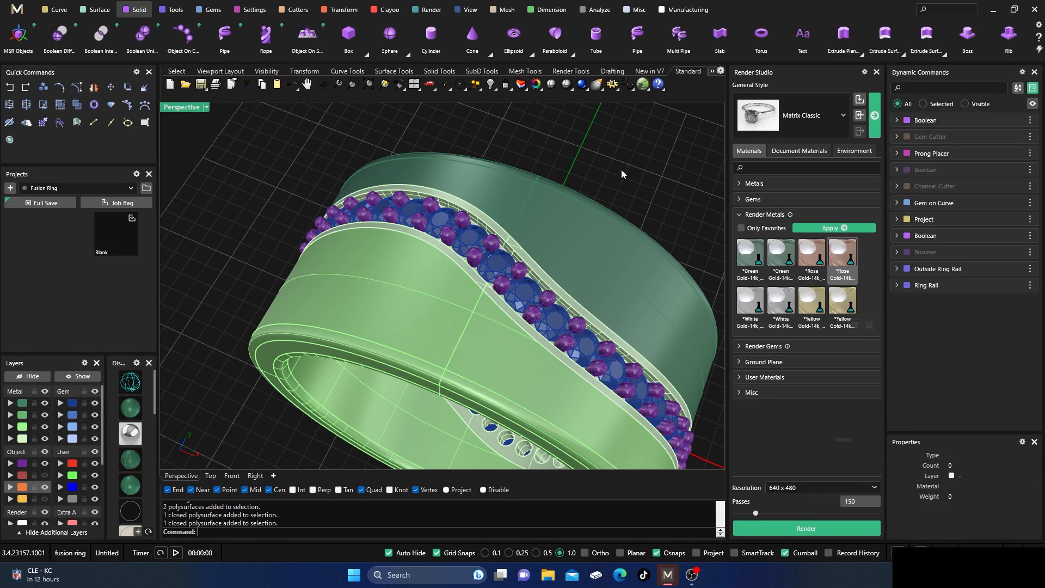
Apply the yellow gold 14k render metal to the light green half of the band.
click(451, 322)
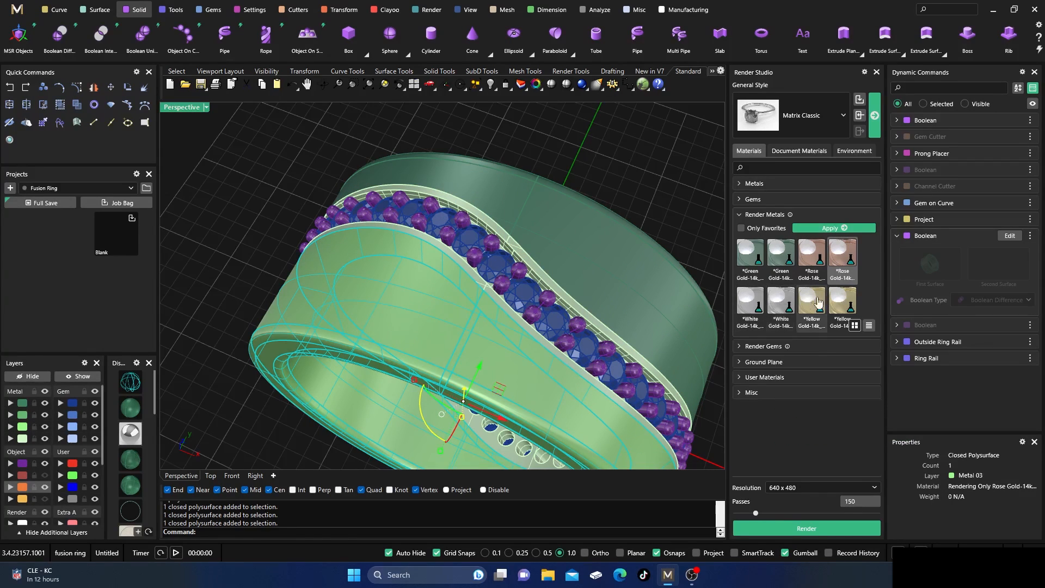
click(843, 302)
click(832, 228)
click(698, 170)
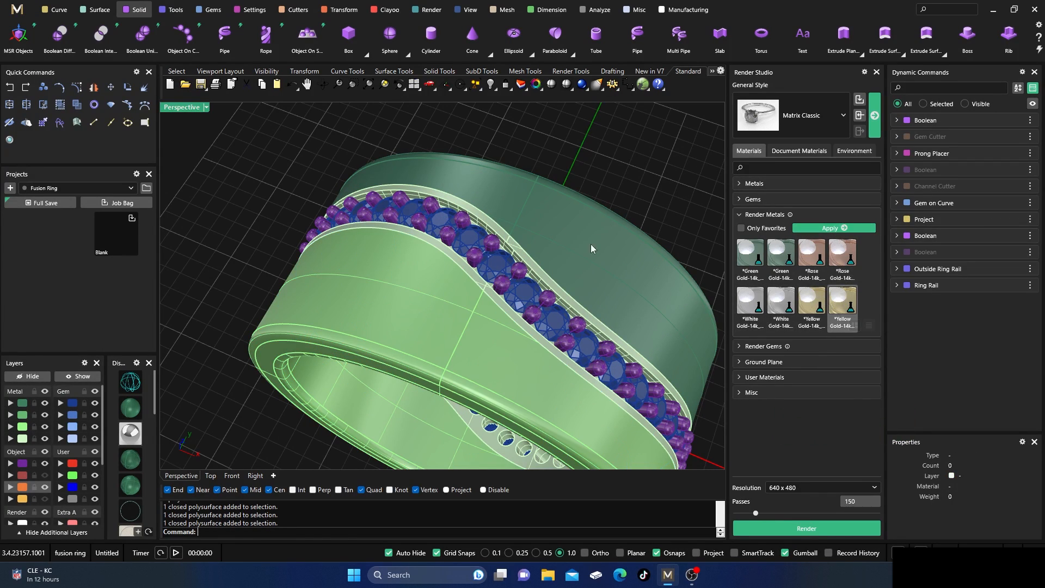
Apply the white gold 14k render metal to the S-curved channel strip and all of its prongs.
click(527, 276)
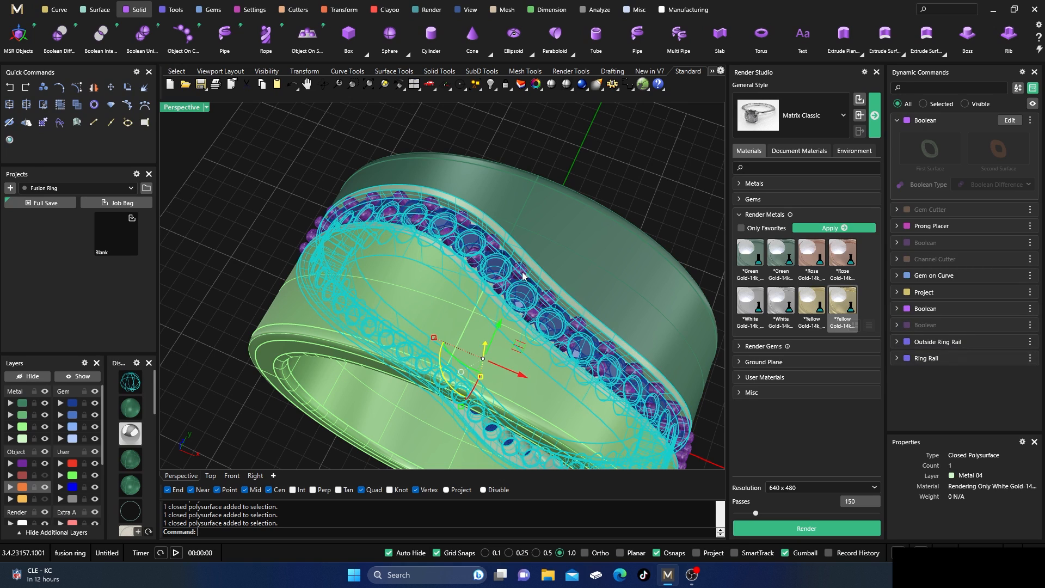
shift+click(522, 276)
click(781, 302)
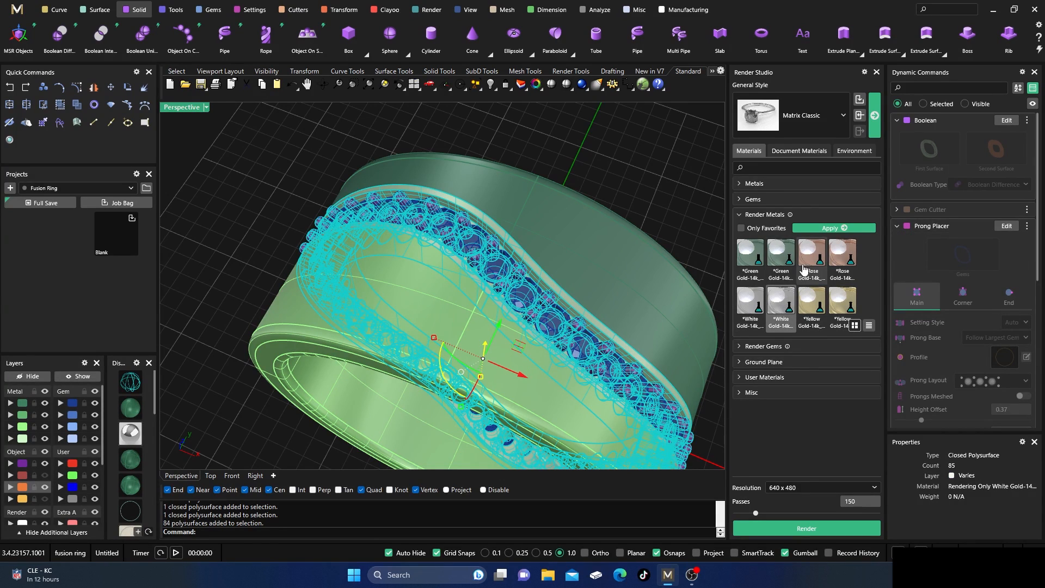
click(832, 227)
click(676, 179)
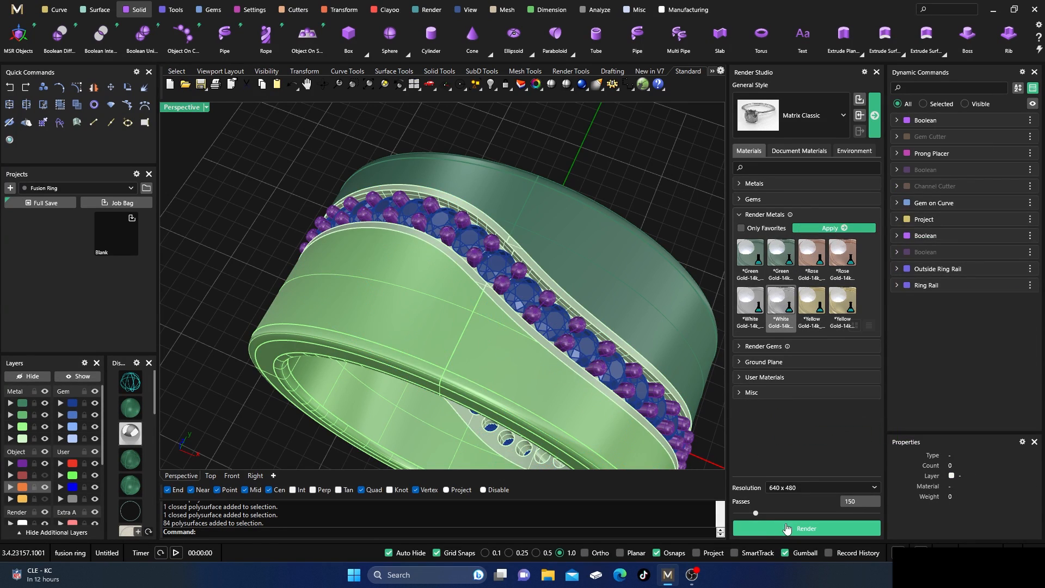
Render the whole three-tone ring with the NVIDIA denoiser, inspect it enlarged, and close the render without saving the post effects.
scroll(428, 263, down, 5)
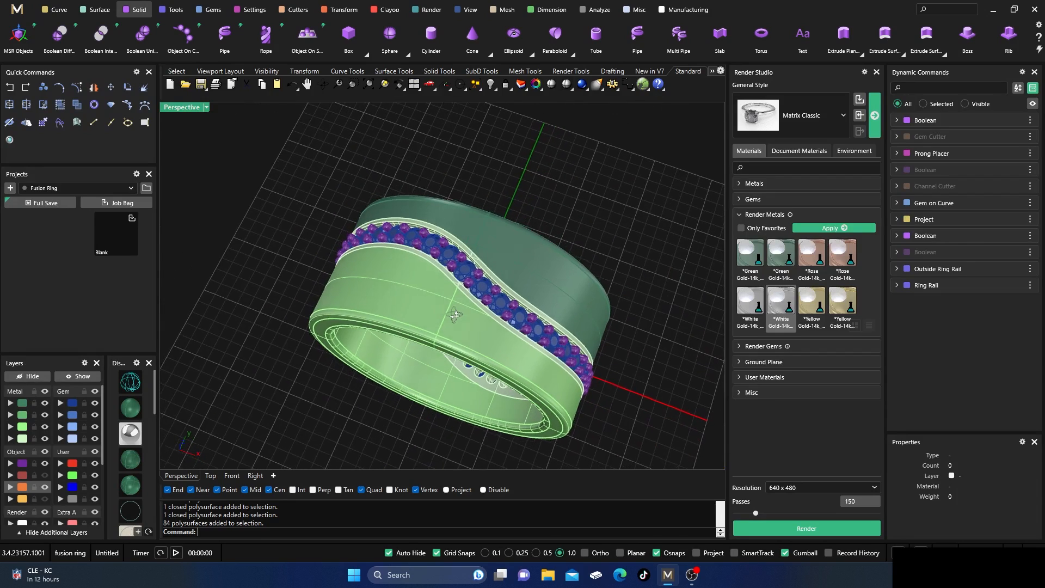
scroll(455, 368, up, 2)
click(790, 529)
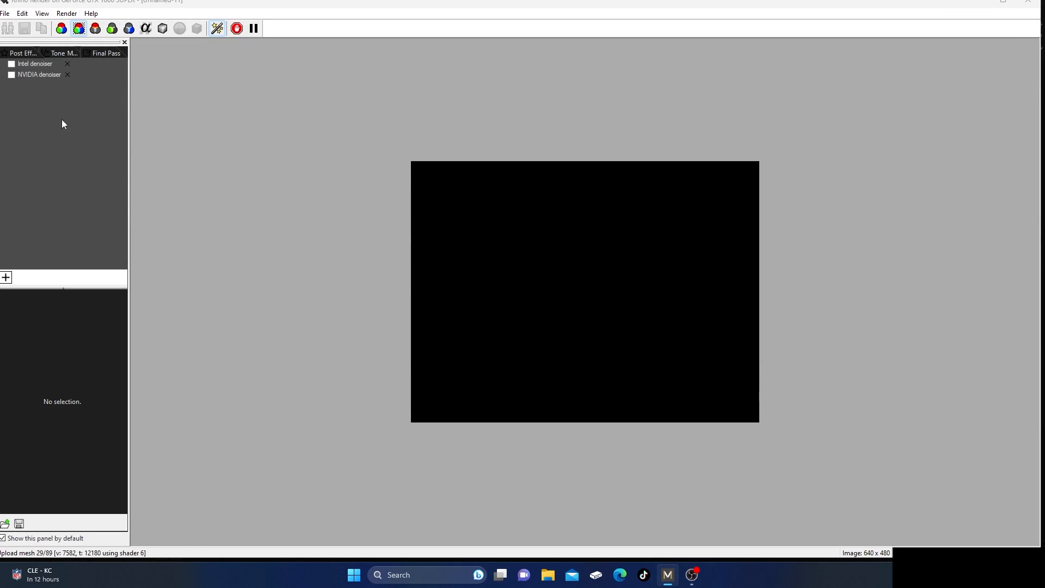
click(12, 75)
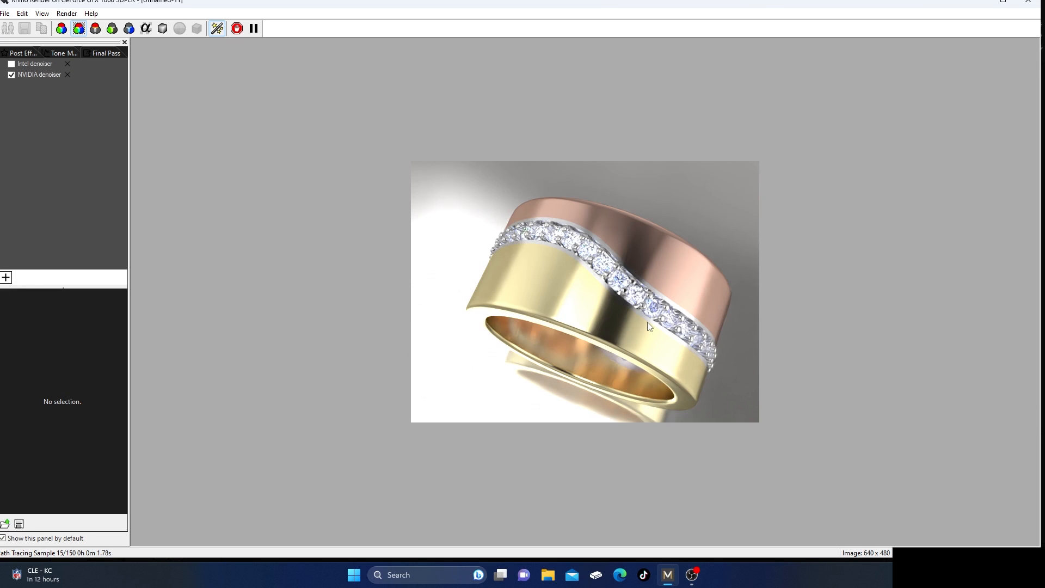
scroll(647, 325, up, 1)
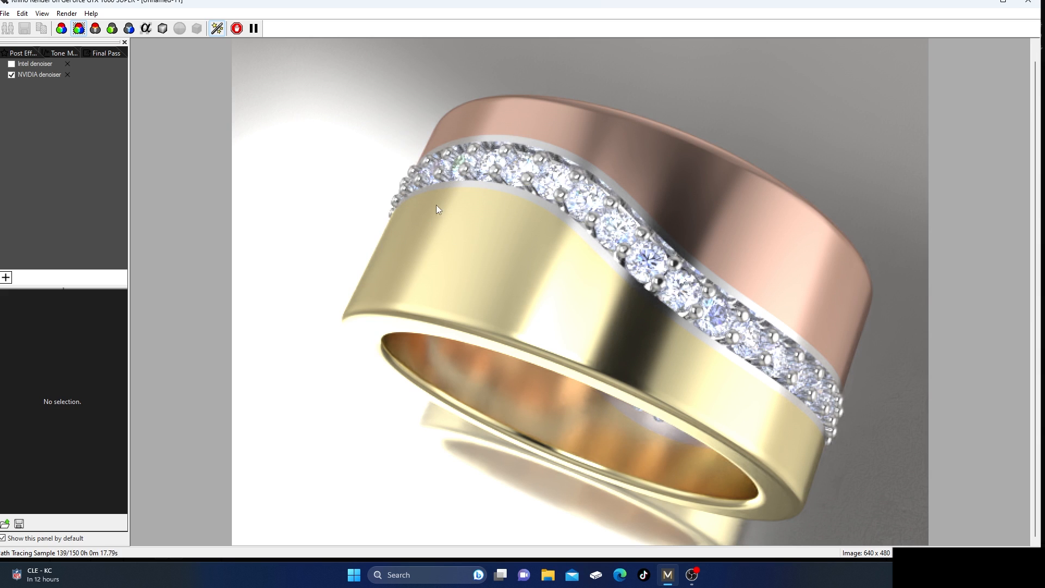
click(1027, 3)
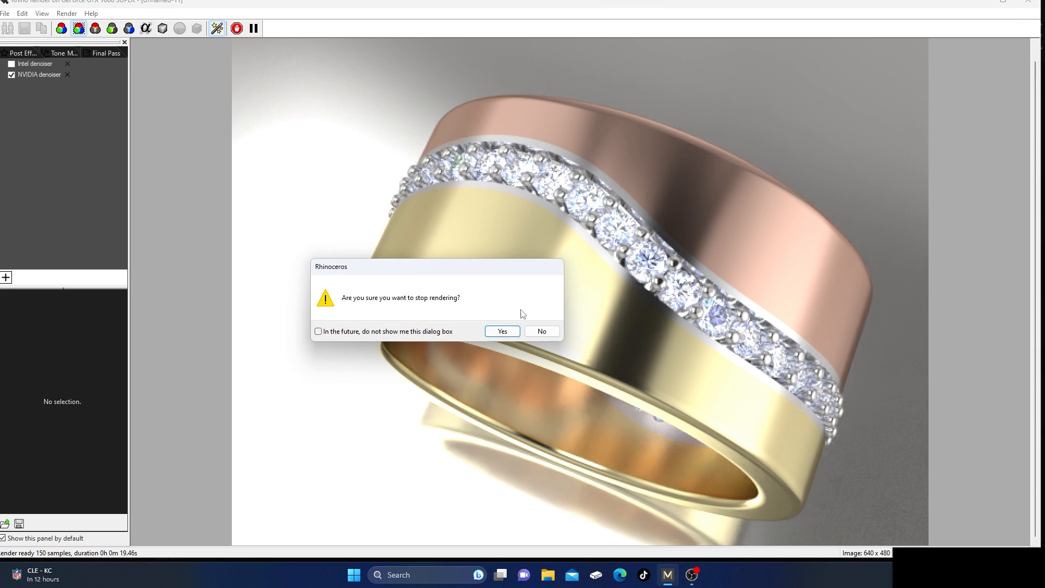
click(502, 331)
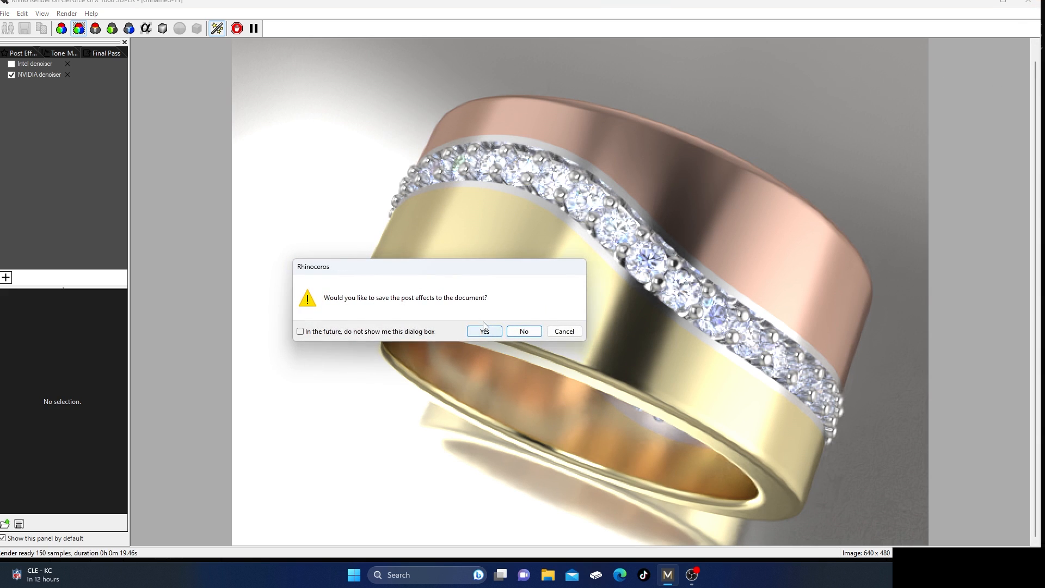
click(523, 332)
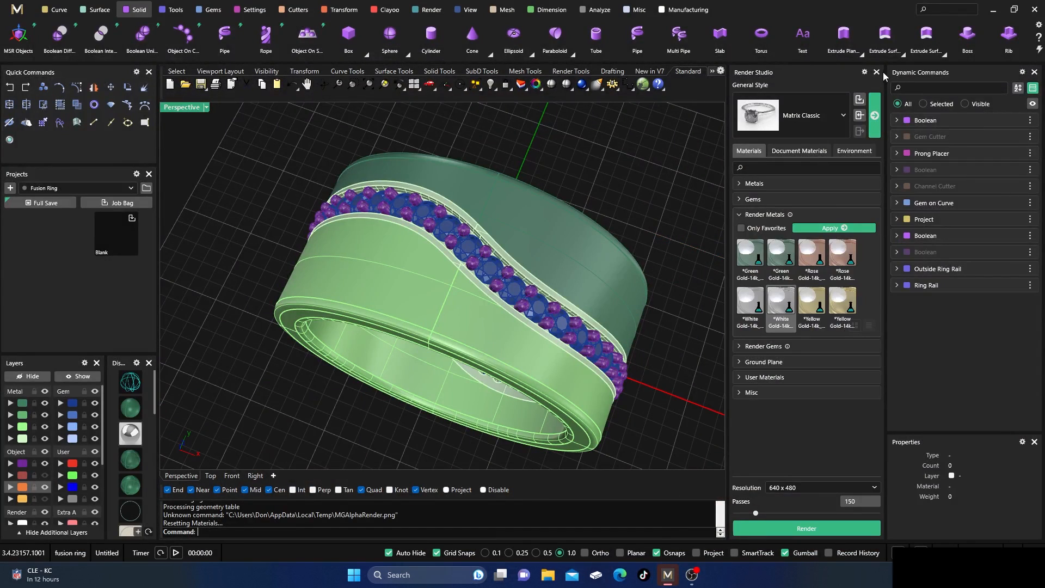
Close Render Studio and examine the channel strip, diamonds and prongs of the model from several angles.
click(876, 72)
scroll(578, 350, down, 6)
right_drag(567, 356, 454, 229)
scroll(504, 318, up, 8)
right_drag(486, 338, 524, 350)
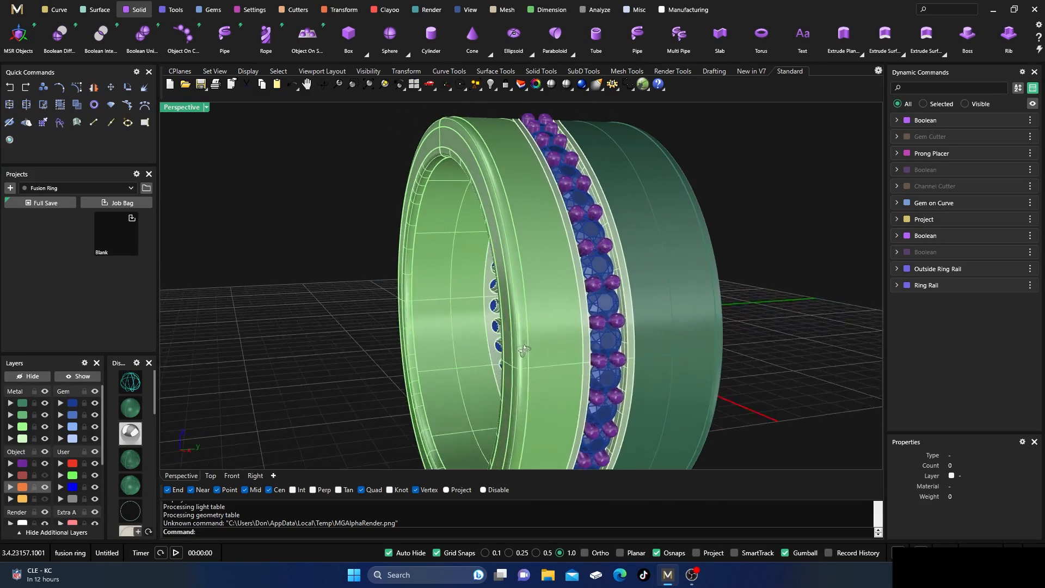
scroll(497, 268, down, 8)
right_drag(496, 269, 487, 245)
scroll(574, 351, up, 6)
scroll(497, 226, up, 10)
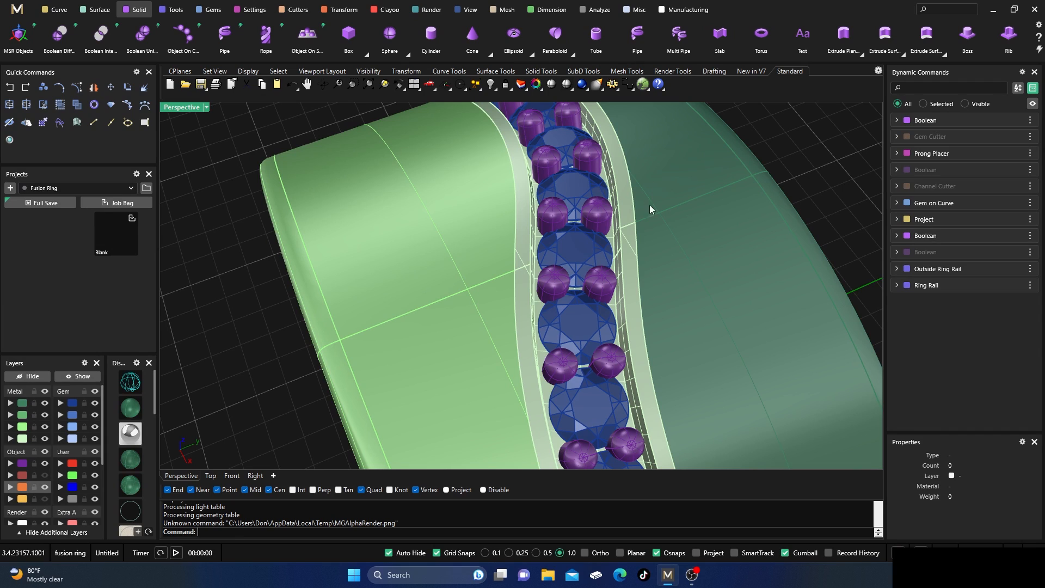
right_drag(492, 295, 460, 282)
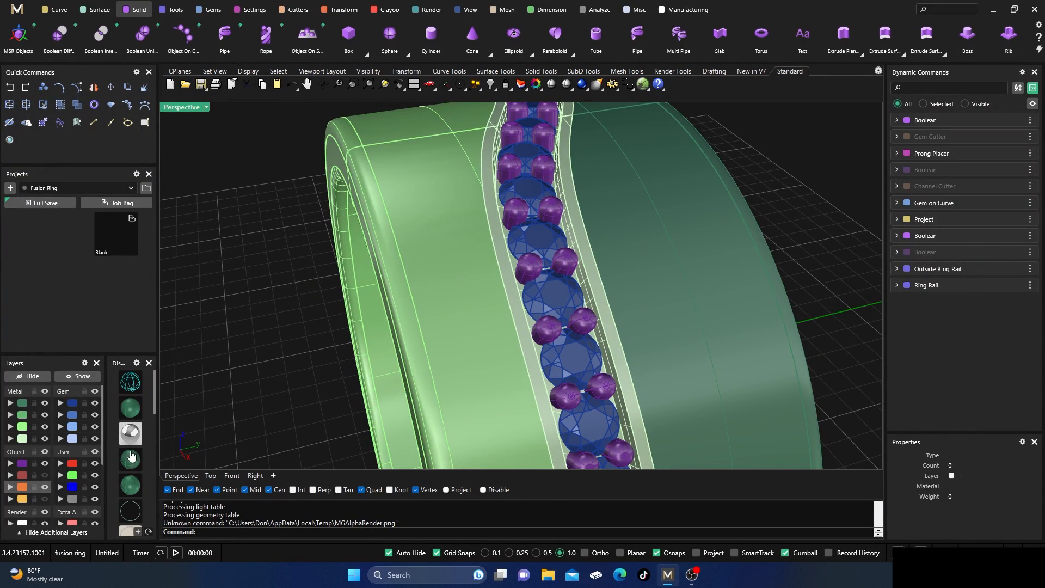
Switch the perspective view to a glossy, high-contrast shaded display mode and view the whole ring in it.
scroll(133, 498, down, 3)
scroll(132, 499, down, 3)
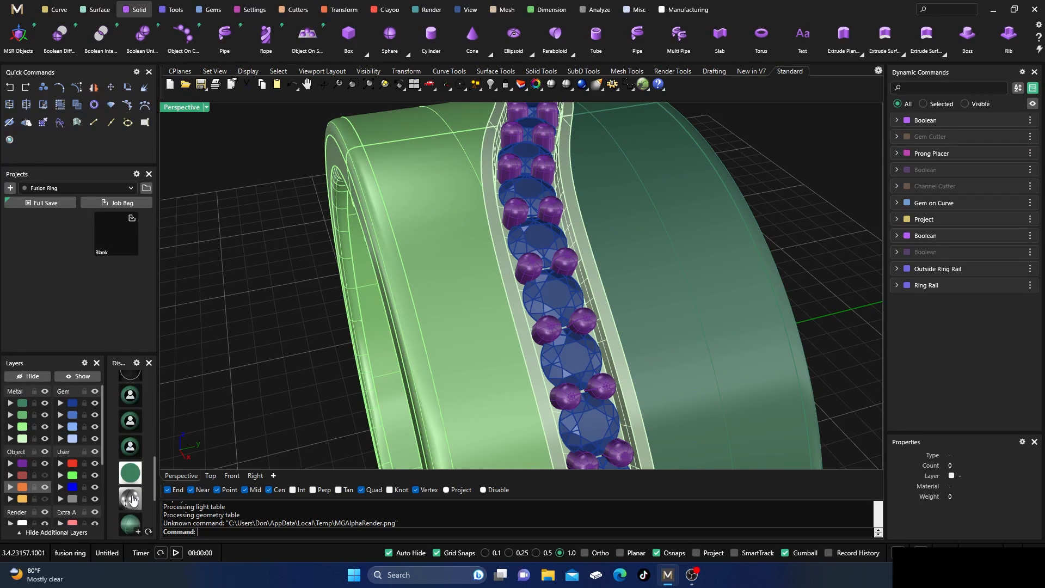
scroll(132, 501, down, 3)
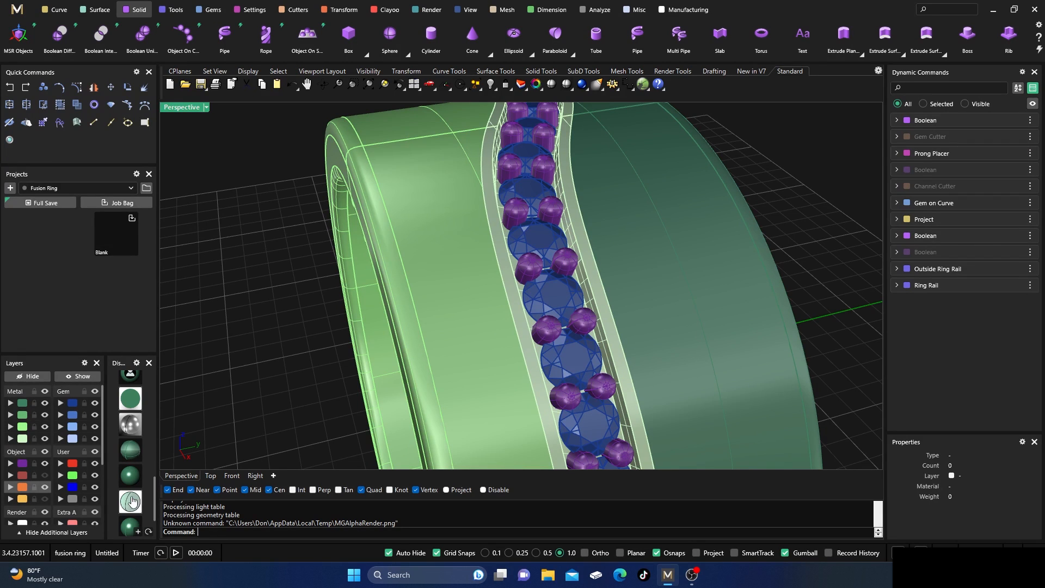
click(130, 527)
scroll(546, 217, down, 8)
right_drag(435, 269, 544, 376)
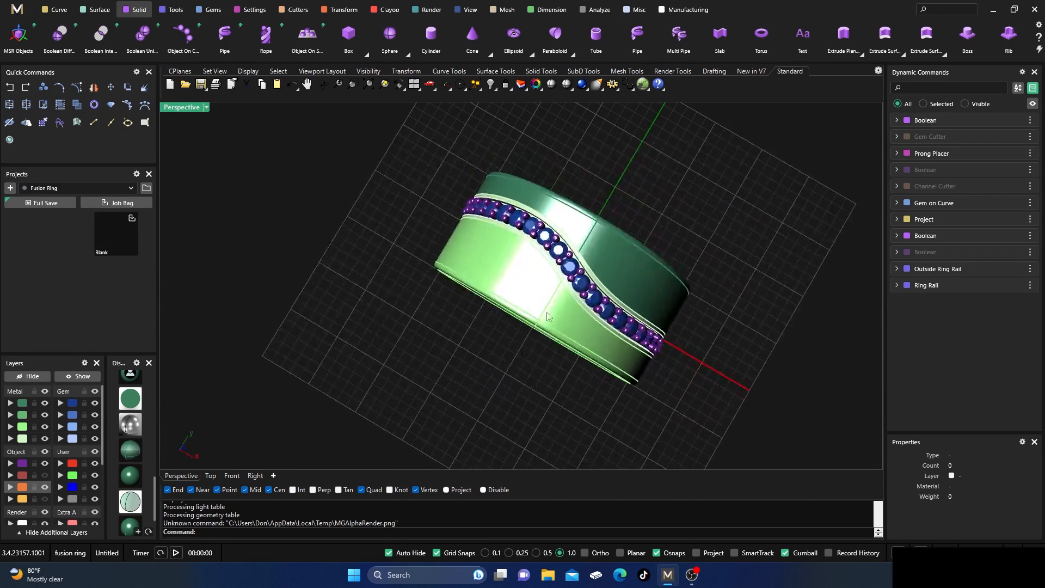
scroll(570, 276, up, 4)
mouse_move(634, 362)
right_down()
mouse_move(544, 287)
mouse_move(581, 229)
mouse_move(619, 321)
mouse_move(617, 240)
mouse_move(580, 278)
mouse_move(666, 279)
mouse_move(579, 289)
mouse_move(543, 249)
mouse_move(513, 245)
right_up()
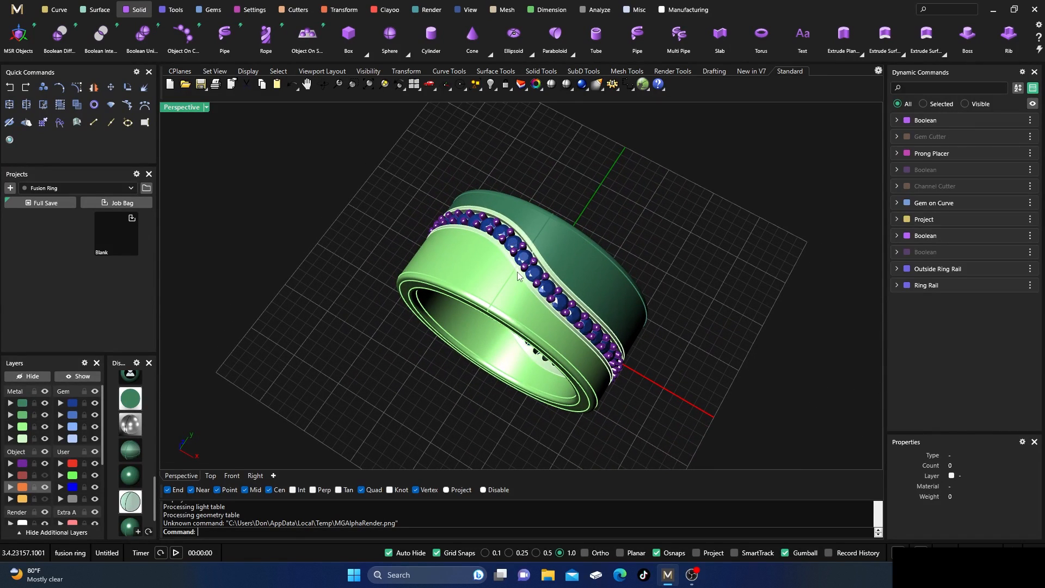